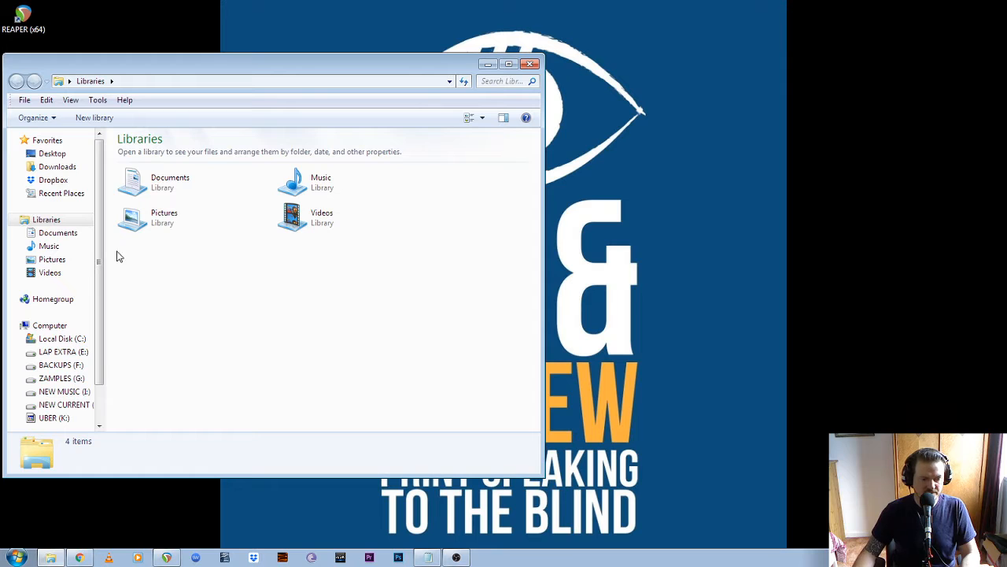
- Open 17_C+R_Articles.RPP from 2020_07_23_C+R_GT_Daily on NEW CURRENT (J:), with files sorted by type
scroll(100, 315, down, 1)
click(66, 359)
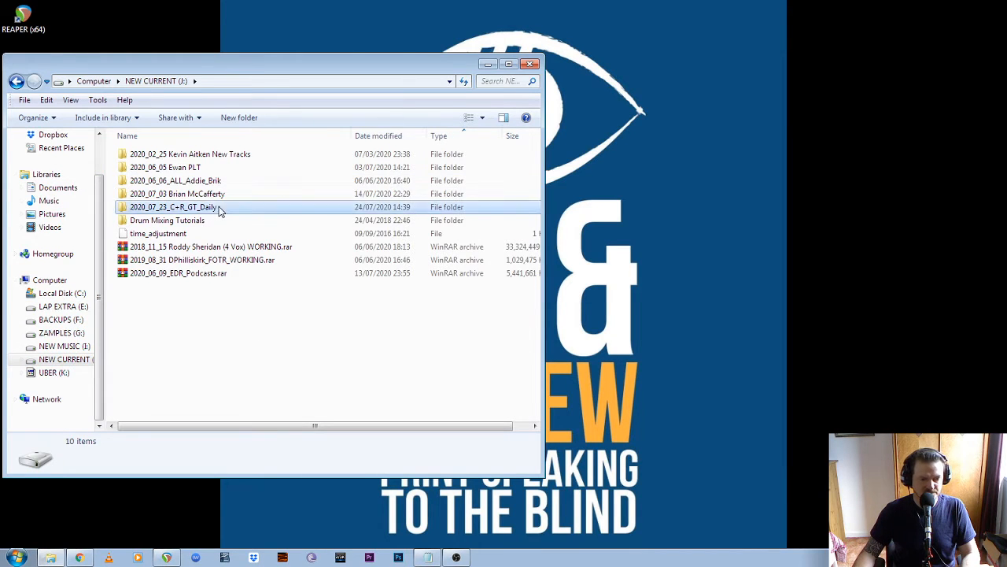
double_click(181, 207)
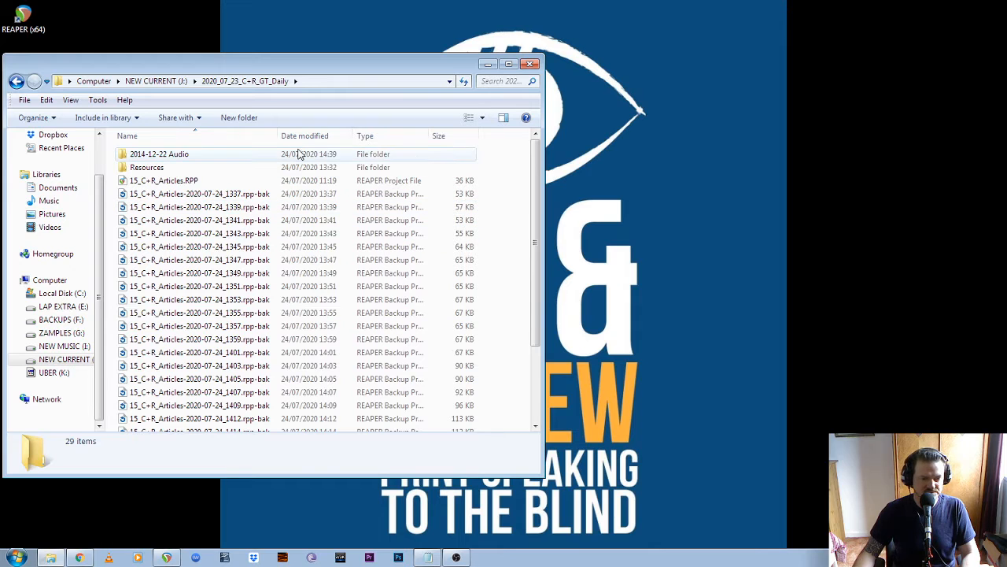
click(397, 137)
click(361, 137)
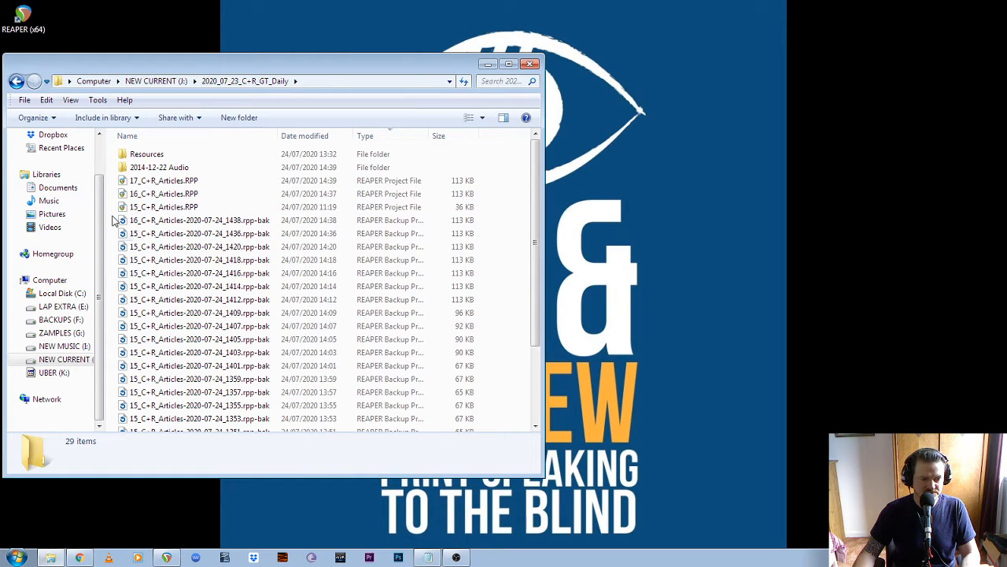
double_click(174, 189)
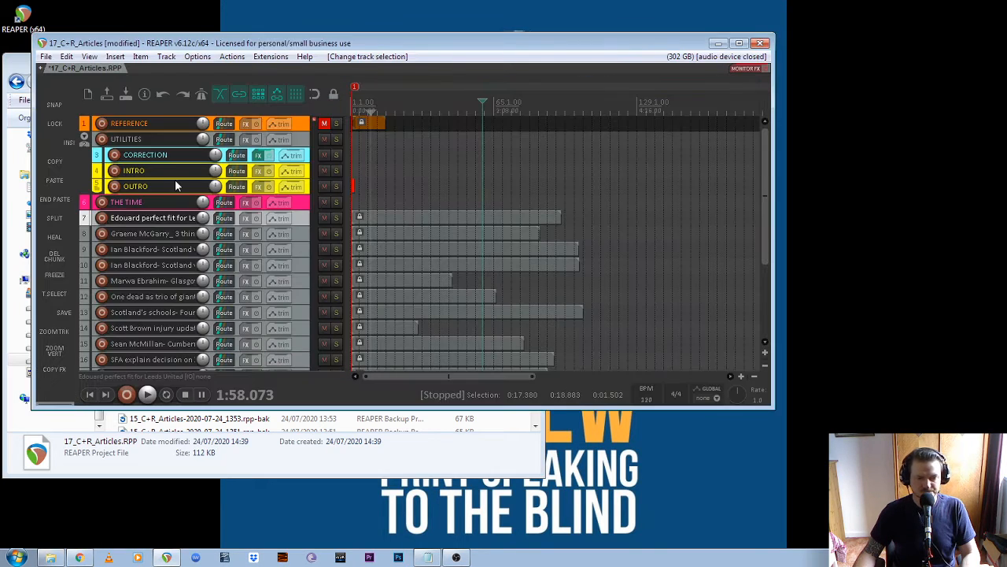
- Maximize the REAPER window and select the article items on tracks 7 to 22
click(739, 44)
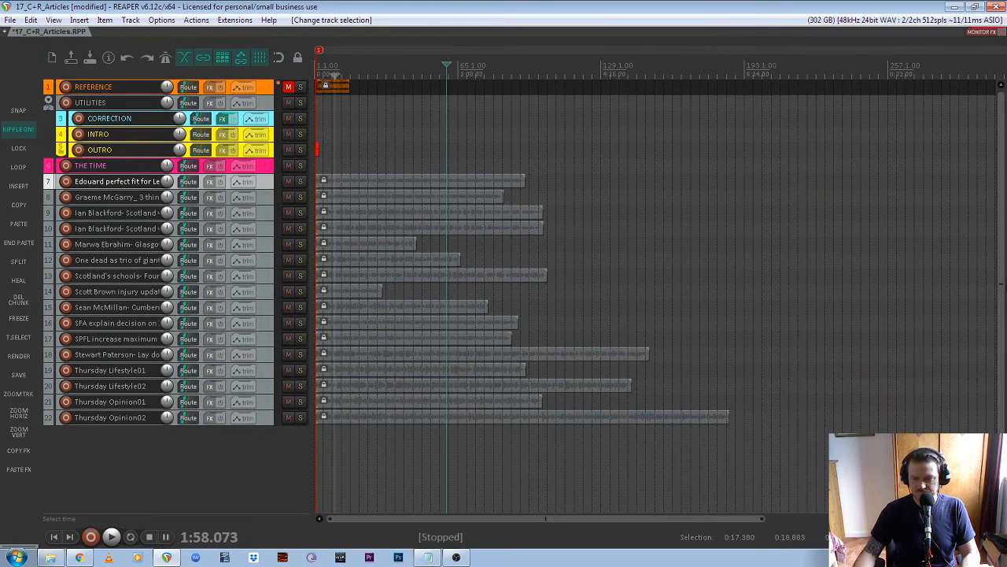
drag(565, 179, 306, 486)
click(260, 195)
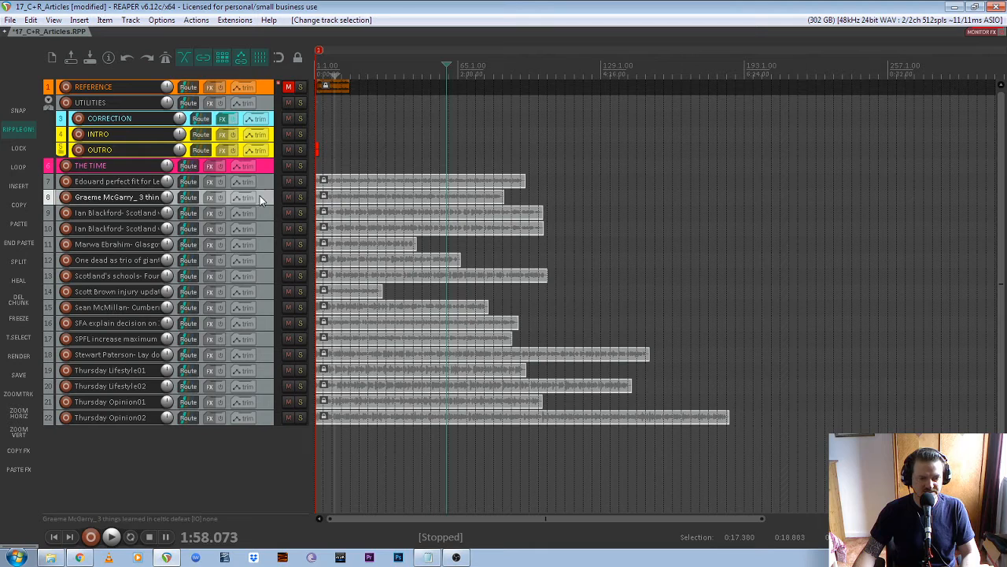
click(264, 182)
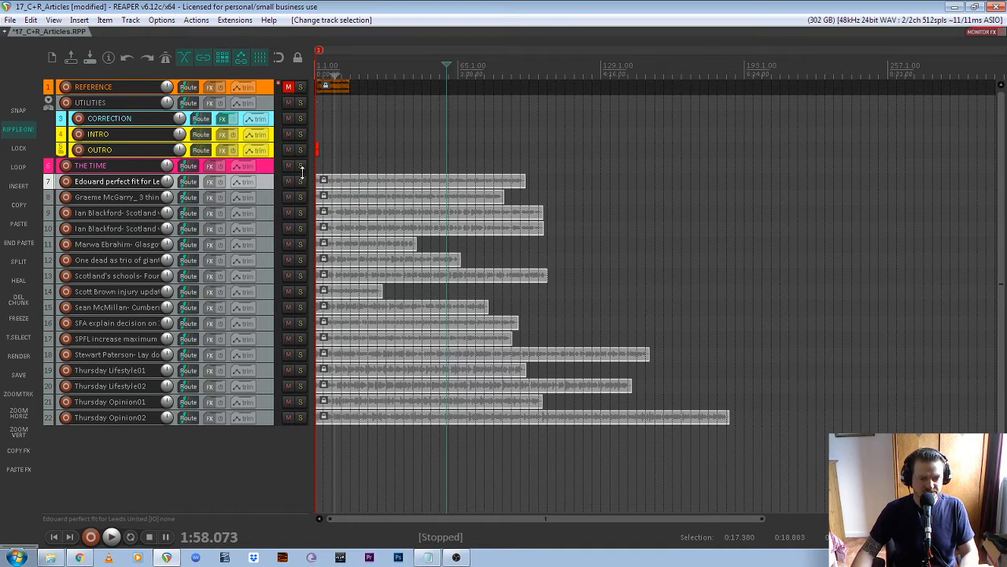
- Copy the 2020_XX_XX_C+R_XXX_Castbox folder from REAPER C+R Templates onto NEW CURRENT (J:)
click(59, 561)
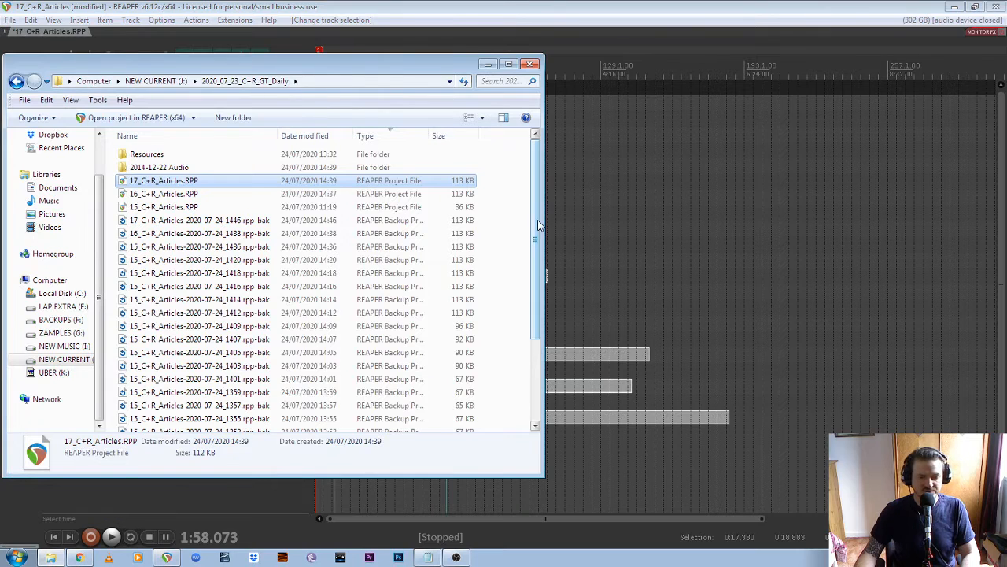
drag(381, 71, 584, 92)
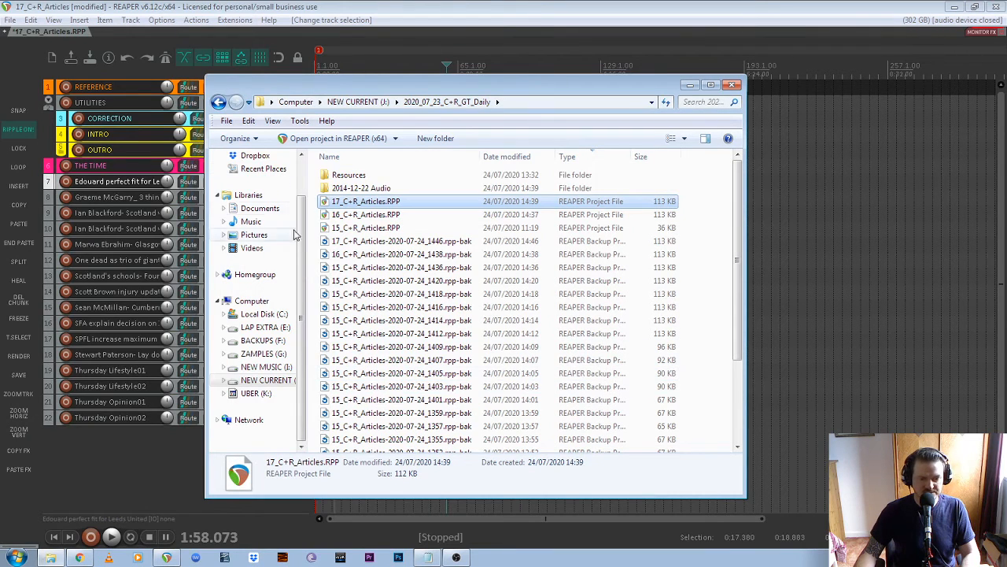
scroll(303, 242, up, 1)
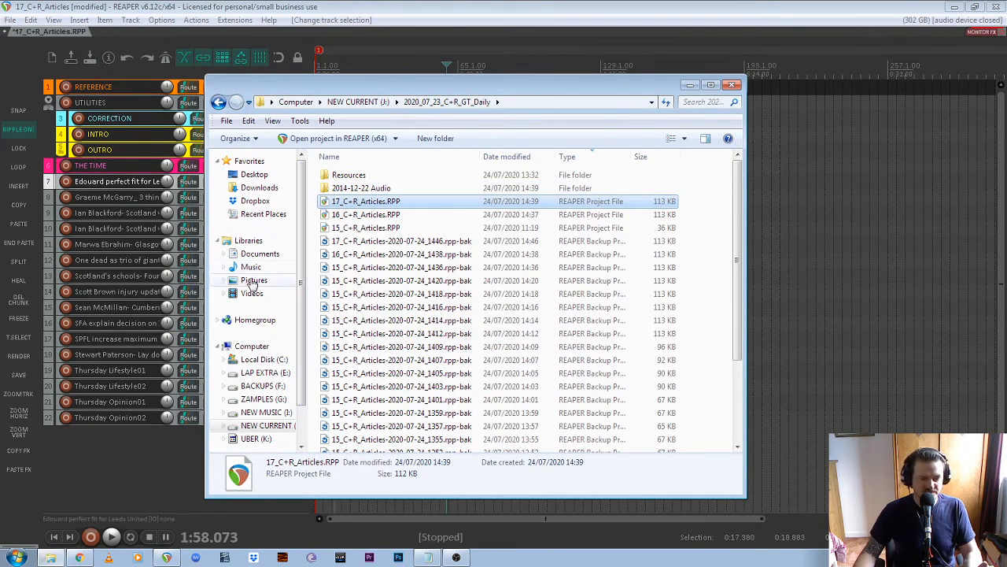
click(274, 258)
click(363, 290)
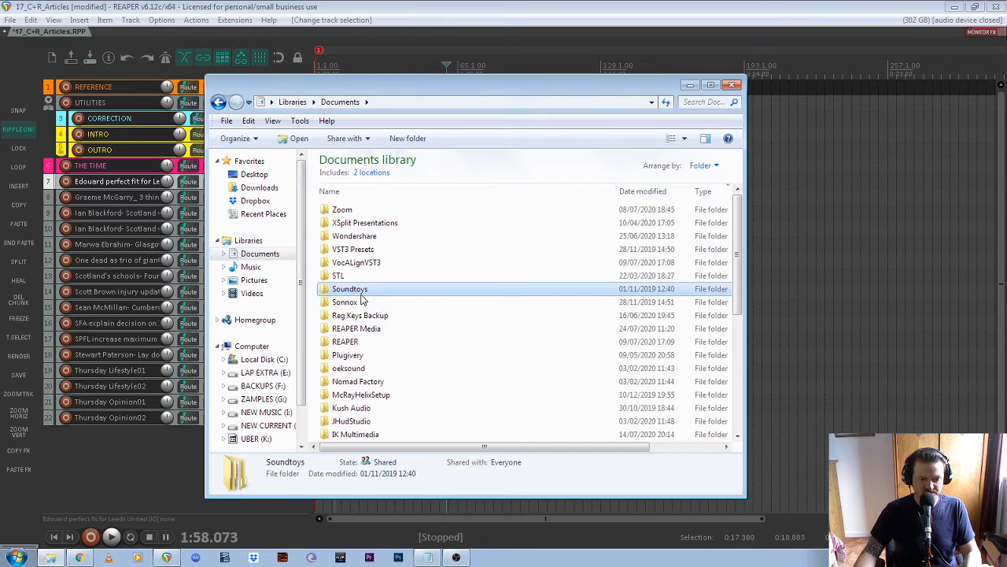
scroll(394, 304, down, 5)
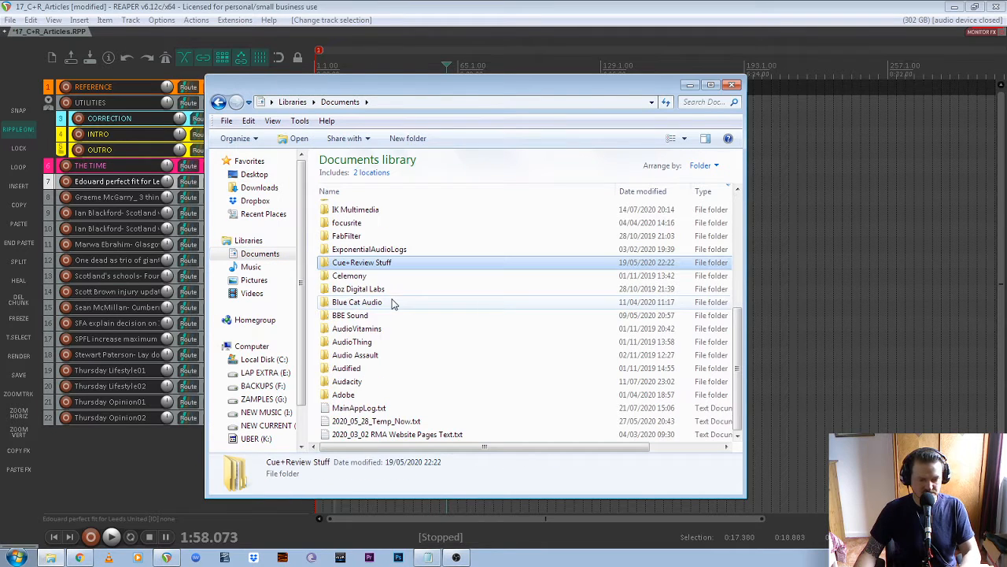
double_click(372, 262)
double_click(372, 209)
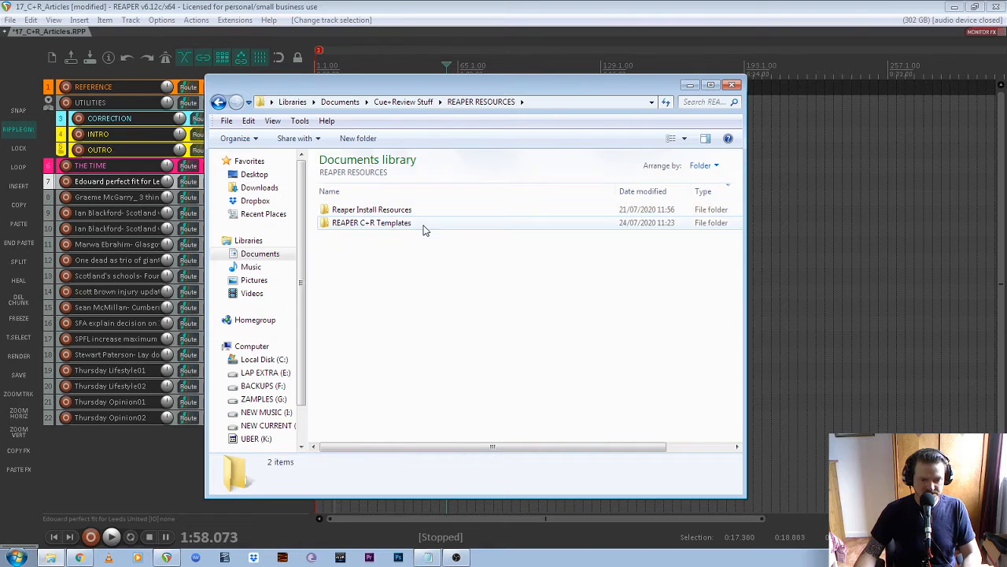
double_click(405, 224)
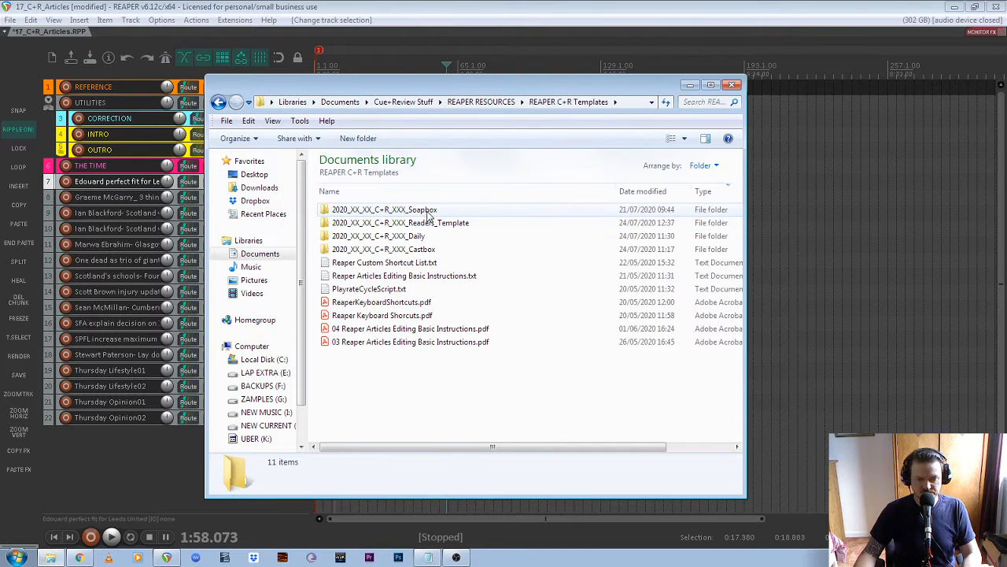
click(447, 250)
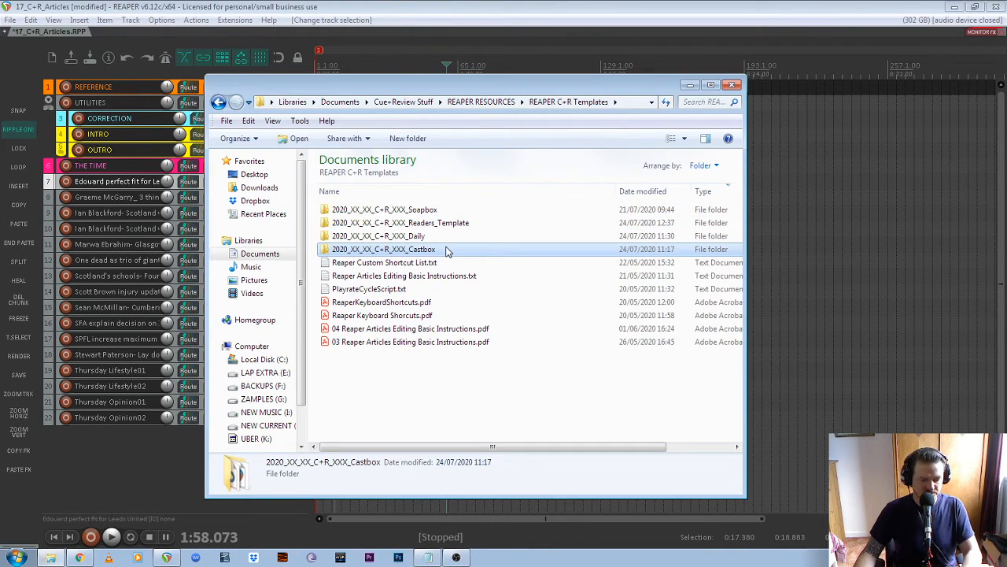
click(264, 425)
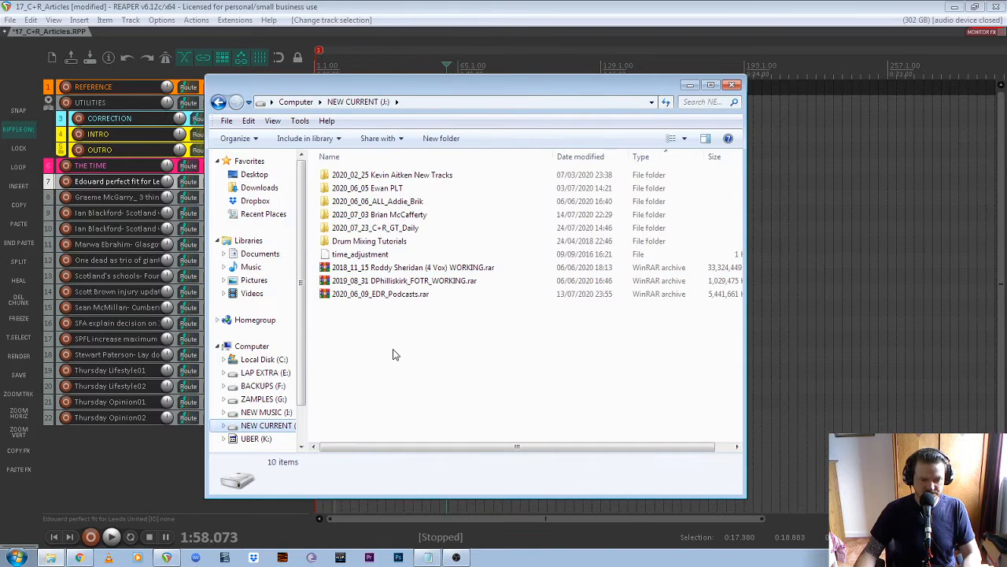
key(ctrl+v)
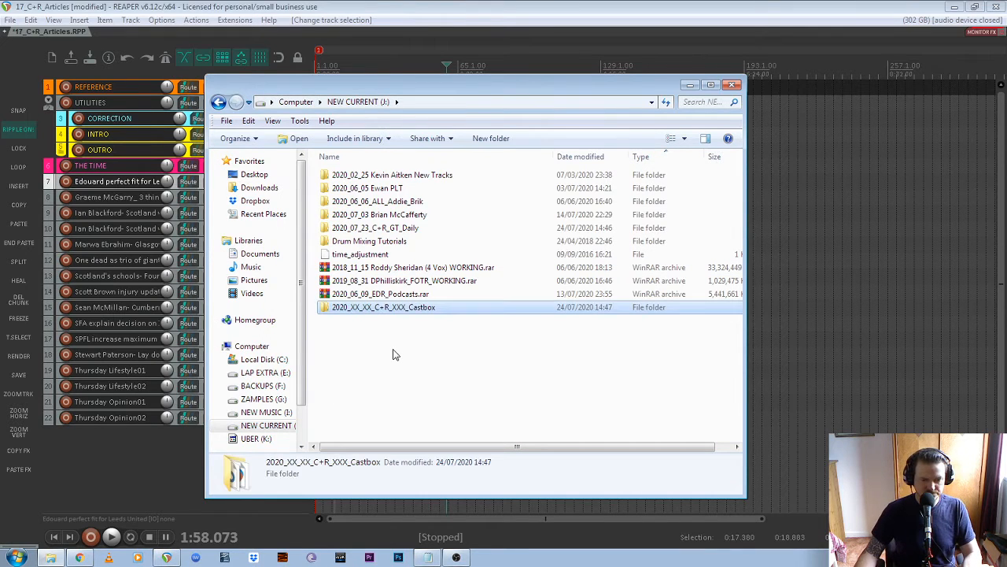
- Rename the pasted template folder to 2020_07_24_C+R_GT_Castbox
click(357, 308)
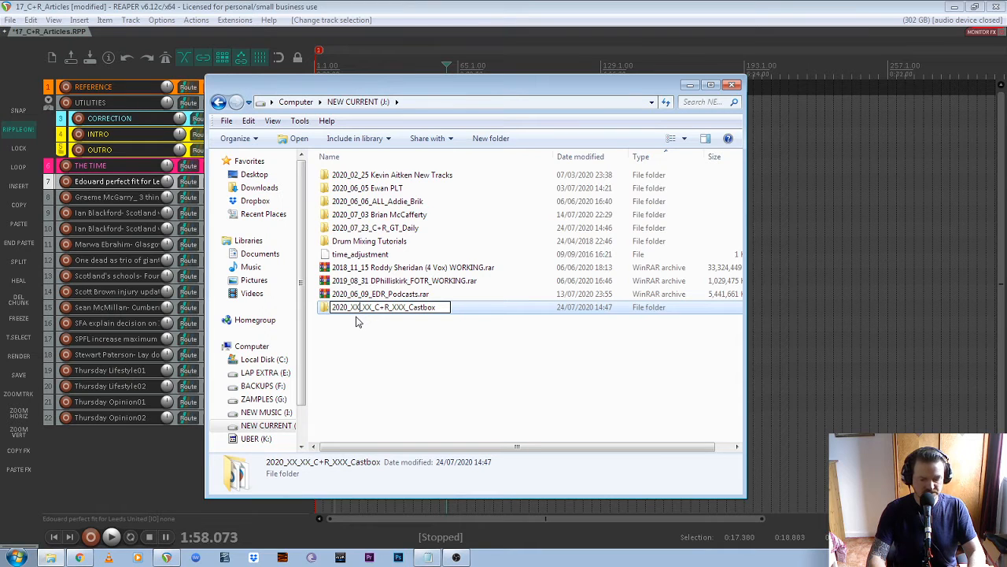
key(BackSpace)
key(BackSpace)
key(BackSpace)
text(_07)
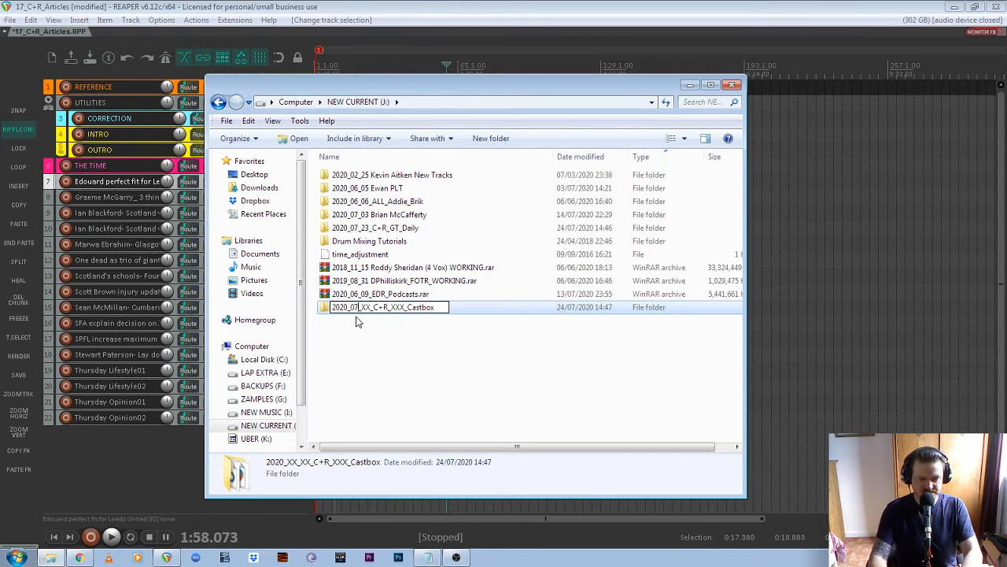
key(BackSpace)
key(BackSpace)
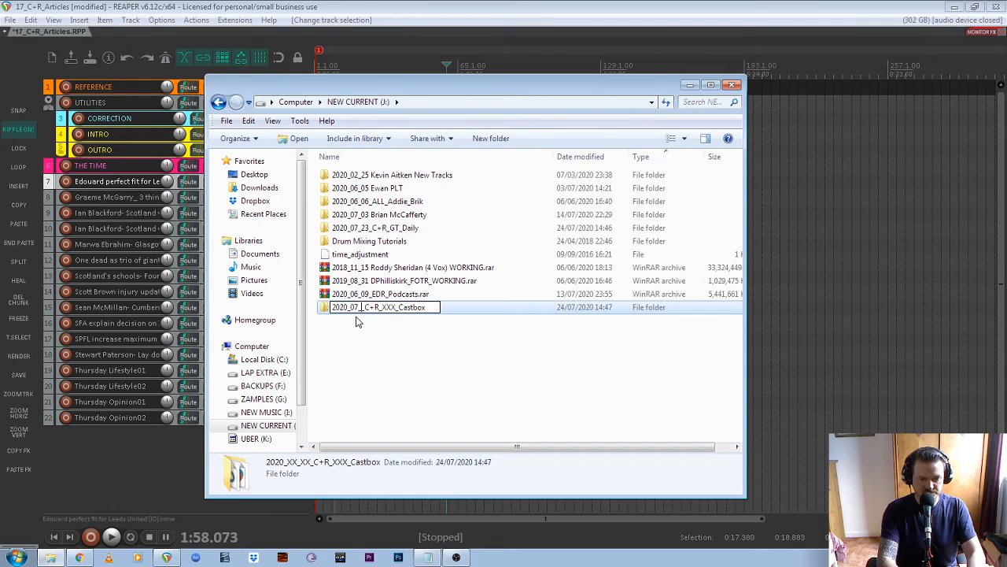
text(24)
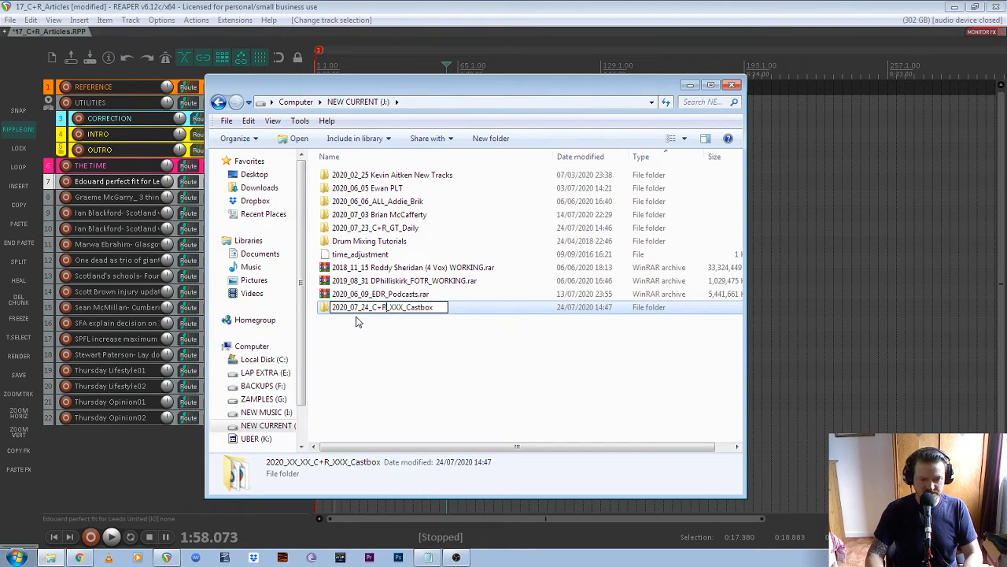
key(BackSpace)
key(BackSpace)
key(BackSpace)
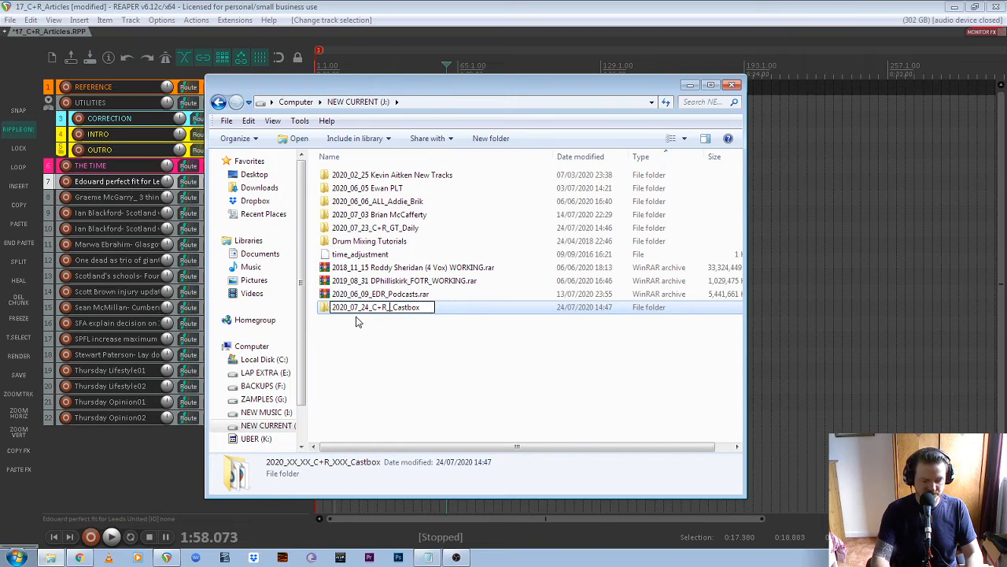
text(GT_)
click(411, 366)
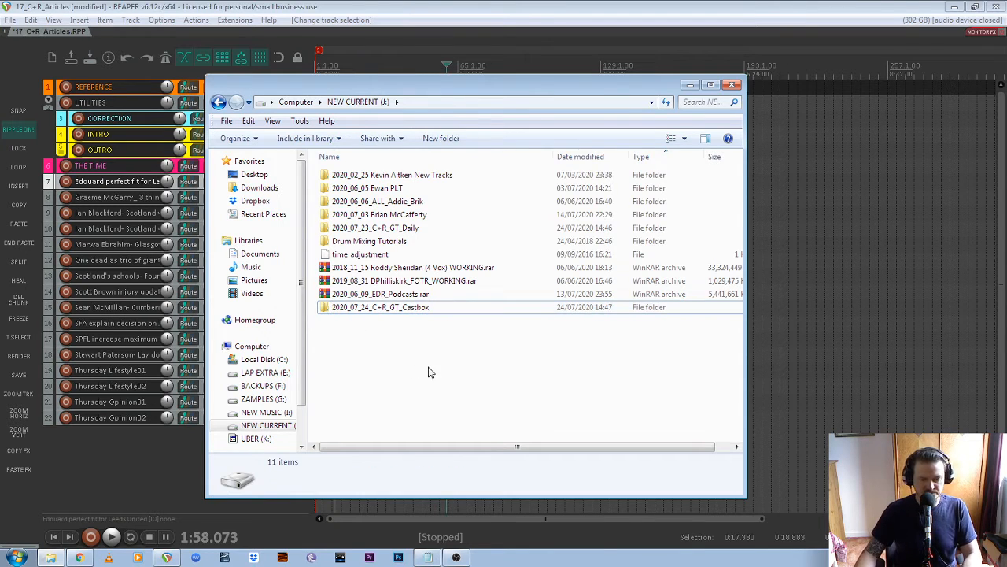
- In the new Castbox folder, delete the nine old 15_ project and .rpp-bak backup files
double_click(415, 310)
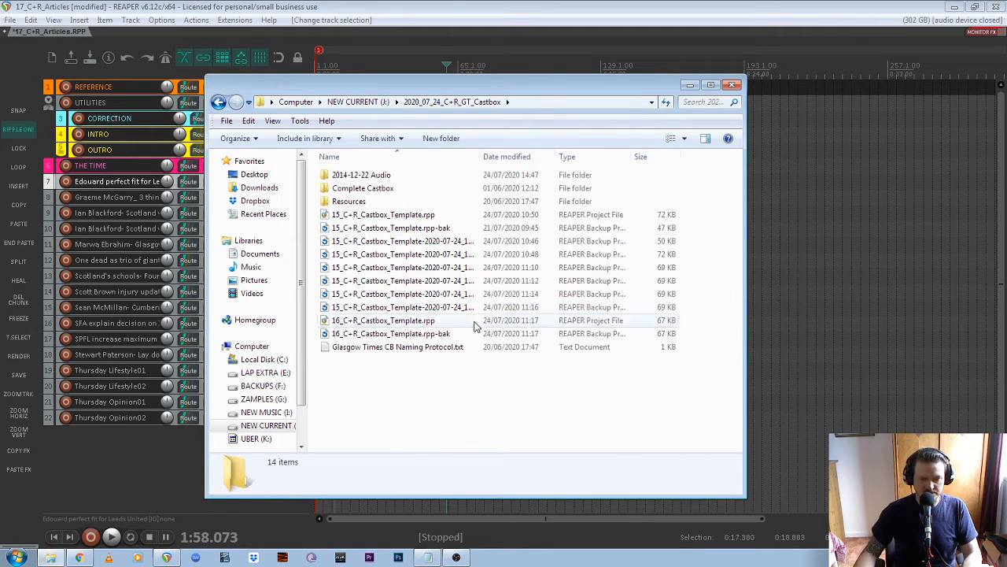
click(591, 158)
click(595, 157)
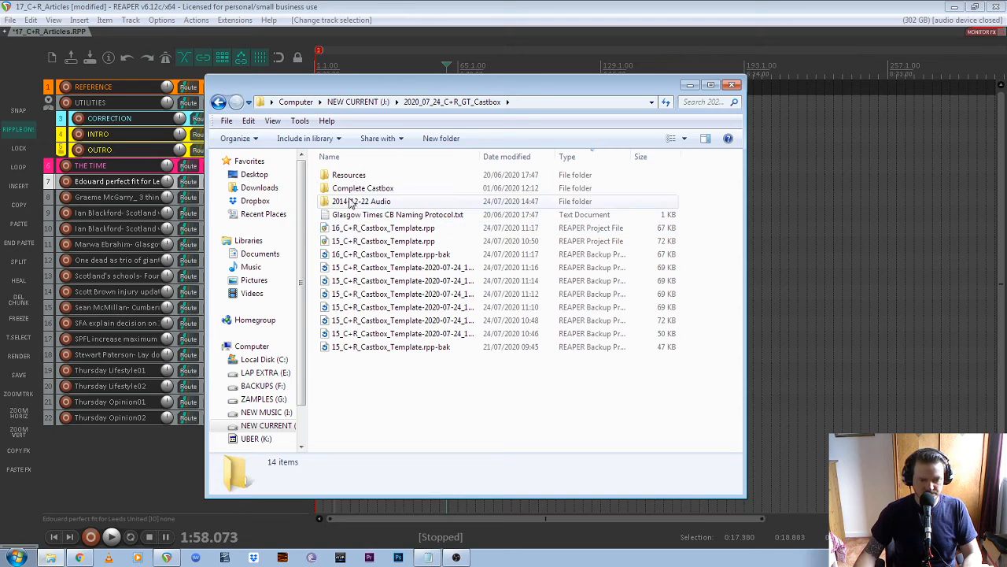
click(389, 255)
shift+click(389, 347)
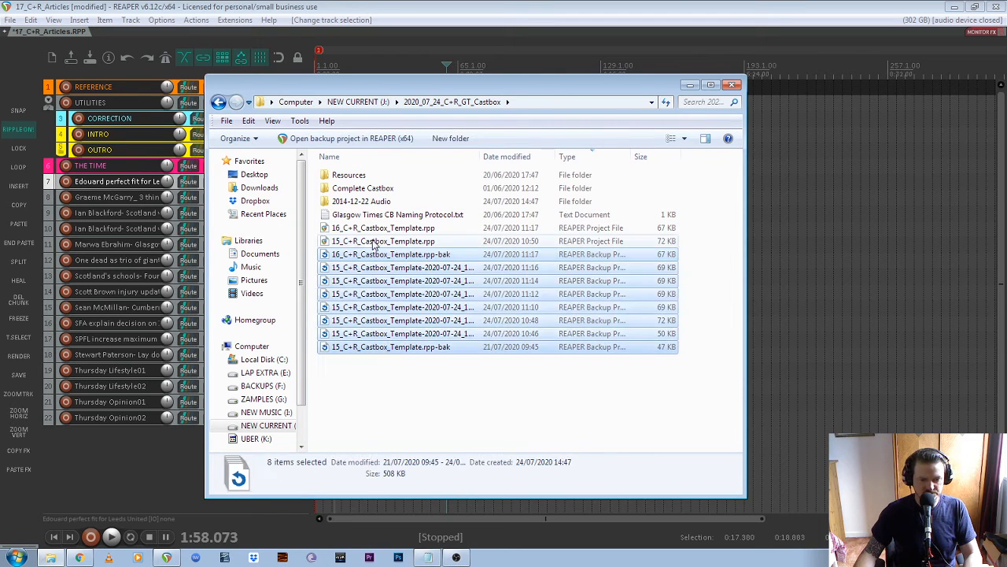
click(383, 241)
shift+click(382, 347)
key(Delete)
key(Return)
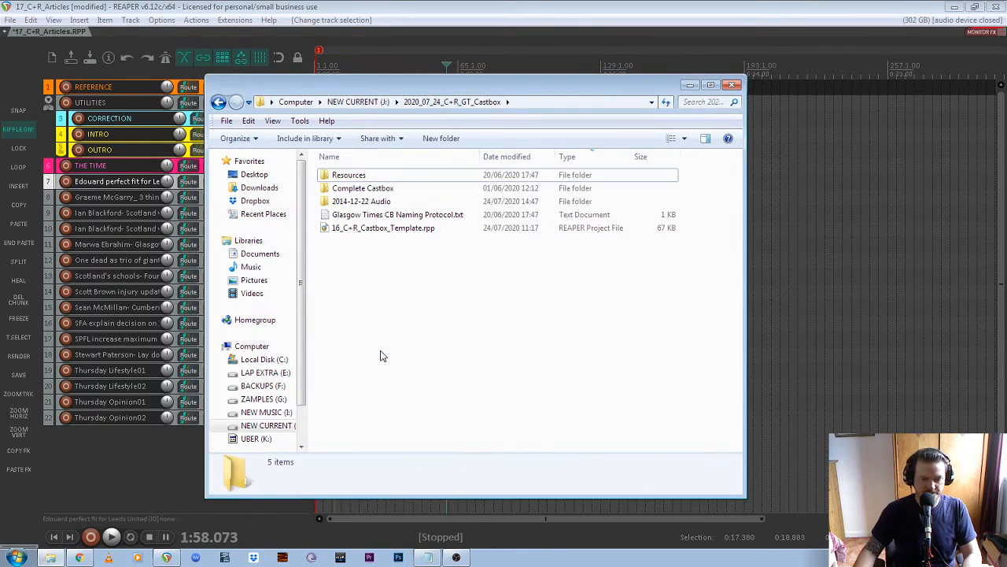
- Open 16_C+R_Castbox_Template.rpp in REAPER
click(380, 233)
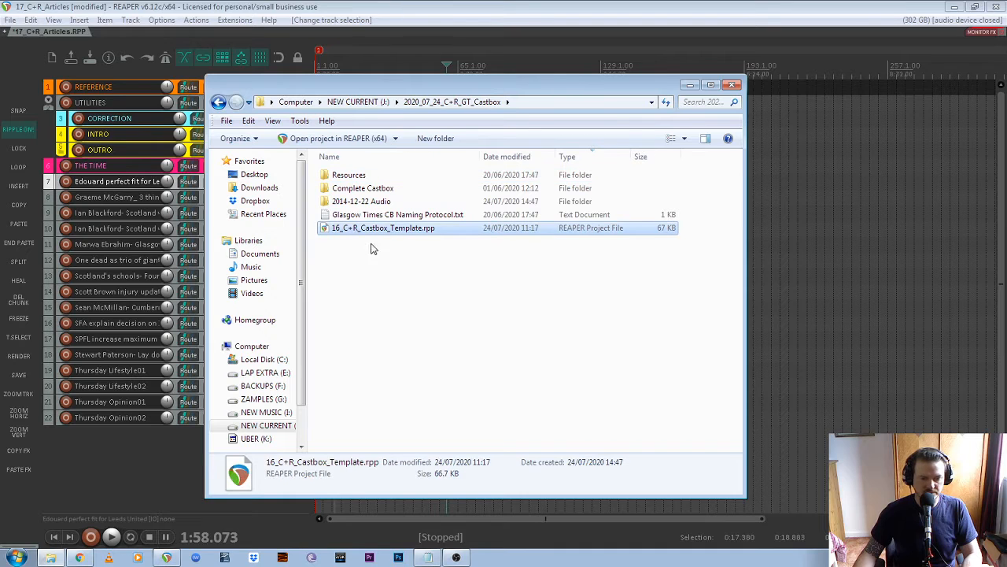
click(396, 283)
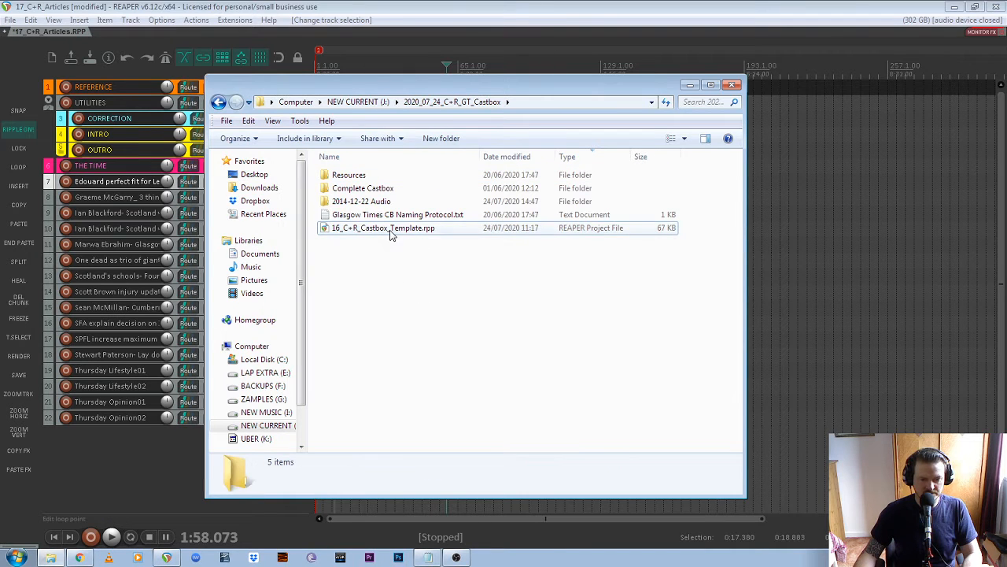
double_click(392, 230)
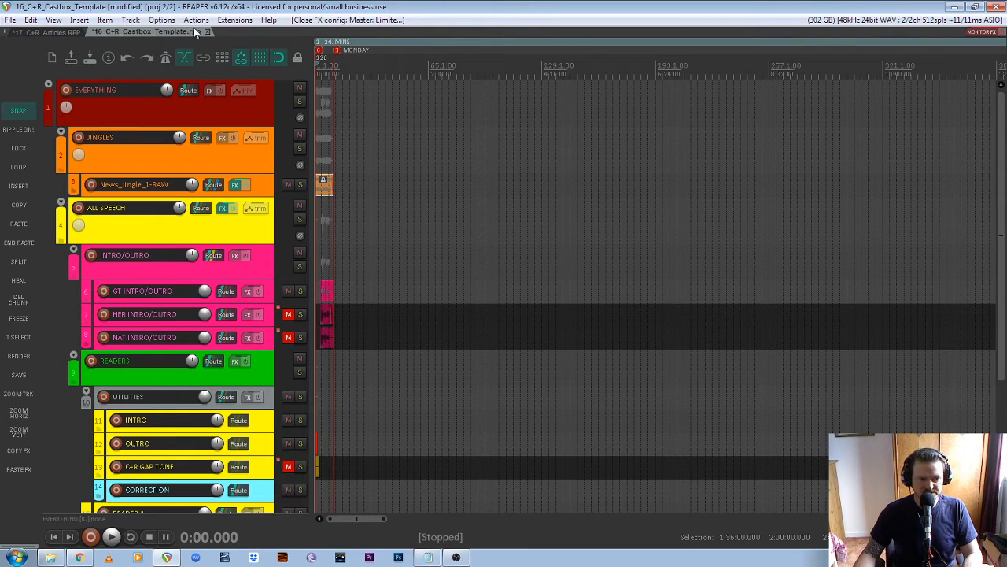
- Close the Castbox template project tab, choosing No to discard its changes
click(52, 32)
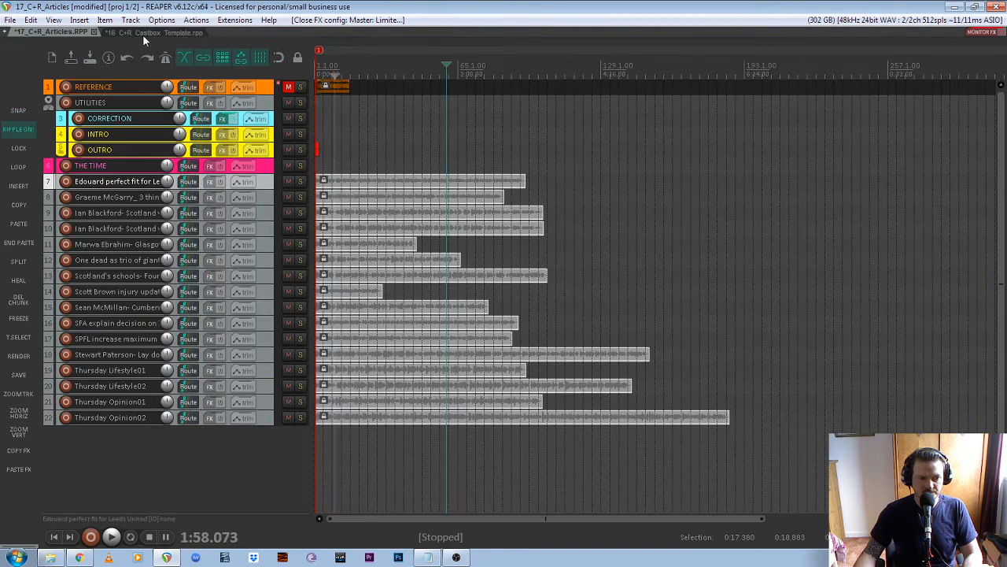
click(143, 34)
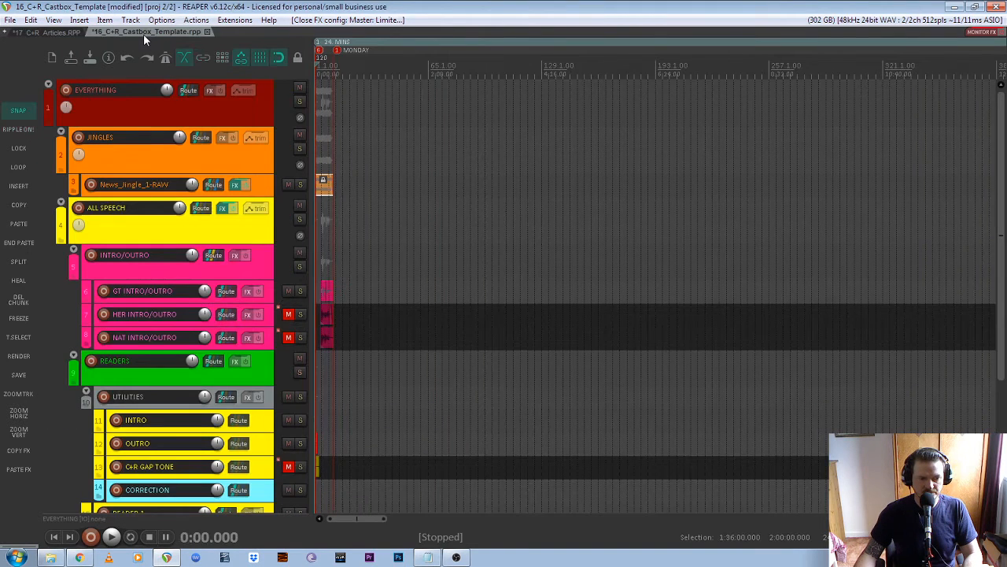
click(60, 32)
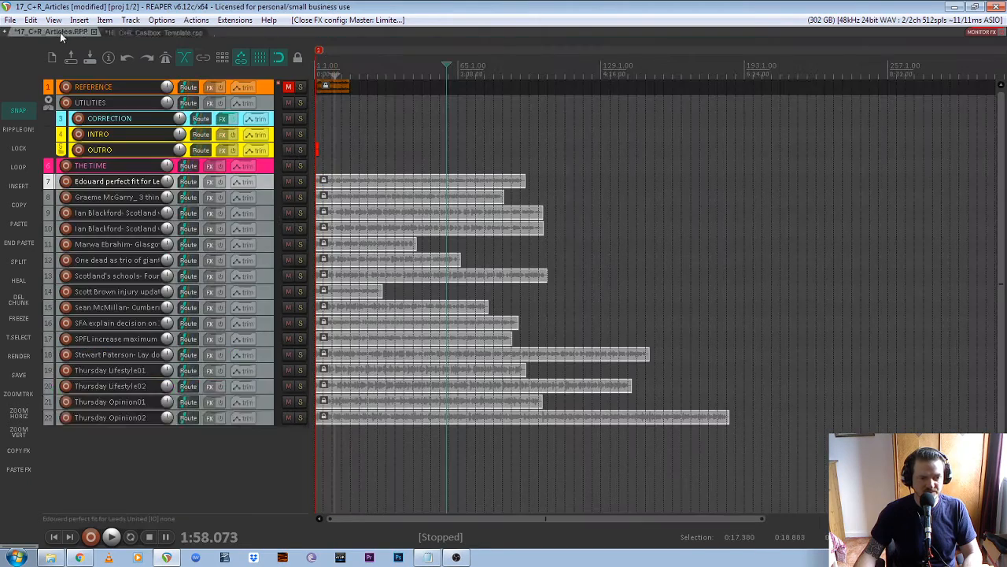
click(139, 33)
click(208, 32)
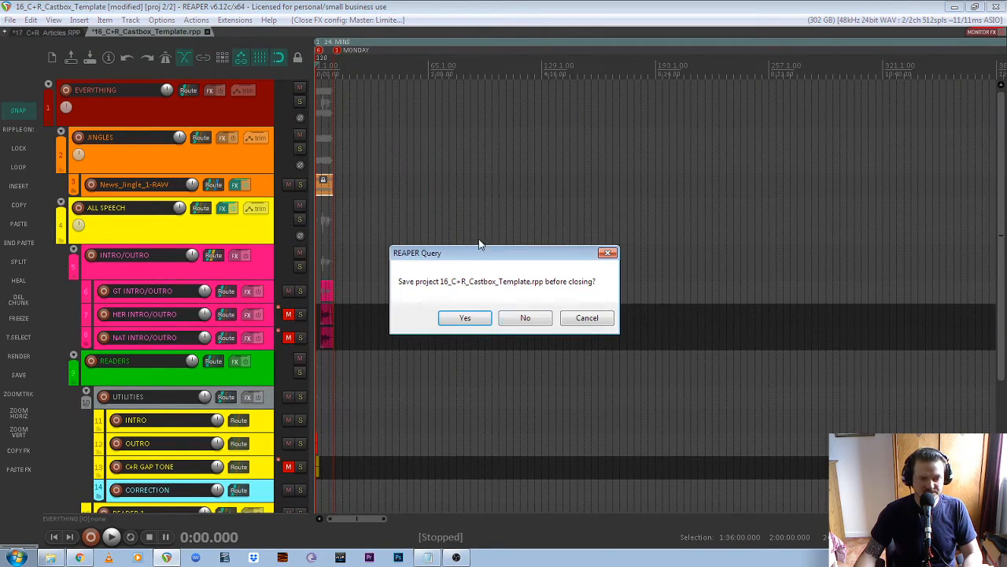
click(525, 318)
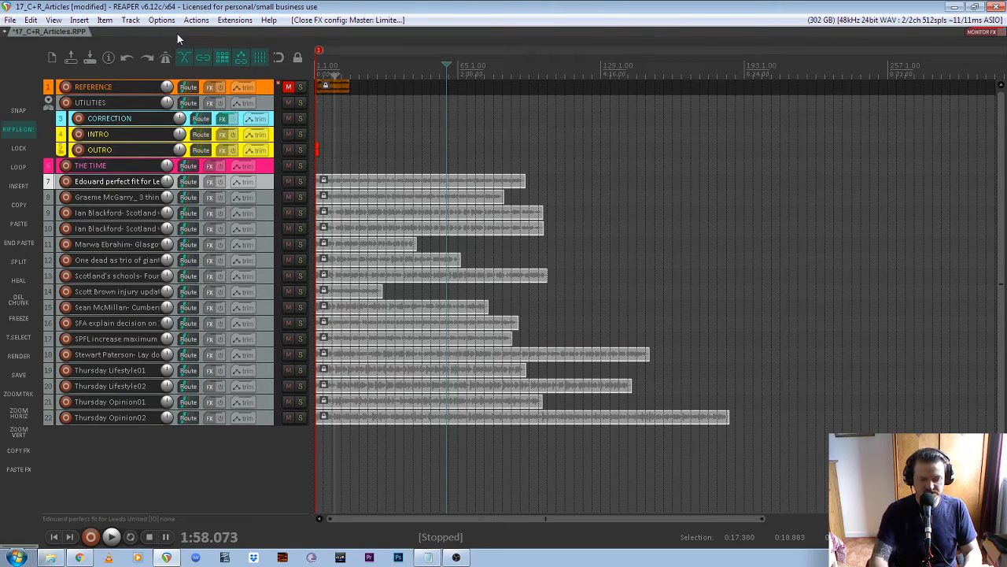
- Open 16_C+R_Castbox_Template from J:\2020_07_24_C+R_GT_Castbox in a new project tab
key(ctrl+o)
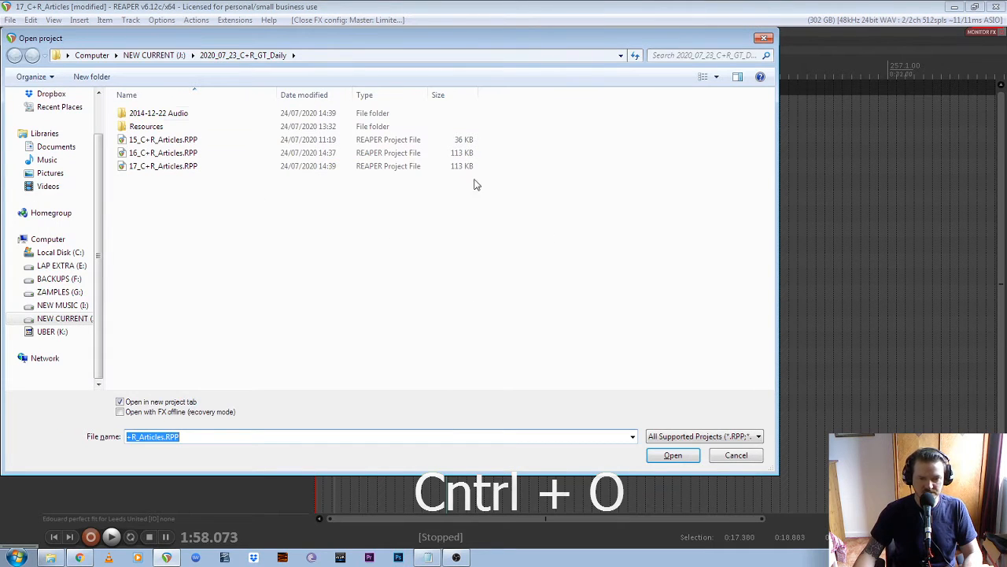
drag(288, 41, 405, 59)
click(189, 338)
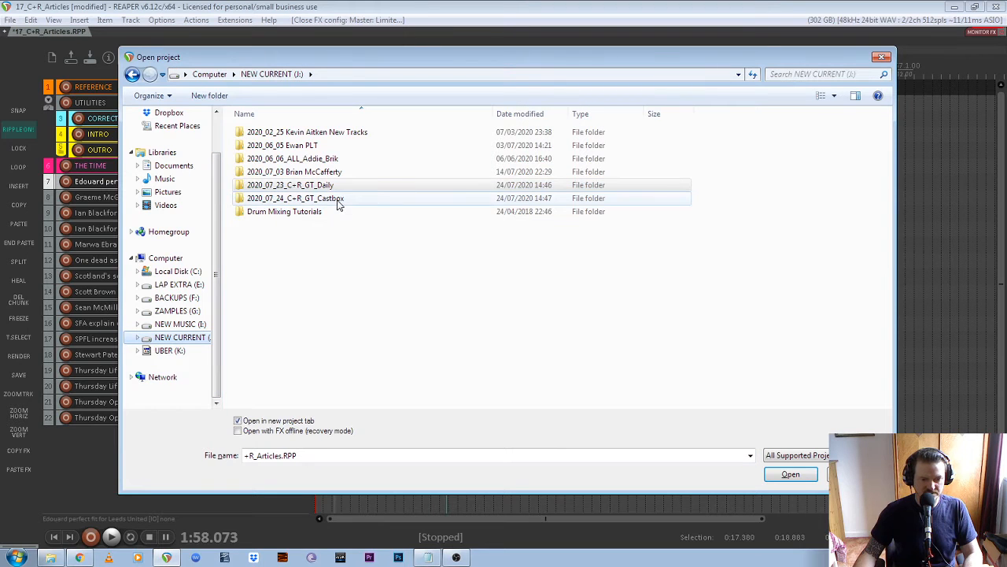
double_click(340, 200)
click(316, 175)
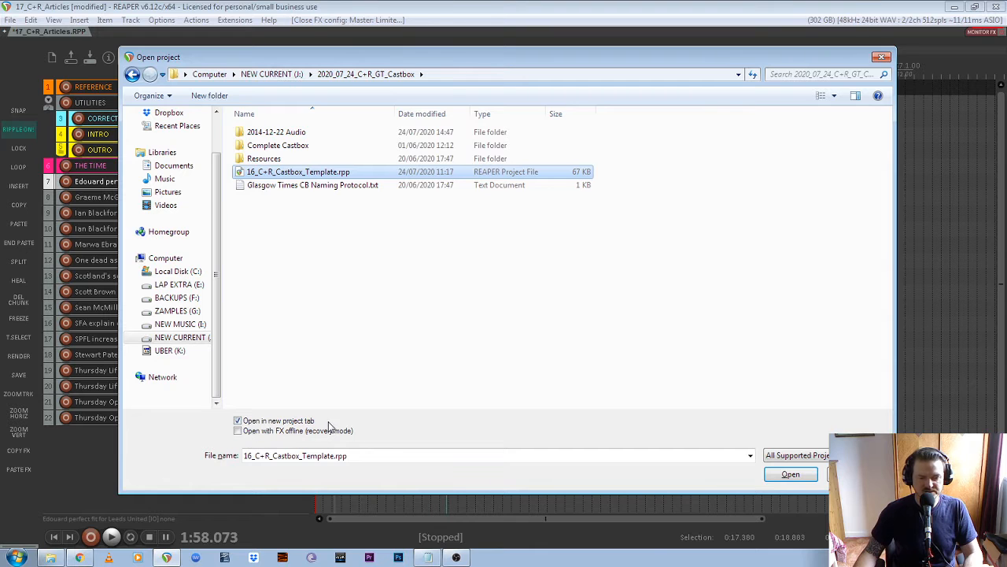
click(788, 474)
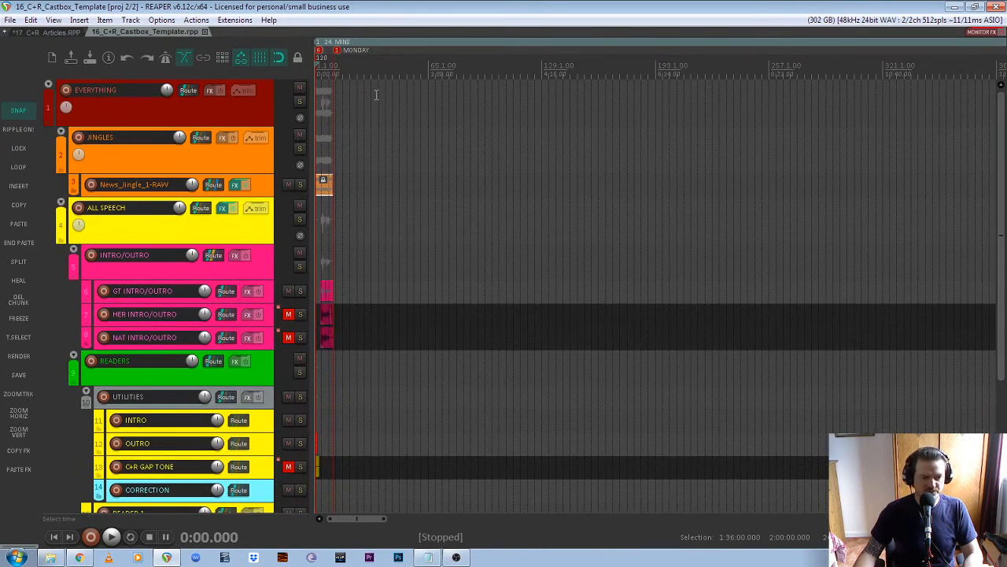
- Look over the template's tracks, then return to the 17_C+R_Articles project
click(51, 31)
click(122, 31)
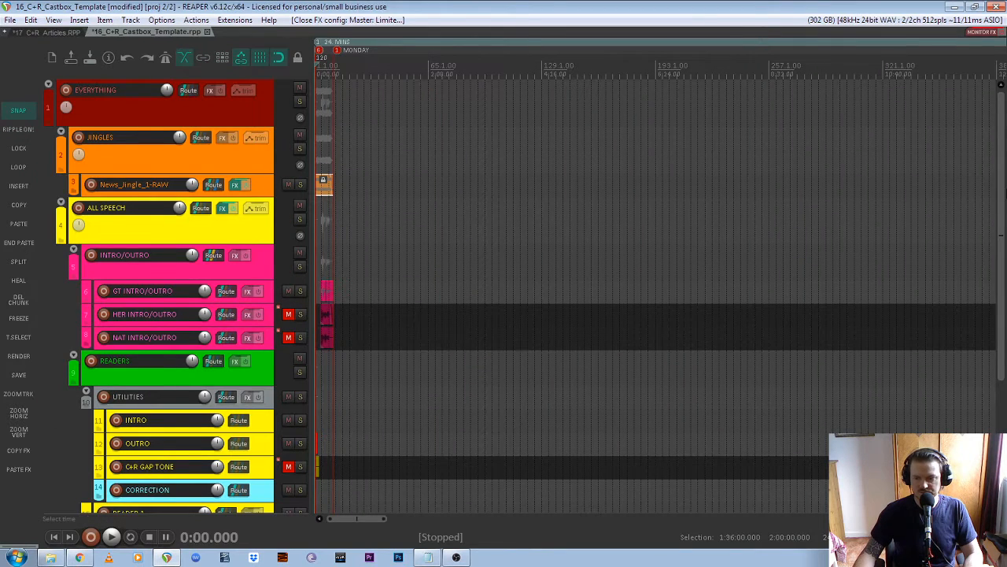
drag(1001, 235, 1001, 252)
scroll(265, 231, down, 2)
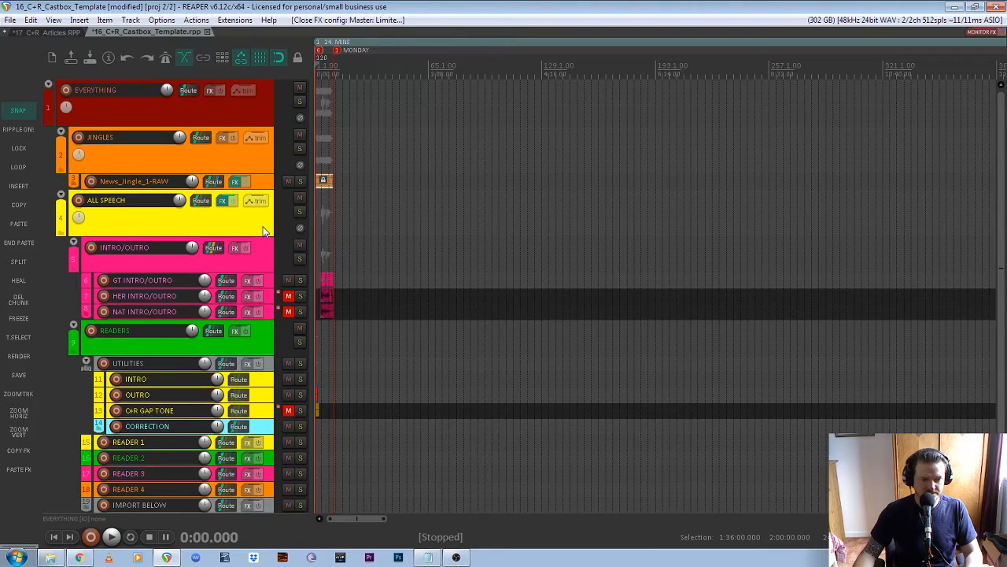
scroll(268, 237, down, 2)
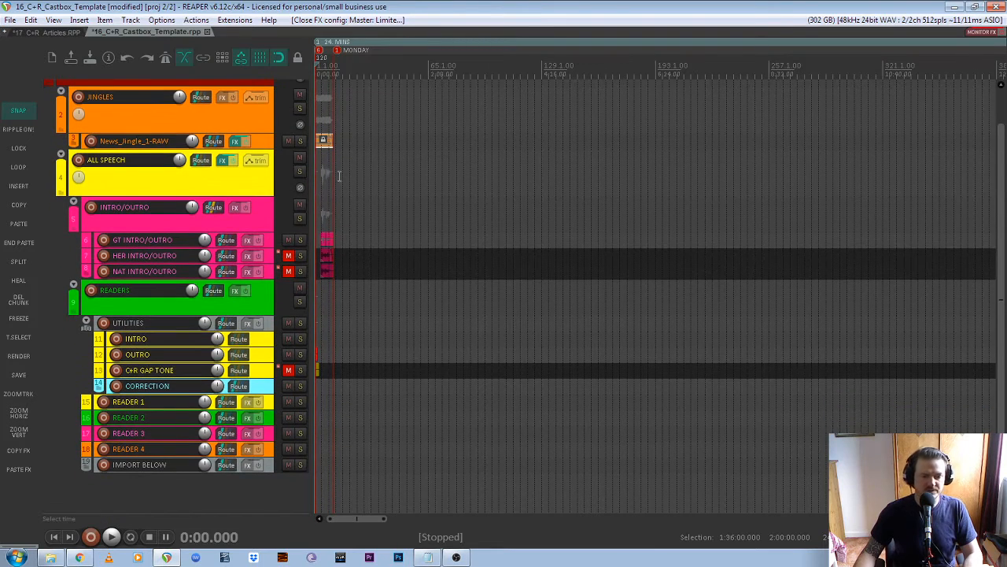
scroll(320, 185, up, 5)
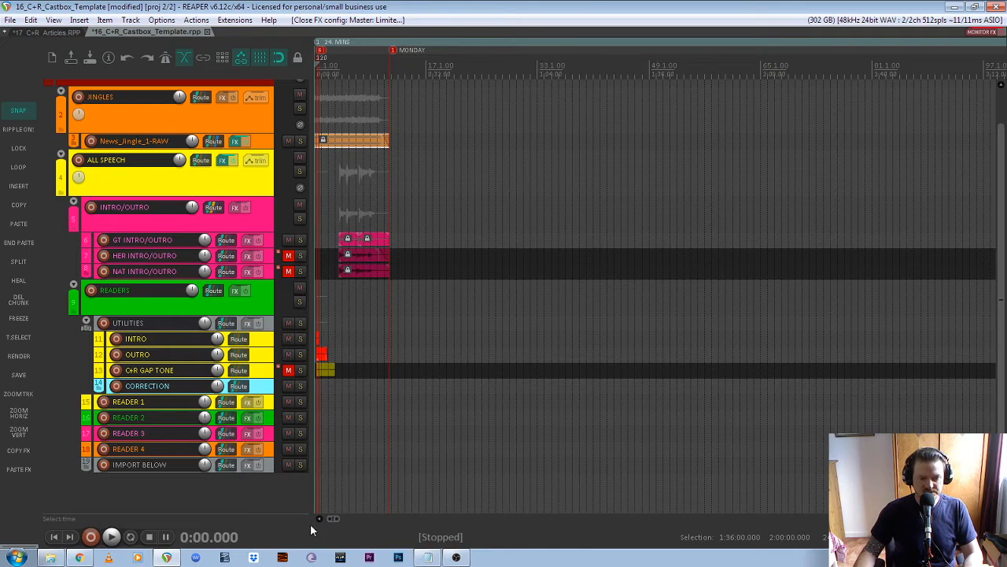
click(49, 31)
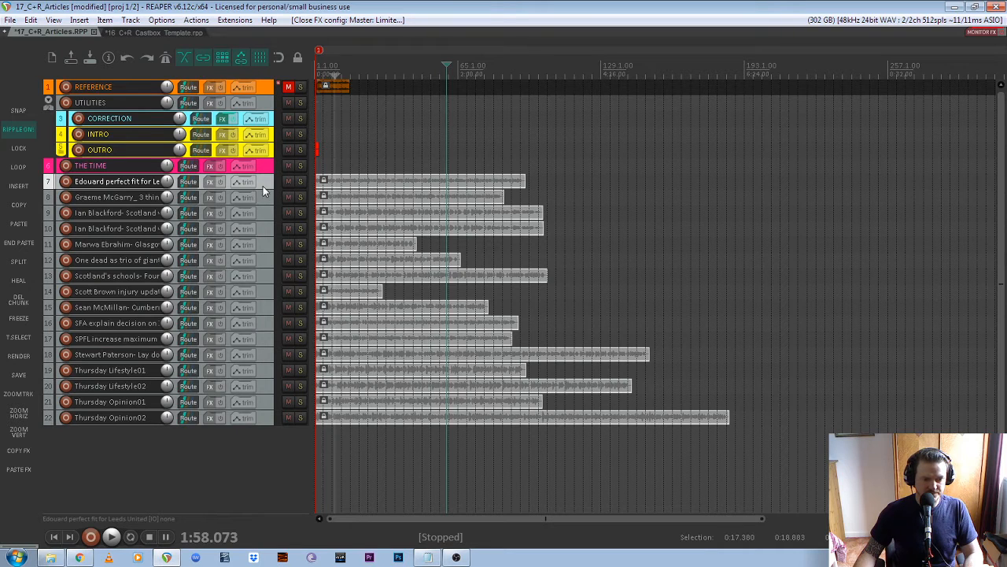
- Select article tracks 7–22 and drag them into THE TIME folder track
shift+click(267, 419)
drag(259, 356, 263, 172)
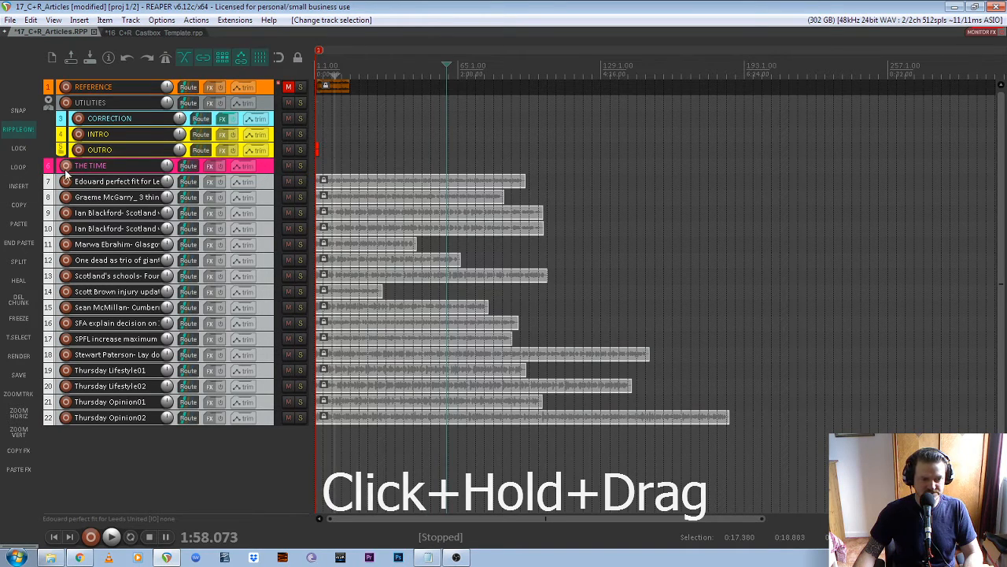
click(261, 186)
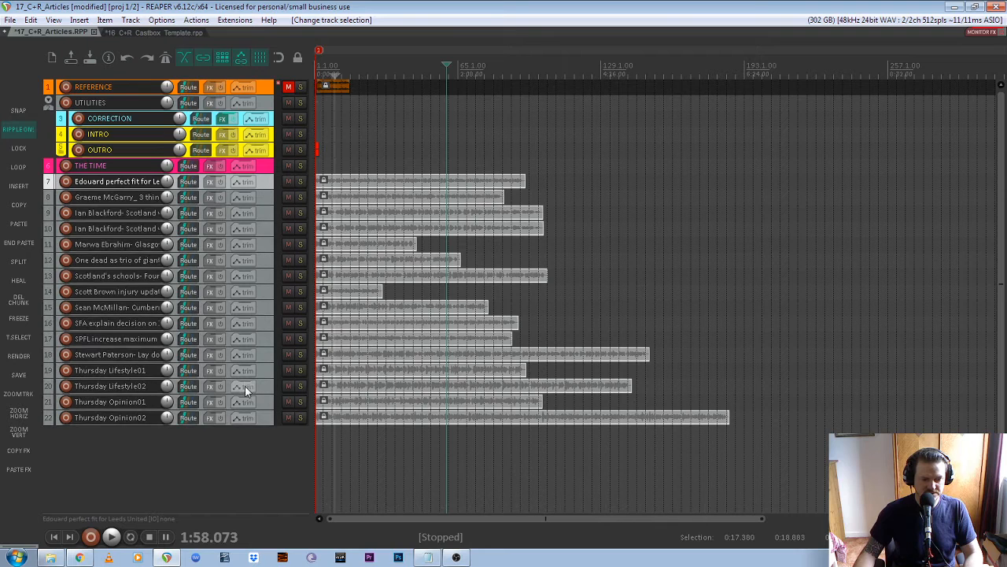
click(262, 418)
shift+click(264, 183)
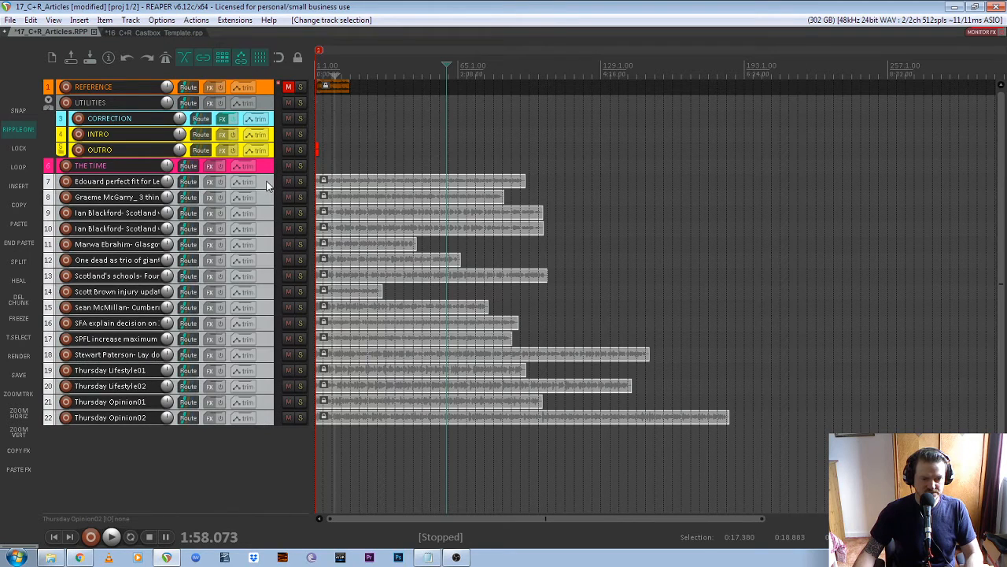
drag(265, 183, 274, 172)
- Select THE TIME folder together with all its nested article tracks
click(274, 167)
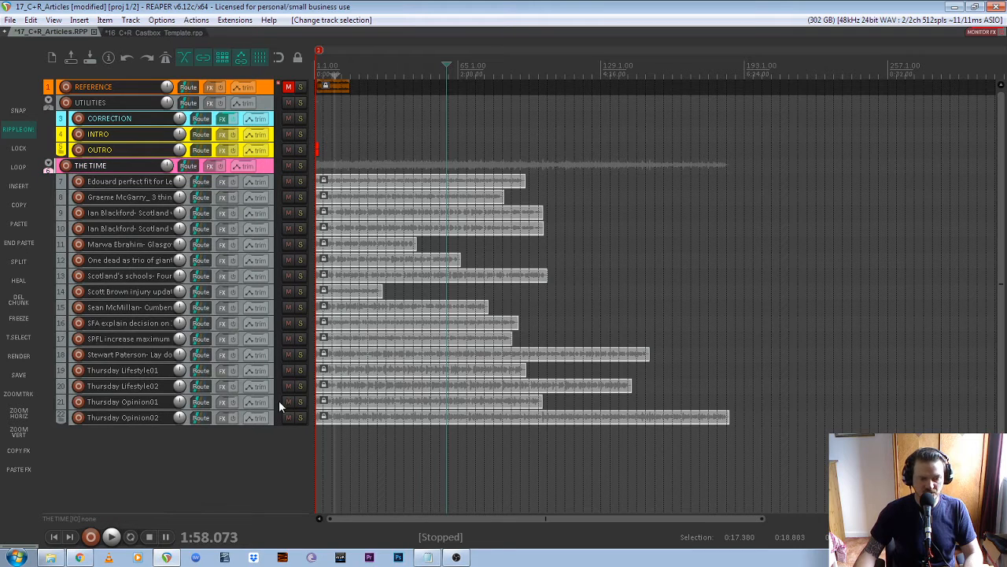
click(272, 416)
click(271, 185)
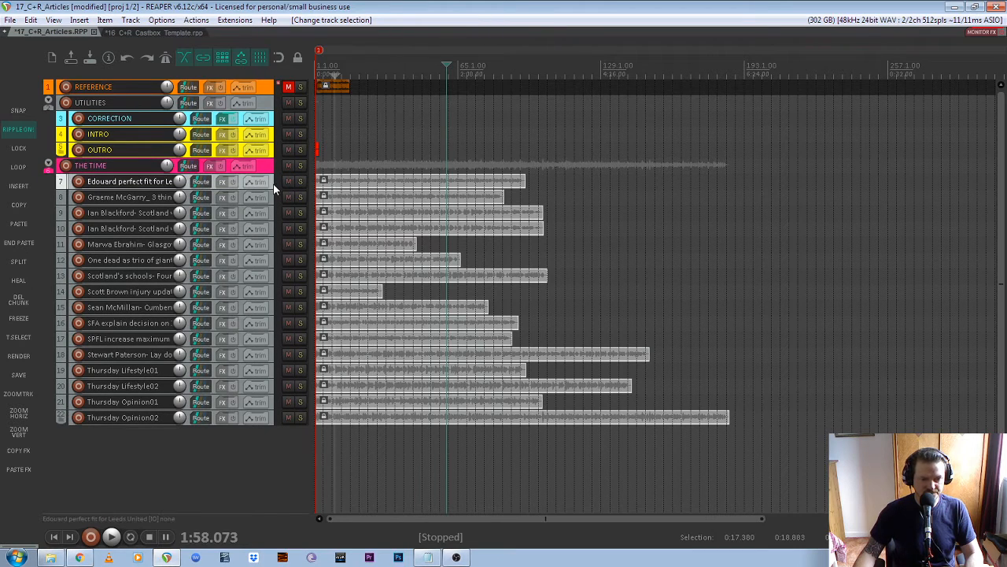
click(273, 169)
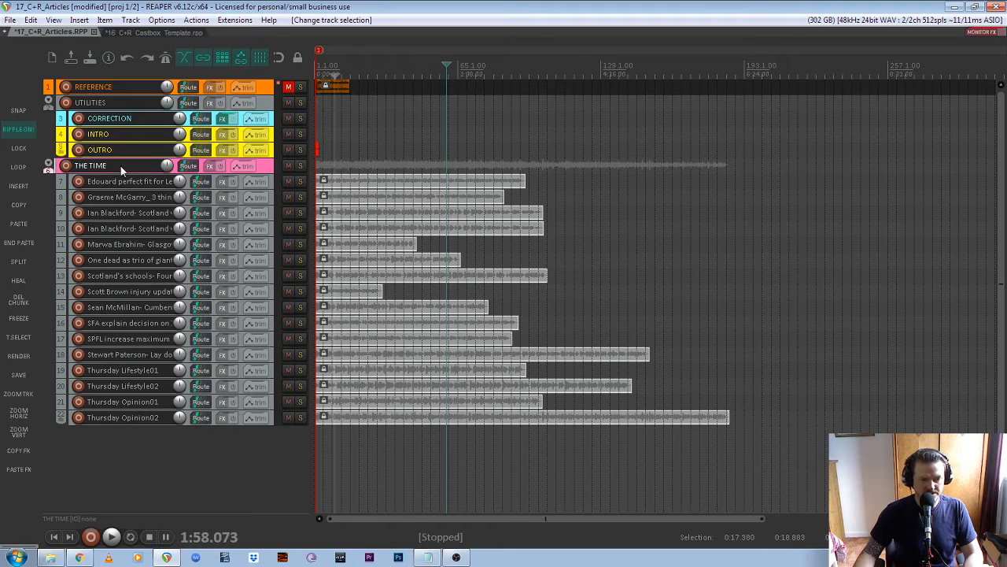
click(269, 182)
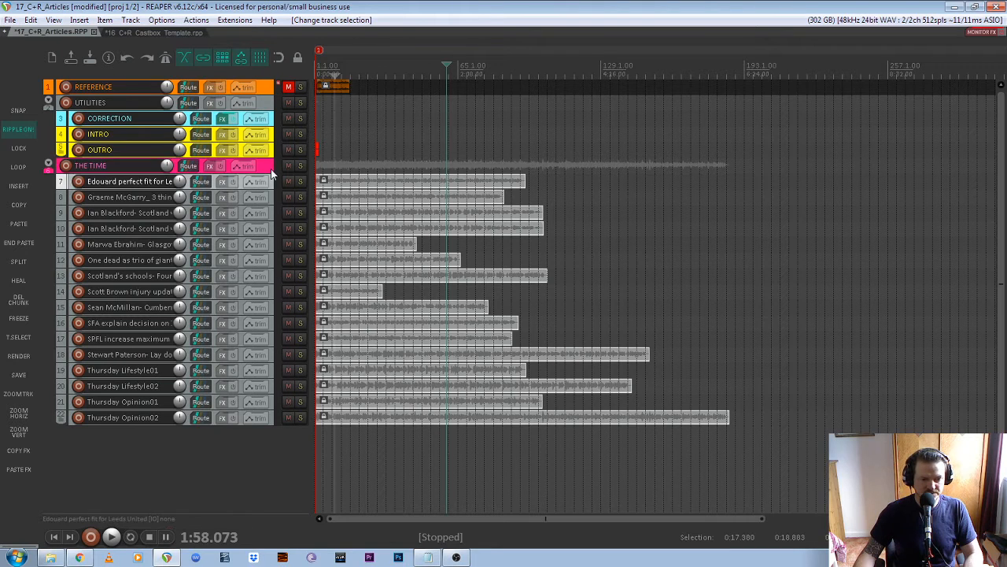
click(274, 168)
shift+click(270, 420)
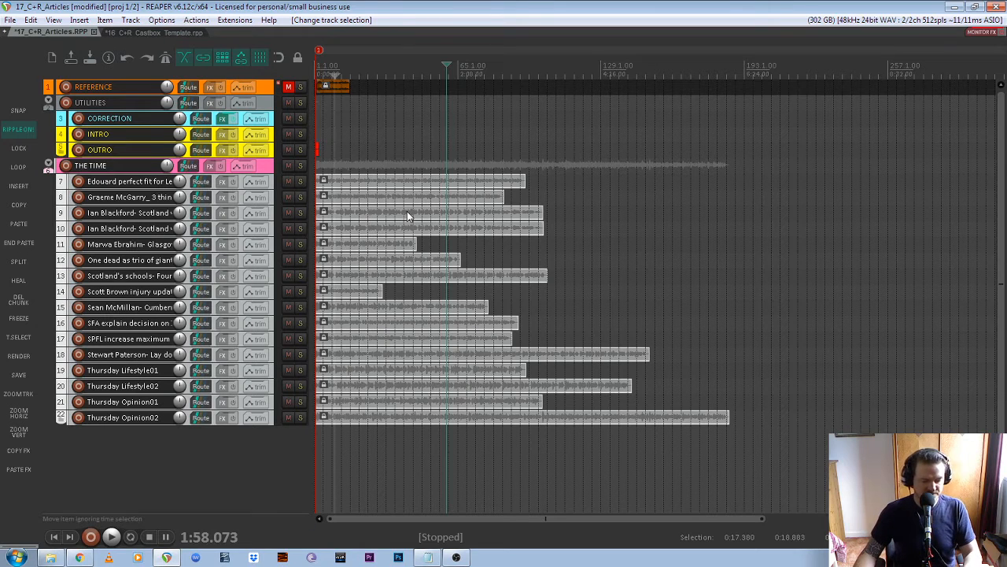
click(264, 169)
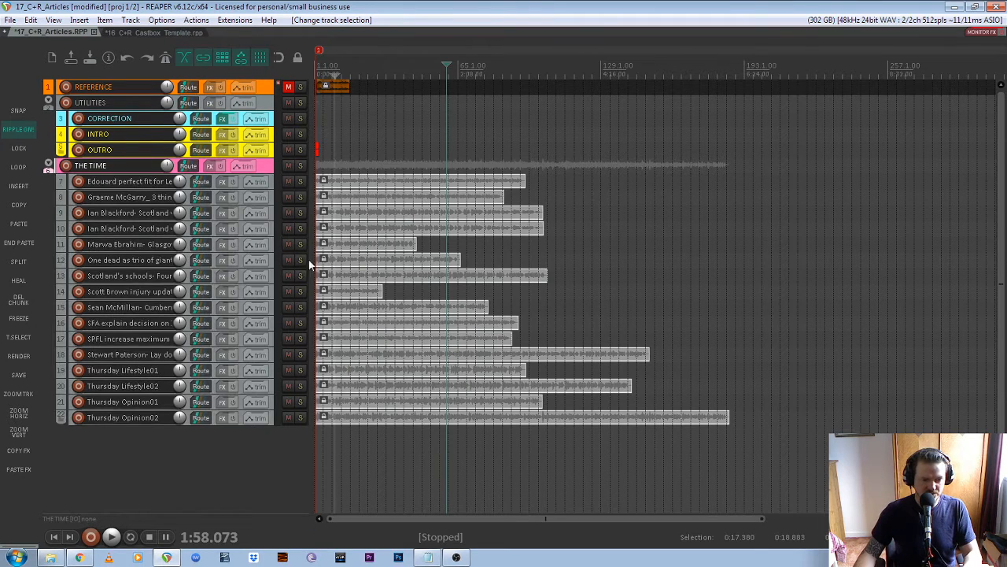
shift+click(273, 417)
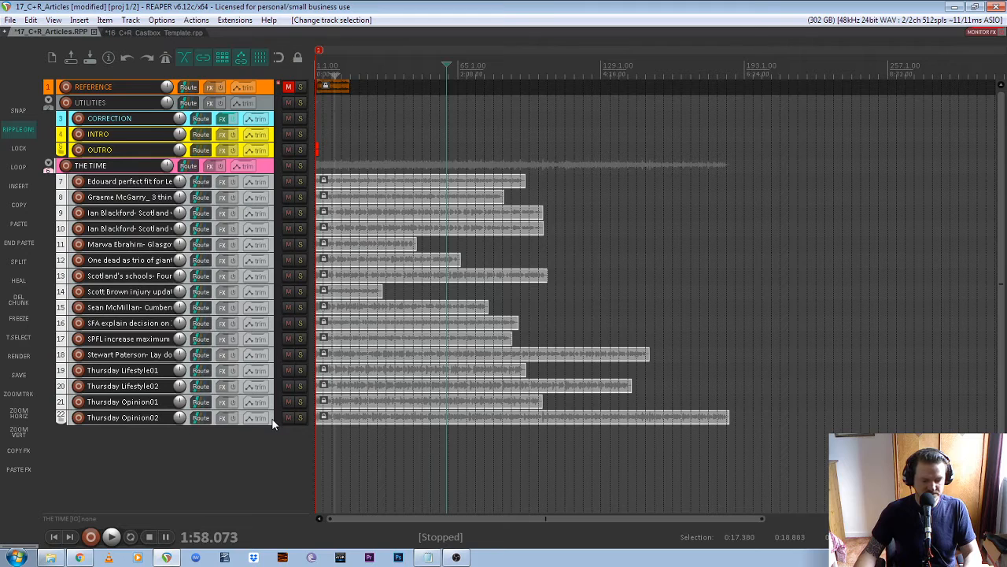
- Copy THE TIME and its article tracks and paste them below IMPORT BELOW in the Castbox template
key(ctrl+c)
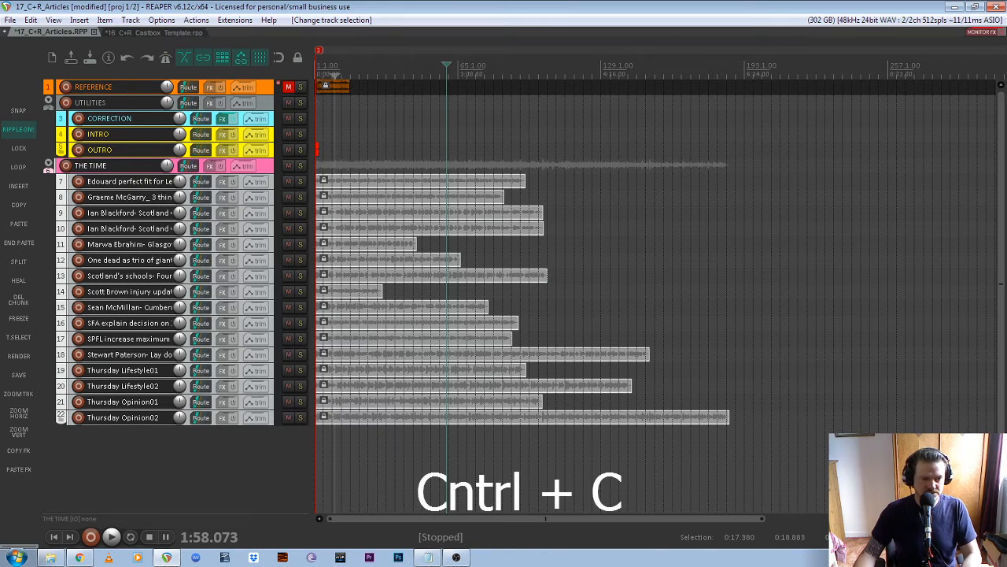
click(169, 33)
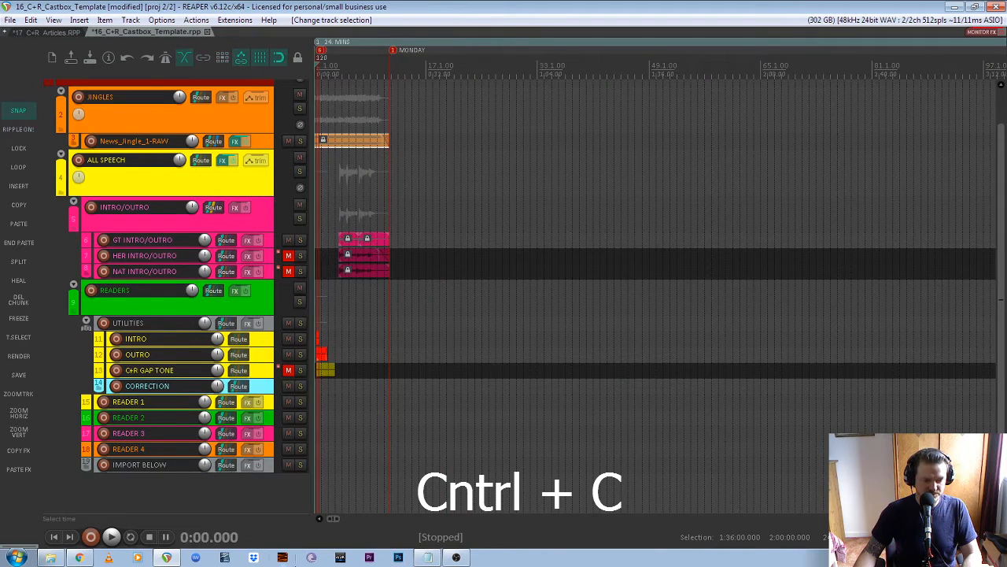
click(271, 466)
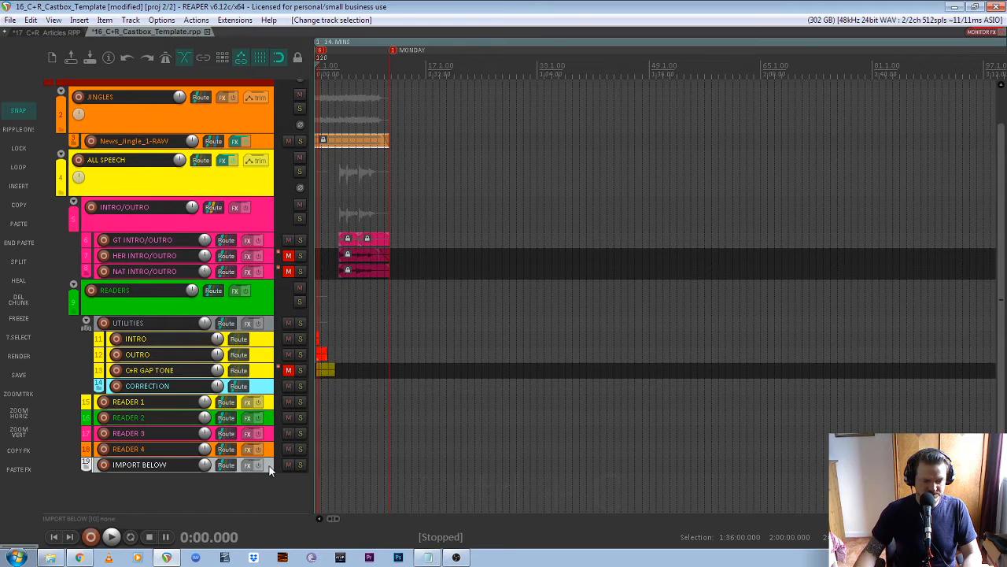
key(ctrl+v)
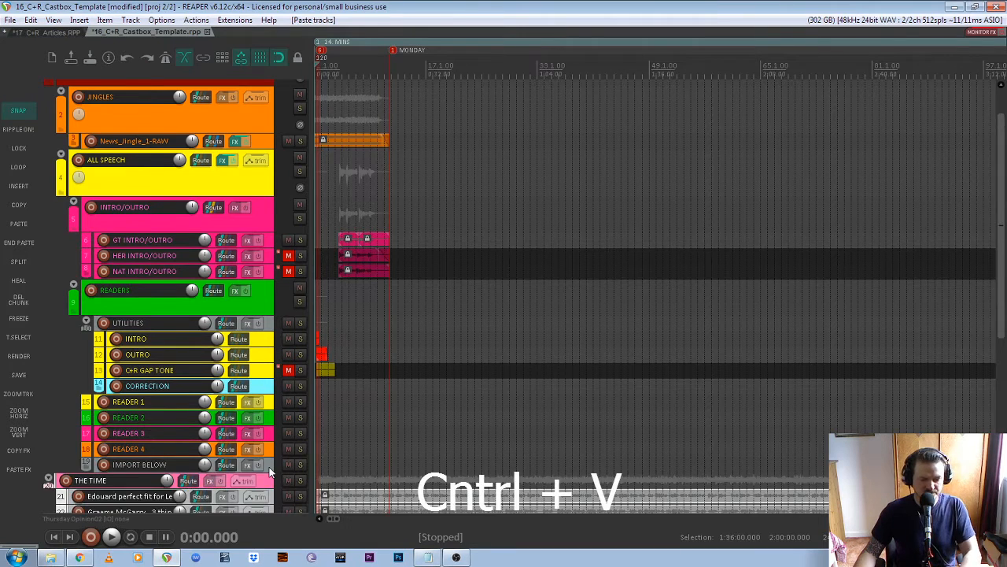
scroll(269, 466, down, 5)
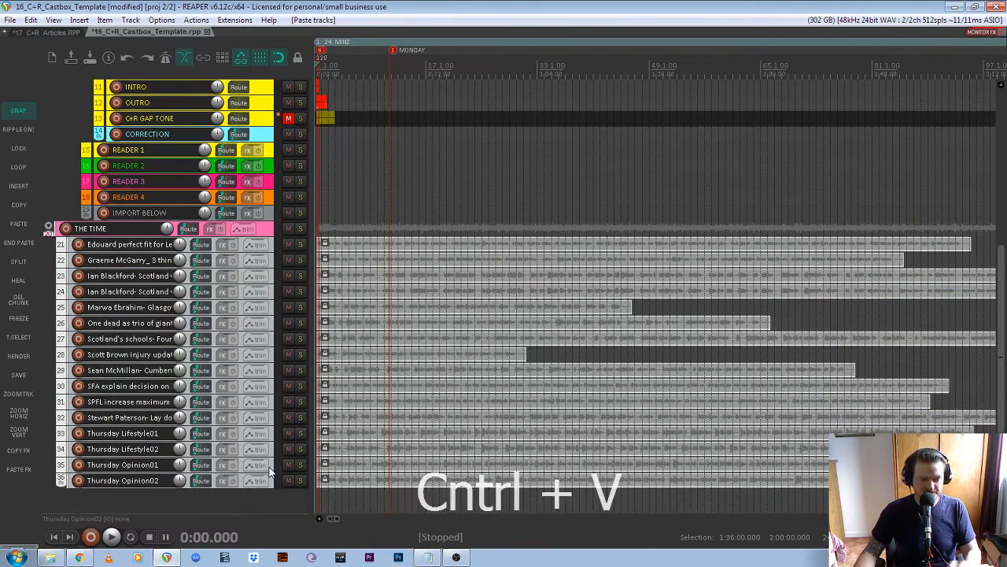
- Drag THE TIME folder onto IMPORT BELOW to nest it as a child
click(265, 227)
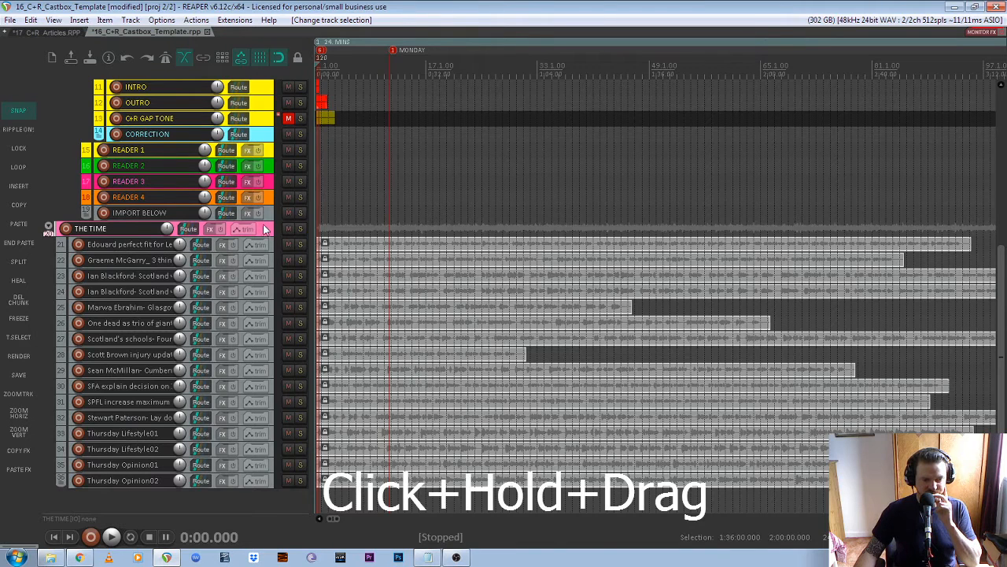
drag(264, 227, 264, 212)
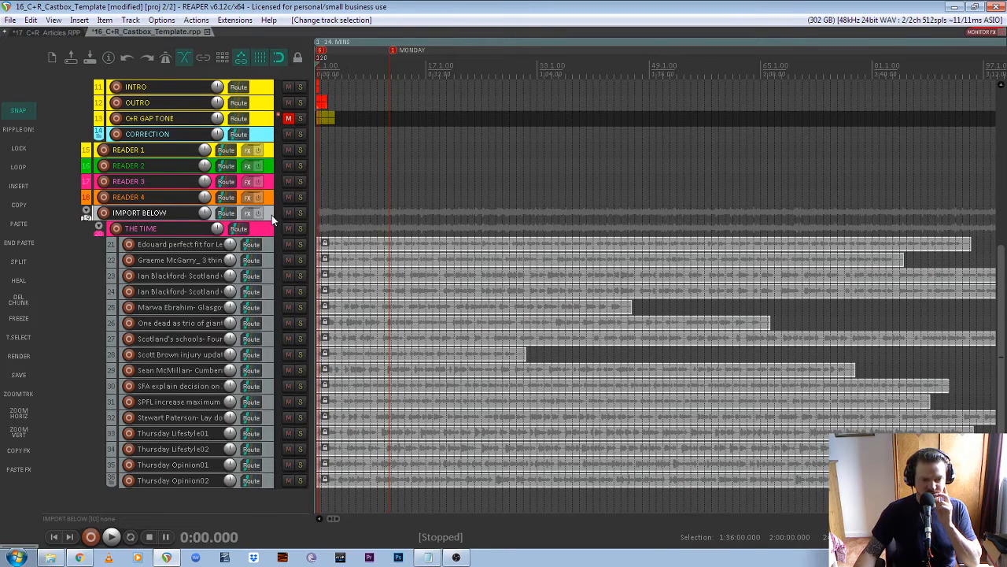
scroll(388, 213, up, 10)
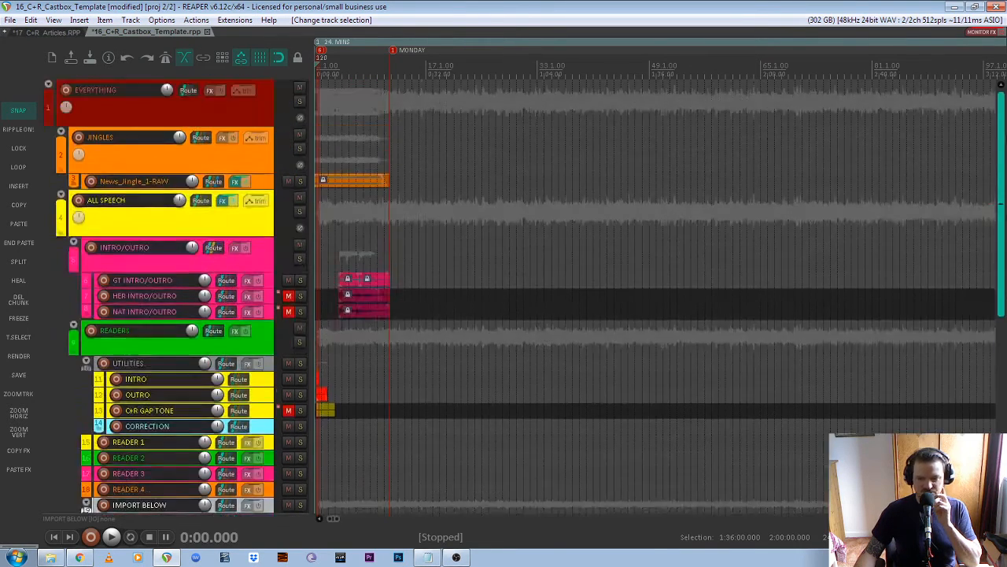
scroll(261, 248, down, 10)
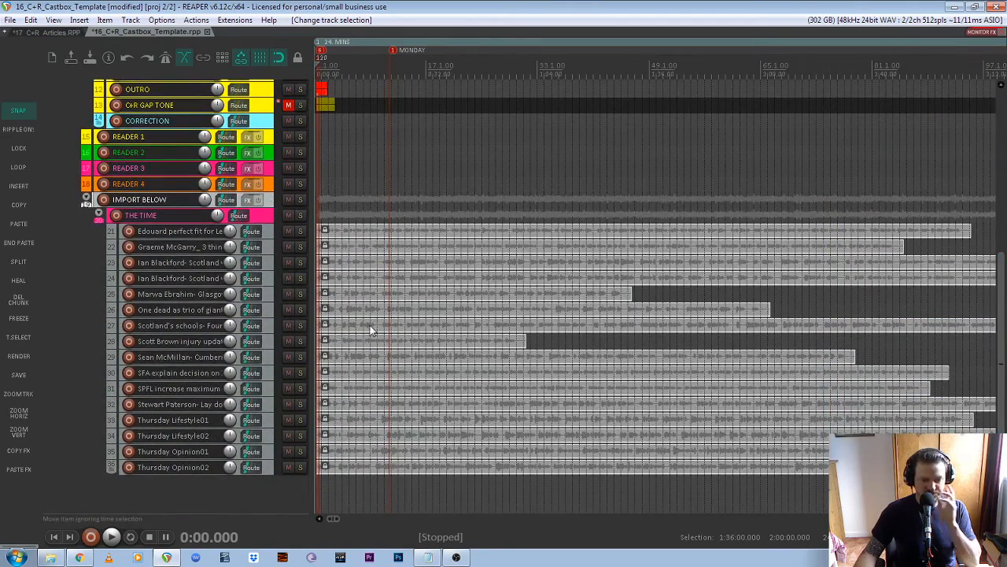
- Mute all imported article tracks except the first, and audition it from 0:08 and 0:28
click(270, 235)
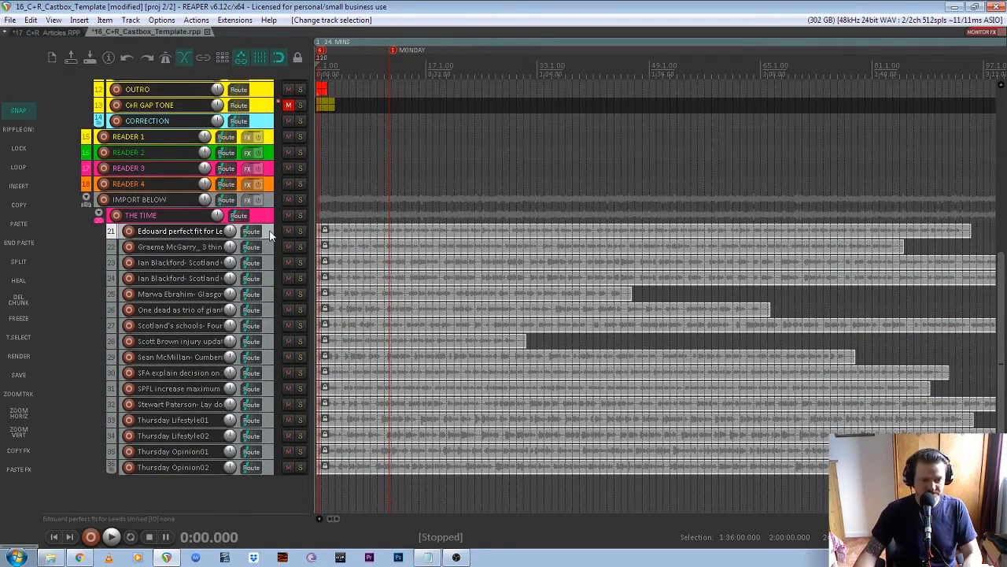
click(270, 469)
shift+click(268, 236)
click(288, 233)
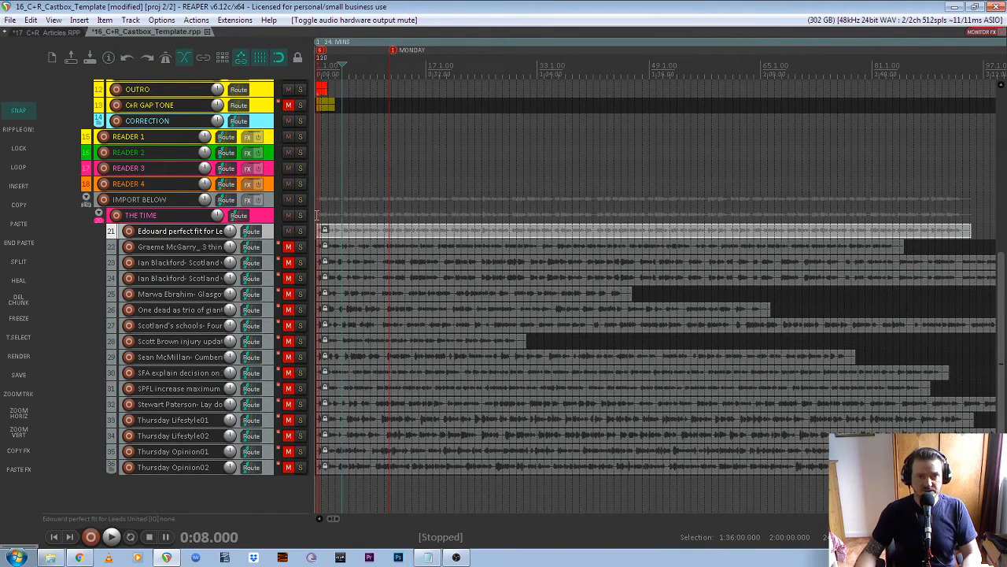
key(space)
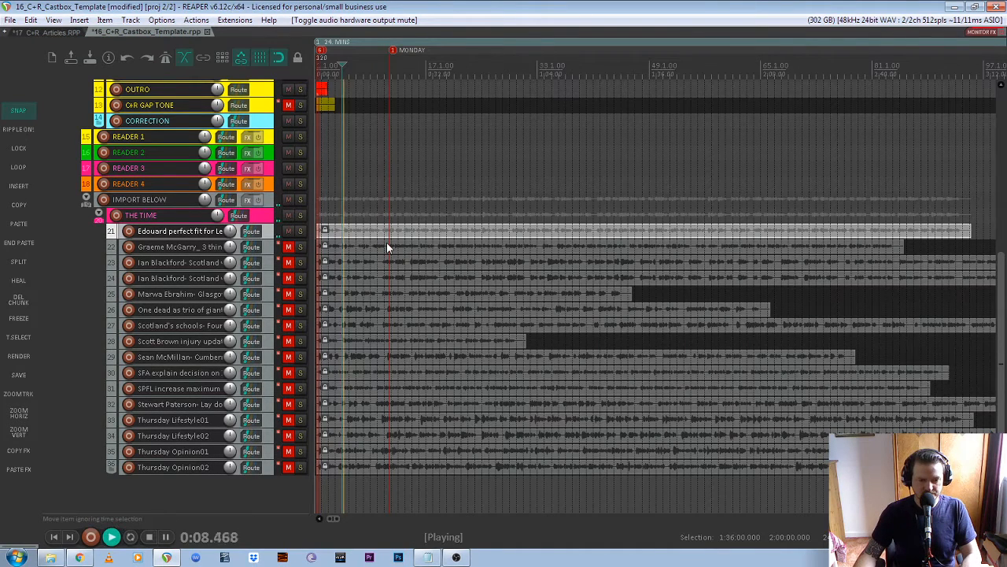
key(space)
click(414, 69)
key(space)
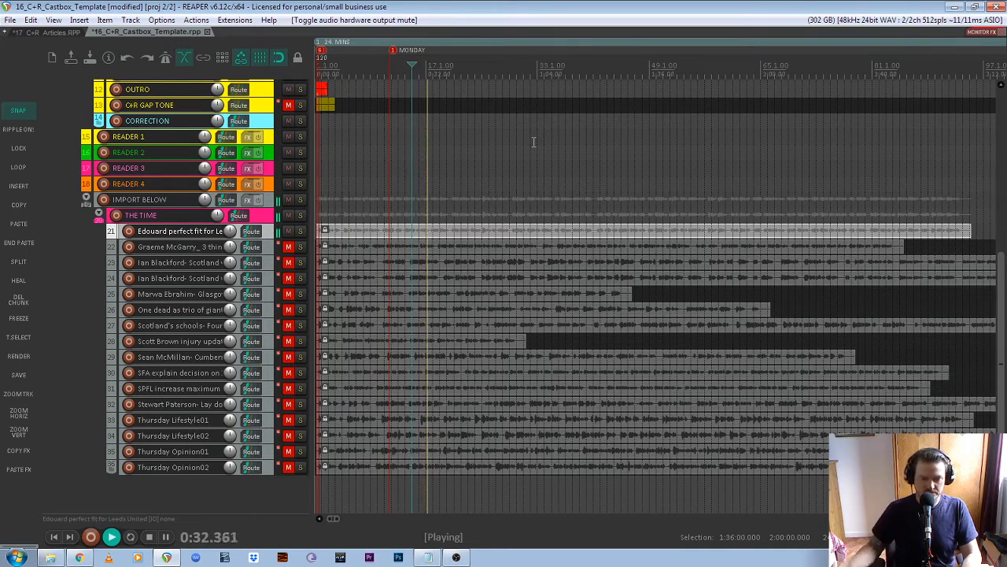
key(space)
- Mute the first article track, unmute the second, and play it from 0:28
click(289, 231)
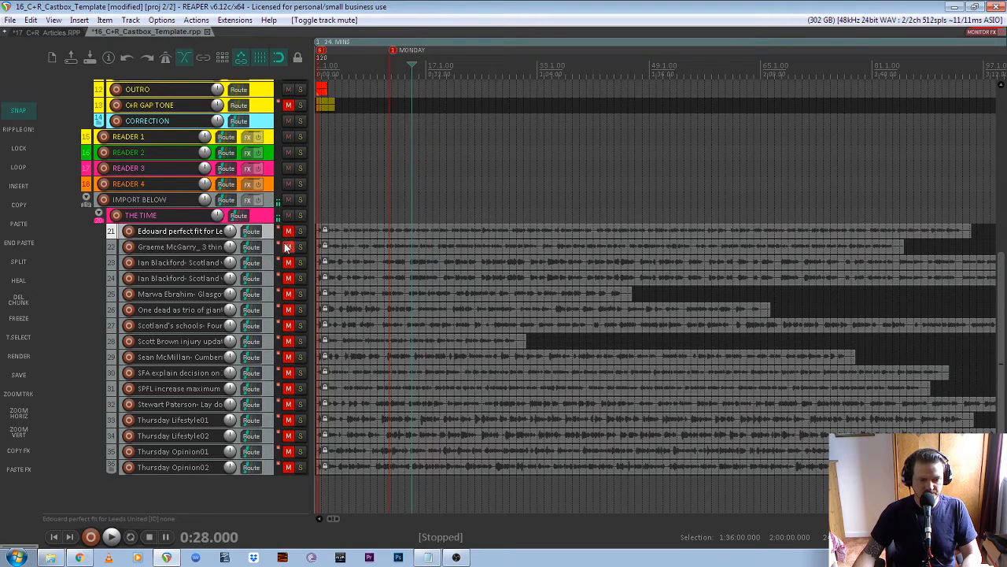
click(289, 247)
key(space)
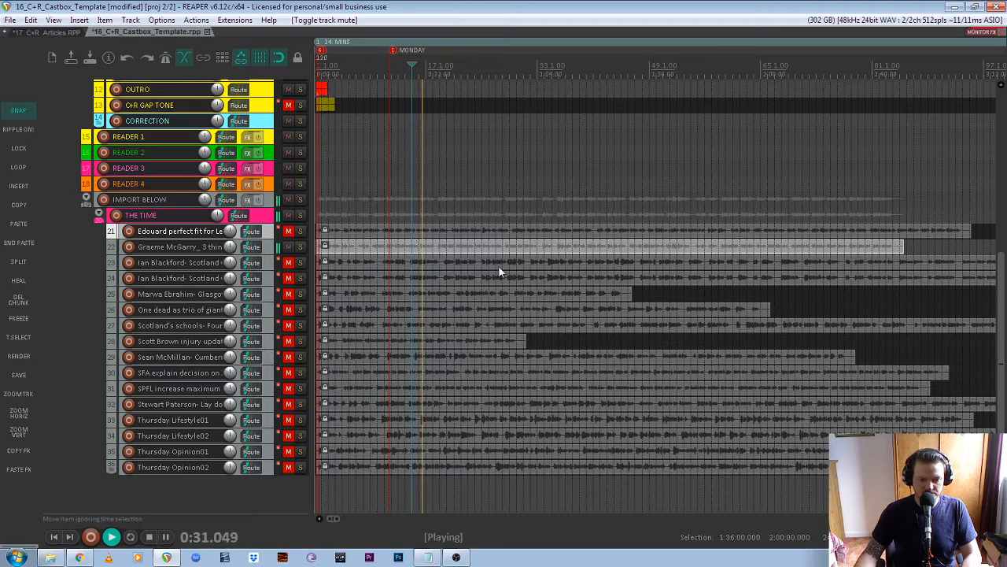
key(space)
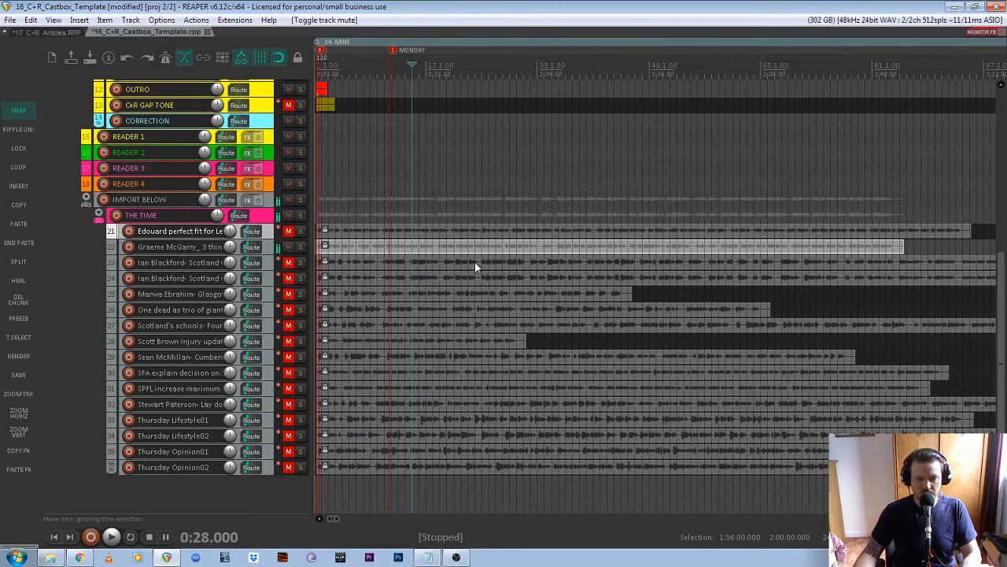
drag(996, 334, 1004, 201)
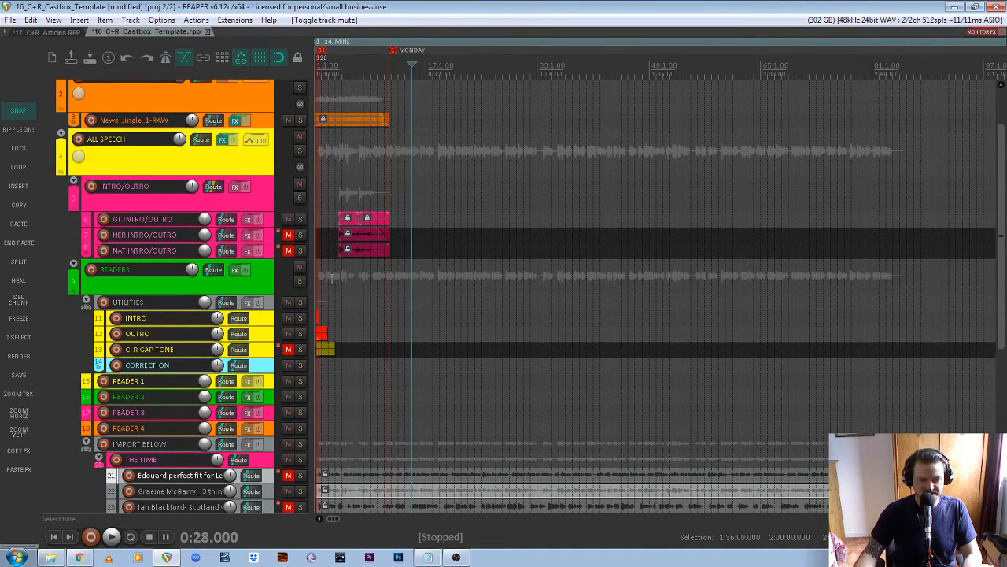
- Play the intro from 0:06.500, muting the second article track during playback, then stop
scroll(316, 270, up, 5)
scroll(478, 99, down, 3)
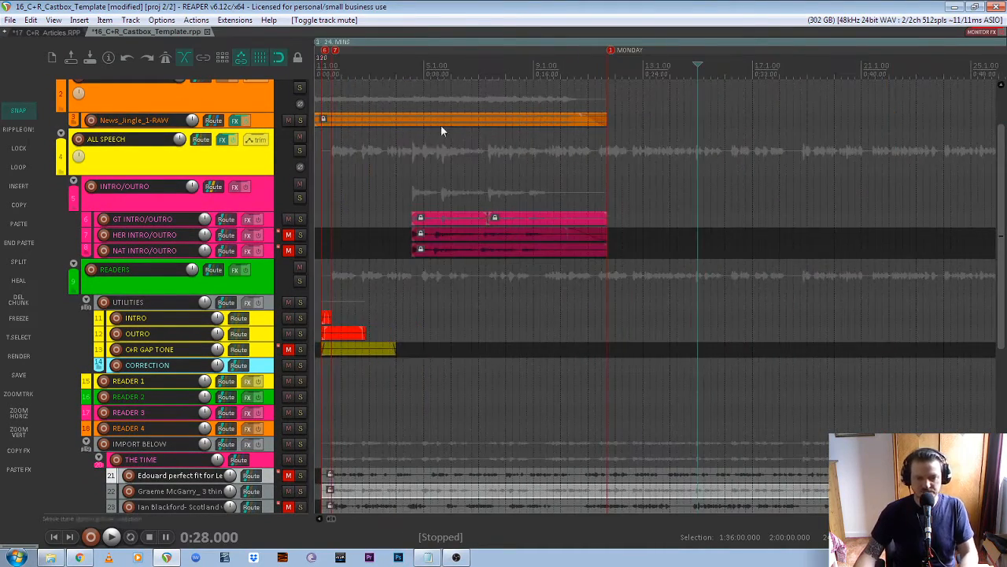
click(402, 79)
key(space)
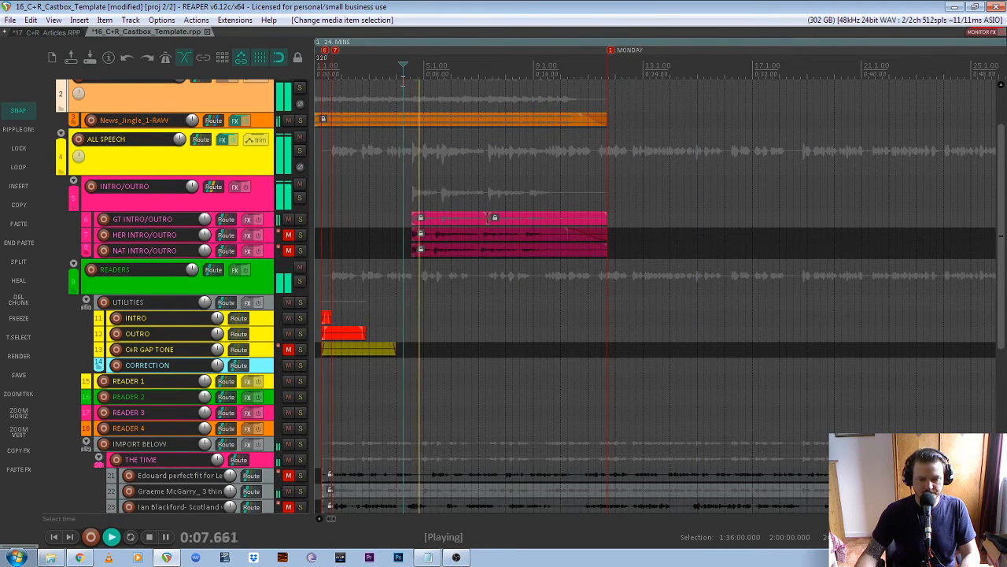
click(289, 492)
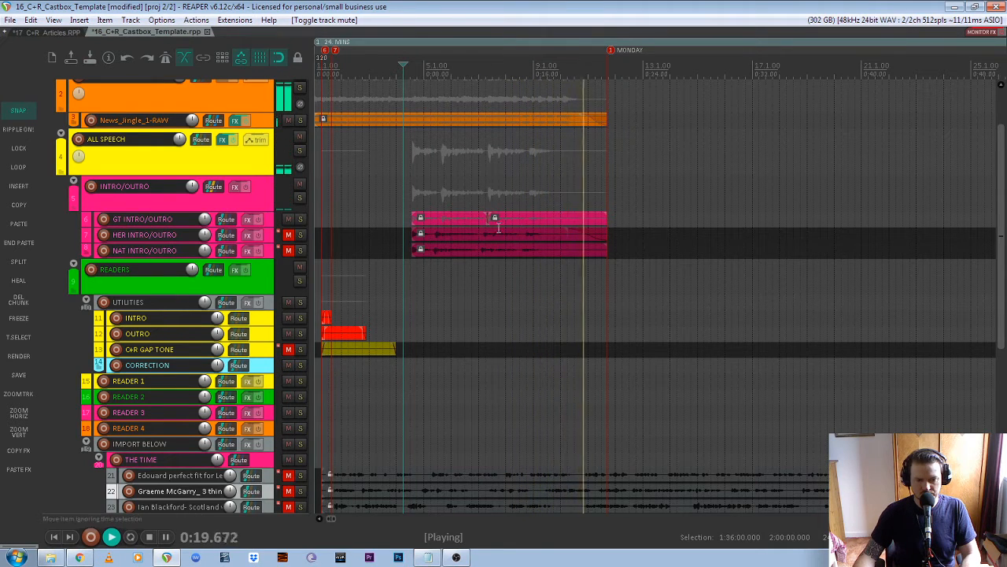
key(space)
scroll(477, 200, down, 5)
scroll(320, 199, down, 8)
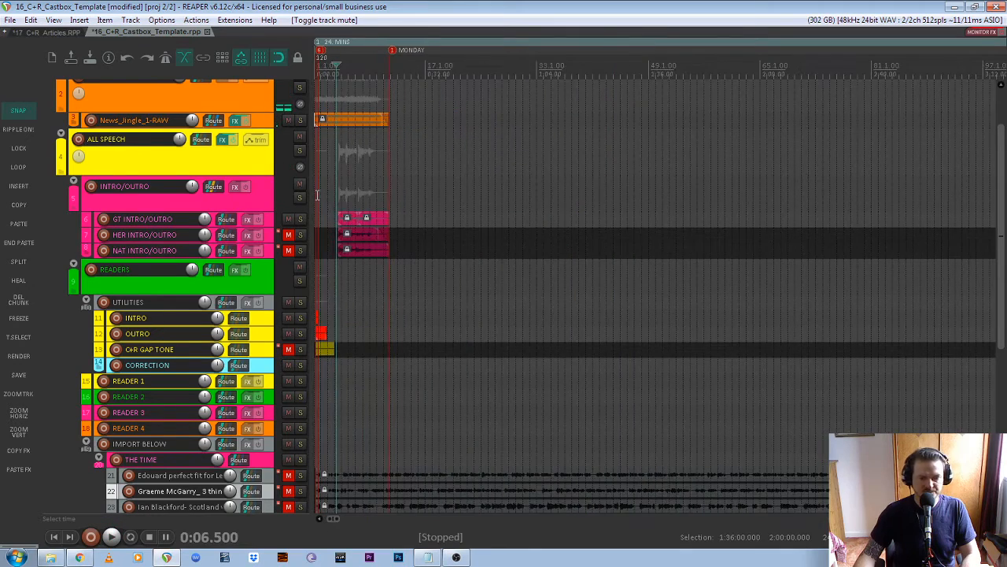
scroll(343, 166, down, 3)
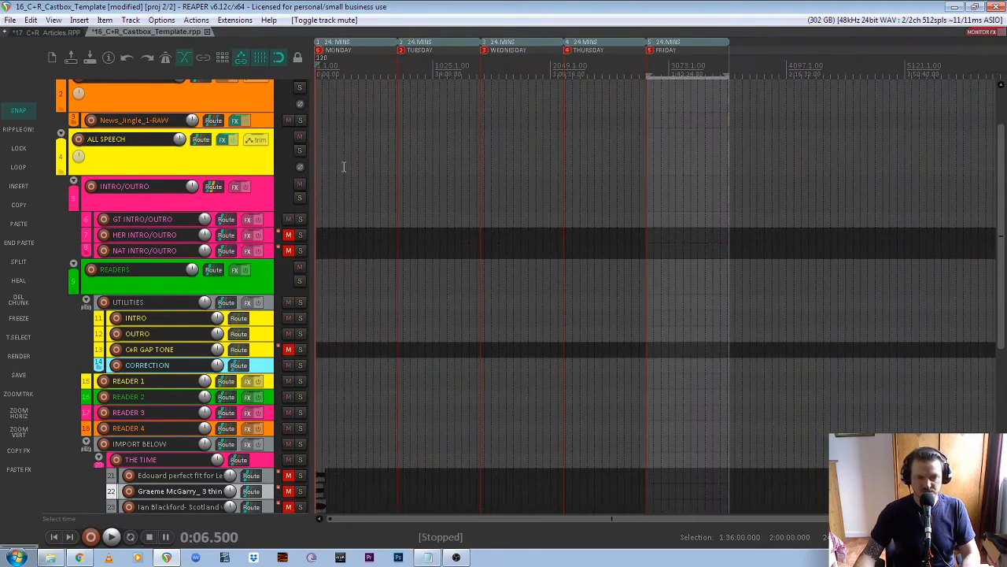
drag(1003, 246, 1003, 177)
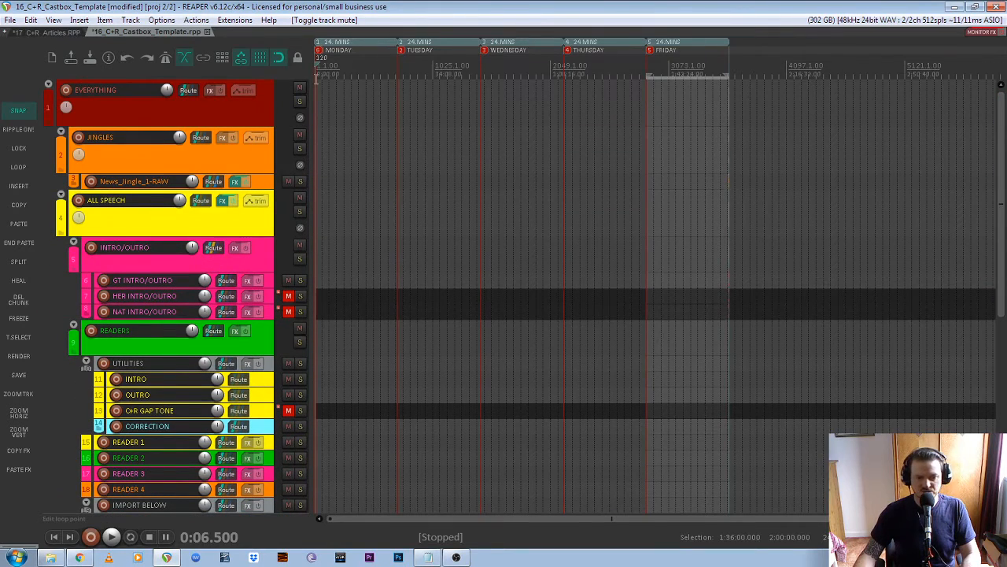
scroll(316, 76, up, 2)
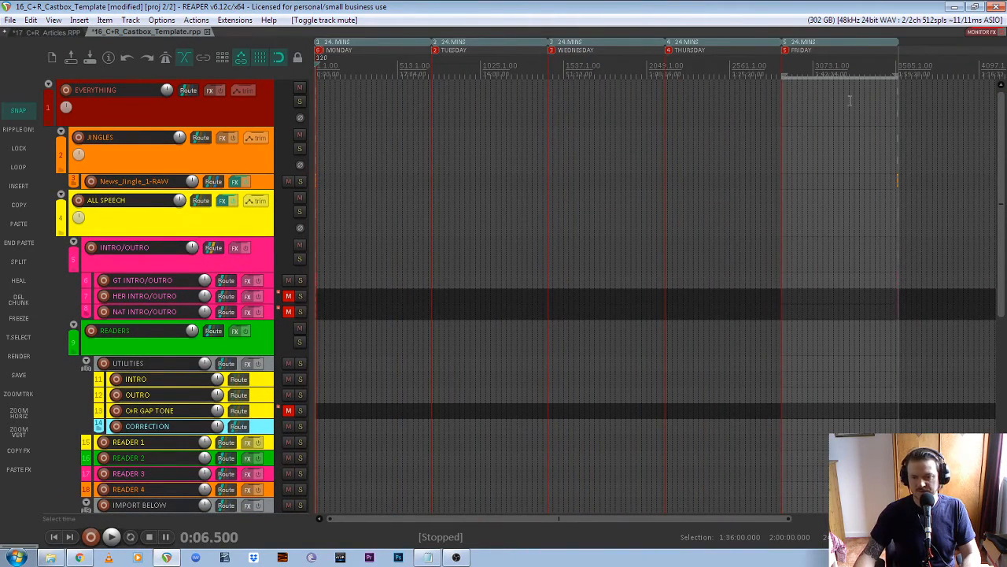
scroll(911, 142, up, 2)
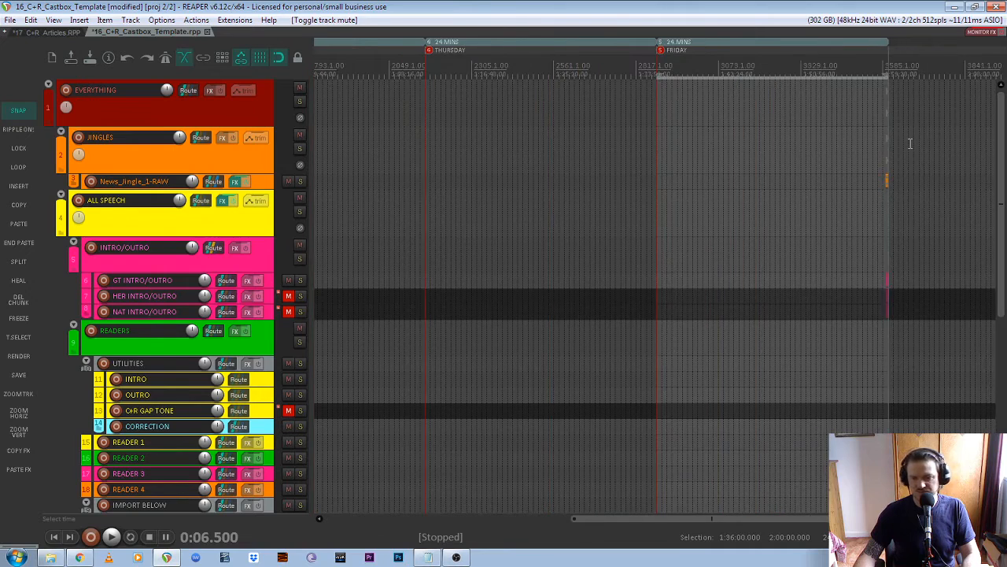
scroll(911, 143, down, 2)
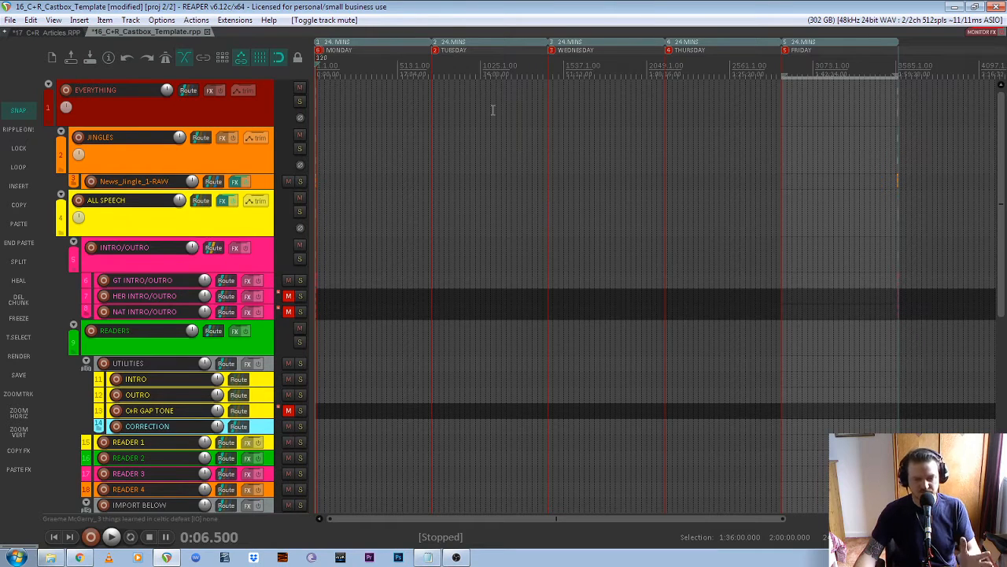
drag(1004, 204, 1004, 360)
scroll(316, 274, up, 5)
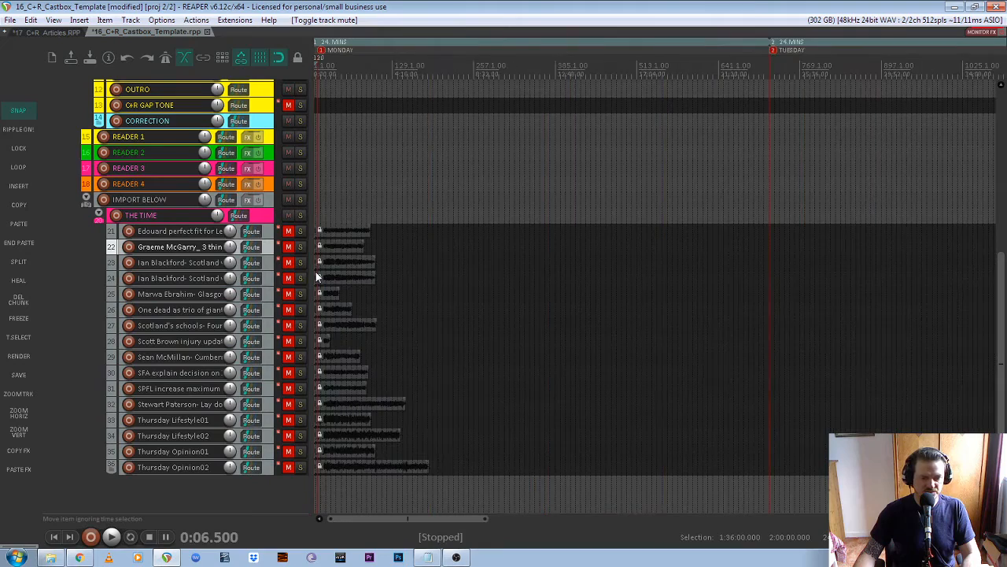
drag(402, 521, 393, 521)
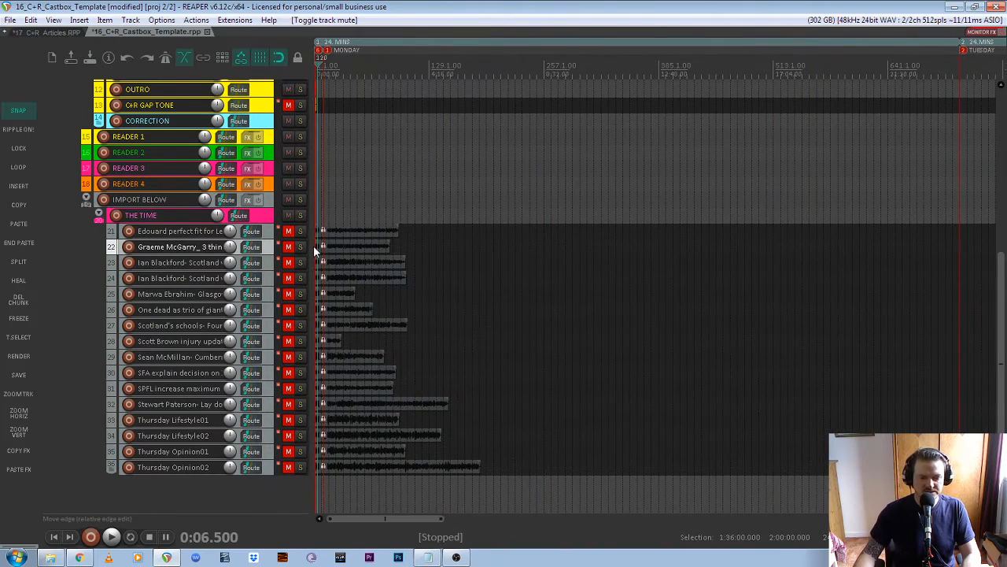
scroll(315, 247, up, 6)
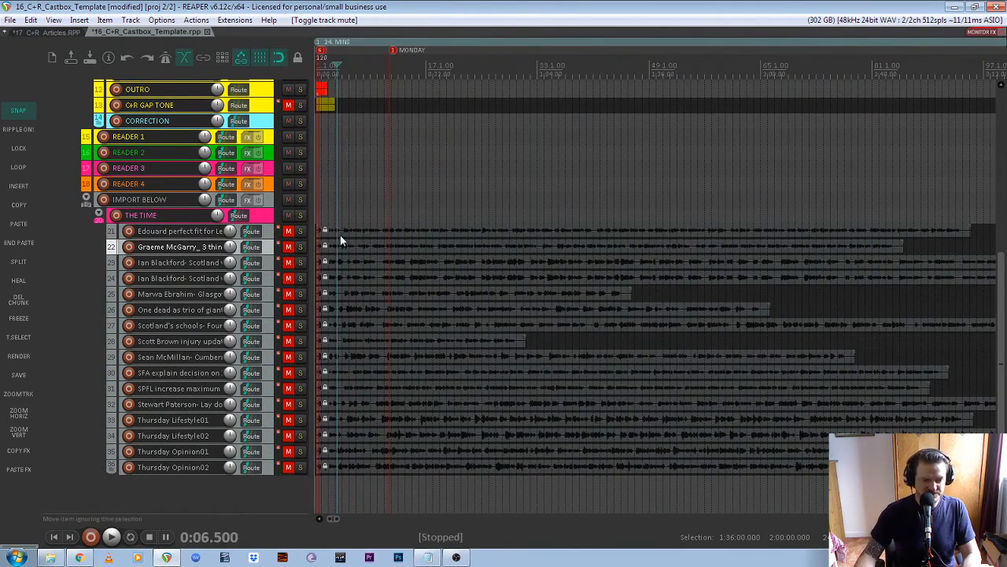
click(272, 231)
click(270, 248)
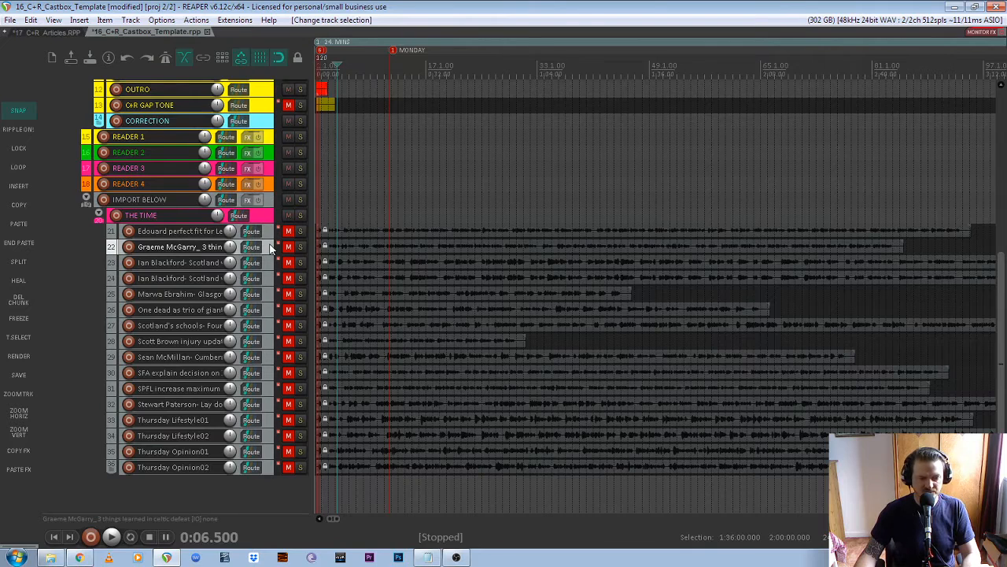
click(266, 230)
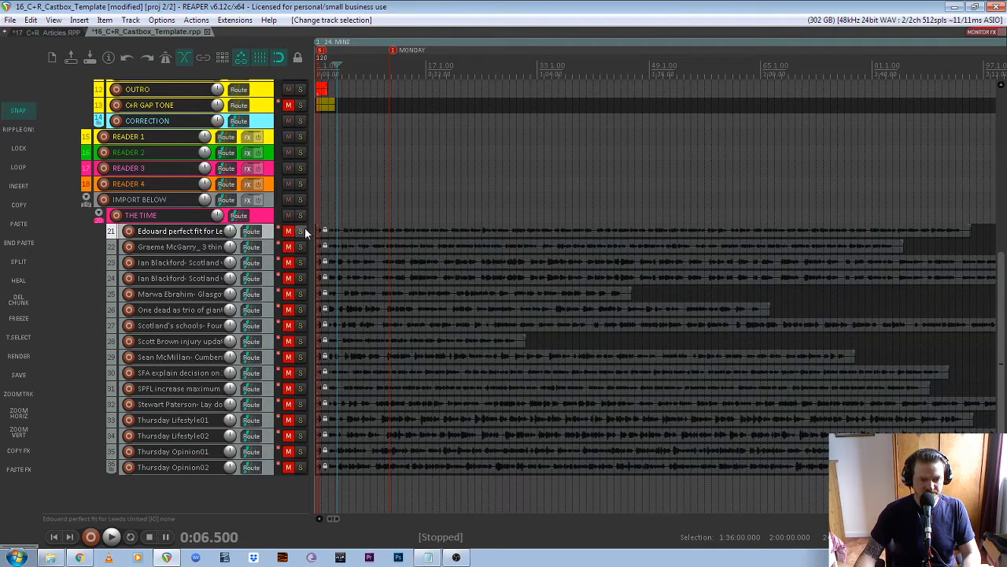
click(301, 231)
key(space)
key(space)
click(302, 232)
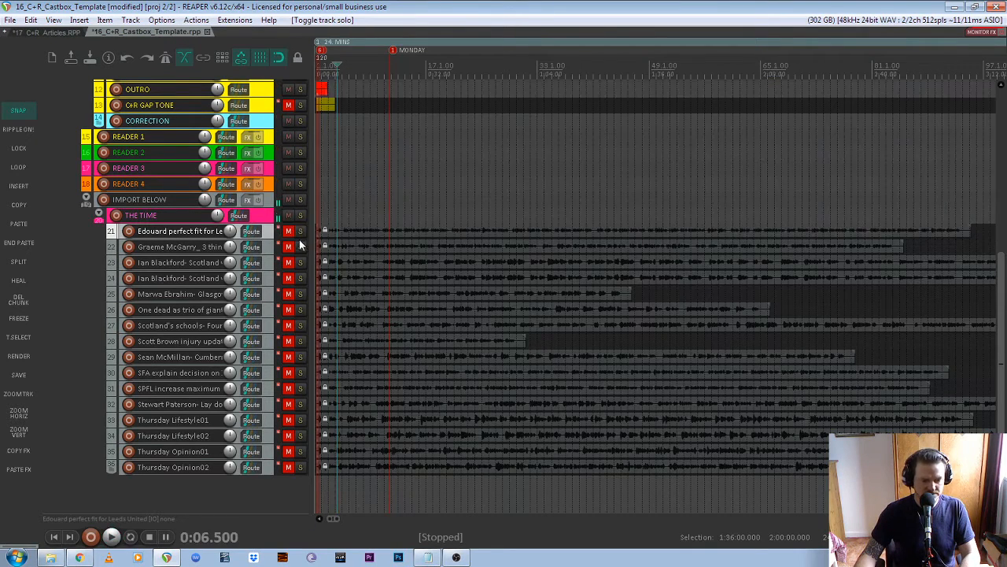
click(300, 263)
key(space)
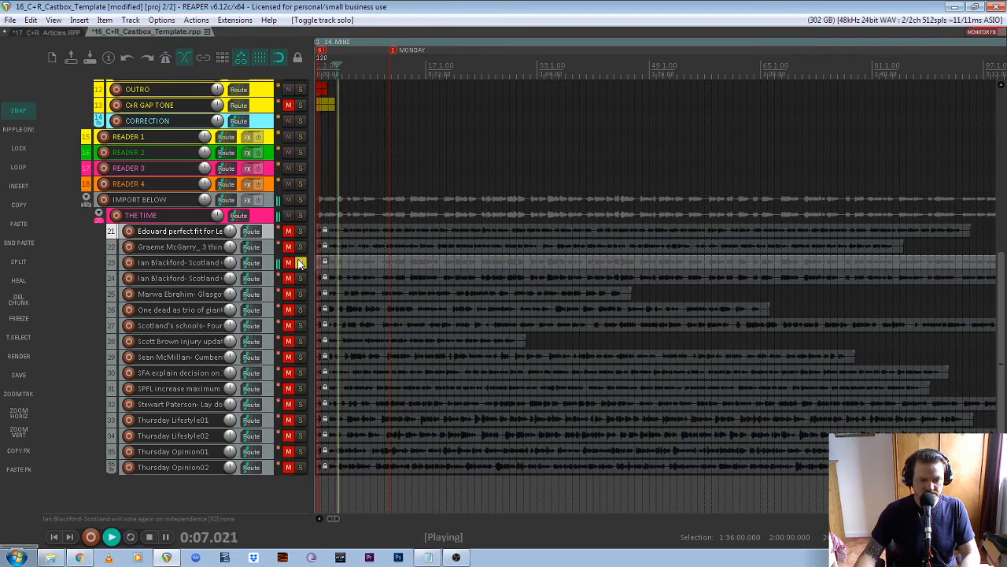
key(space)
click(300, 262)
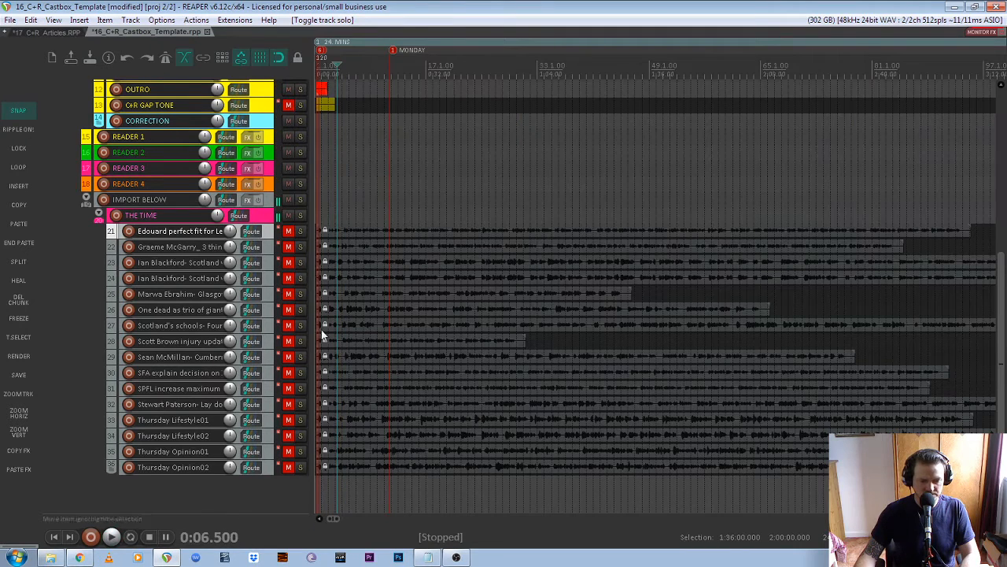
click(300, 420)
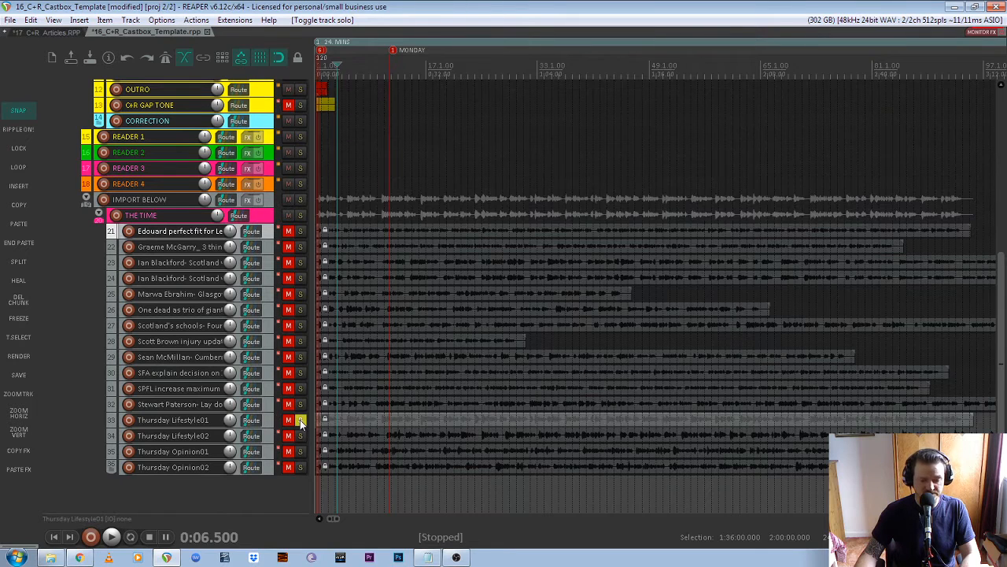
key(space)
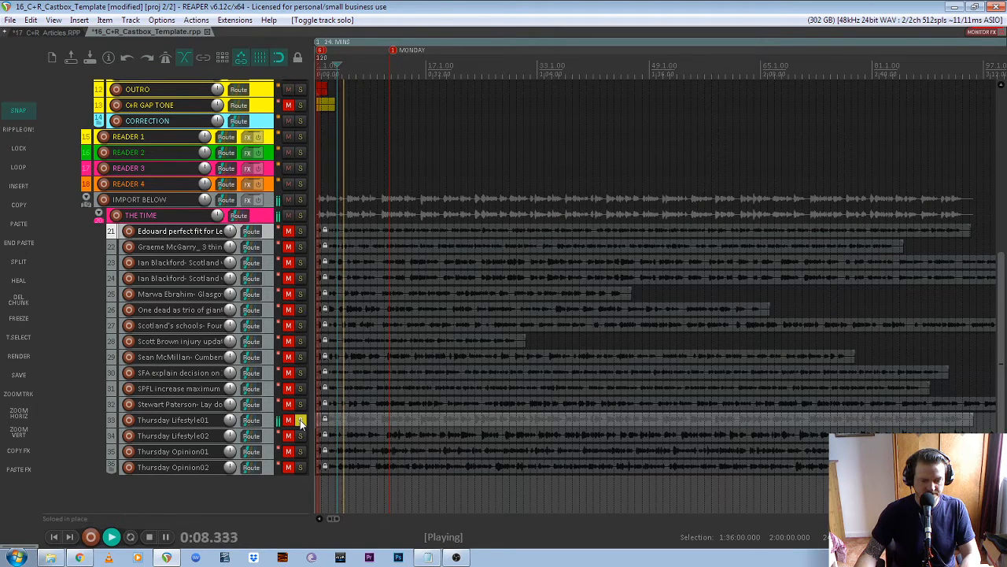
key(space)
click(300, 421)
click(299, 452)
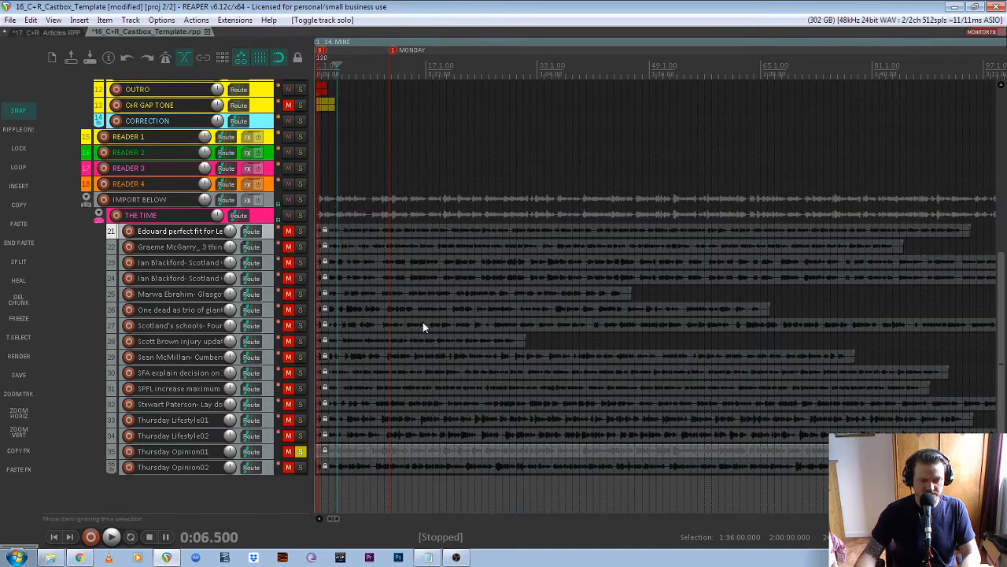
key(space)
key(space)
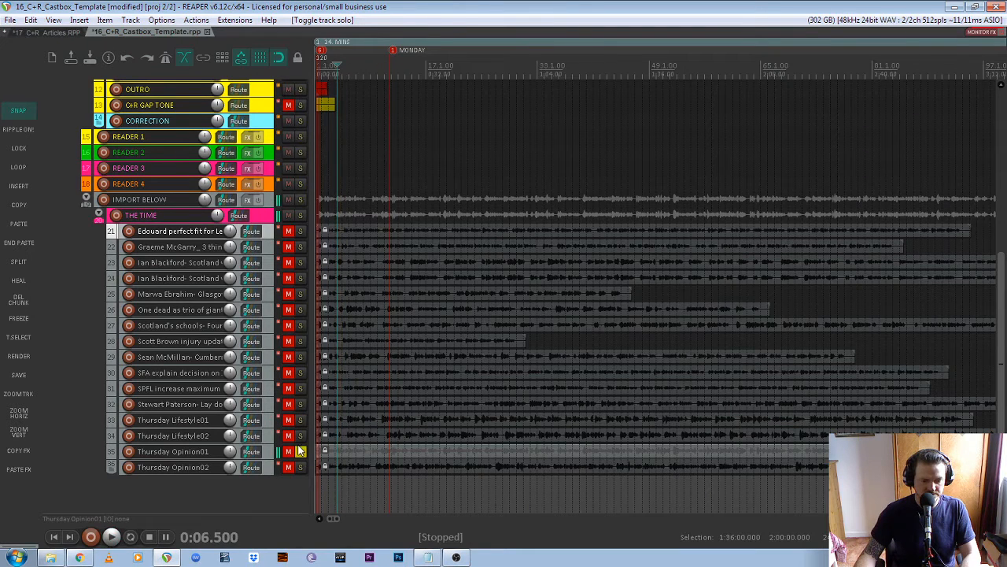
click(300, 452)
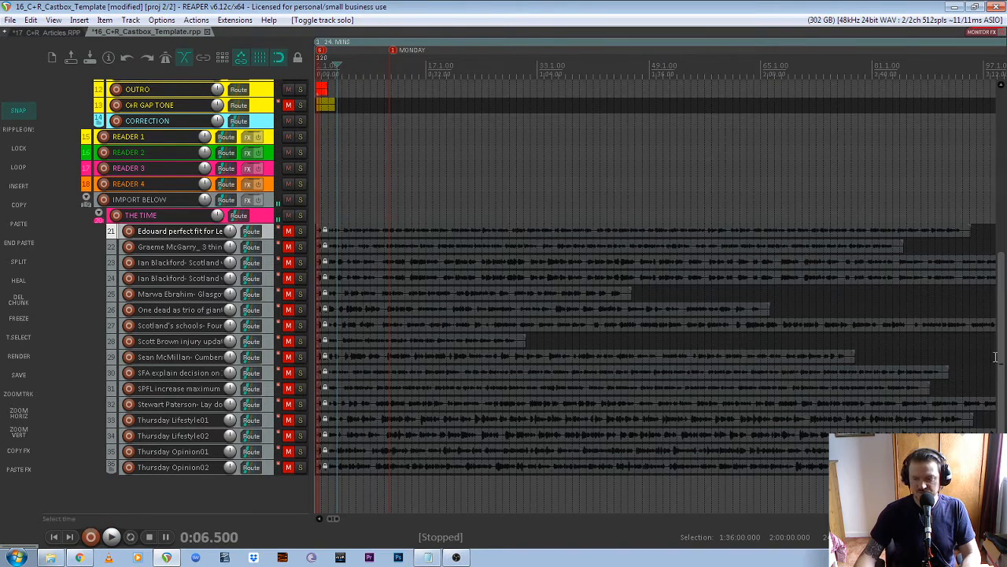
- Select the READER 1 track as the insertion point for a new track
scroll(996, 357, up, 5)
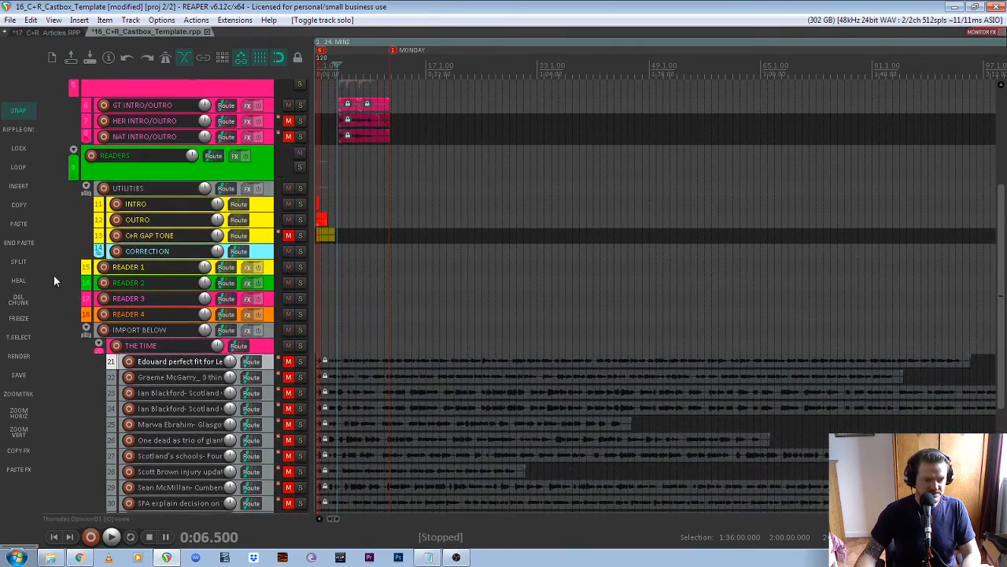
click(84, 268)
click(87, 283)
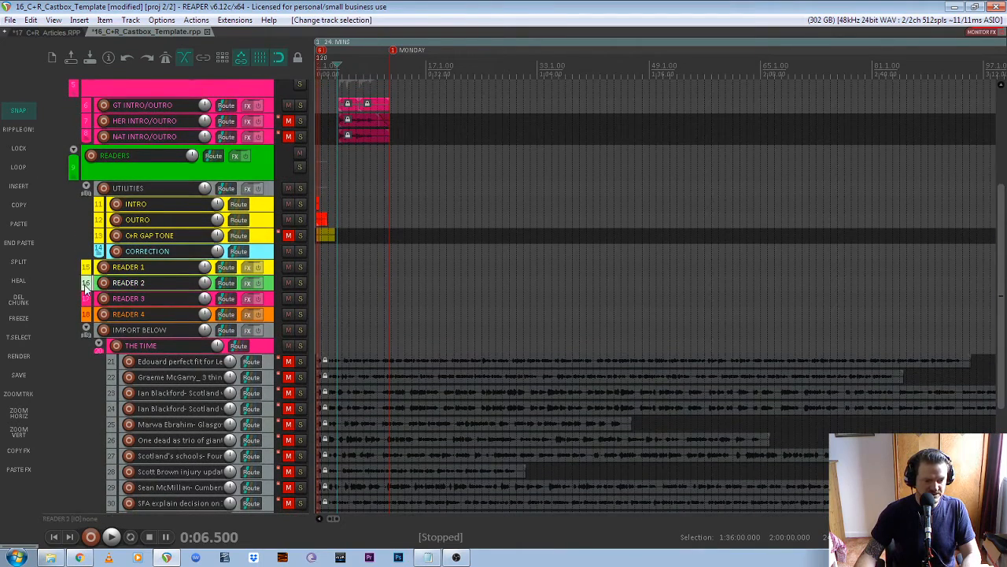
click(88, 299)
click(87, 314)
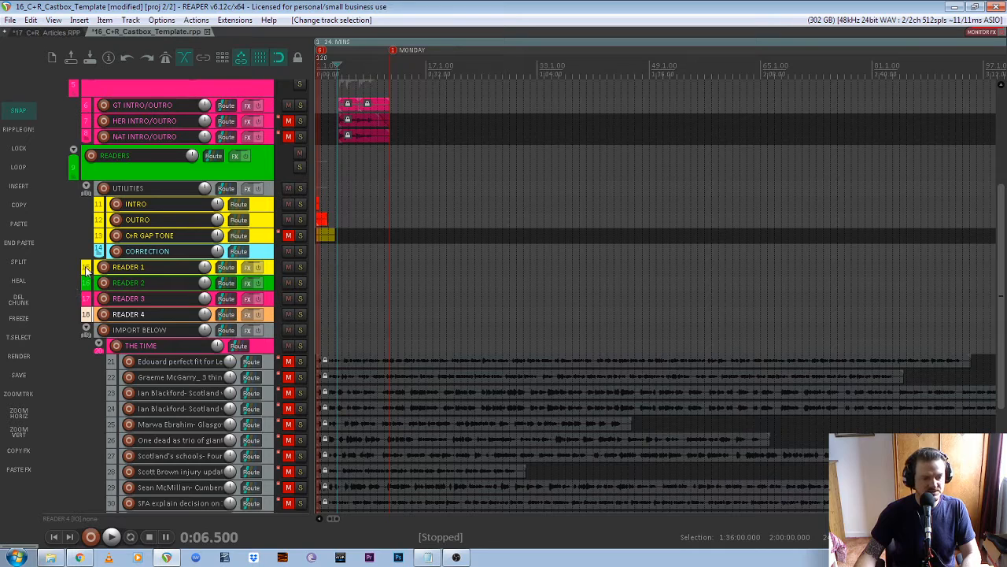
click(86, 269)
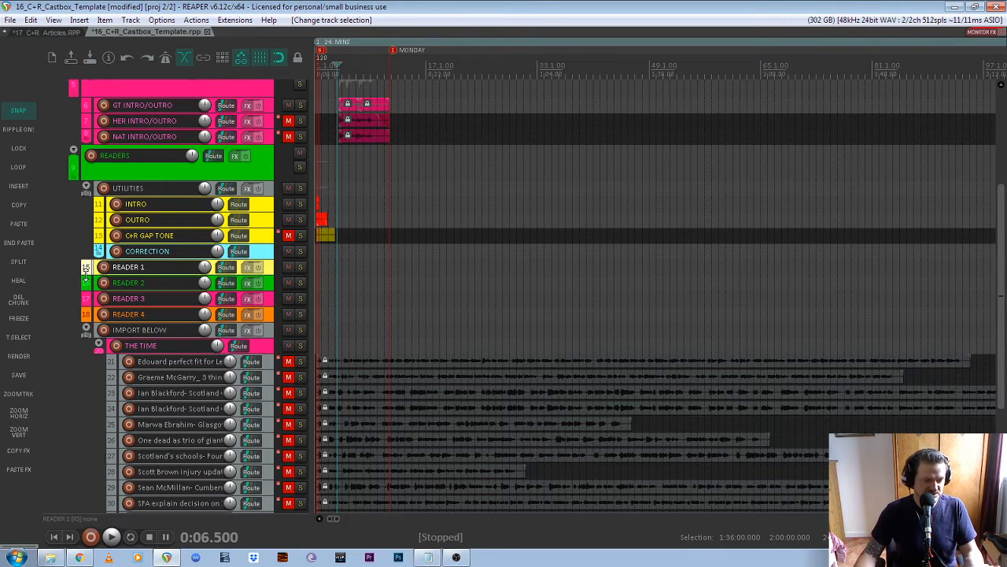
click(84, 285)
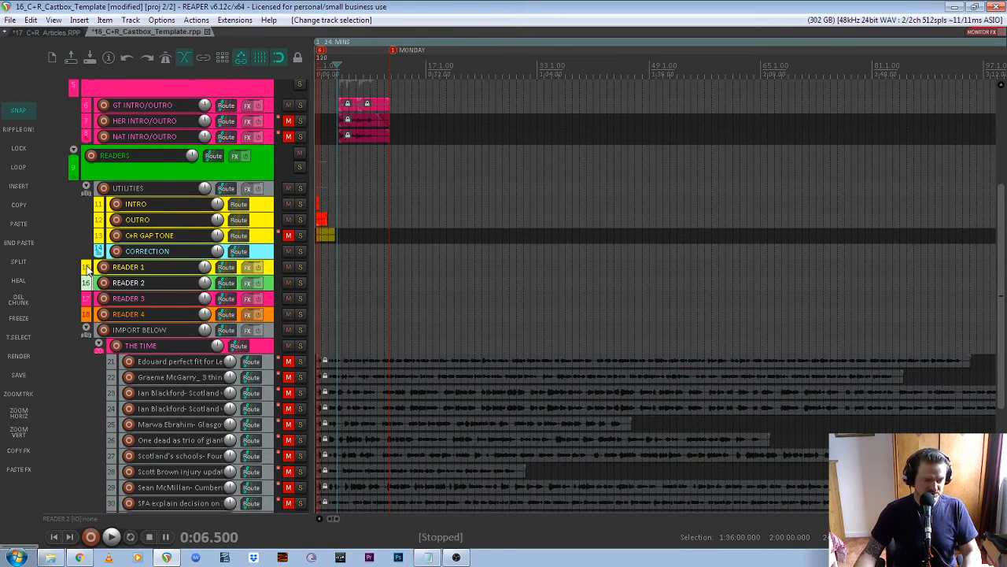
click(87, 268)
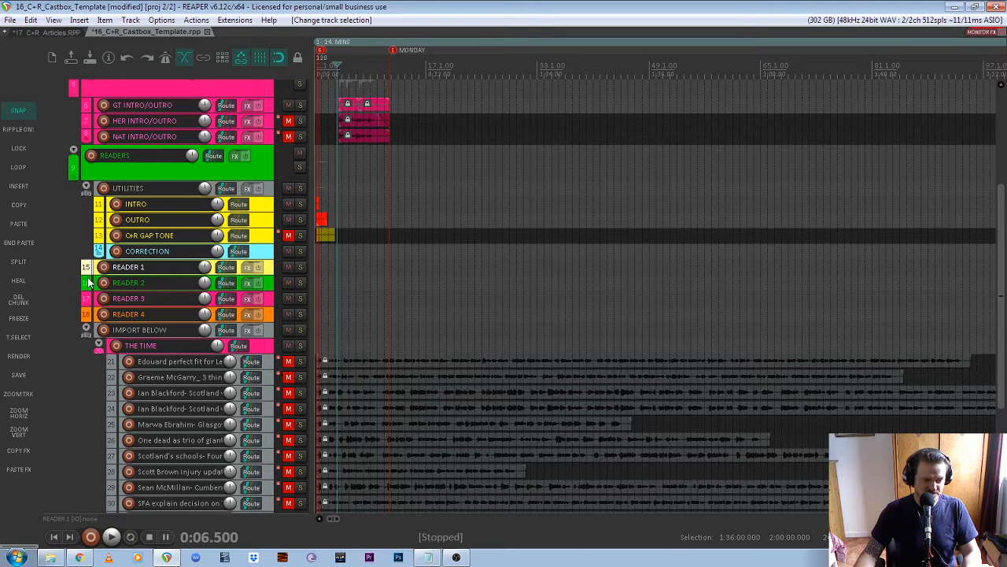
- Insert a new track named READER 5 and drag it below READER 4
key(ctrl+t)
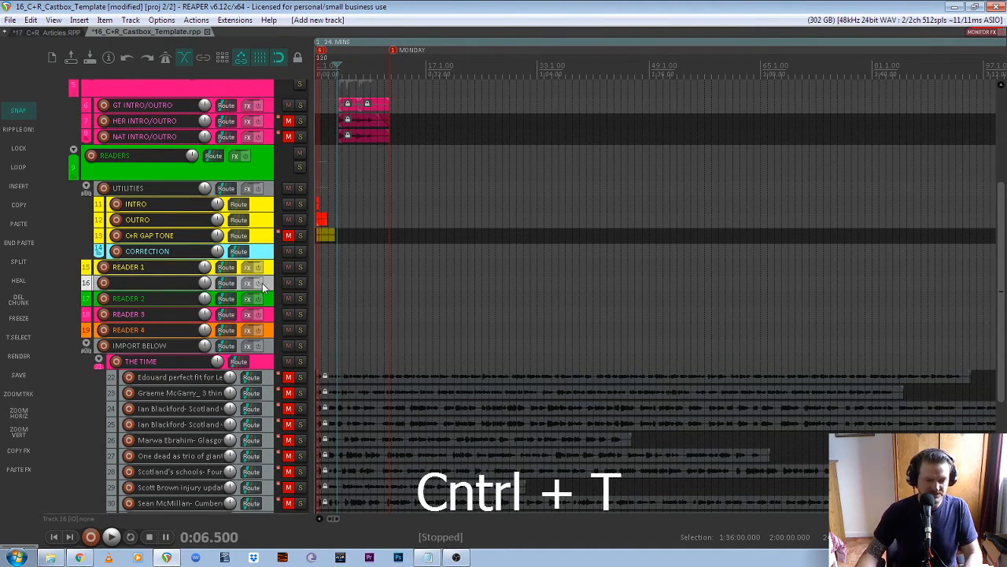
double_click(143, 284)
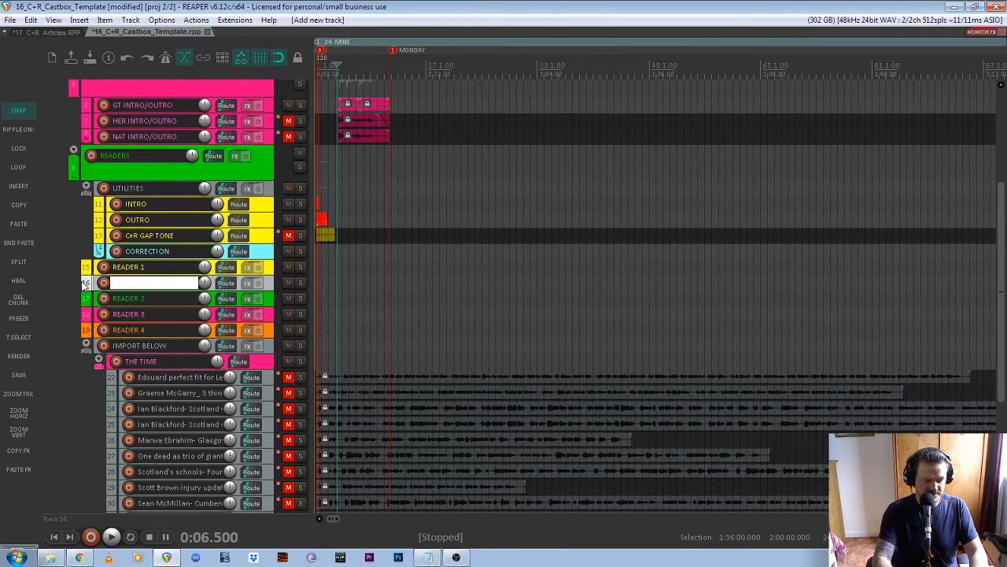
text(READER 5)
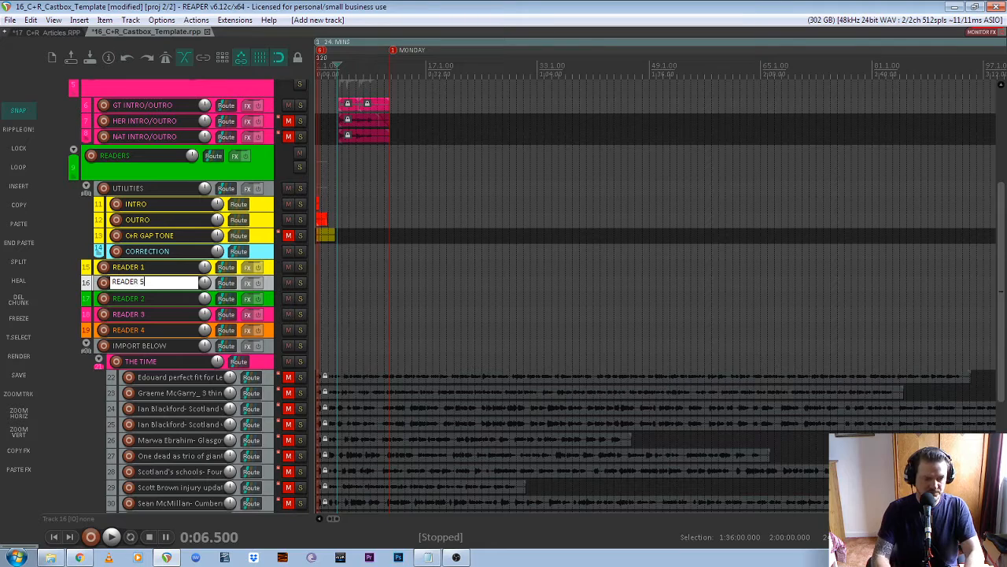
key(Return)
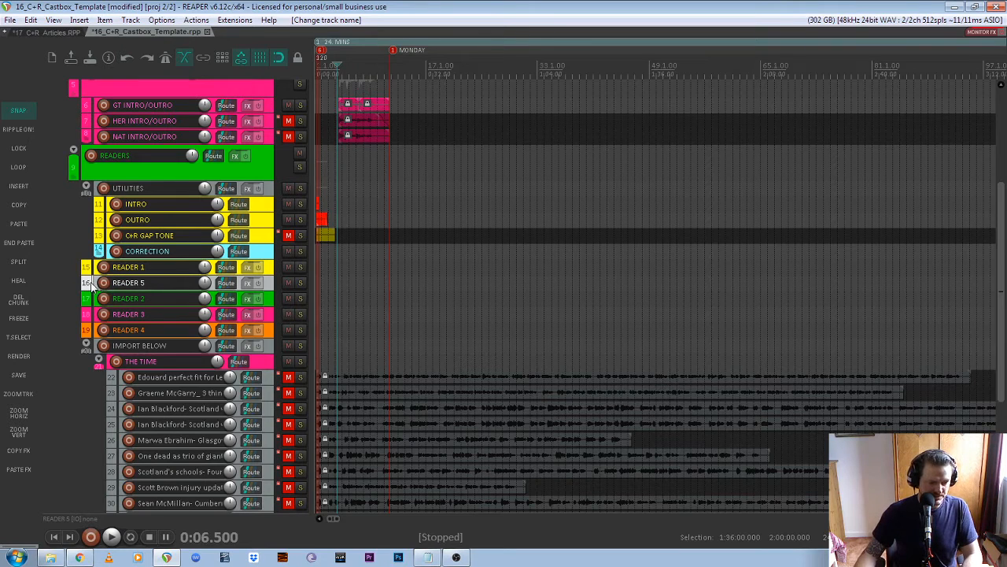
drag(92, 287, 86, 312)
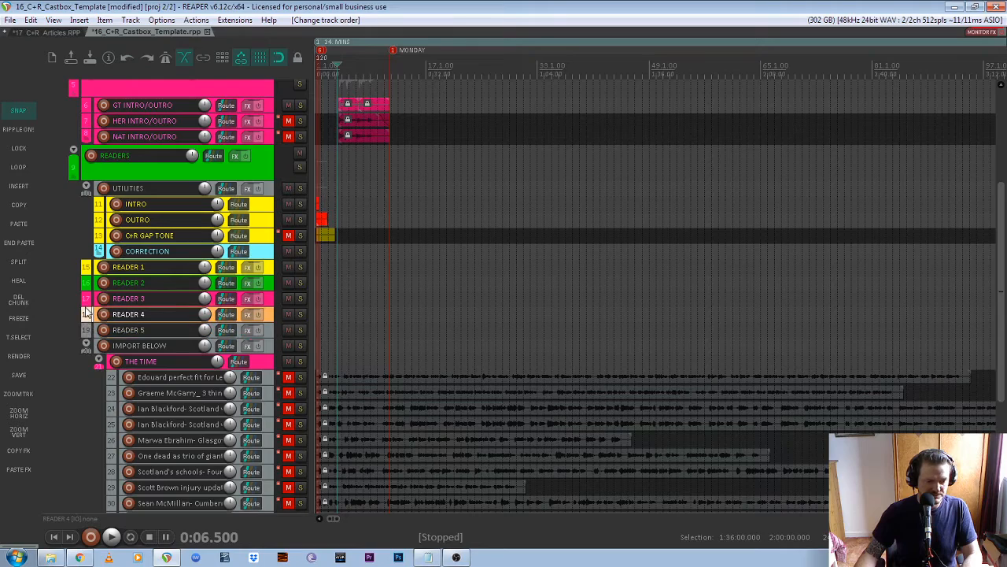
mouse_move(1001, 310)
mouse_down()
mouse_move(1006, 357)
mouse_move(1006, 326)
mouse_up()
scroll(589, 239, down, 4)
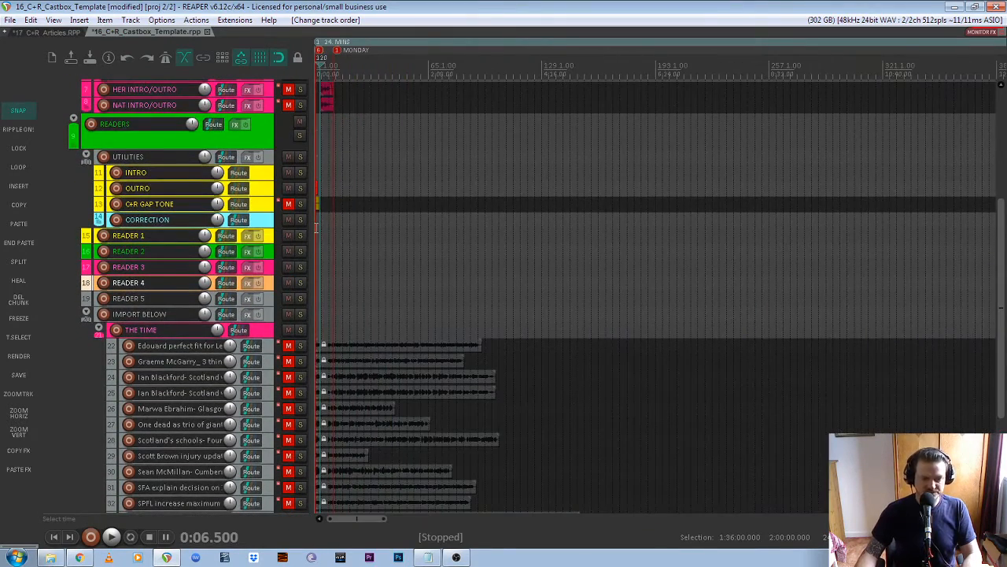
- Play the project from 0:07 and stop
scroll(533, 289, up, 6)
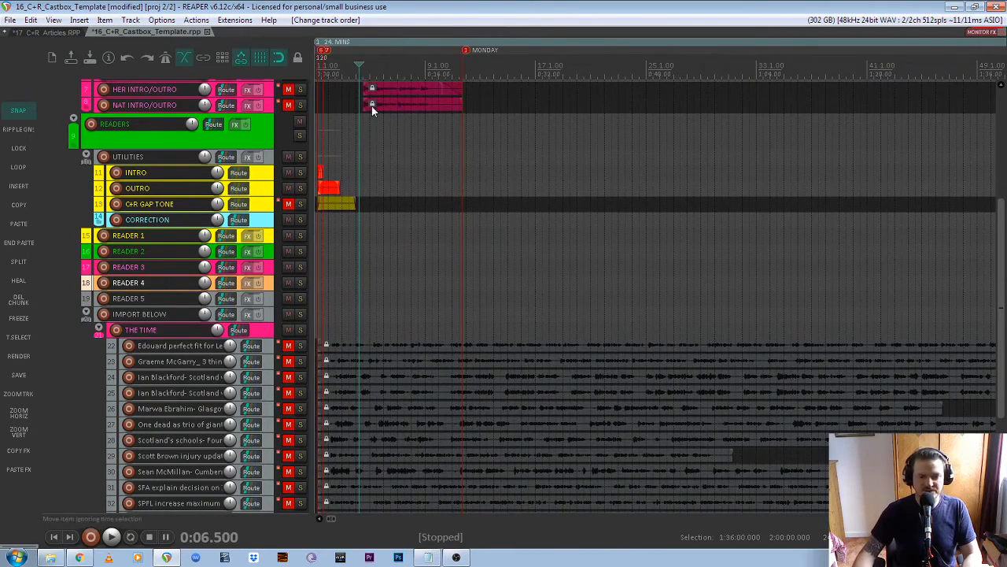
drag(1002, 307, 1002, 207)
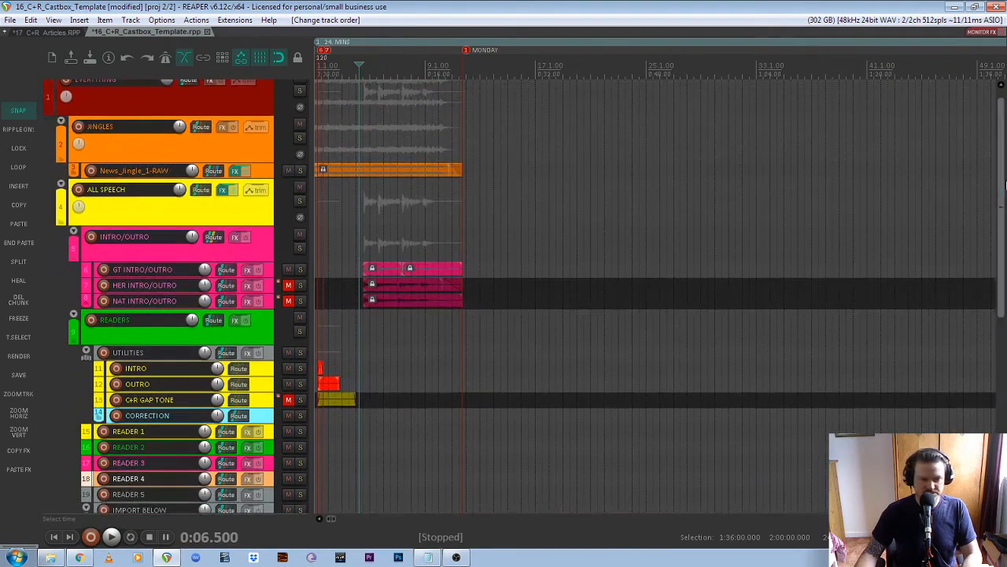
scroll(315, 250, up, 2)
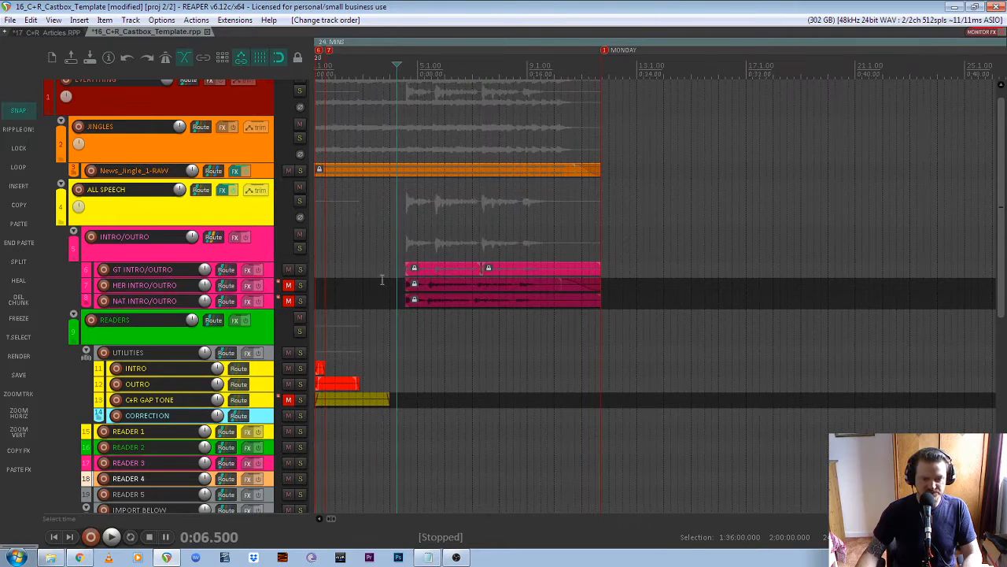
click(404, 67)
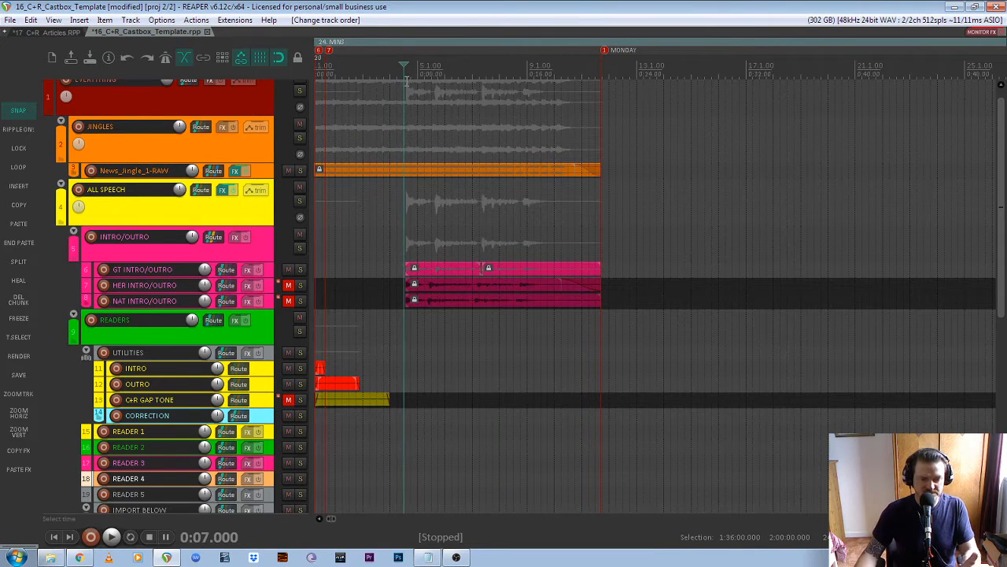
key(space)
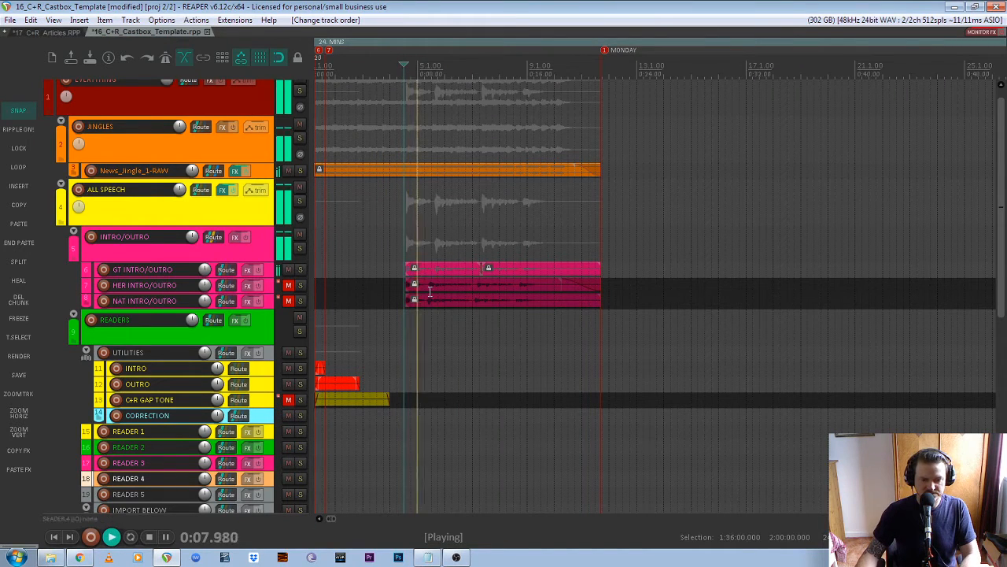
key(space)
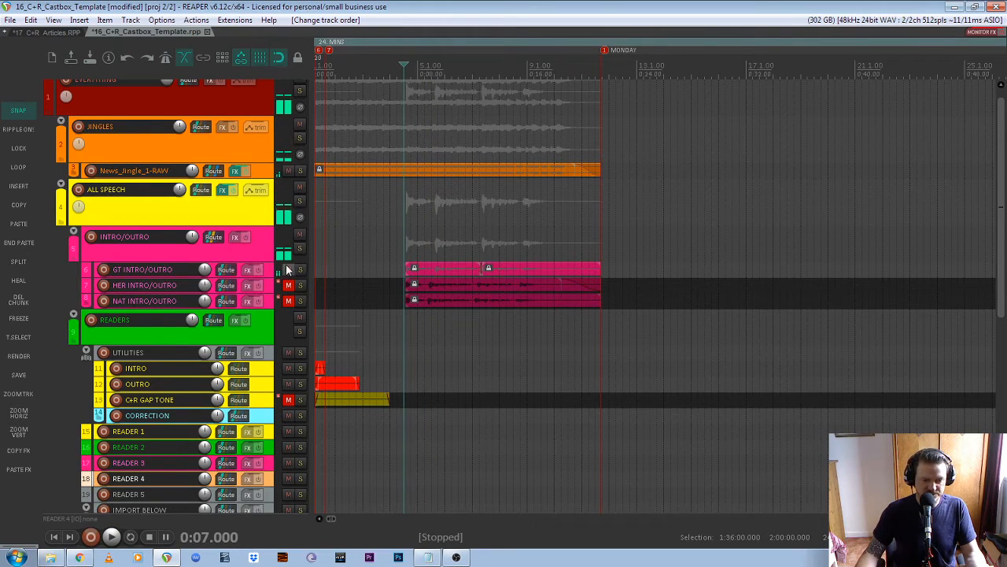
- Audition the HER and NAT intro versions, then leave only GT INTRO/OUTRO unmuted
click(289, 270)
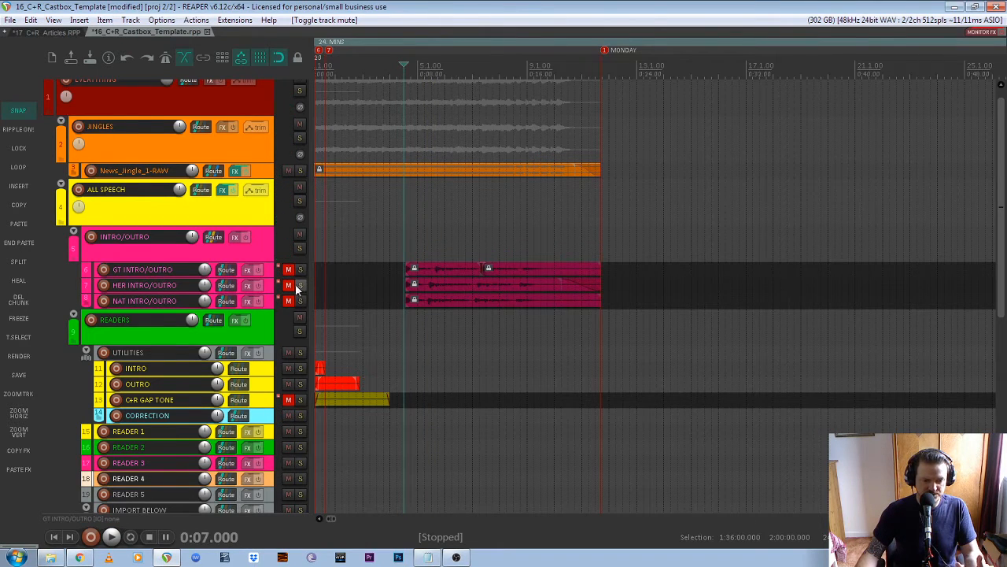
click(289, 285)
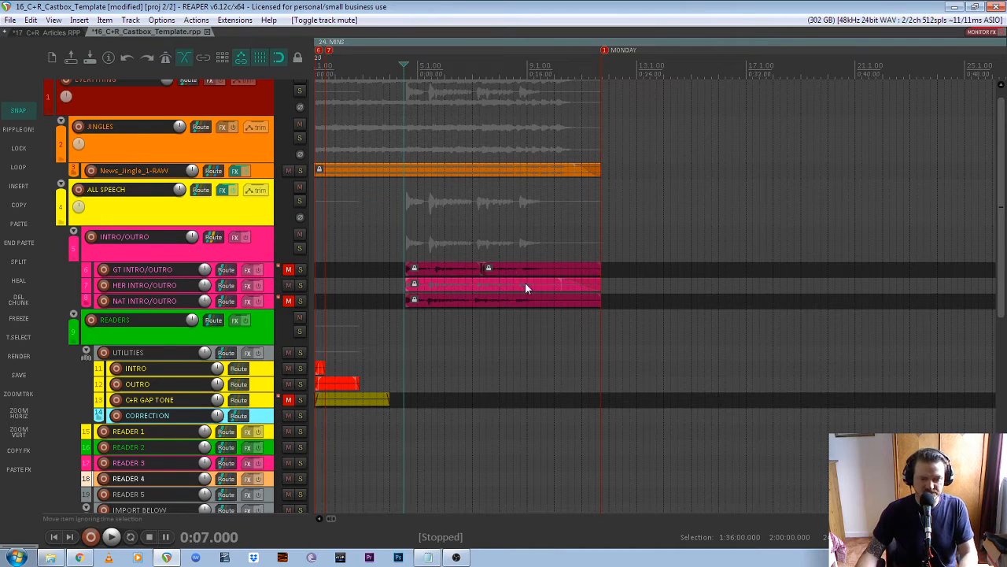
key(space)
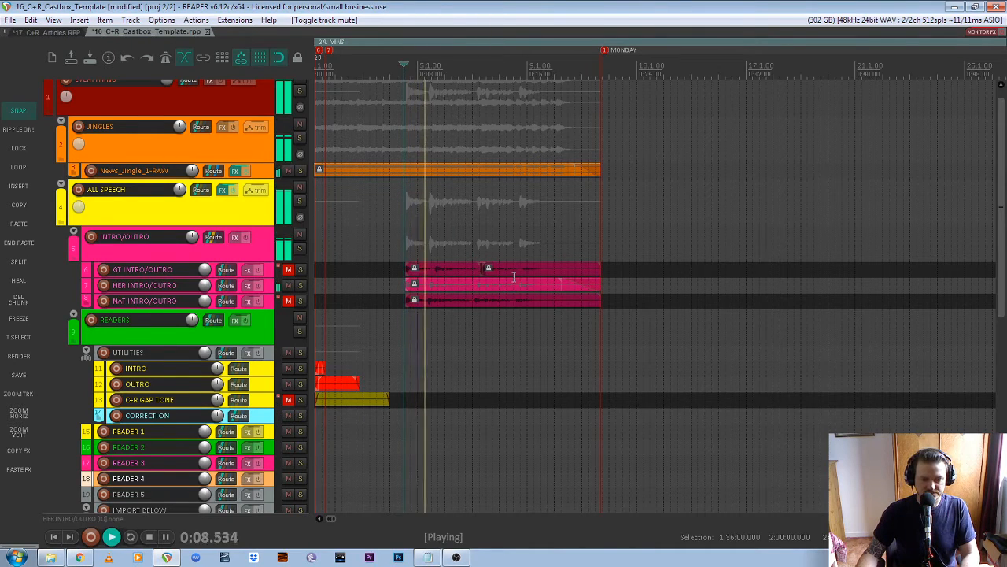
key(space)
click(289, 285)
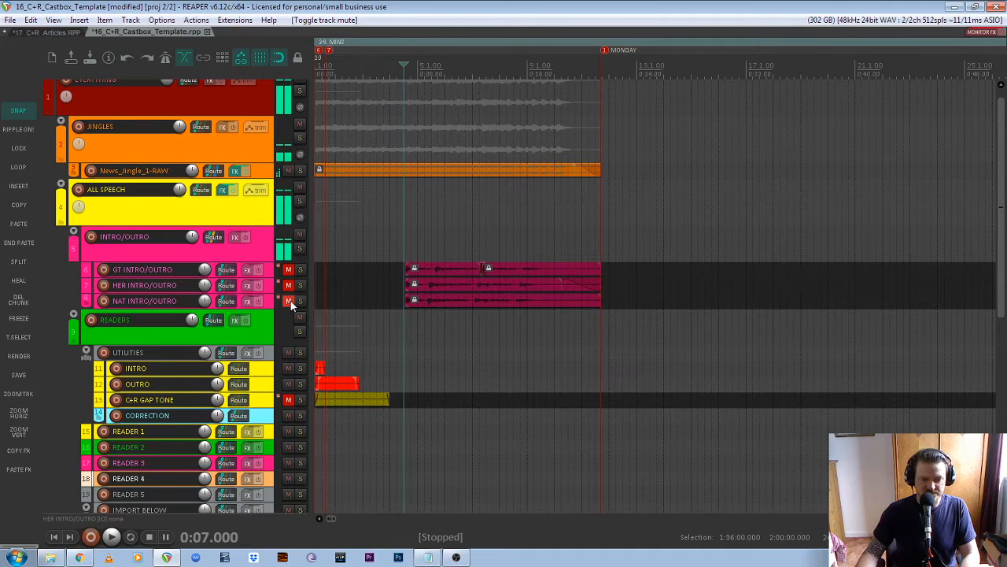
click(289, 300)
key(space)
key(space)
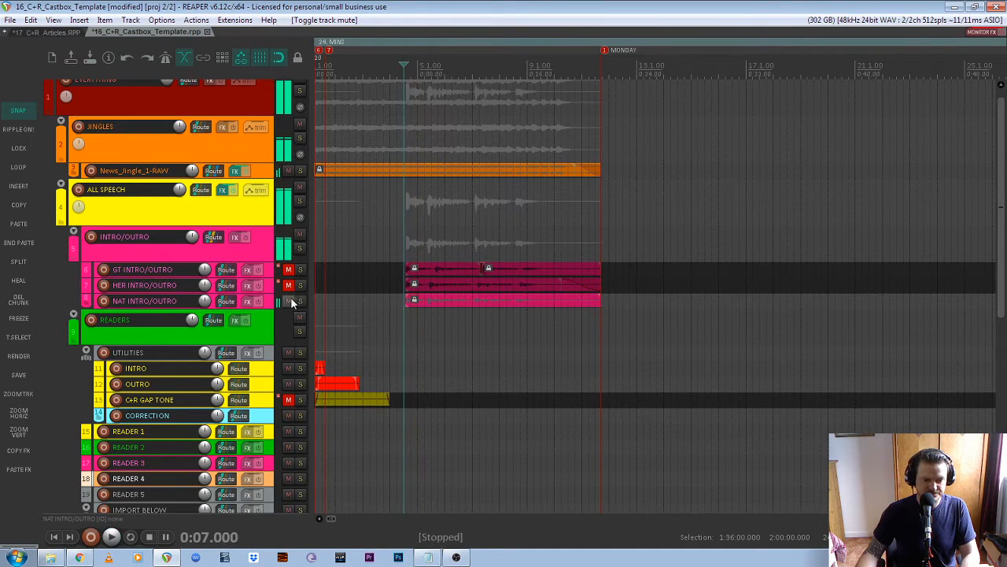
click(289, 300)
click(289, 270)
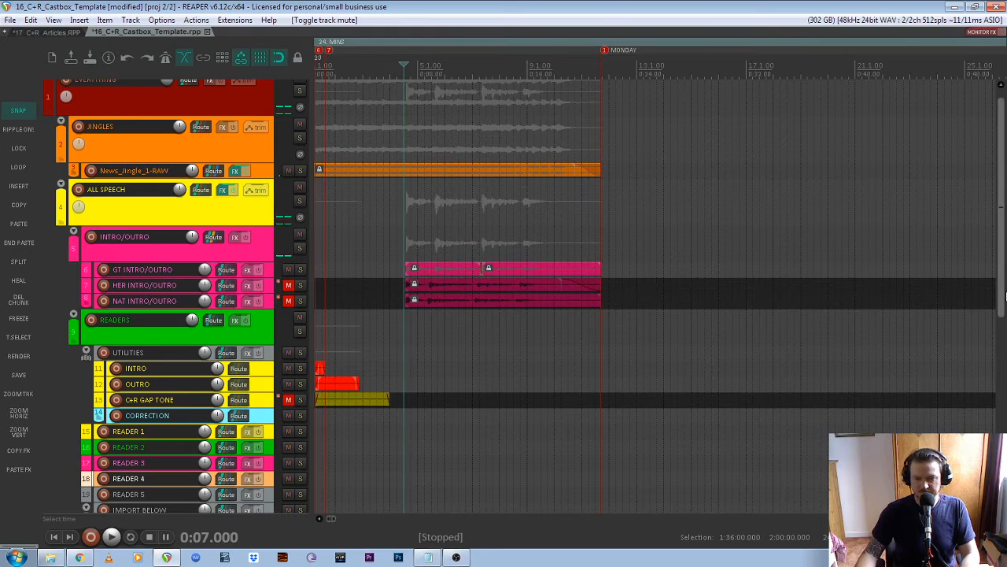
- Play from around 0:19 to hear the join before the MONDAY marker
scroll(1004, 294, down, 2)
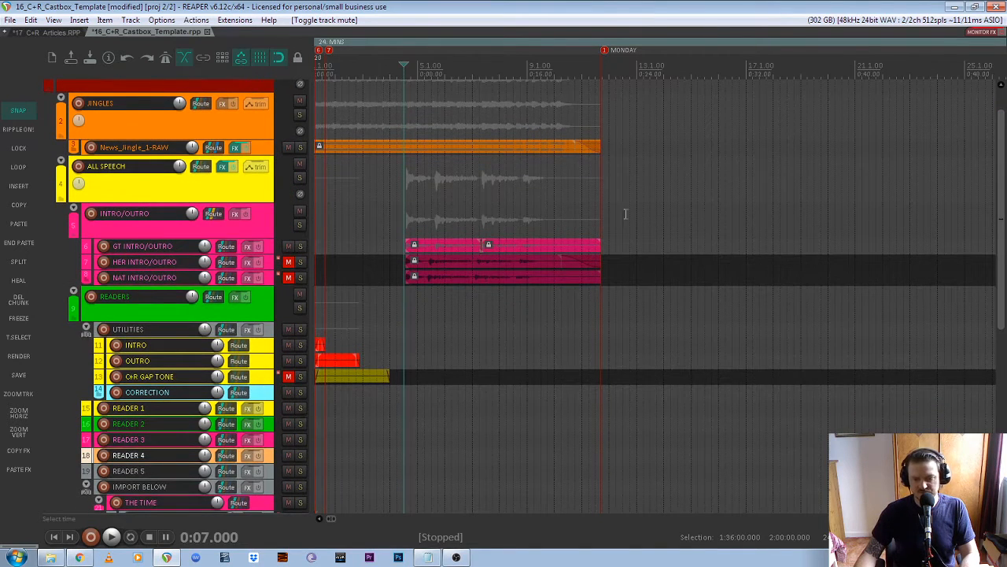
click(575, 69)
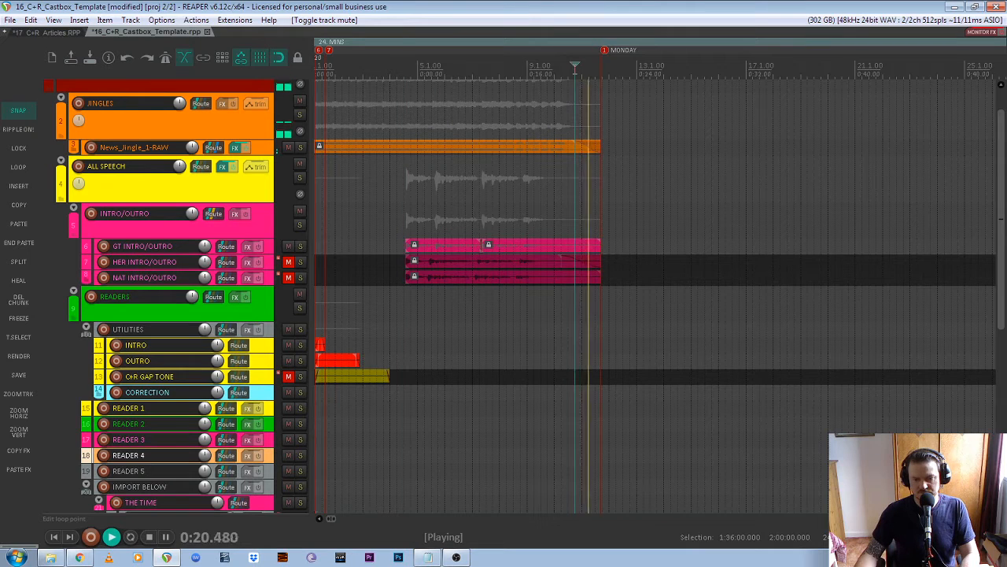
key(space)
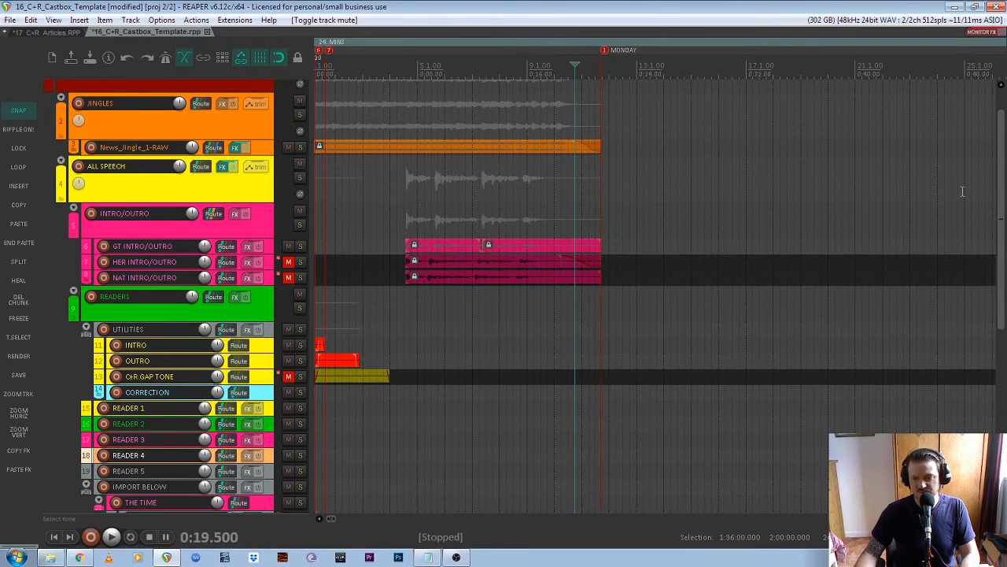
- Unmute article track 22 and preview its article from 0:52
drag(1002, 231, 1004, 301)
scroll(517, 394, down, 7)
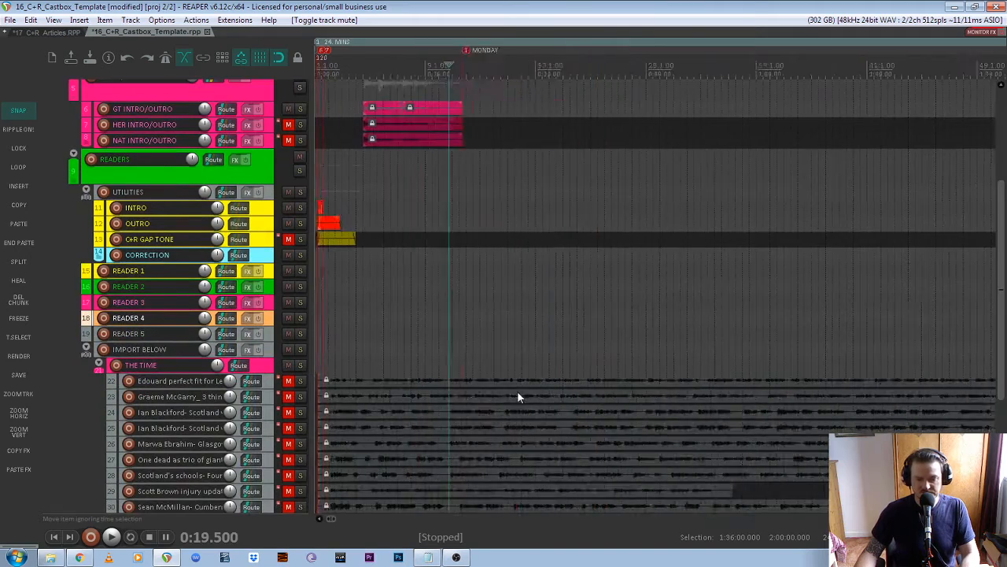
click(290, 382)
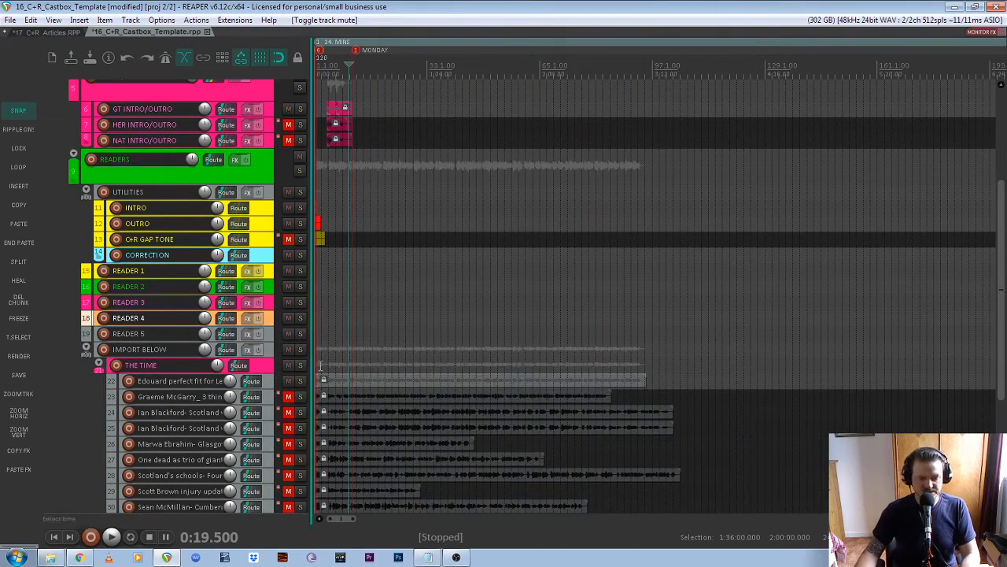
click(404, 380)
key(space)
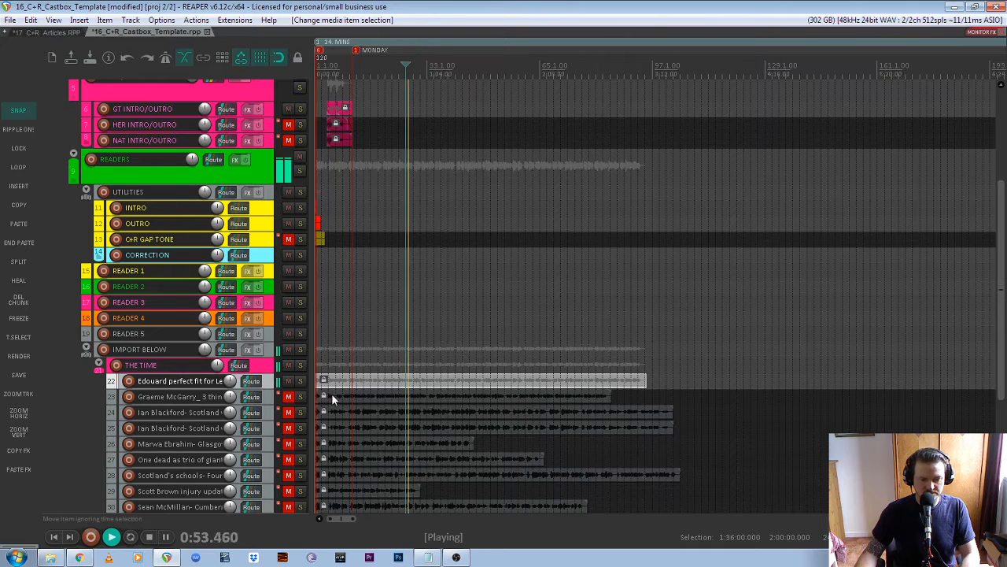
key(space)
- Try moving the article, which is still locked
scroll(1003, 379, down, 1)
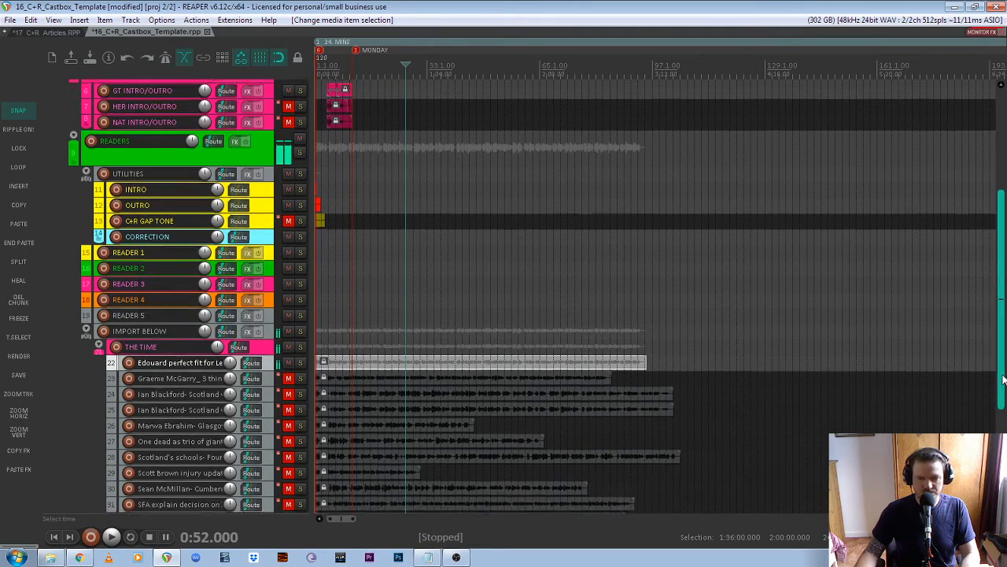
scroll(1004, 380, down, 1)
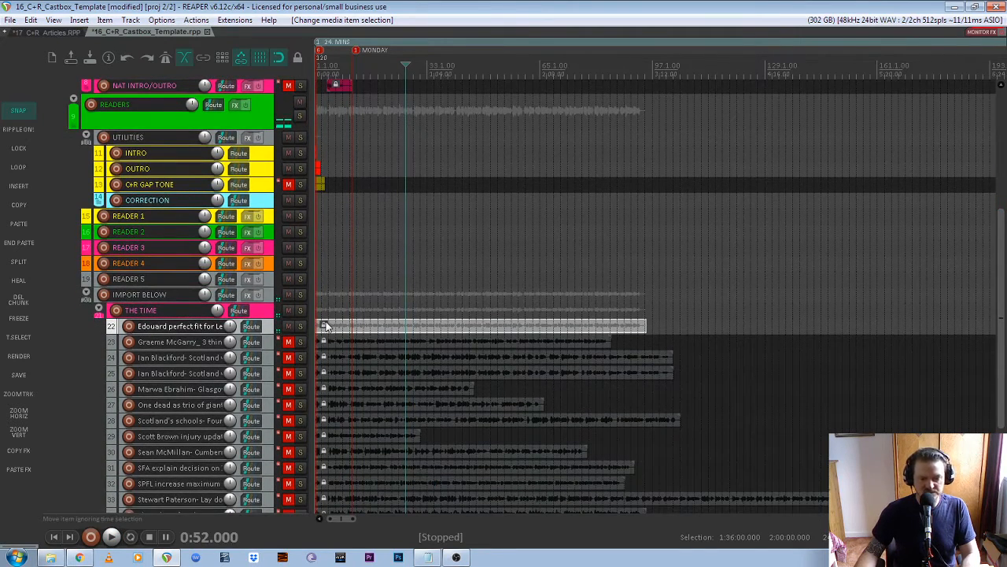
drag(484, 335, 589, 324)
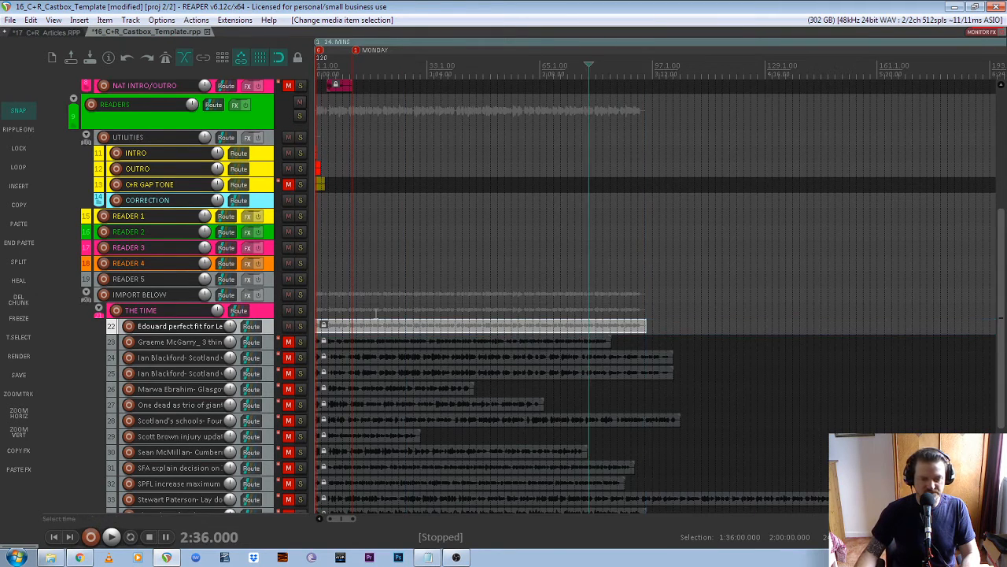
- Unlock the first article and move it onto READER 2, starting at the MONDAY marker (0:21.407)
click(324, 326)
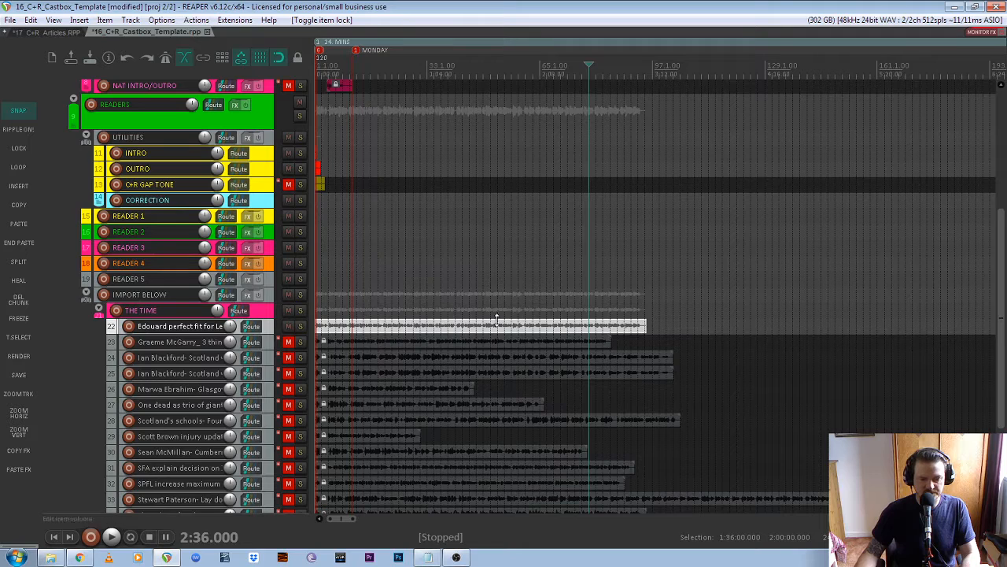
drag(403, 329, 438, 234)
scroll(351, 237, up, 5)
scroll(429, 231, up, 5)
scroll(351, 233, up, 5)
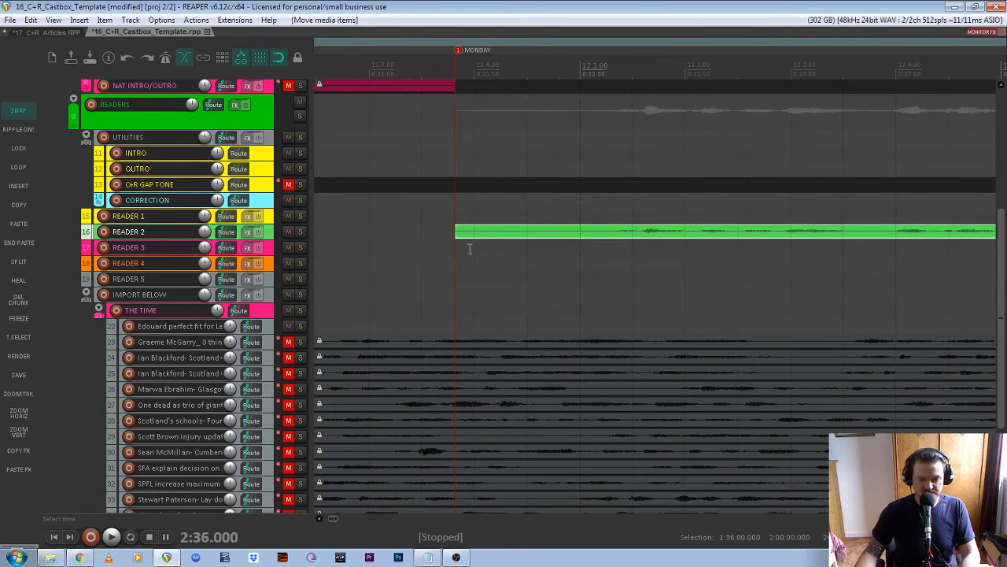
drag(503, 233, 603, 236)
drag(610, 235, 482, 237)
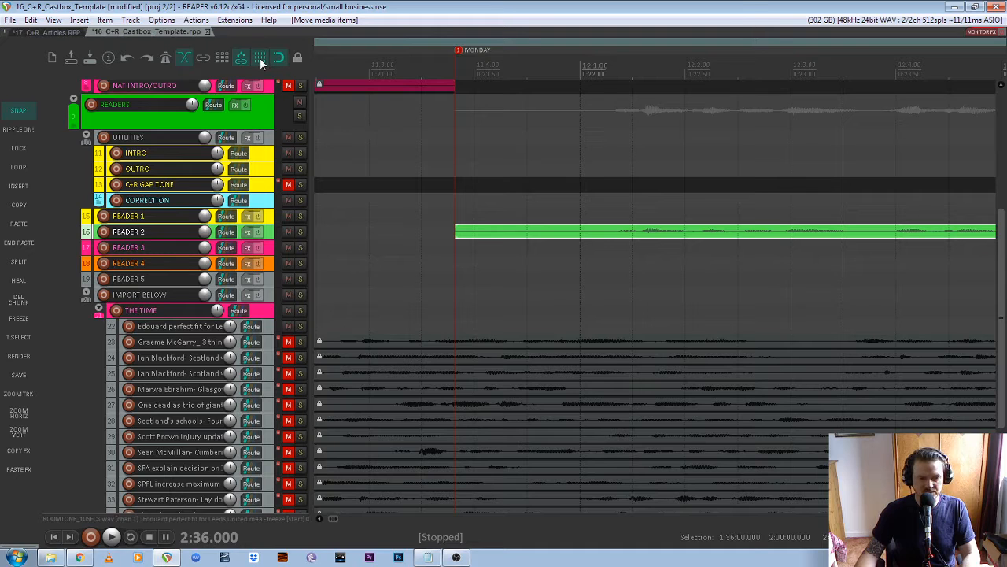
mouse_move(499, 234)
mouse_down()
mouse_move(571, 233)
mouse_move(503, 233)
mouse_up()
scroll(463, 242, down, 8)
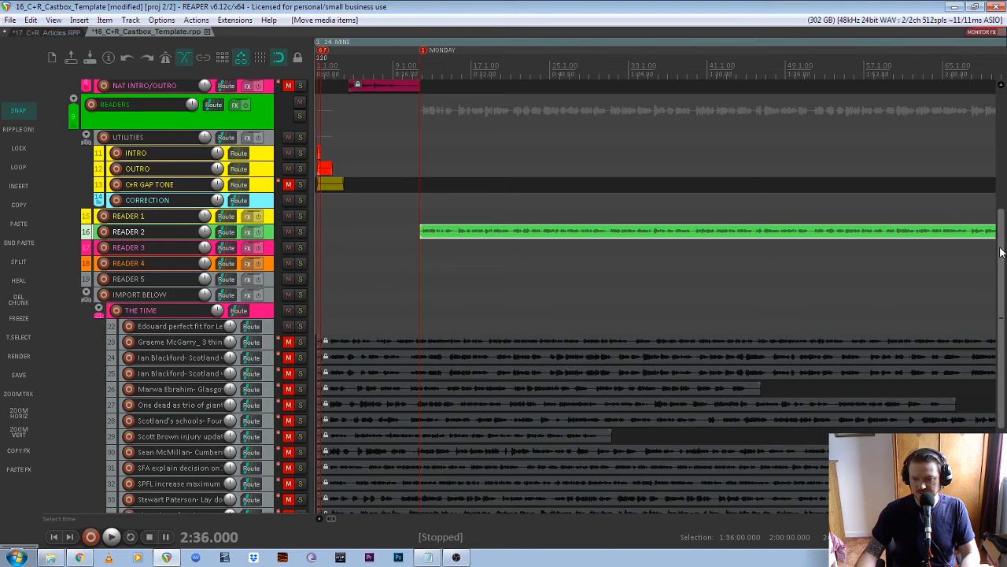
scroll(524, 261, up, 5)
scroll(367, 215, up, 2)
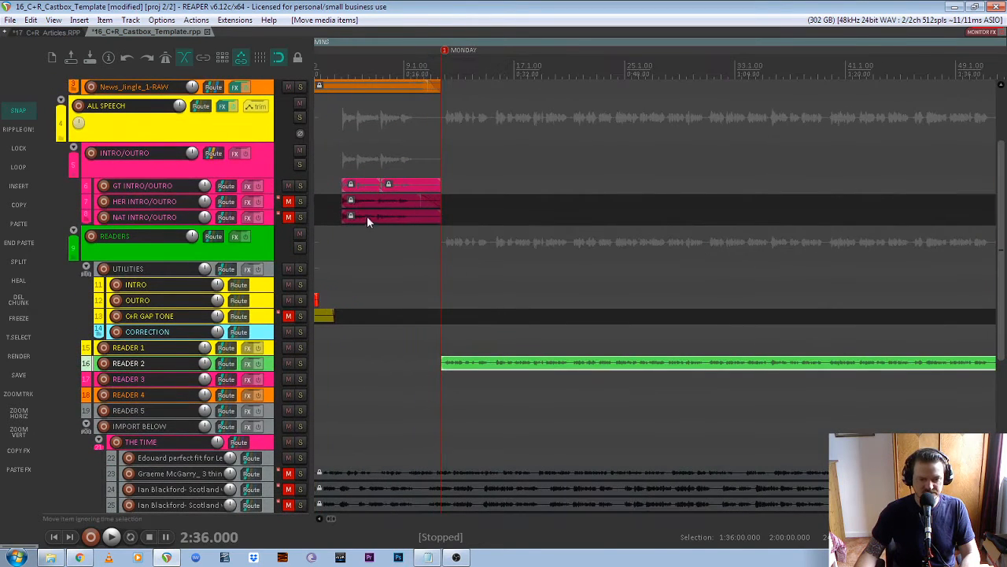
click(392, 71)
key(space)
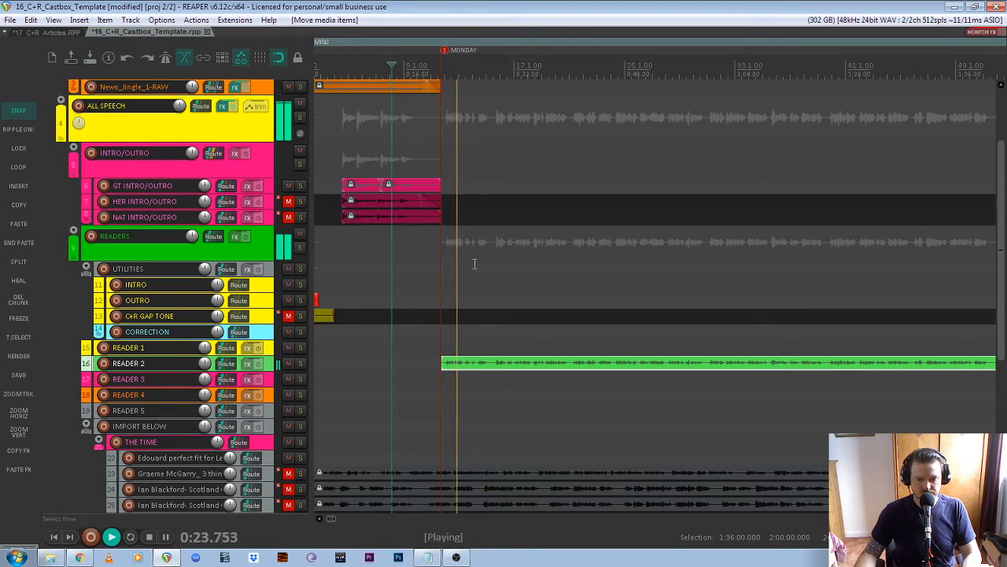
key(space)
scroll(460, 302, down, 4)
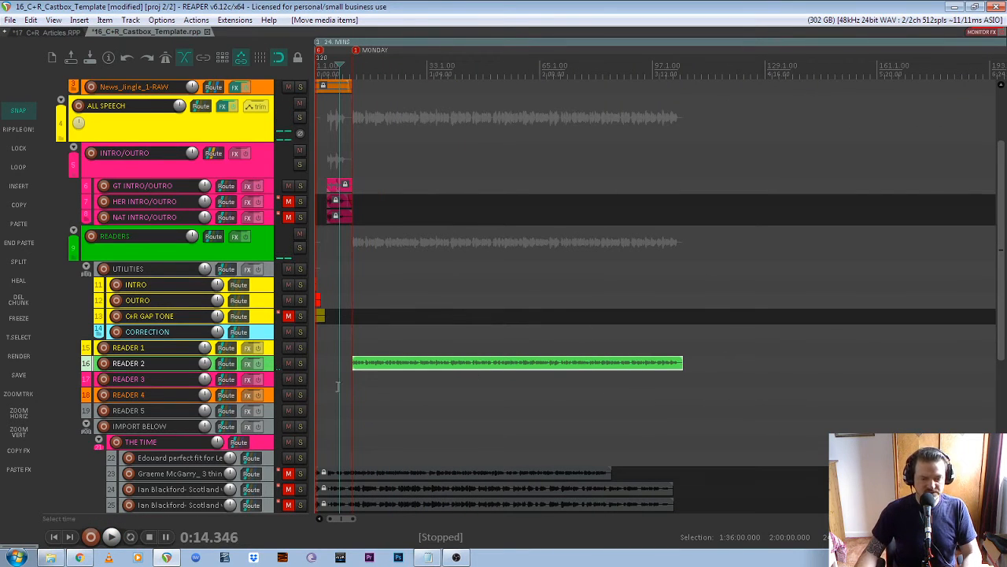
scroll(329, 381, up, 1)
scroll(349, 343, down, 1)
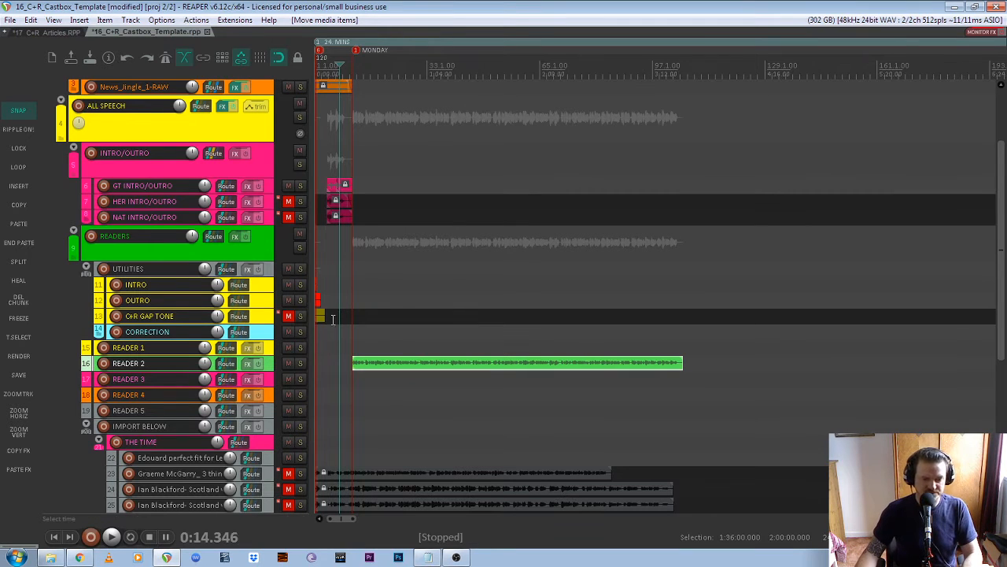
scroll(338, 318, up, 5)
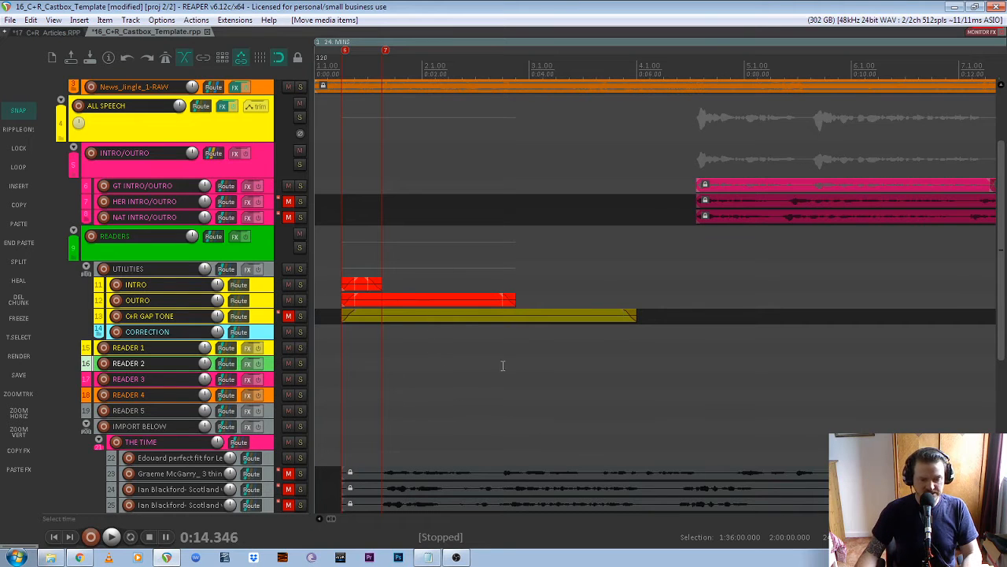
scroll(448, 317, down, 2)
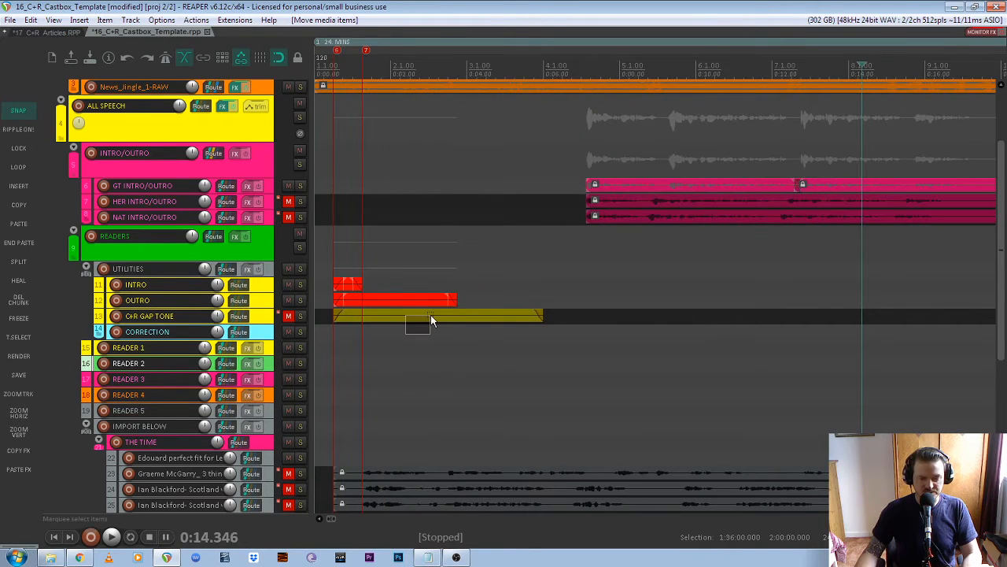
- Mute the INTRO and OUTRO tracks and copy the gap tone item
click(426, 314)
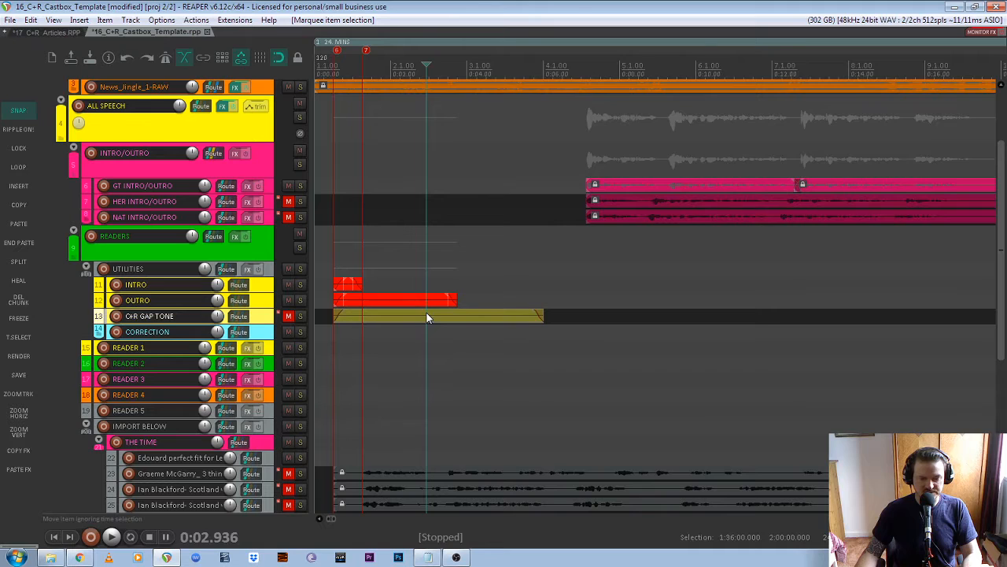
click(288, 285)
click(288, 300)
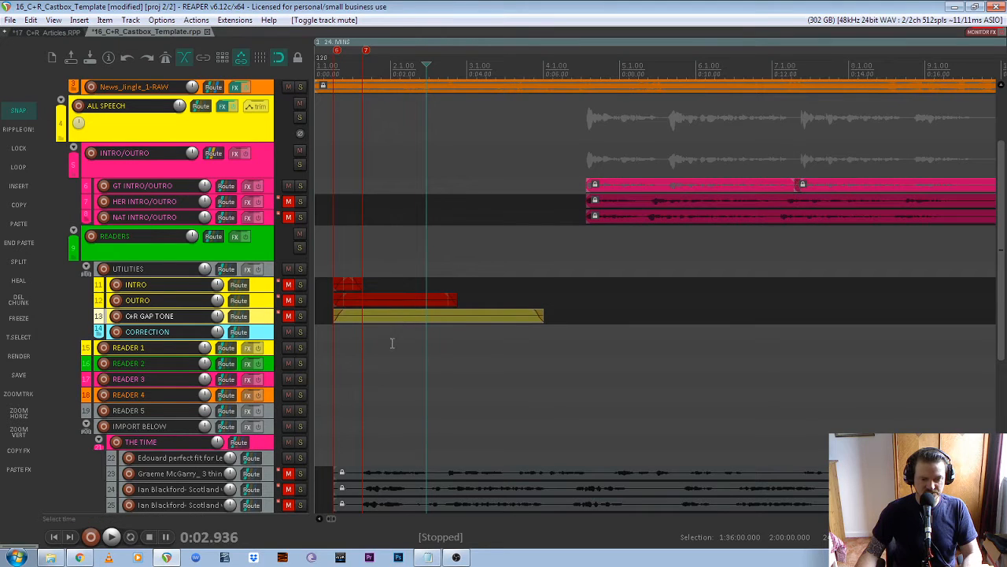
click(396, 316)
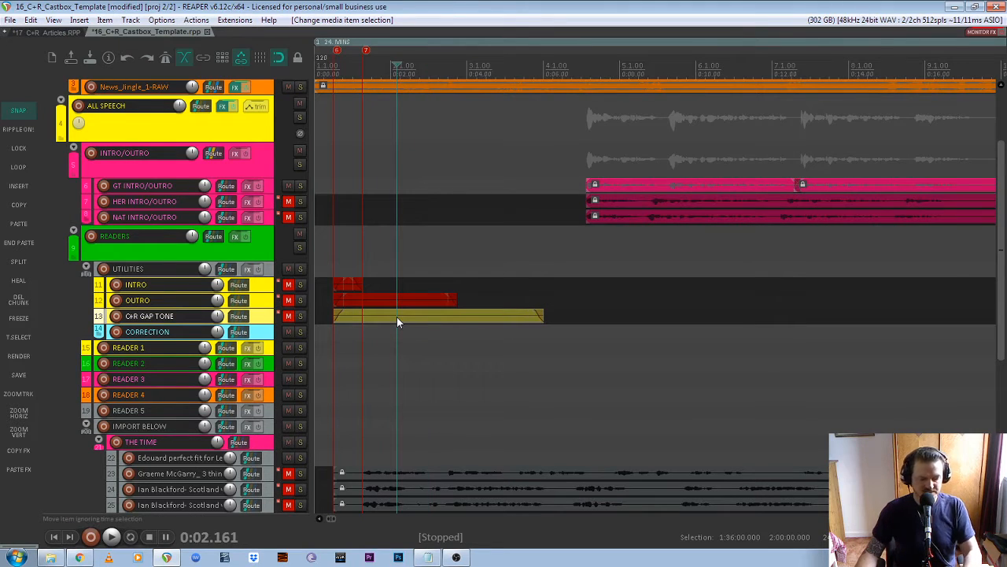
key(ctrl+c)
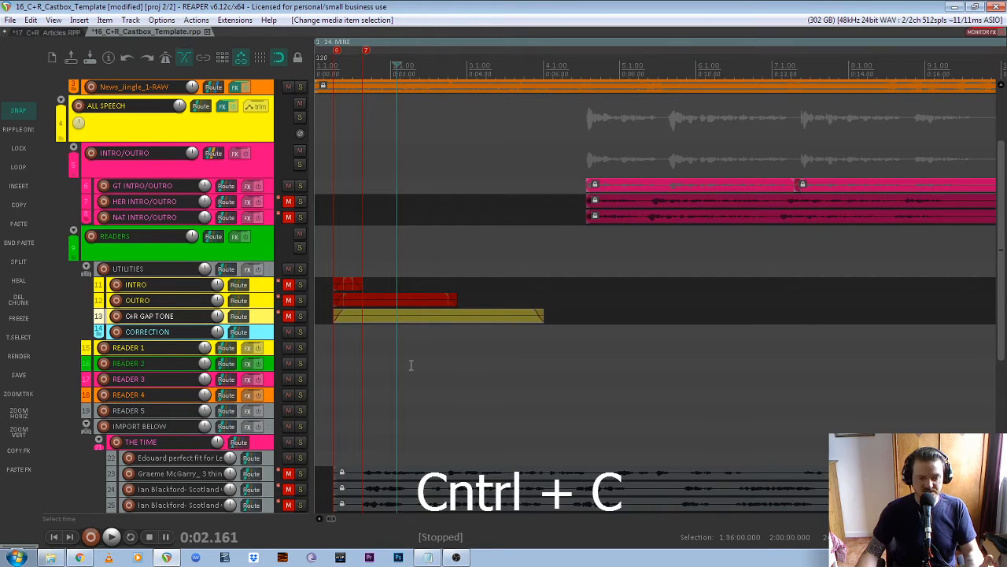
- Paste the gap tone right after the READER 2 article, around 3:29
scroll(409, 364, down, 10)
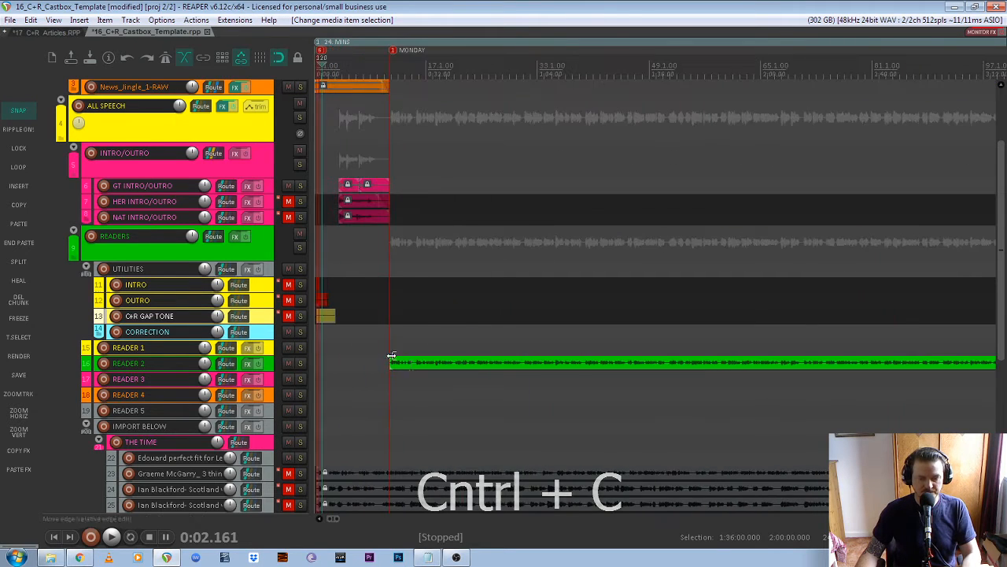
scroll(393, 378, down, 2)
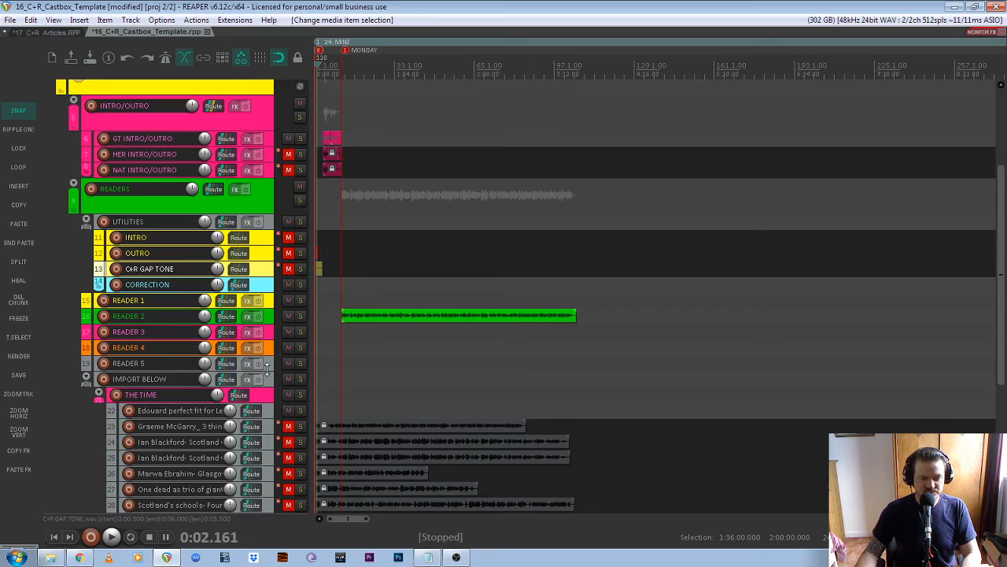
click(416, 316)
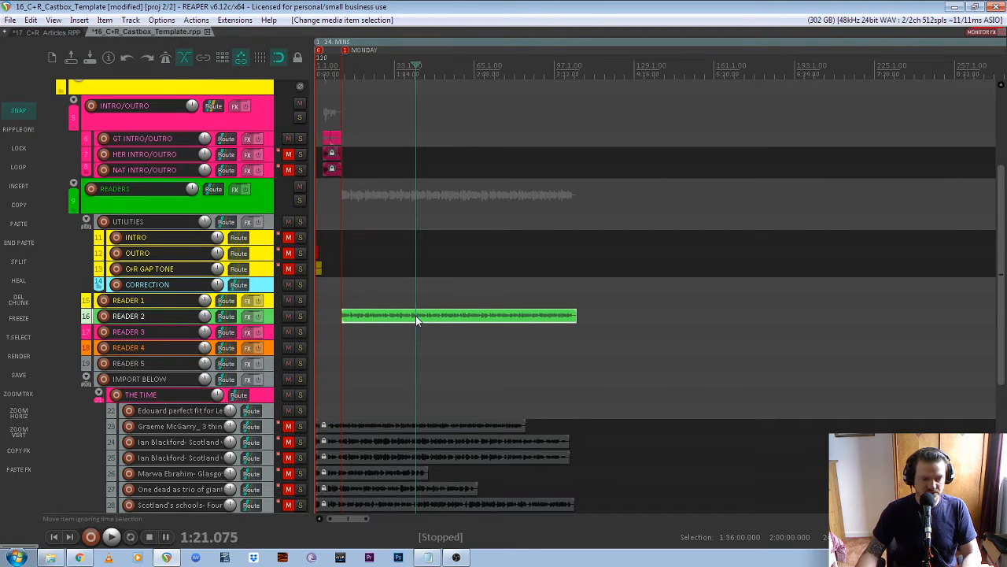
click(20, 248)
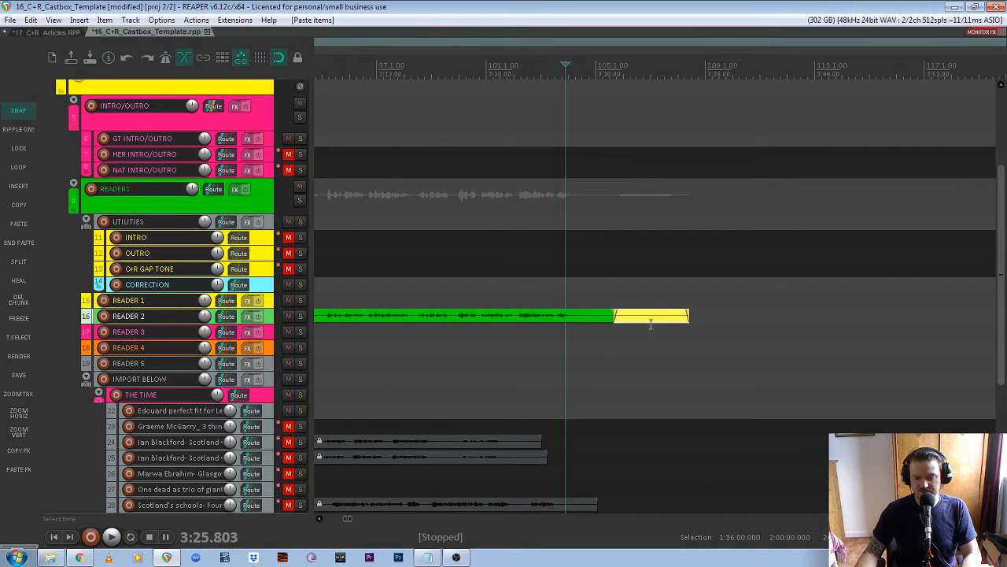
- Play the join between the article and gap tone, then stop
click(540, 69)
key(space)
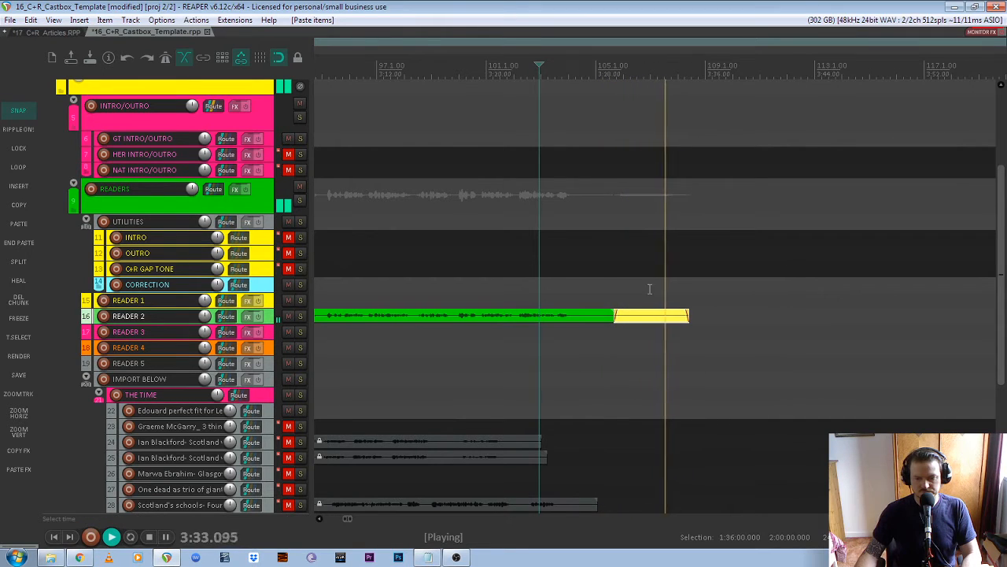
key(space)
scroll(640, 290, down, 5)
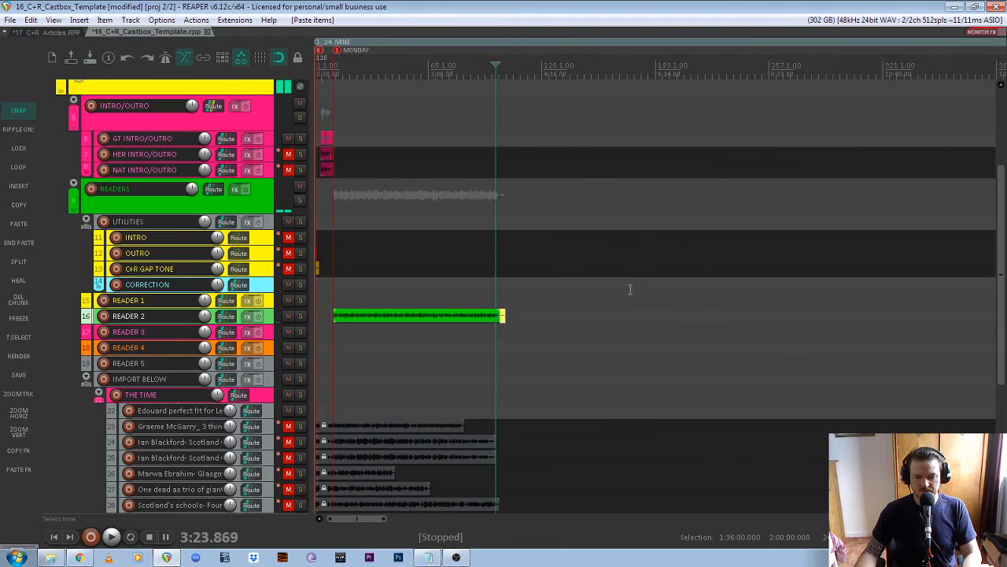
scroll(297, 335, up, 1)
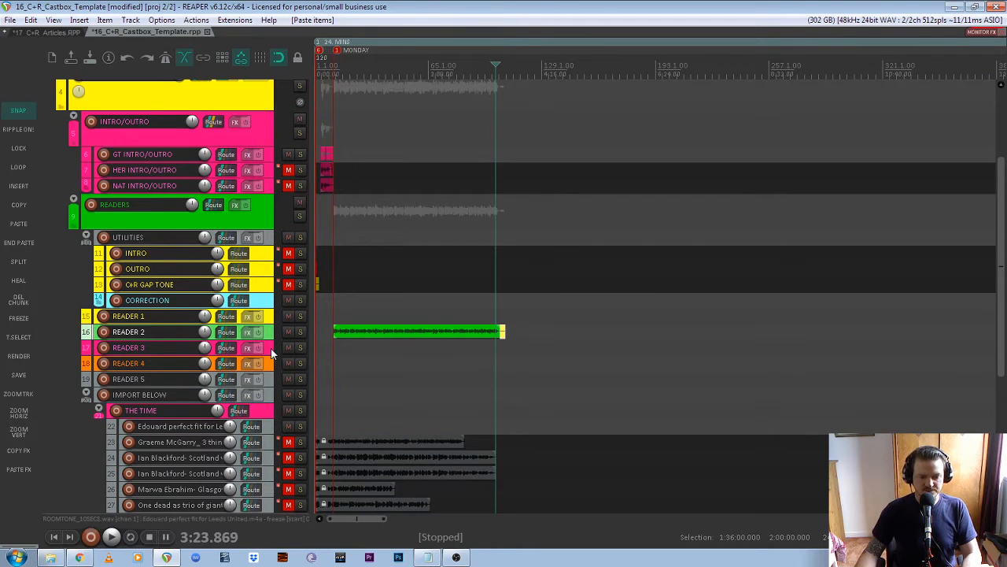
- Select the green READER 2 article and apply Lock item from its item settings
scroll(272, 354, down, 2)
scroll(684, 347, up, 3)
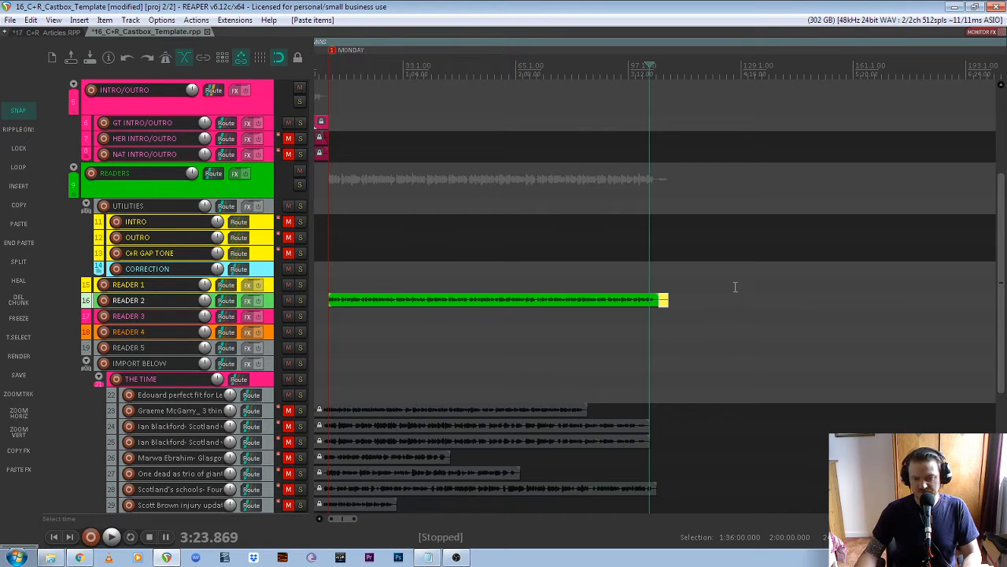
drag(744, 280, 483, 330)
drag(767, 291, 455, 344)
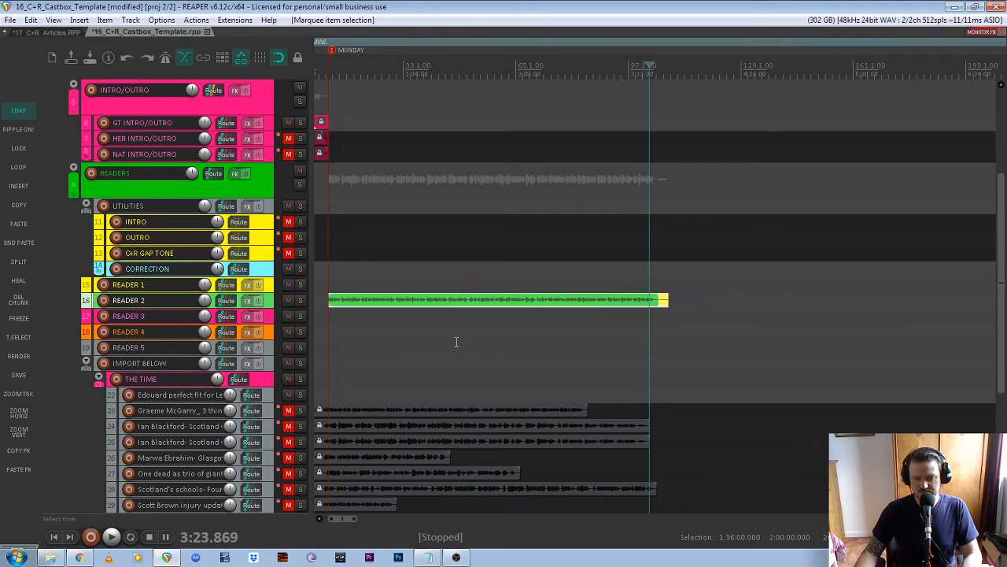
right_click(470, 301)
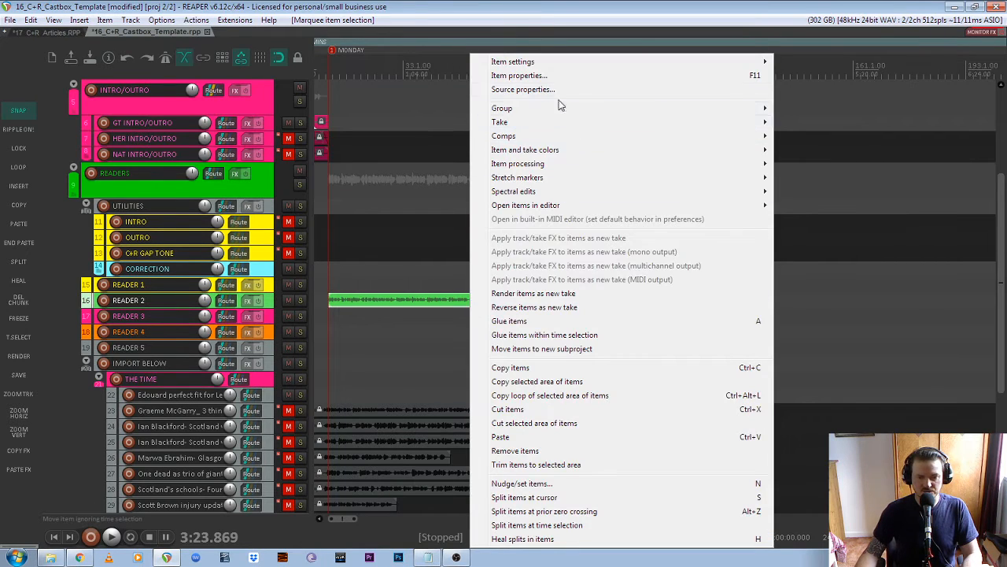
mouse_move(602, 65)
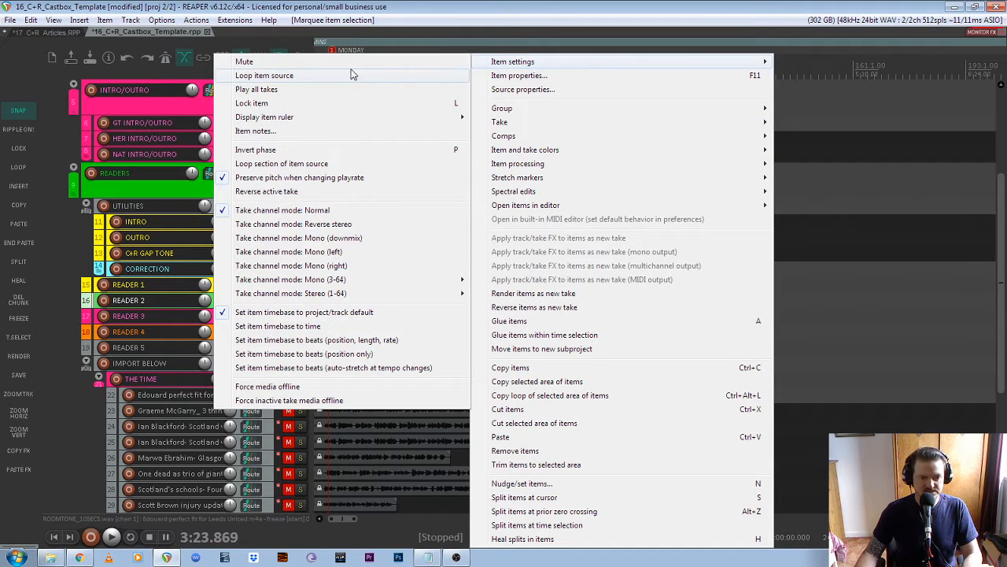
click(300, 104)
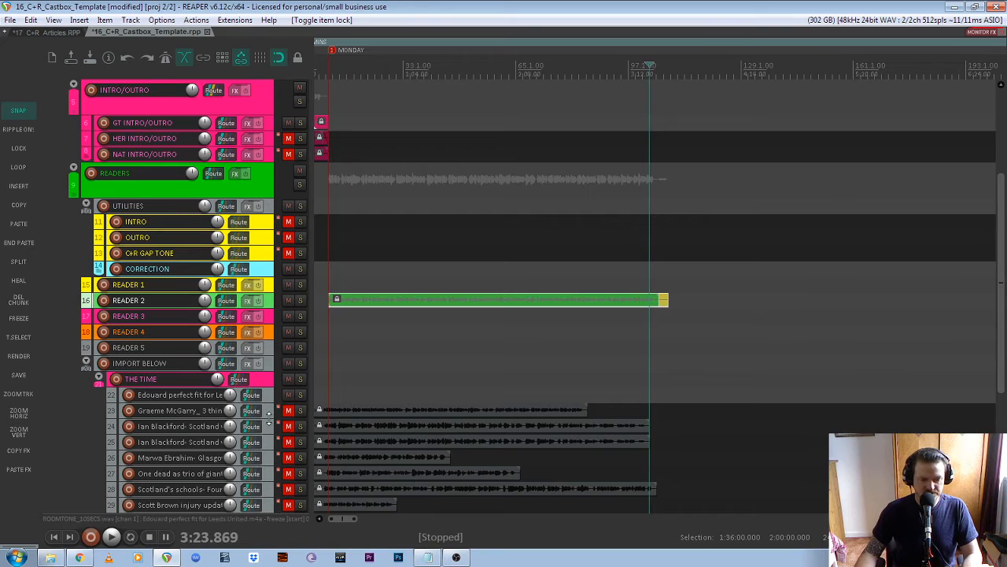
scroll(291, 441, down, 5)
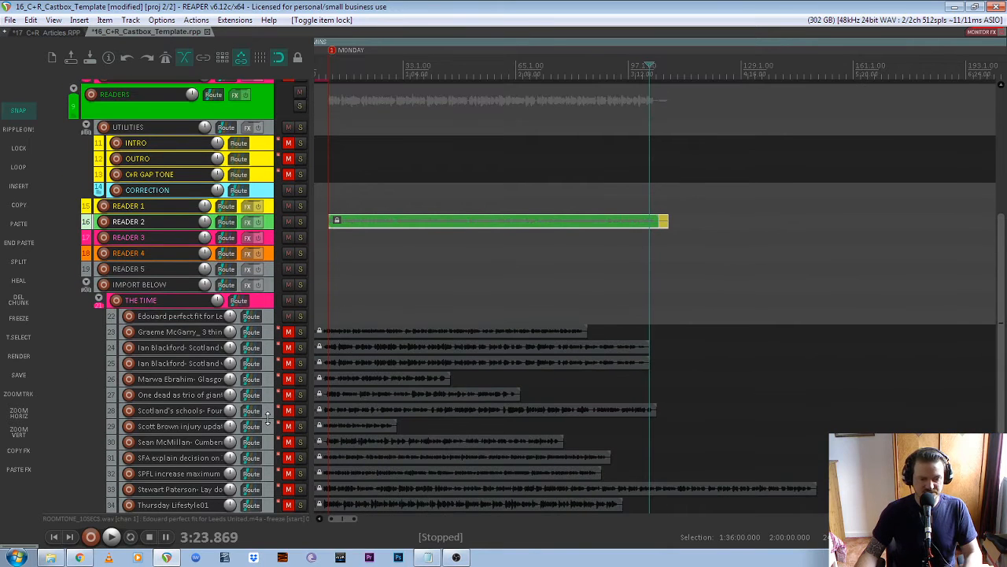
scroll(271, 378, down, 5)
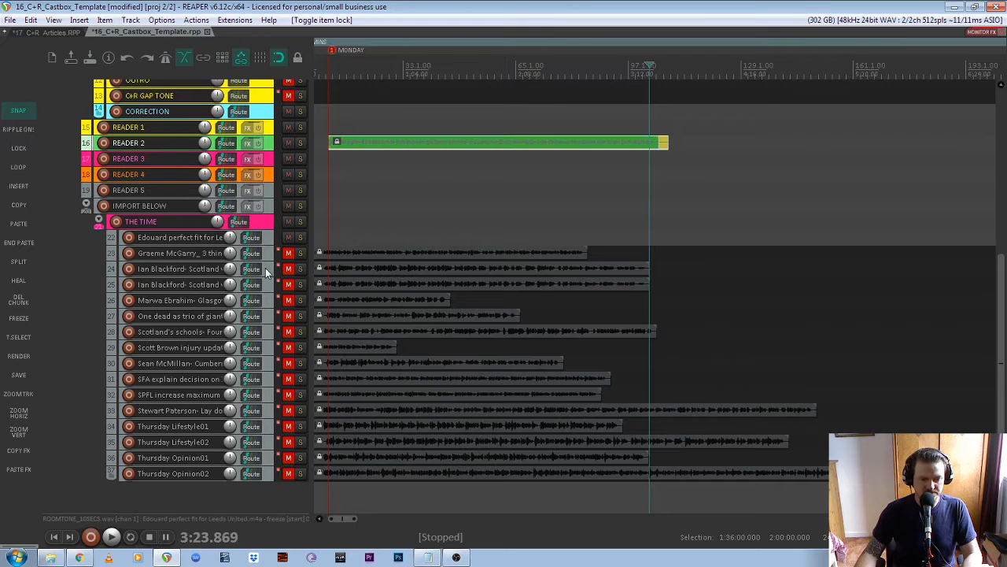
- Solo track 24 to preview its article, then turn the solo off
click(266, 271)
click(420, 265)
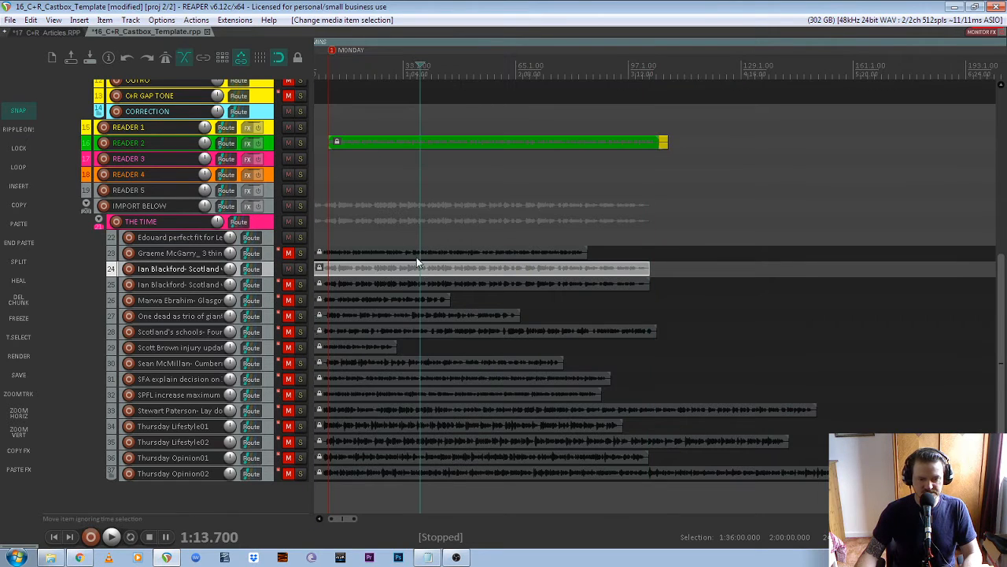
click(300, 269)
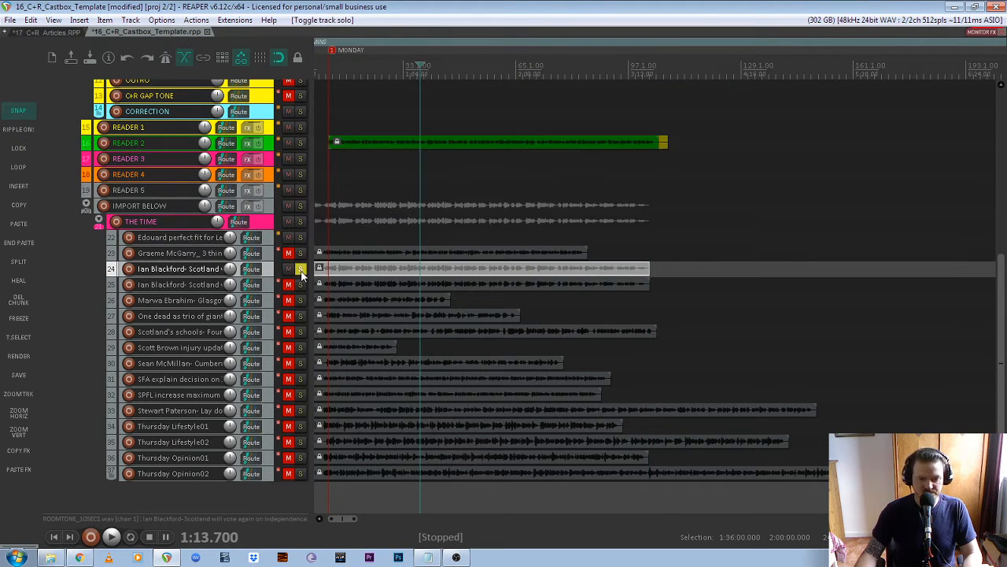
key(space)
key(space)
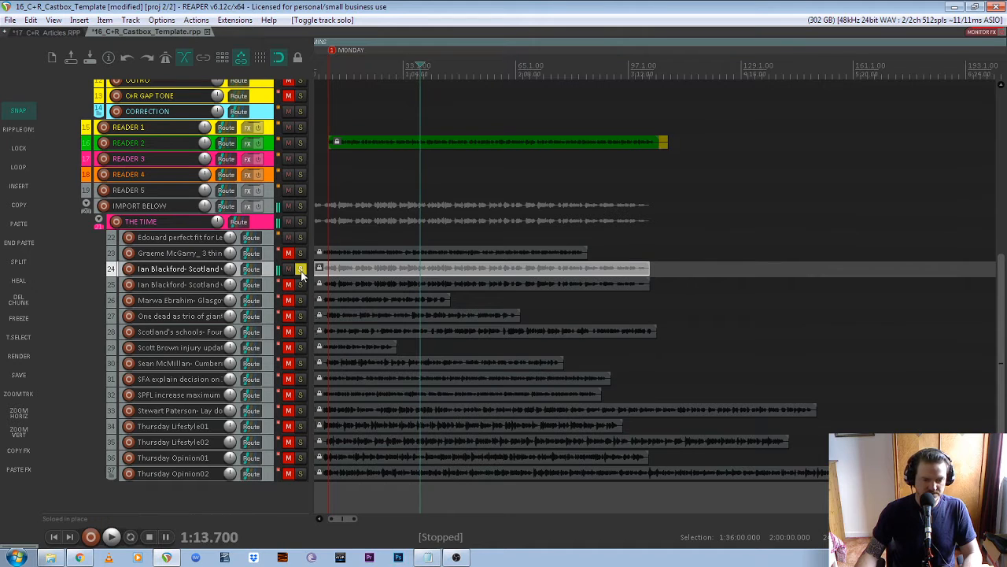
click(300, 269)
- Unlock the track 24 article and move it onto READER 3, starting after the gap tone
click(319, 268)
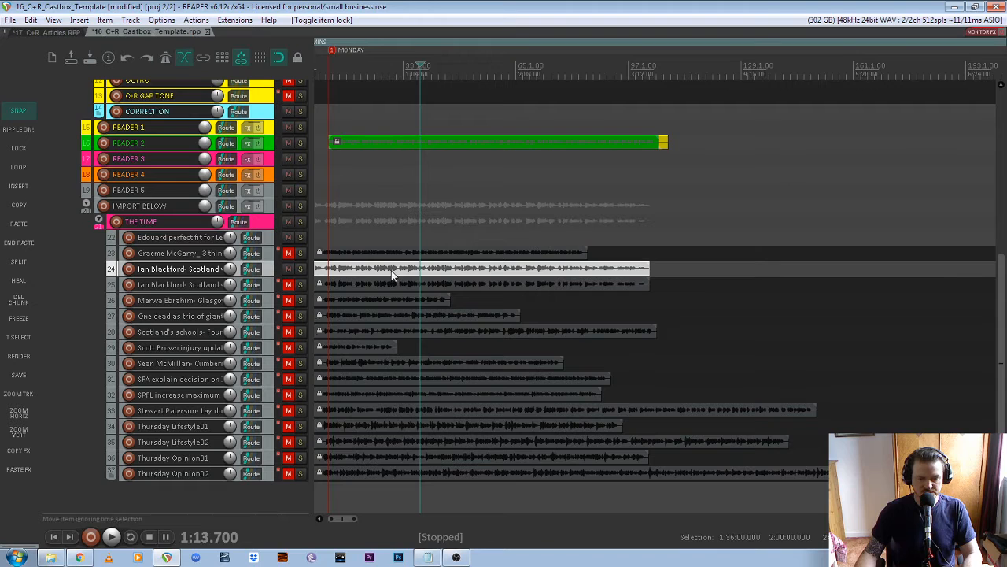
drag(393, 274, 769, 158)
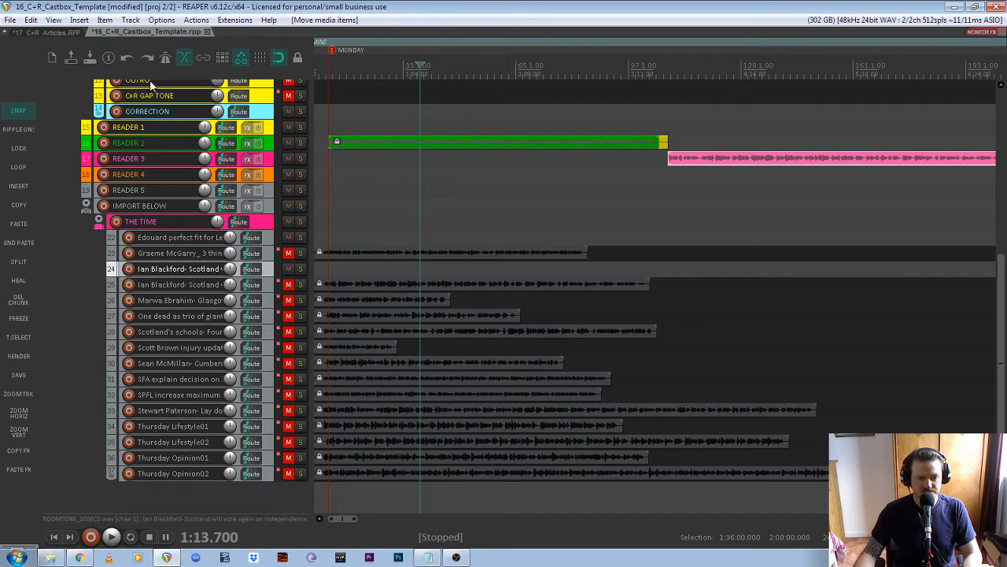
scroll(677, 189, up, 8)
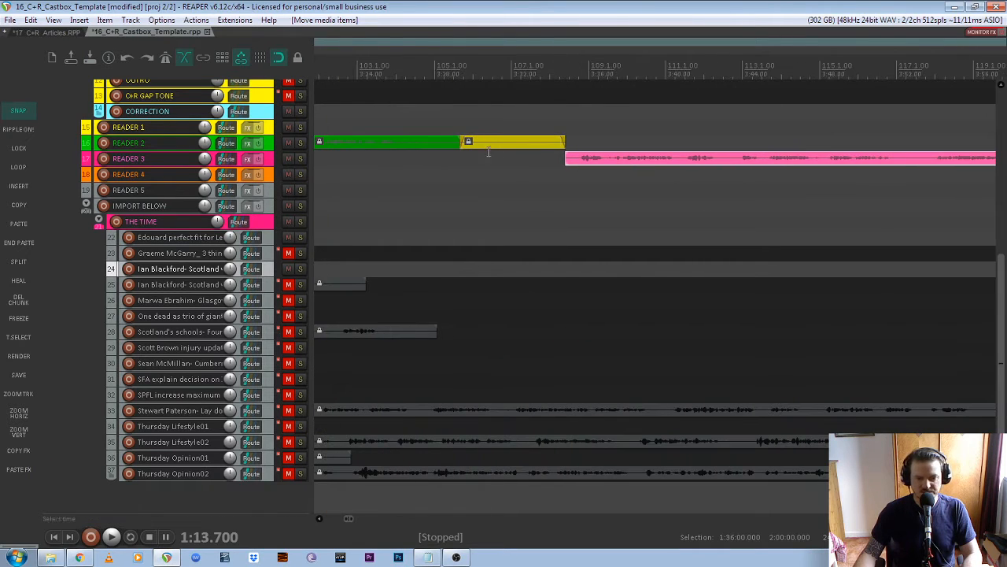
mouse_move(602, 157)
mouse_down()
mouse_move(634, 159)
mouse_move(606, 160)
mouse_up()
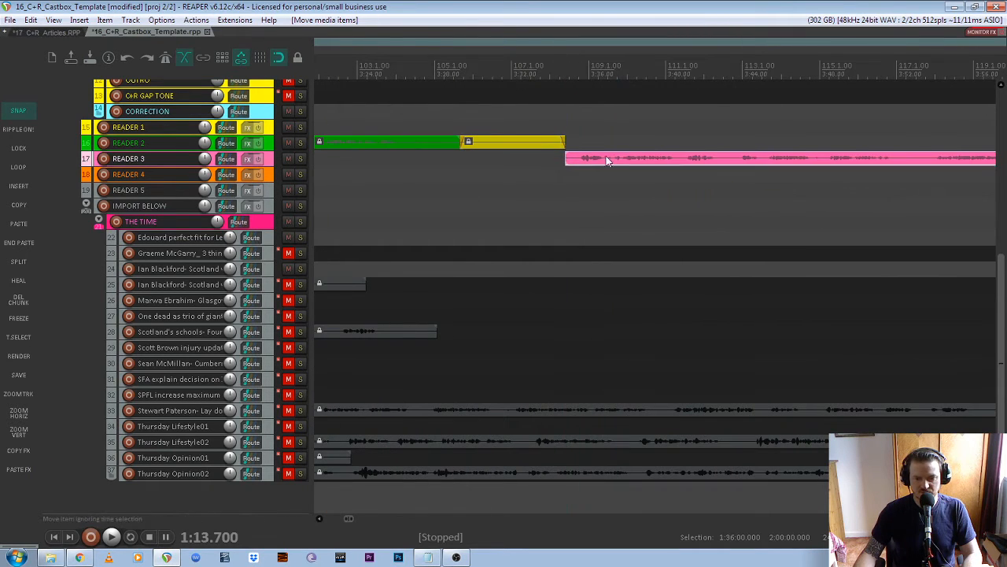
scroll(553, 141, down, 4)
scroll(560, 140, up, 4)
scroll(540, 147, down, 6)
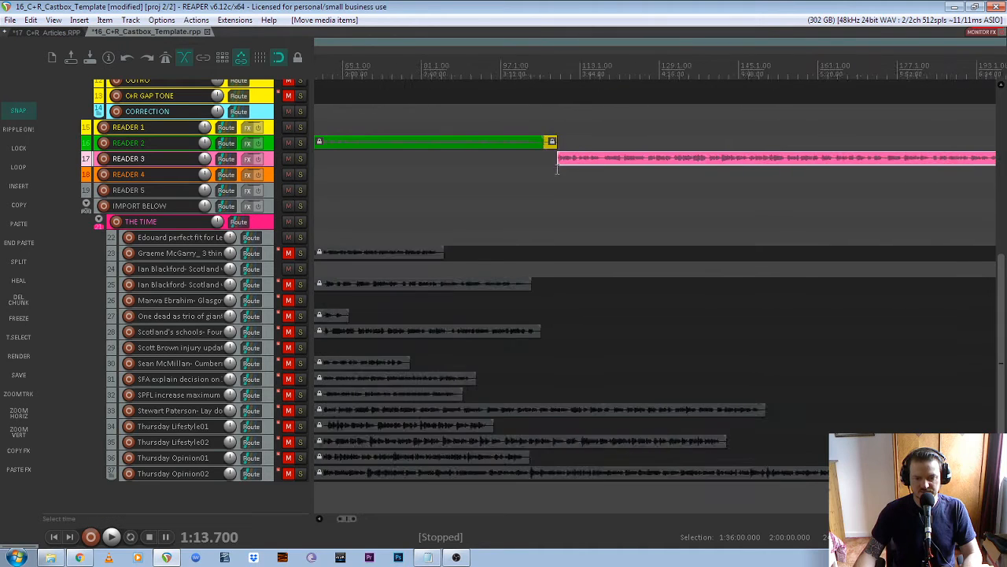
scroll(443, 142, up, 5)
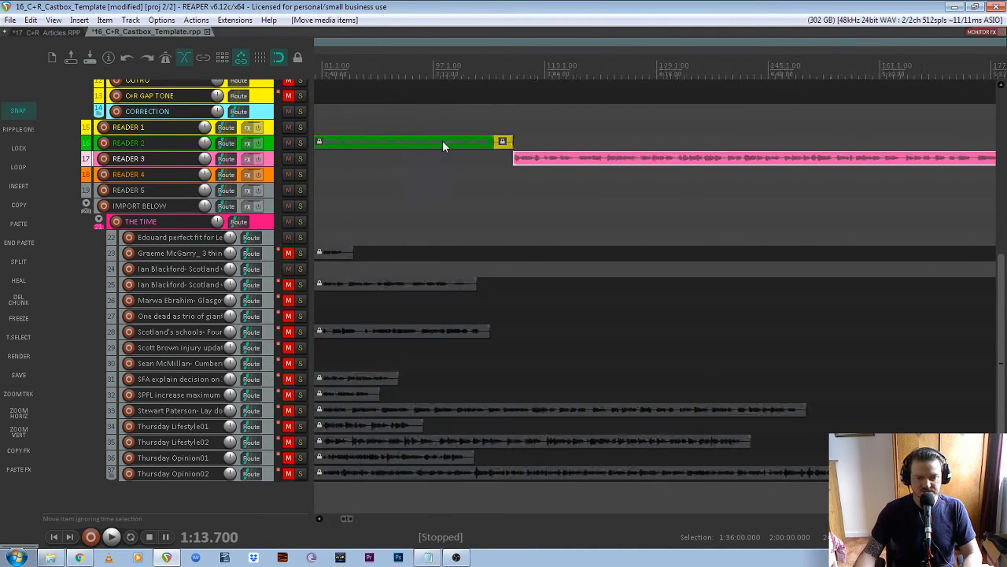
- Play the join between the gap tone and the READER 3 article
click(496, 75)
key(space)
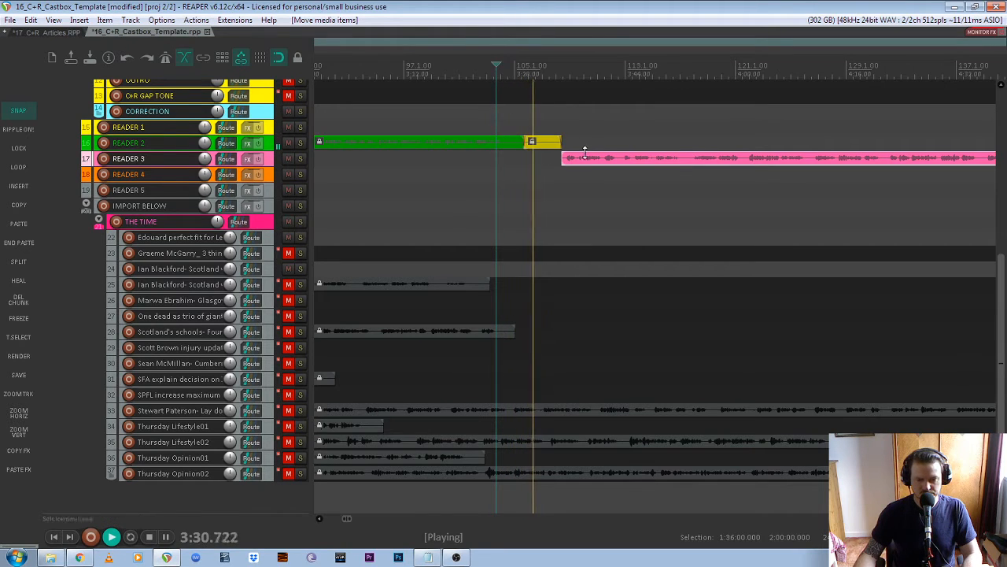
scroll(551, 157, down, 4)
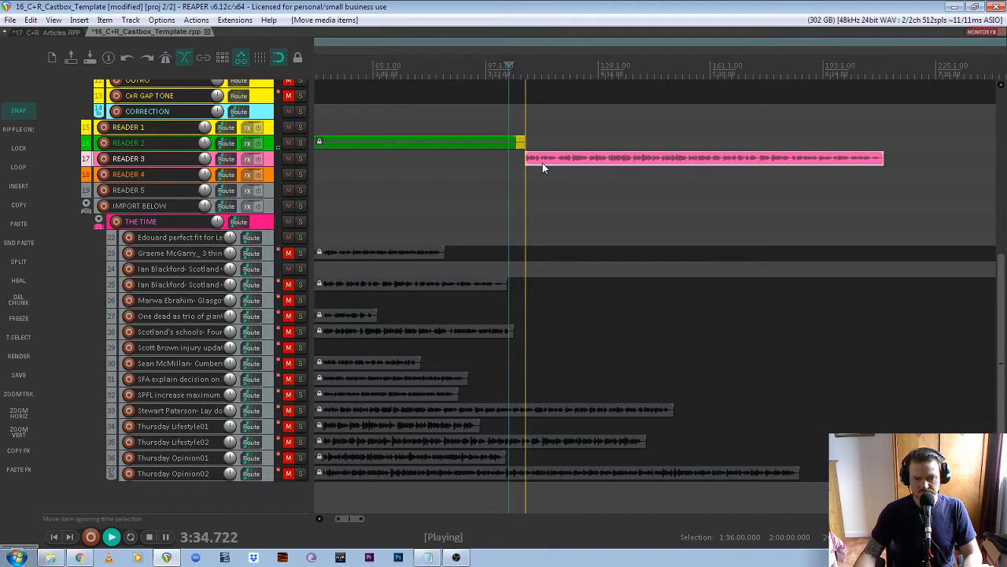
scroll(519, 170, down, 2)
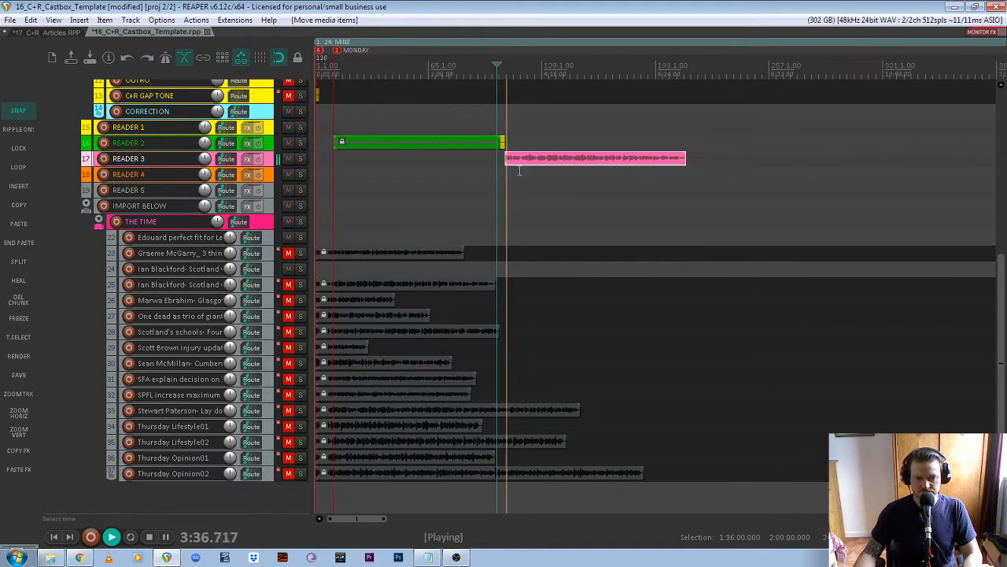
key(space)
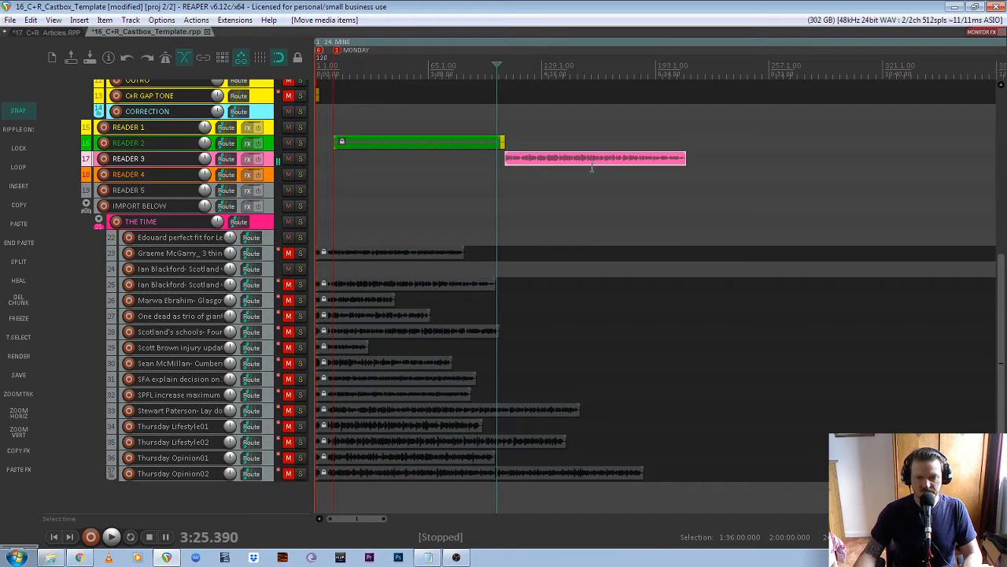
- Append a gap tone to the end of the pink READER 3 article
click(533, 189)
click(567, 157)
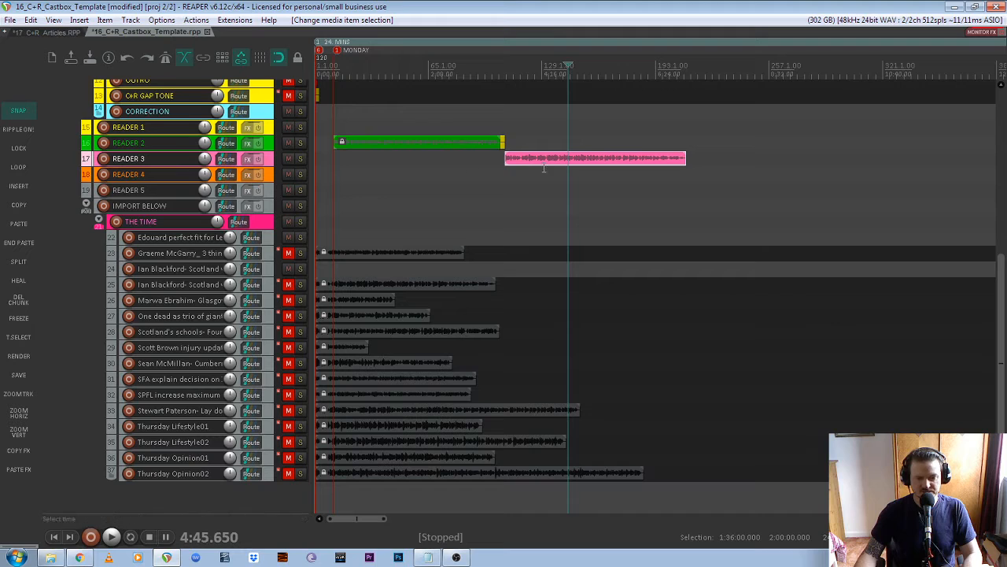
click(606, 160)
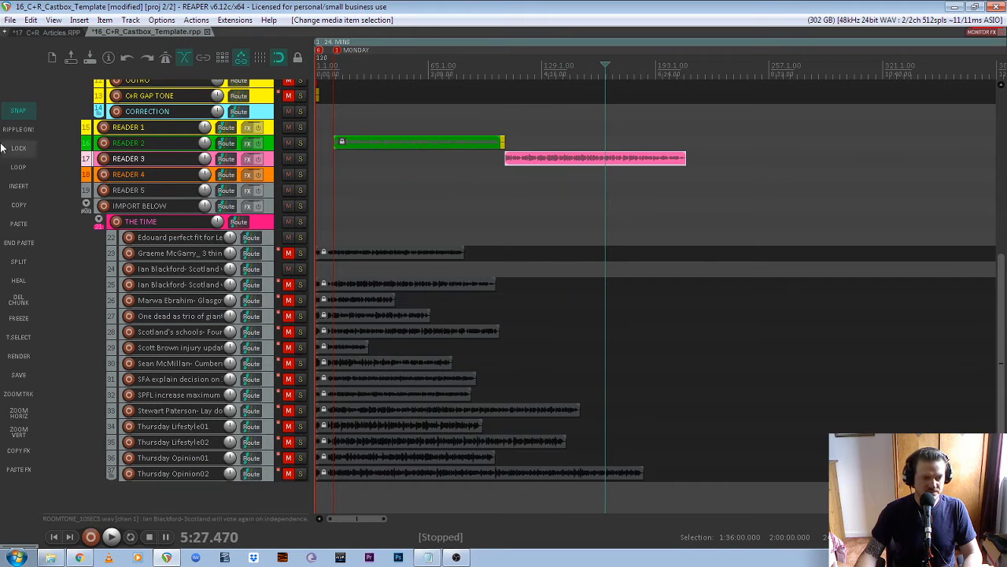
click(17, 243)
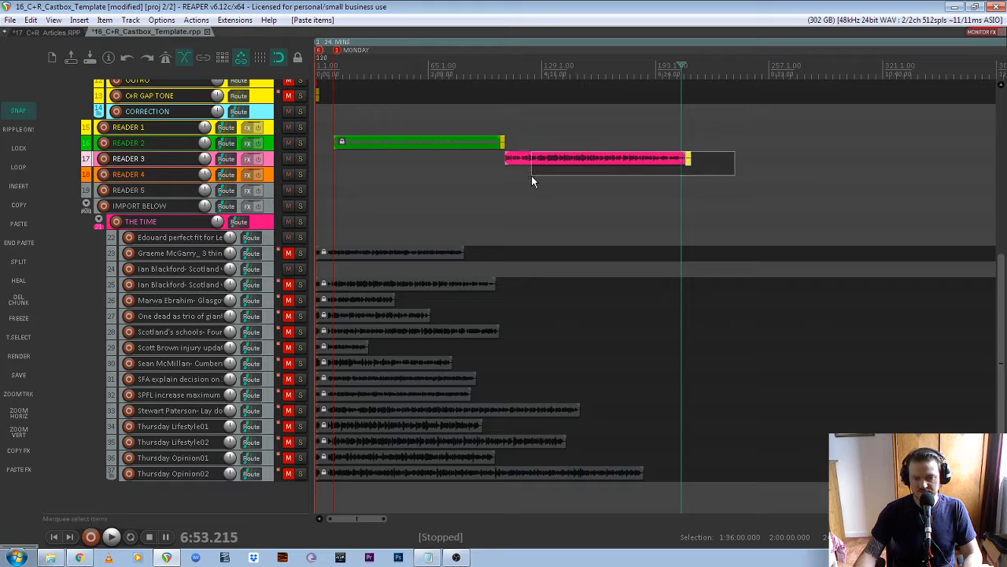
- Lock the pink READER 3 article in place
drag(532, 176, 560, 156)
right_click(560, 158)
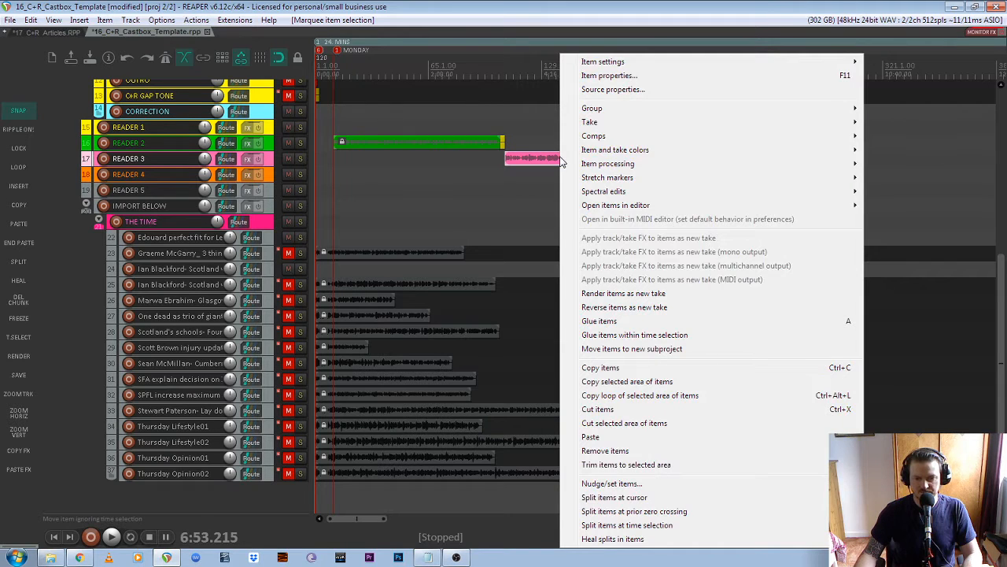
mouse_move(639, 61)
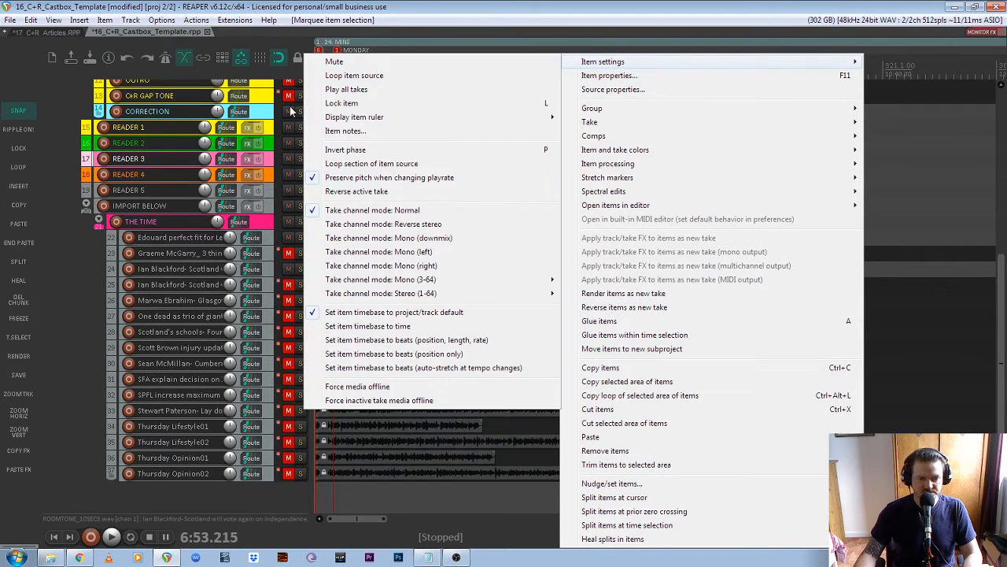
click(378, 104)
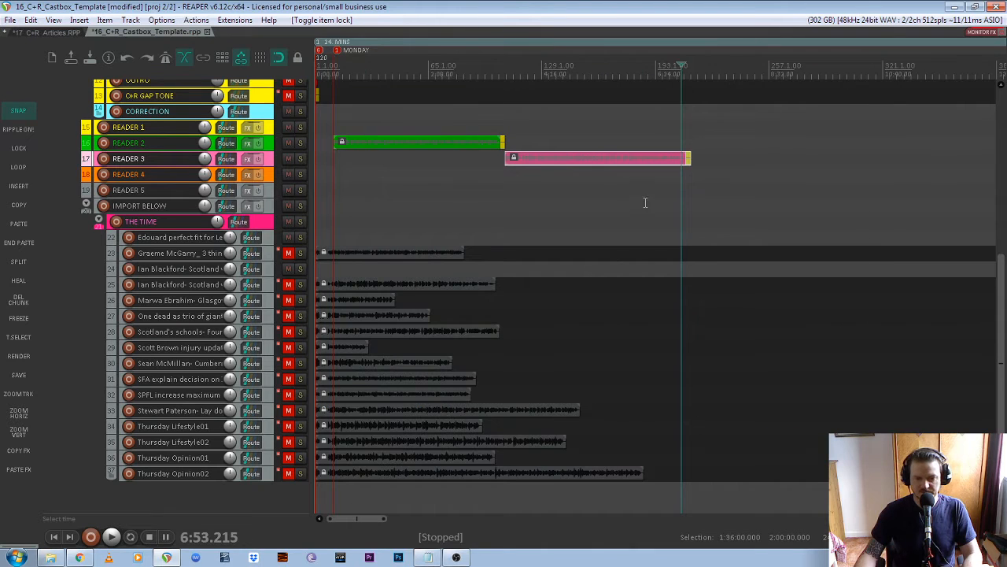
scroll(643, 200, up, 2)
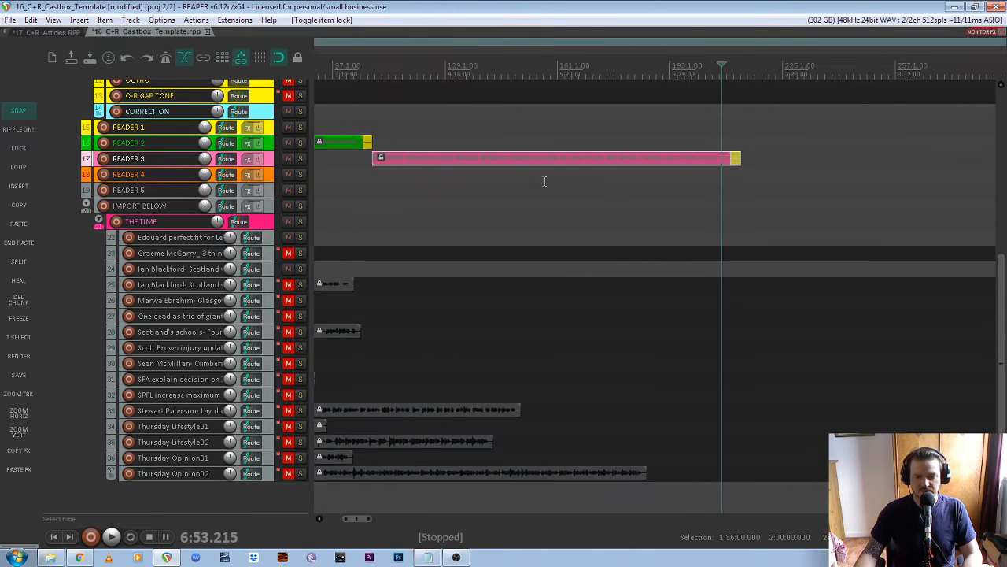
click(380, 159)
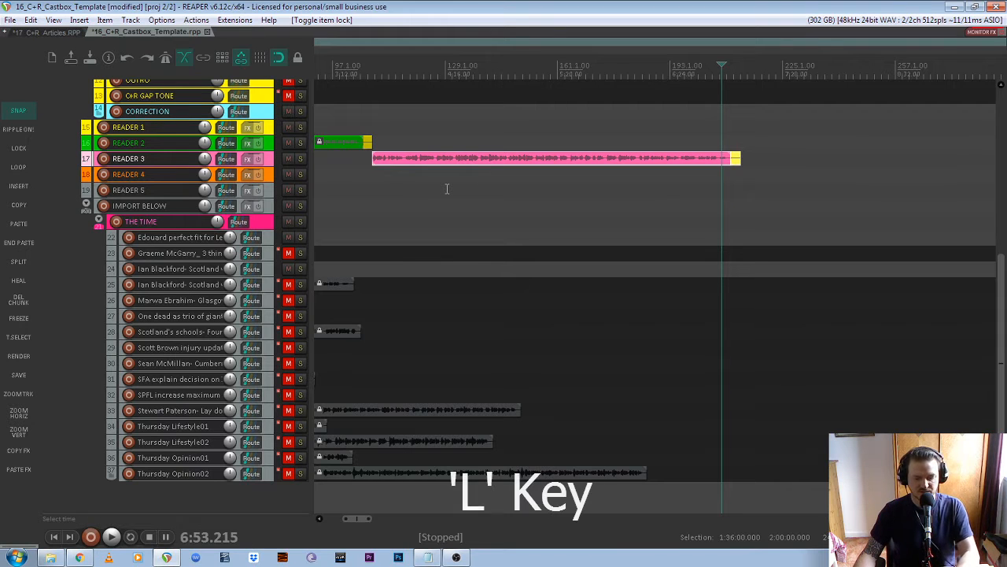
key(l)
scroll(552, 202, down, 4)
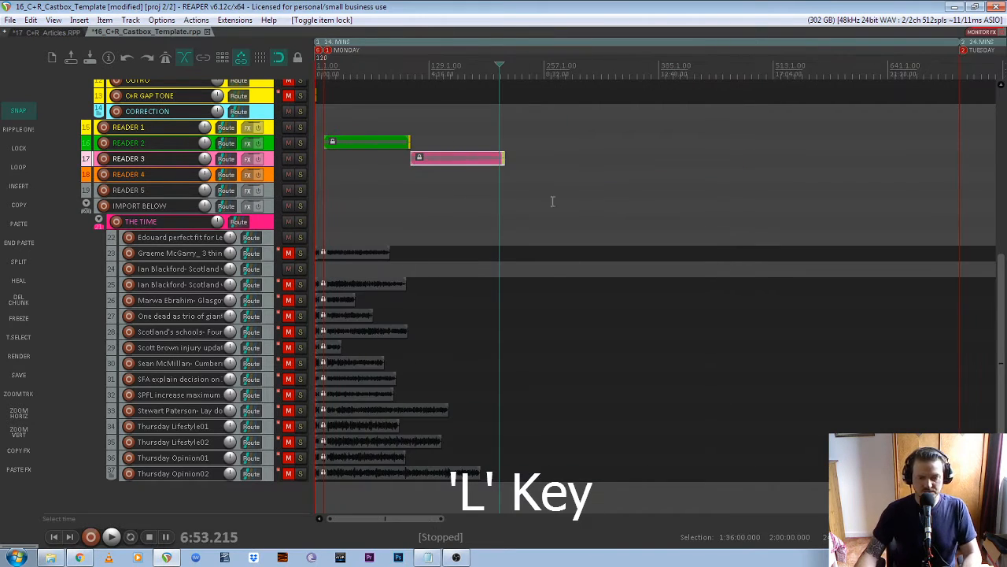
scroll(347, 398, up, 2)
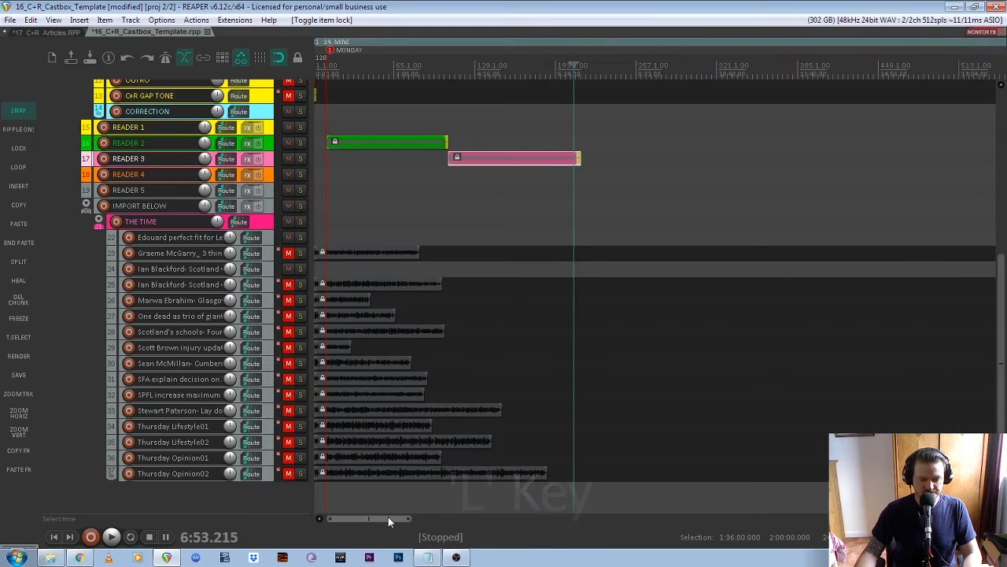
- Unmute and solo Thursday Lifestyle01 to preview it, then turn the solo off
click(288, 426)
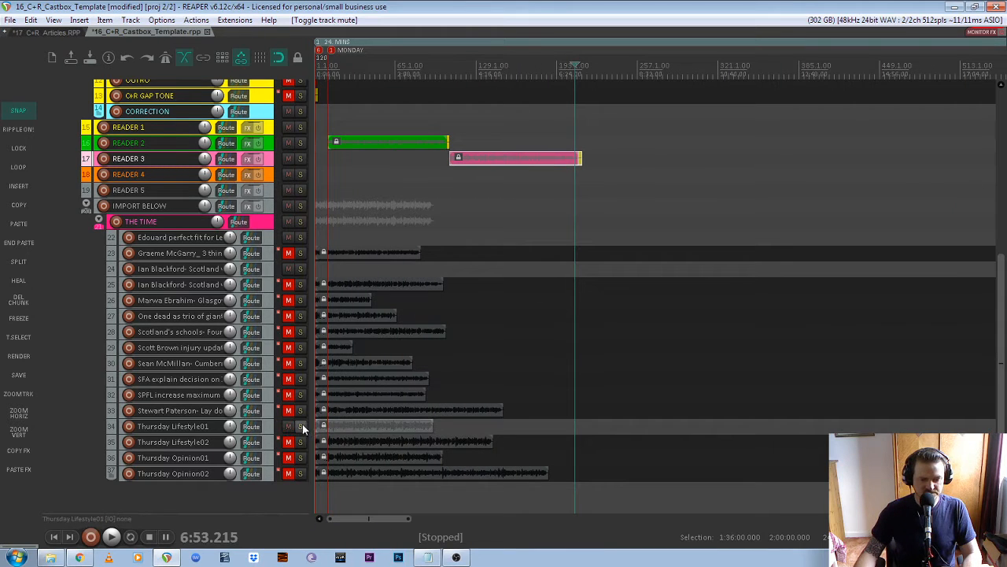
click(299, 425)
click(346, 76)
key(space)
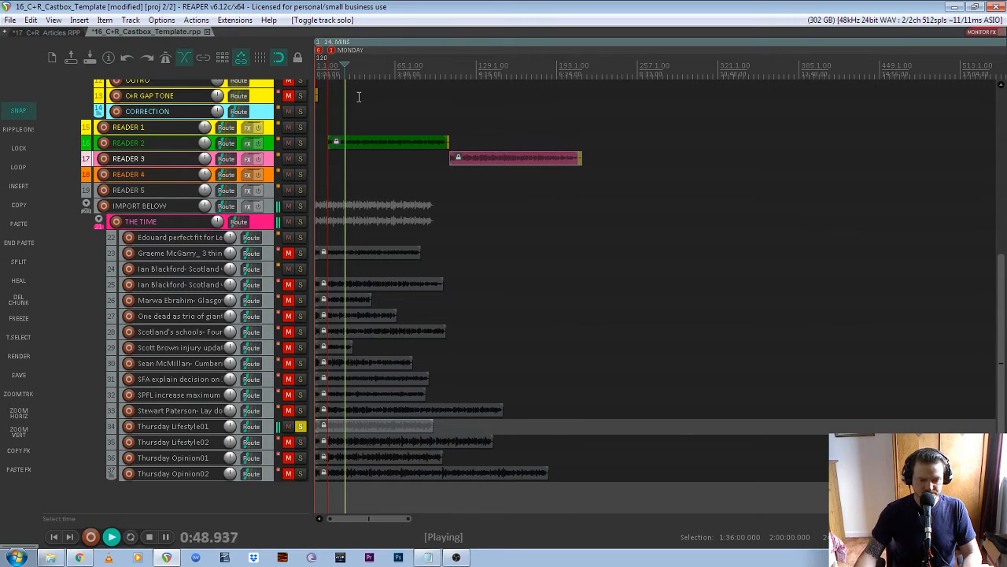
key(space)
click(301, 426)
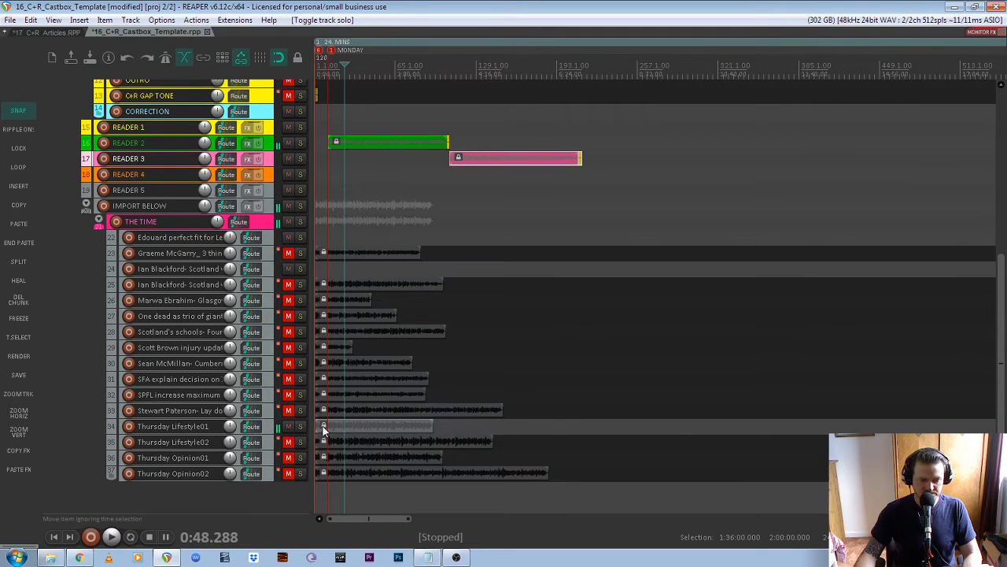
- Move Thursday Lifestyle01 onto READER 4 after the pink item and paste a gap tone after it
drag(323, 427, 625, 182)
scroll(623, 181, up, 2)
click(591, 178)
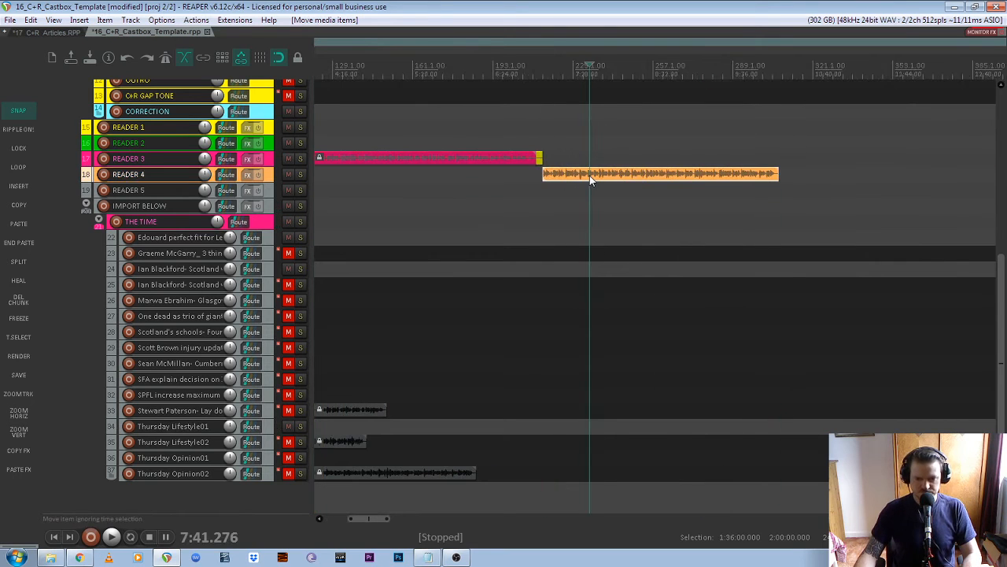
click(17, 243)
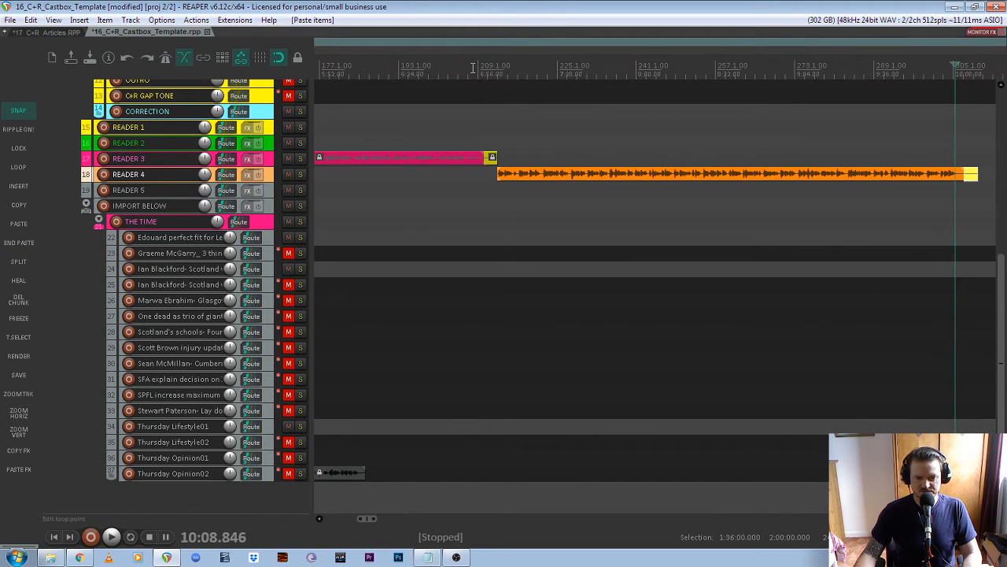
- Play the transition between the READER 3 and READER 4 articles
click(472, 68)
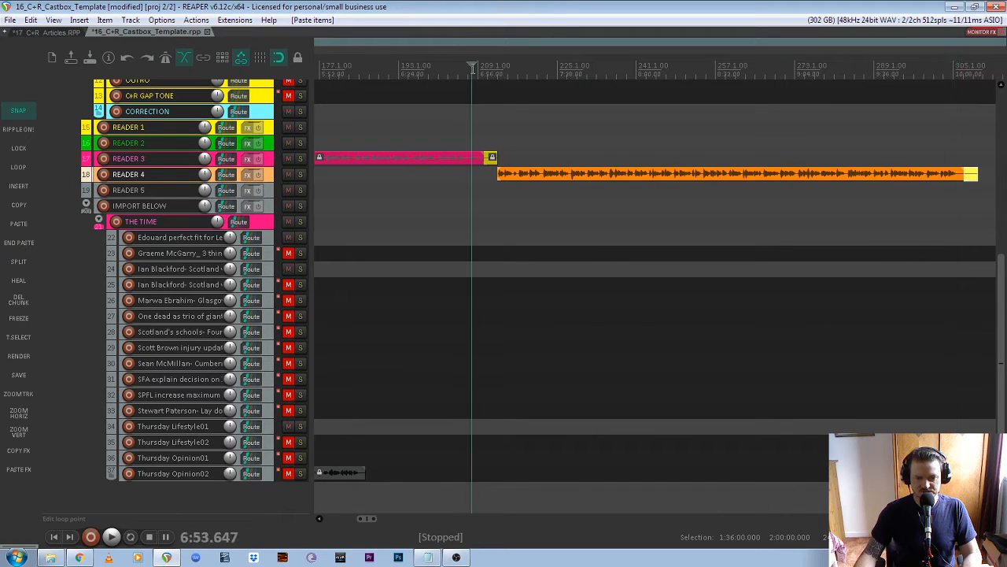
key(space)
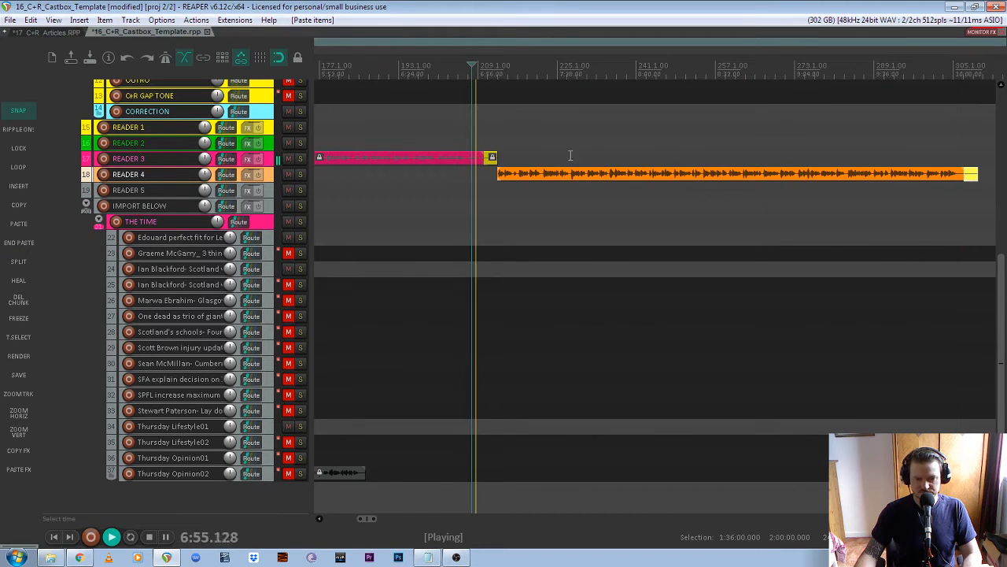
scroll(489, 161, down, 2)
scroll(489, 161, down, 3)
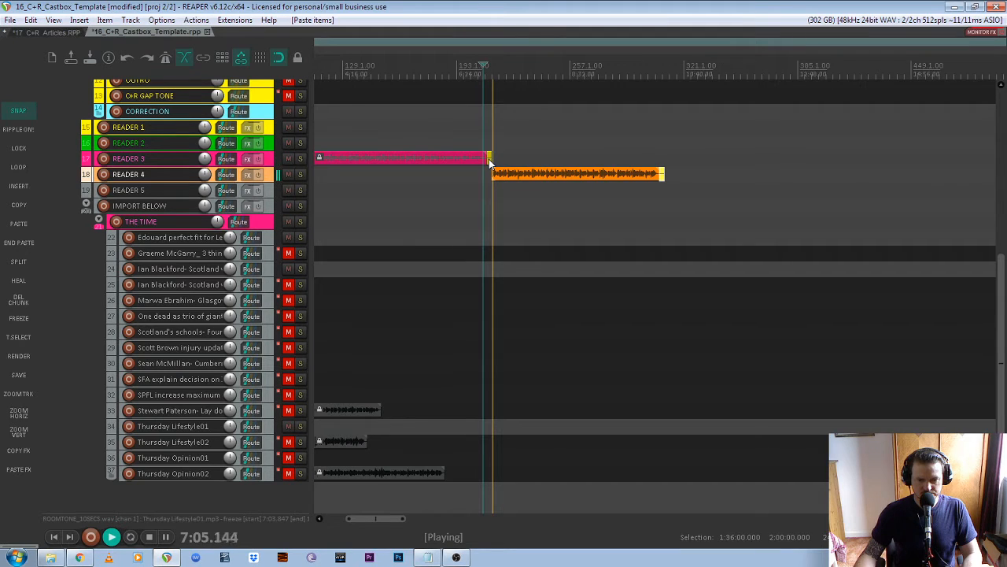
scroll(489, 162, up, 2)
key(space)
- Lock the orange READER 4 item with L
click(527, 175)
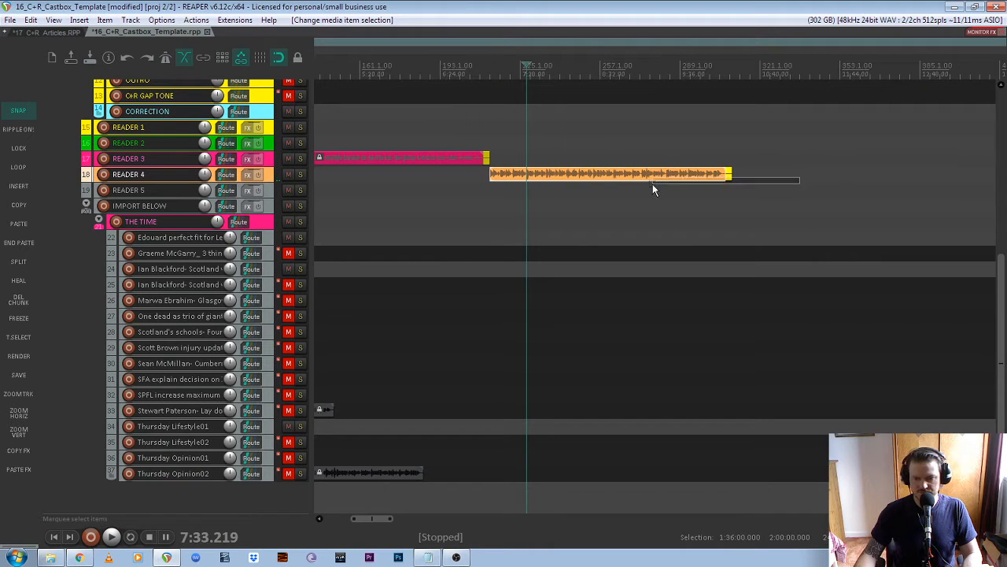
key(l)
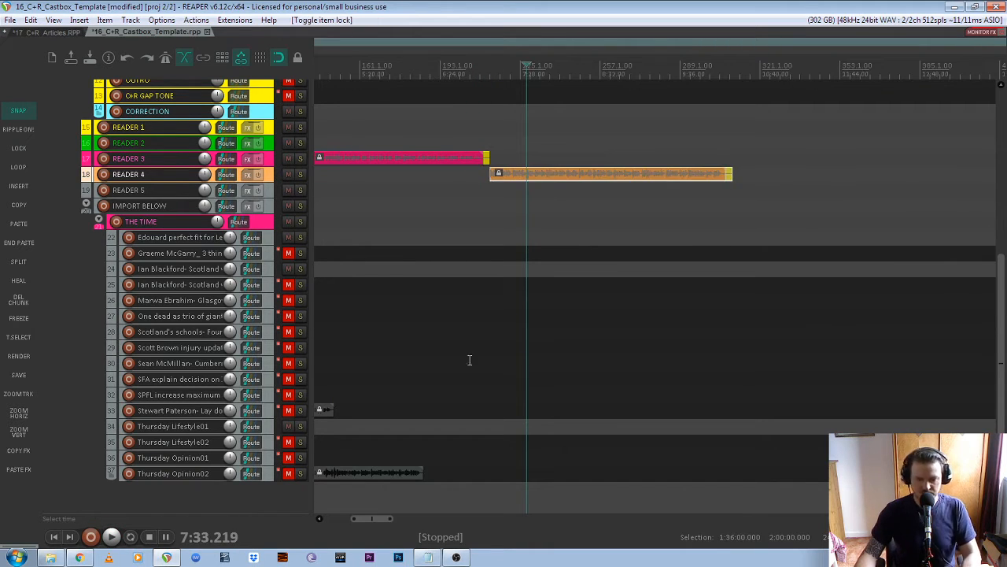
scroll(394, 486, down, 3)
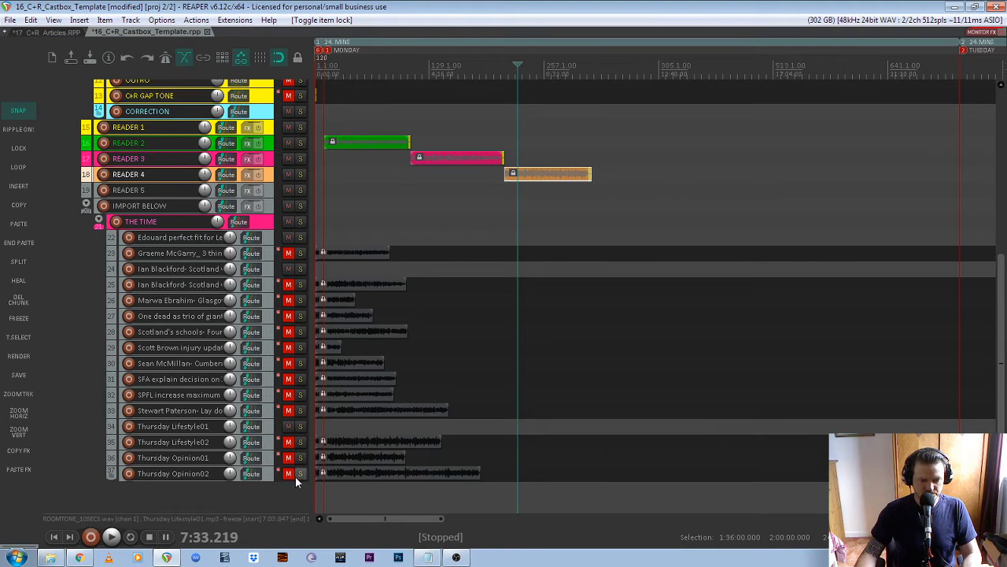
- Move the Thursday Opinion02 article onto READER 5, right after the orange READER 4 item
click(322, 474)
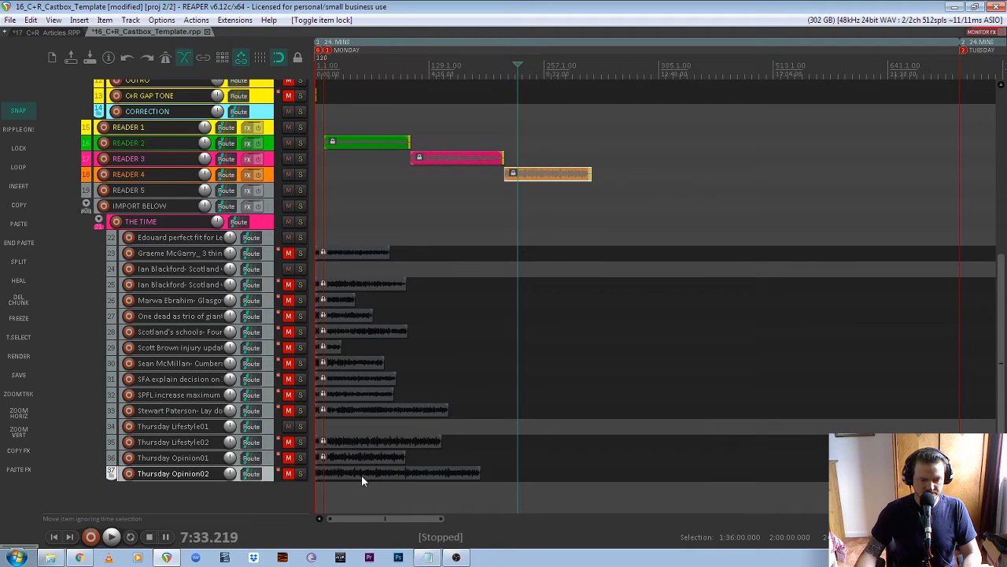
drag(362, 476, 653, 191)
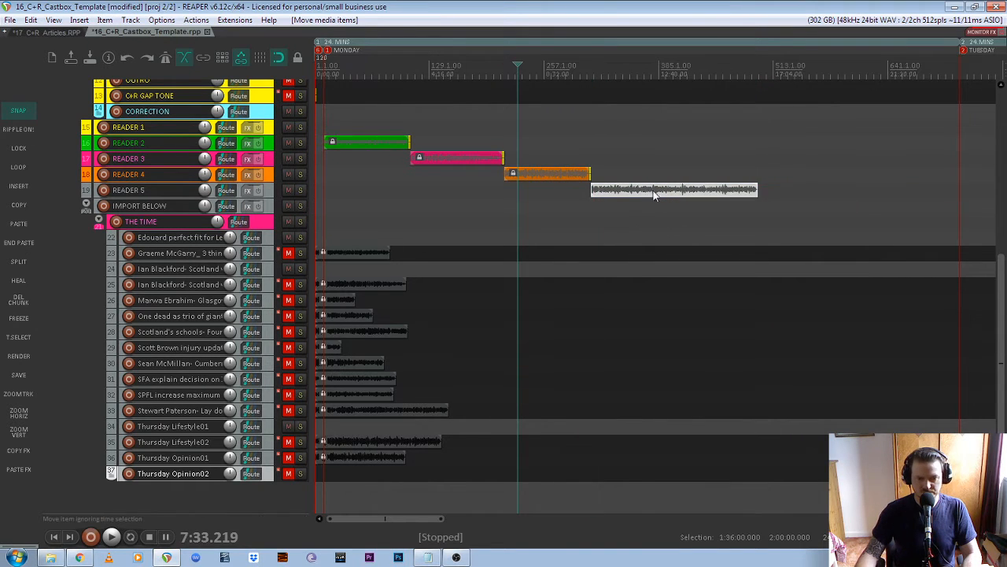
scroll(330, 189, down, 3)
scroll(521, 194, up, 5)
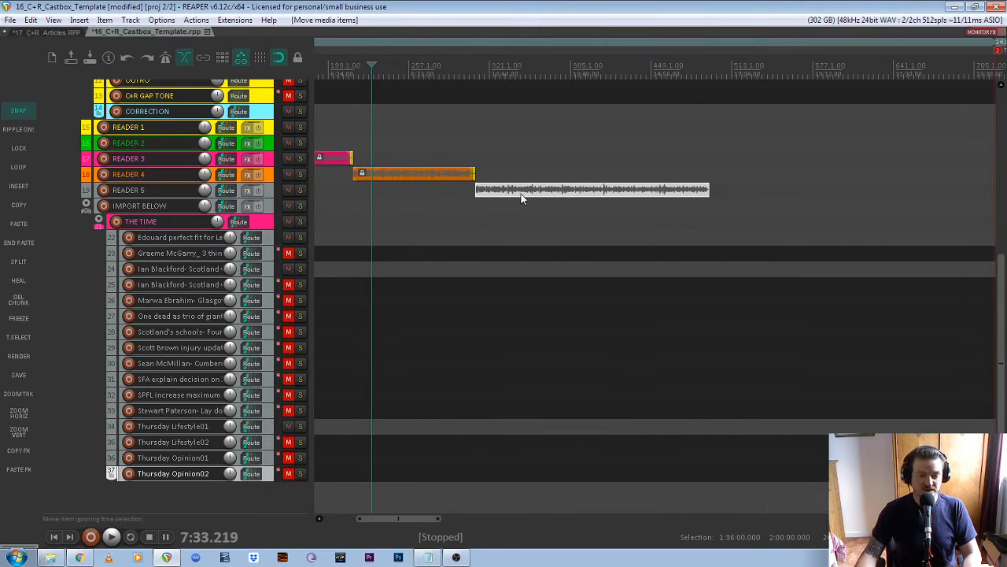
scroll(567, 195, down, 2)
- Paste a gap tone at the end of the READER 5 item with END PASTE
click(597, 193)
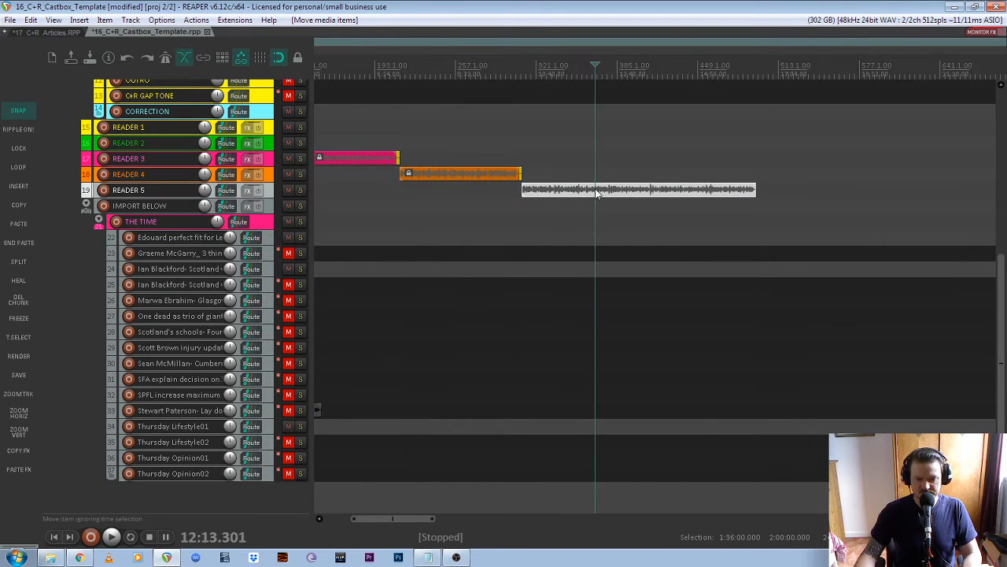
click(636, 191)
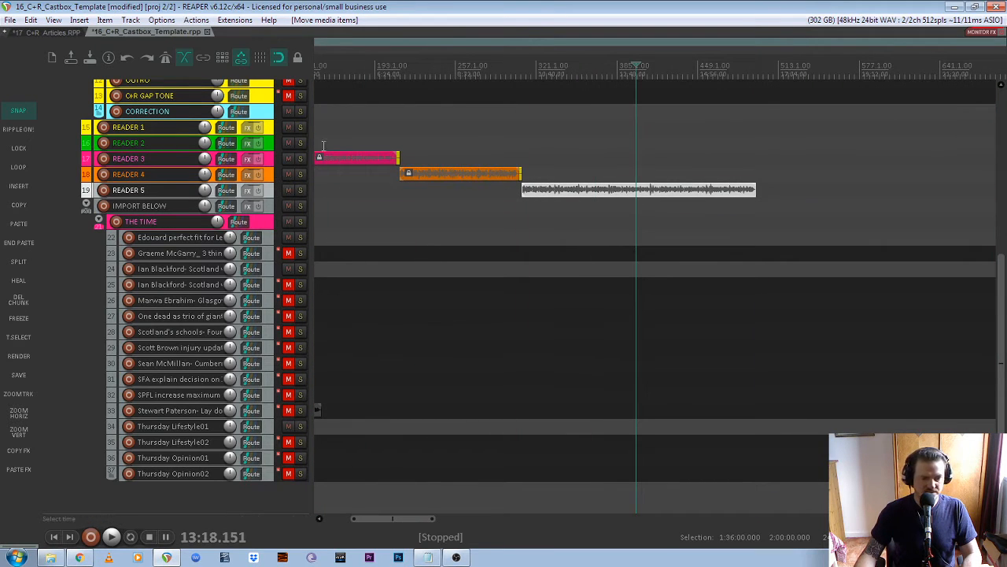
click(16, 249)
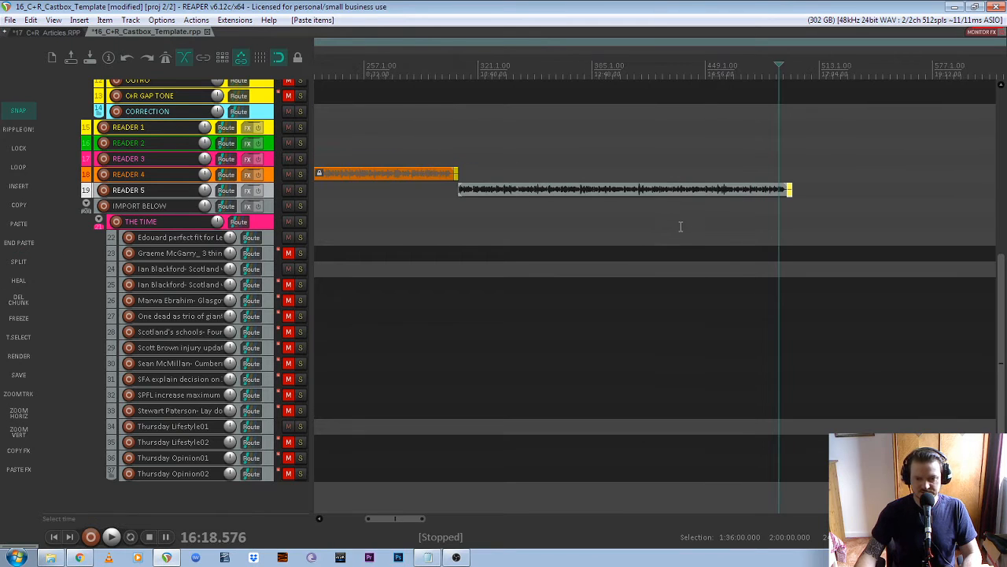
- Play back the READER 4 to READER 5 join to check the transition
scroll(453, 162, up, 2)
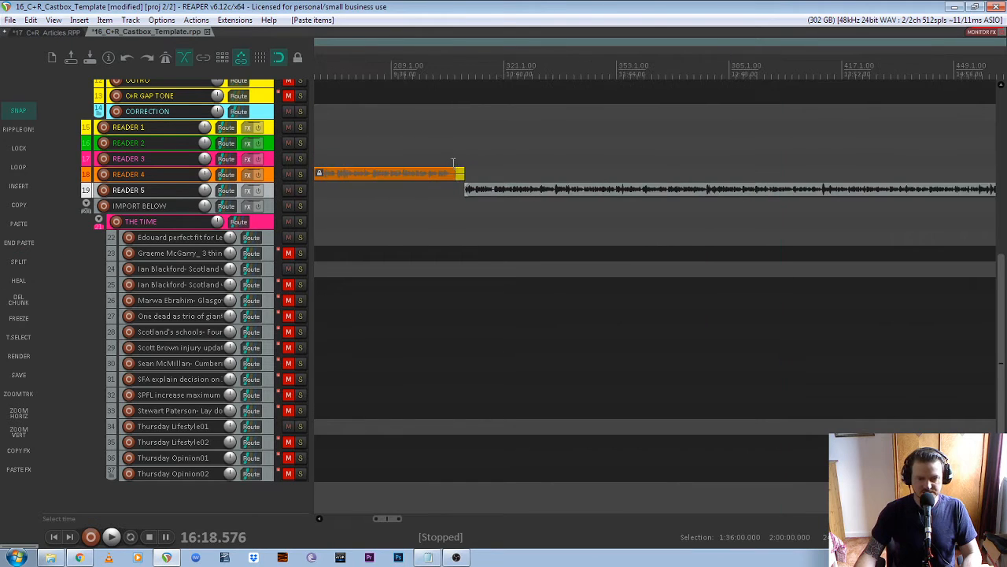
click(441, 74)
key(space)
scroll(454, 110, up, 2)
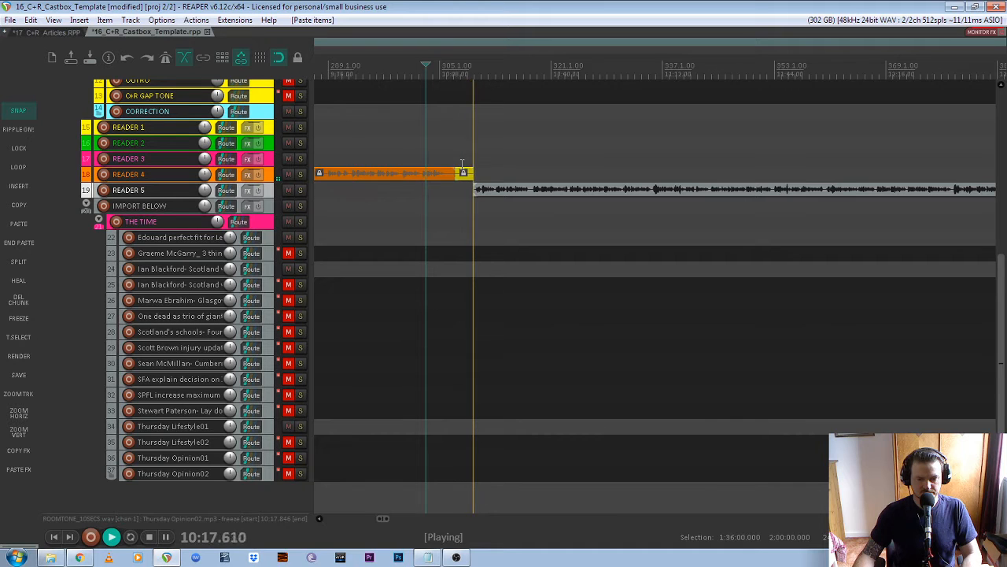
scroll(500, 207, down, 3)
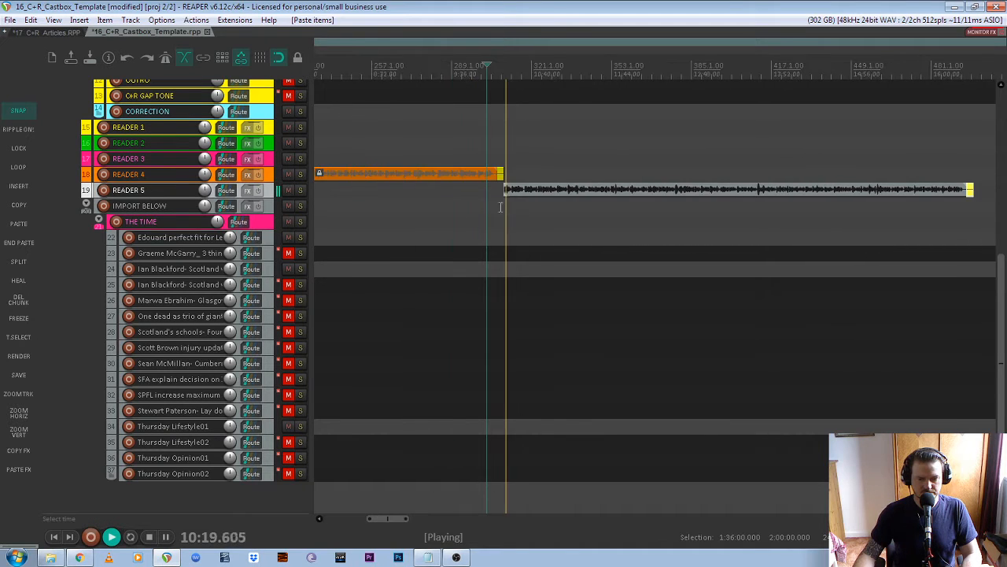
scroll(501, 207, down, 4)
key(space)
scroll(540, 202, up, 2)
- Select the READER 5 item and lock it in place
drag(720, 204, 541, 203)
right_click(541, 202)
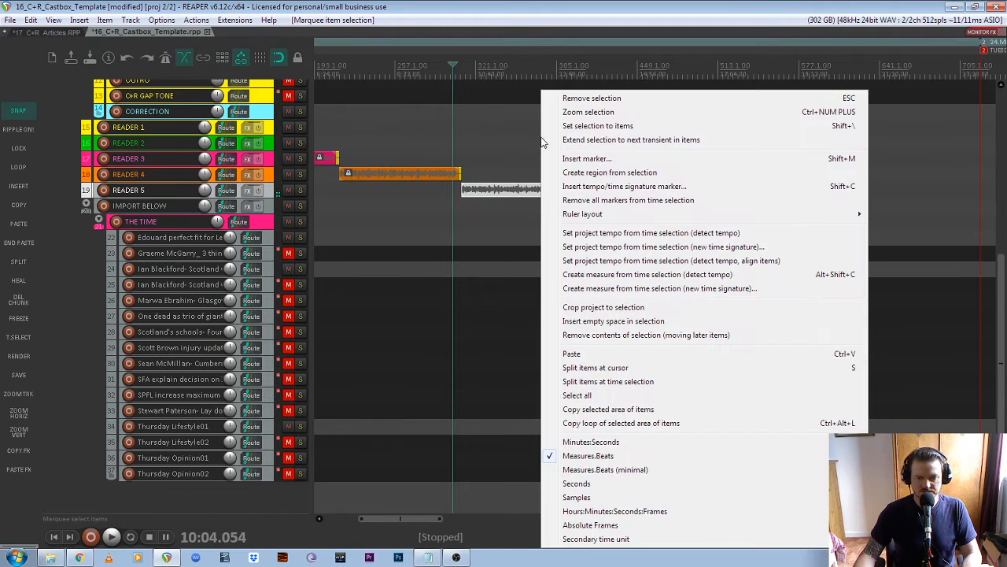
click(511, 147)
drag(520, 151, 747, 198)
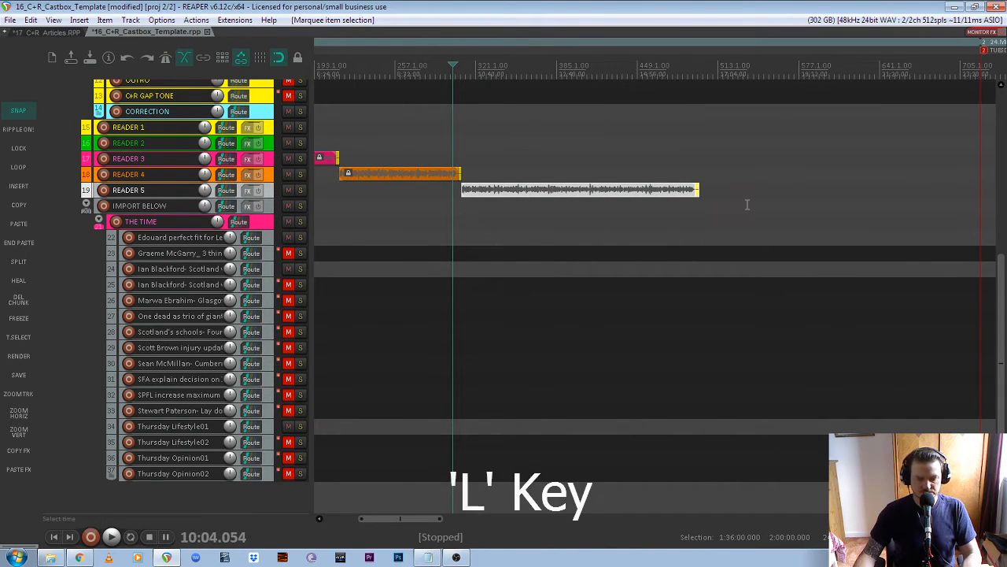
key(l)
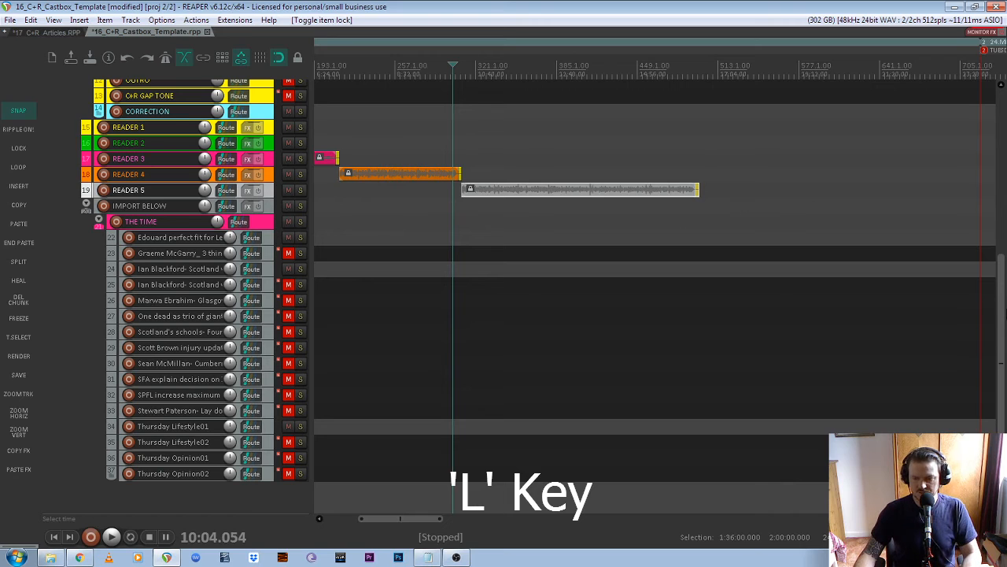
scroll(788, 184, down, 1)
scroll(387, 180, down, 3)
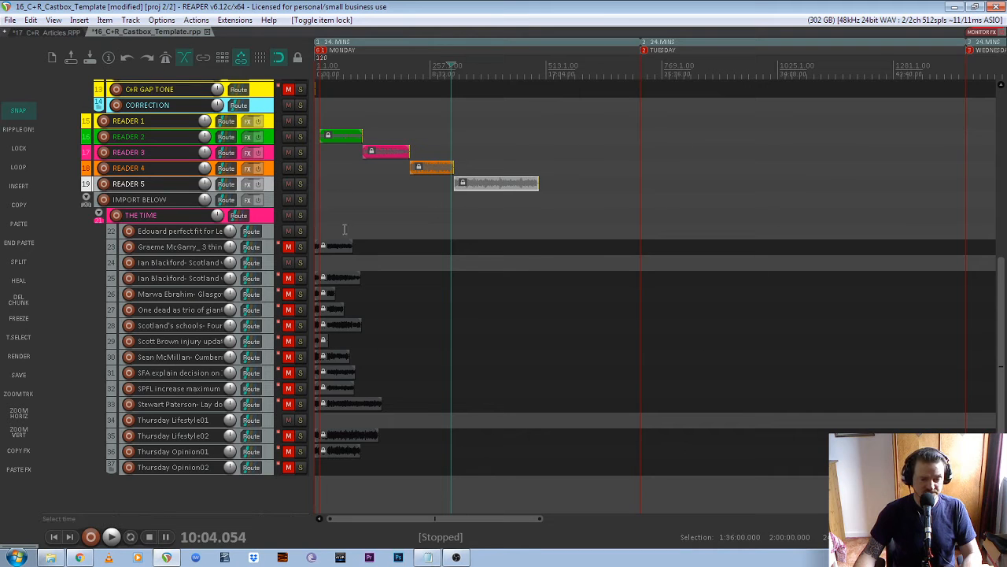
- Move the next article onto the READER 2 track after the READER 5 article
click(323, 248)
drag(337, 251, 530, 139)
scroll(571, 135, up, 4)
scroll(450, 138, up, 2)
scroll(472, 77, up, 1)
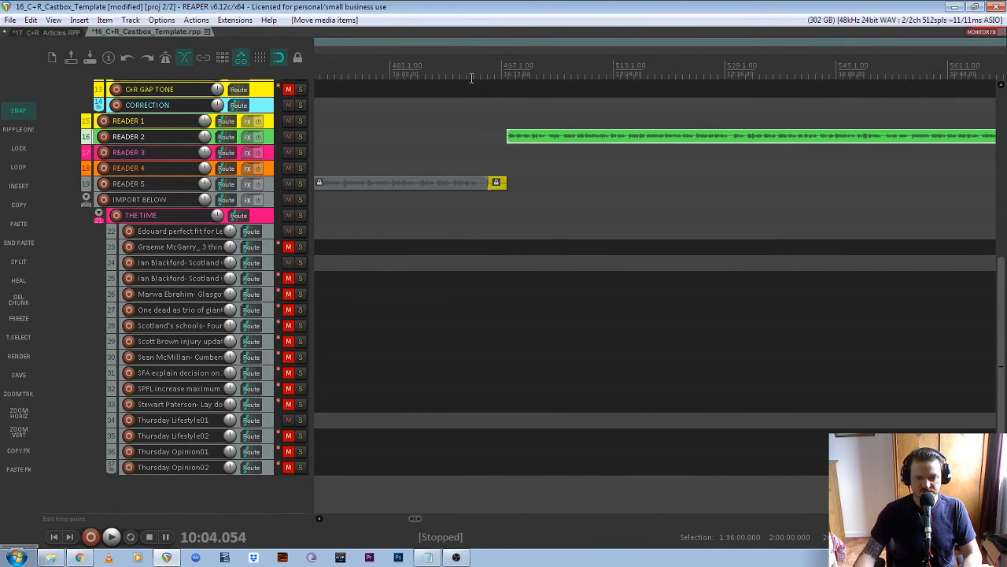
- Play the green READER 2 item from around 16:25 up to its end
click(478, 74)
click(472, 71)
key(space)
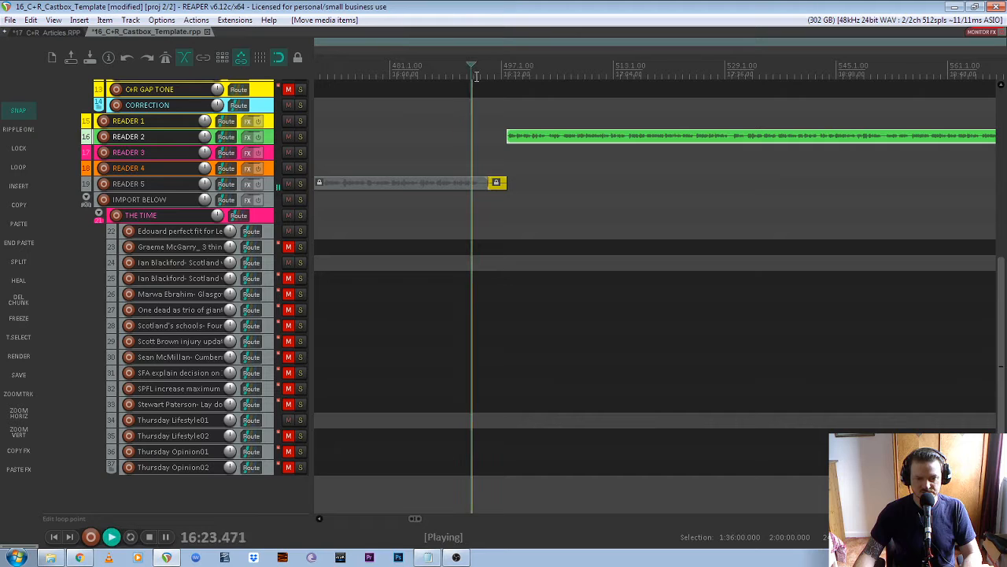
scroll(580, 153, down, 3)
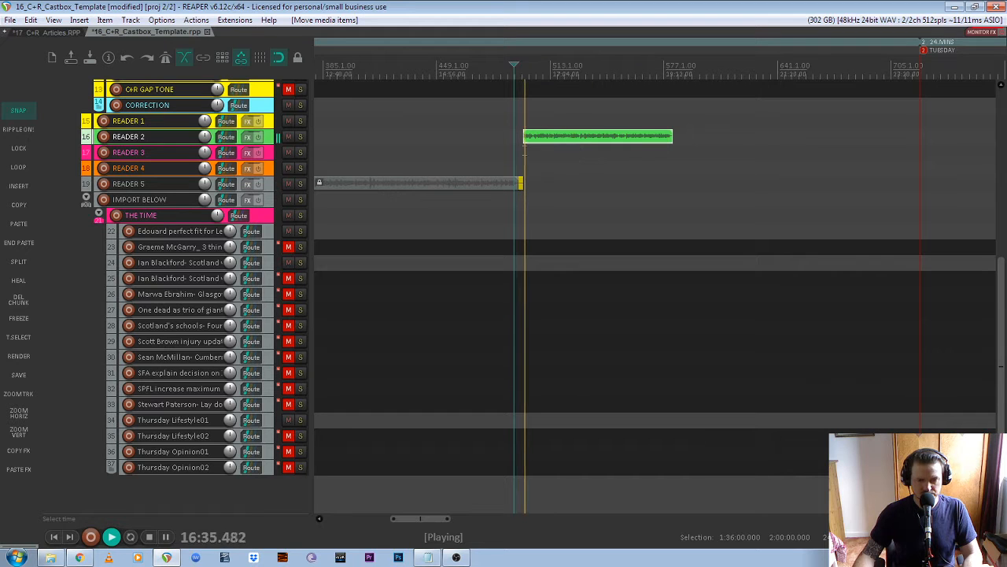
key(space)
- Paste a gap tone at the green item's end and lock the item
click(562, 137)
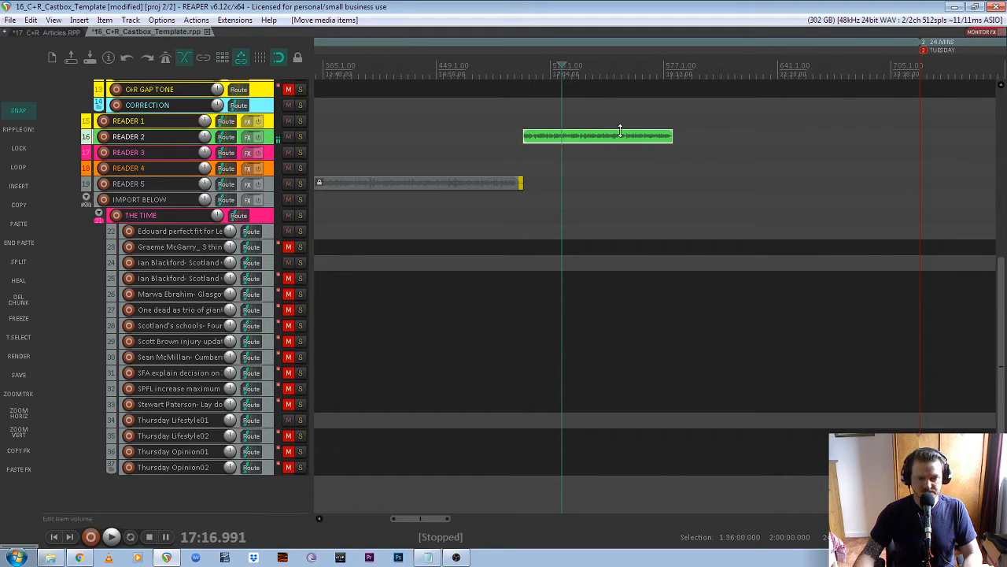
click(19, 242)
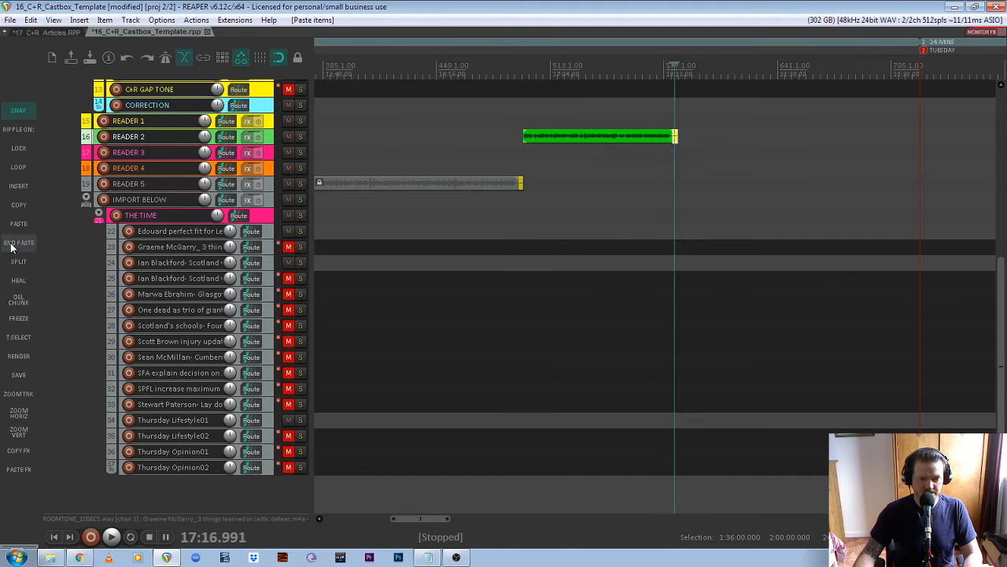
scroll(598, 170, up, 2)
drag(606, 113, 746, 152)
key(l)
scroll(567, 266, down, 3)
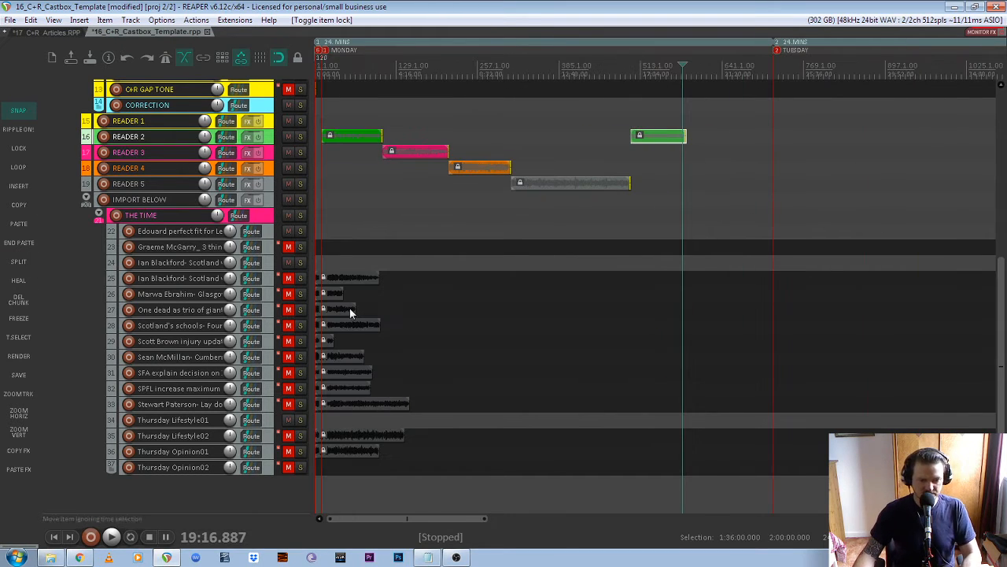
- Move the Scotland independence article from track 25 onto READER 3 after the green item
click(337, 282)
drag(338, 279, 716, 160)
scroll(717, 160, up, 2)
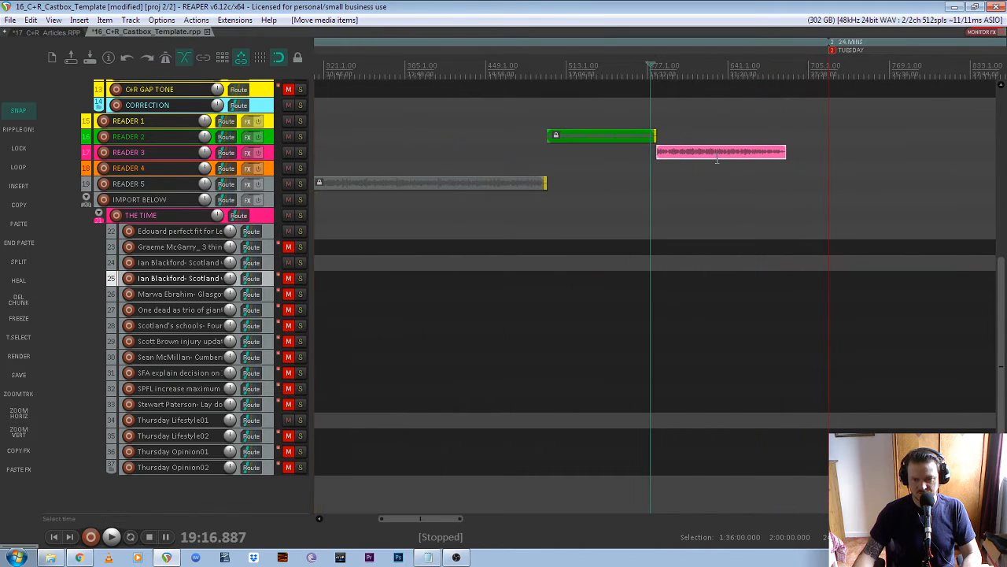
scroll(678, 155, up, 2)
- Play back the transition into the new READER 3 article
key(space)
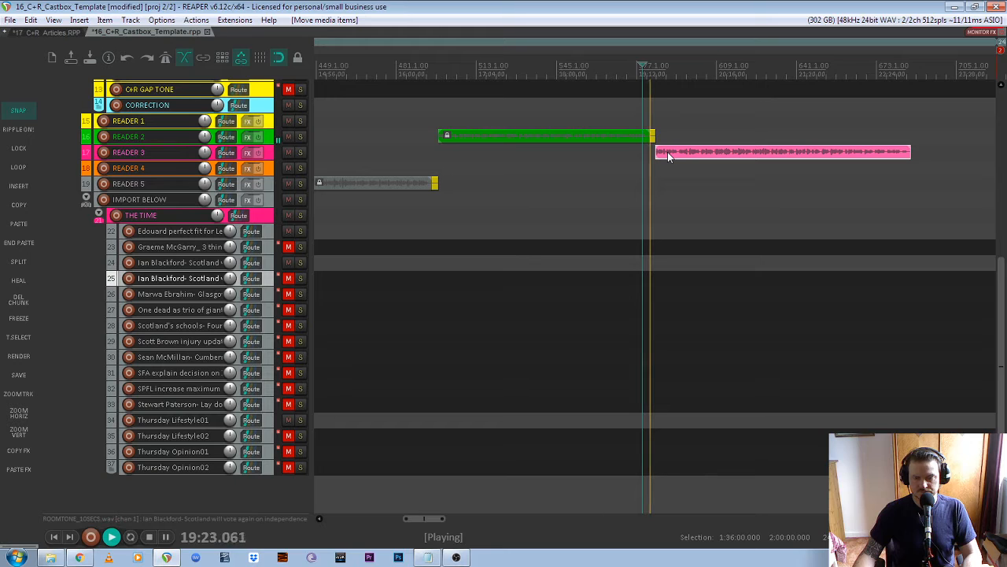
scroll(668, 152, down, 4)
scroll(724, 163, up, 4)
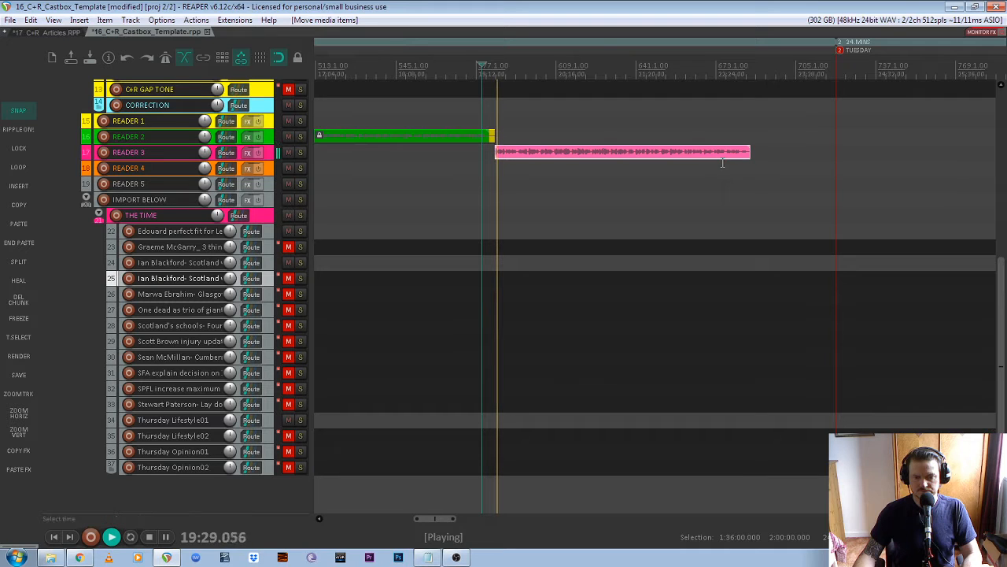
key(space)
- Paste a gap tone at the end of the pink READER 3 item
click(544, 155)
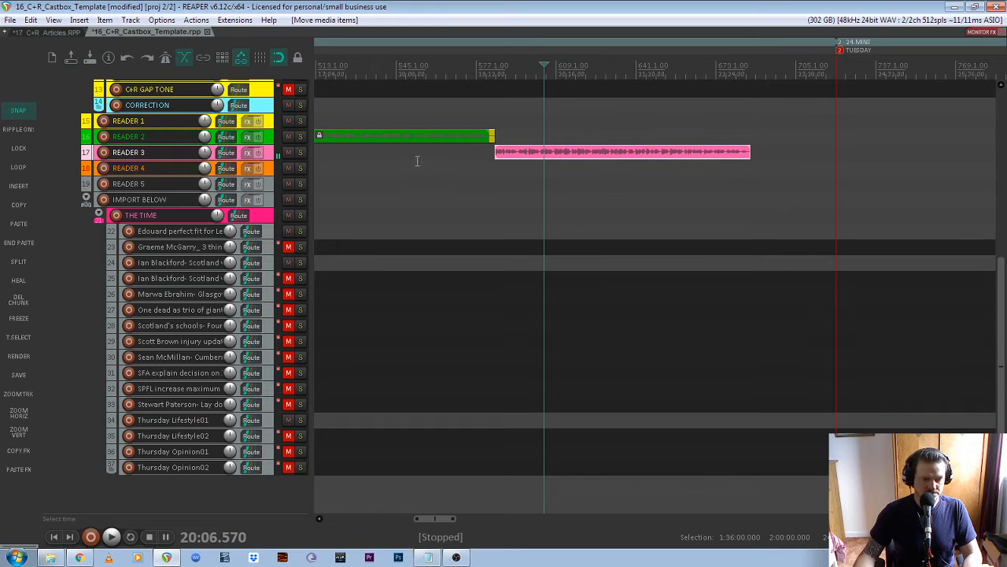
click(17, 248)
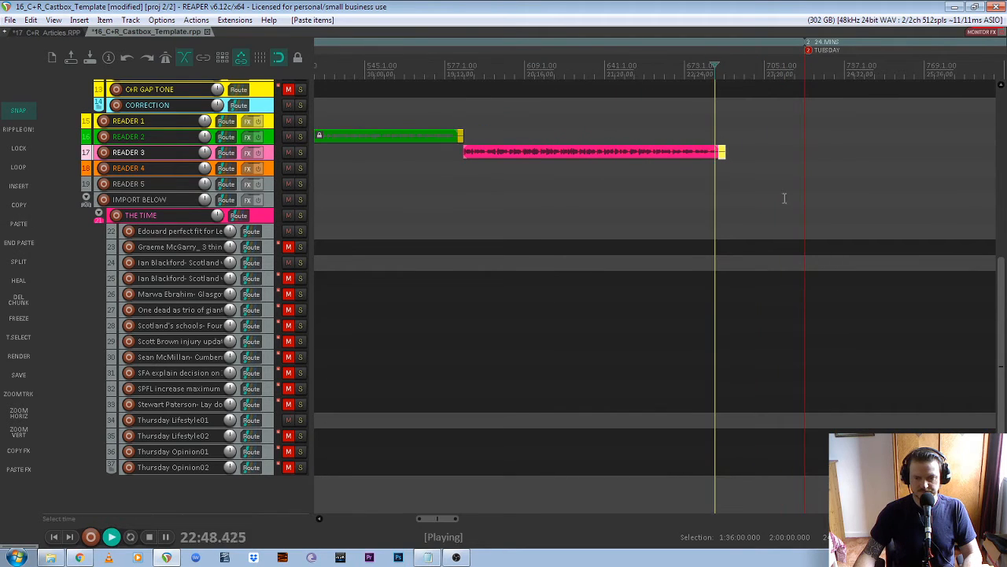
key(space)
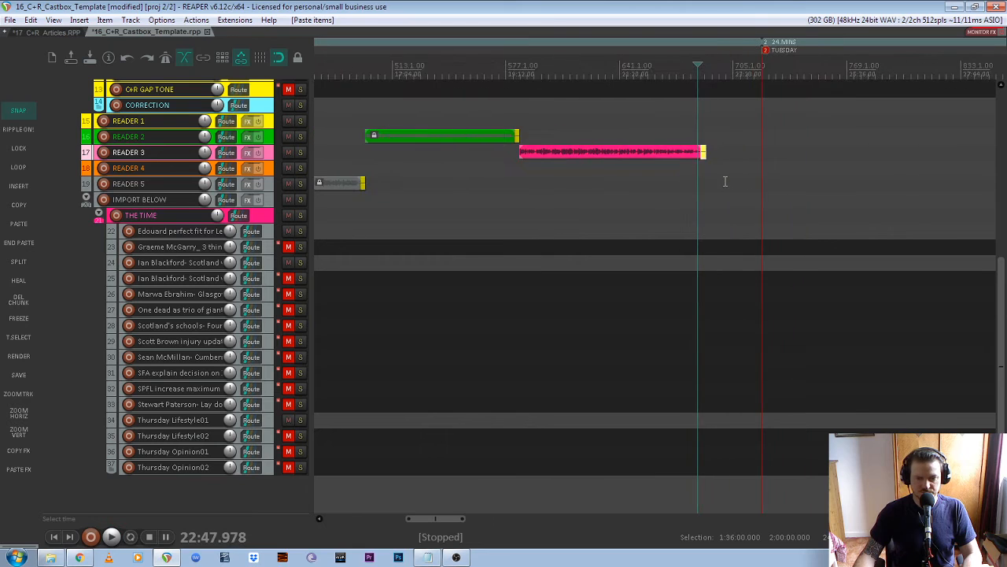
scroll(725, 182, down, 3)
click(318, 404)
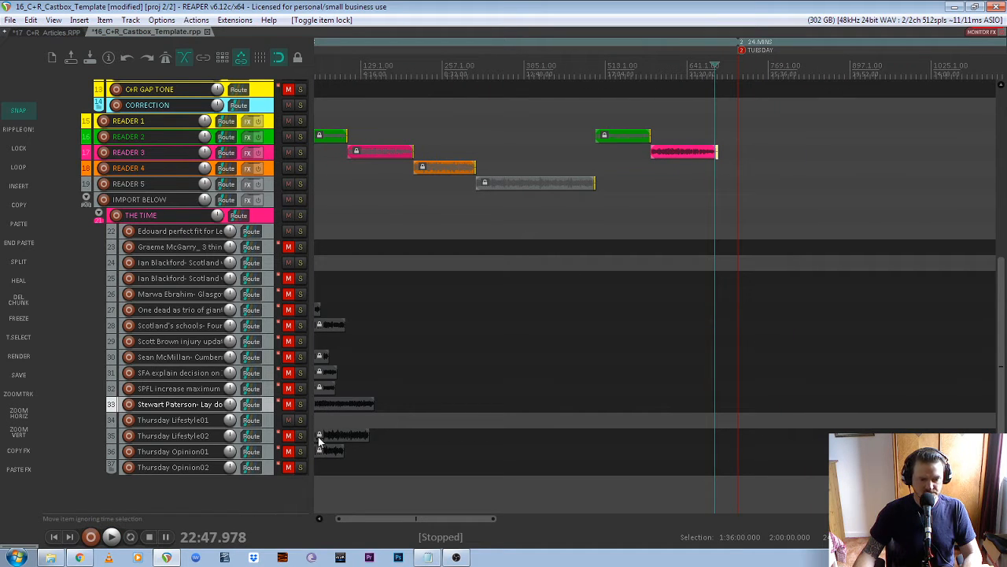
- Butt the Thursday Lifestyle02 article against the pink item on READER 4, then lock the pink item
drag(319, 441, 794, 170)
scroll(684, 179, up, 6)
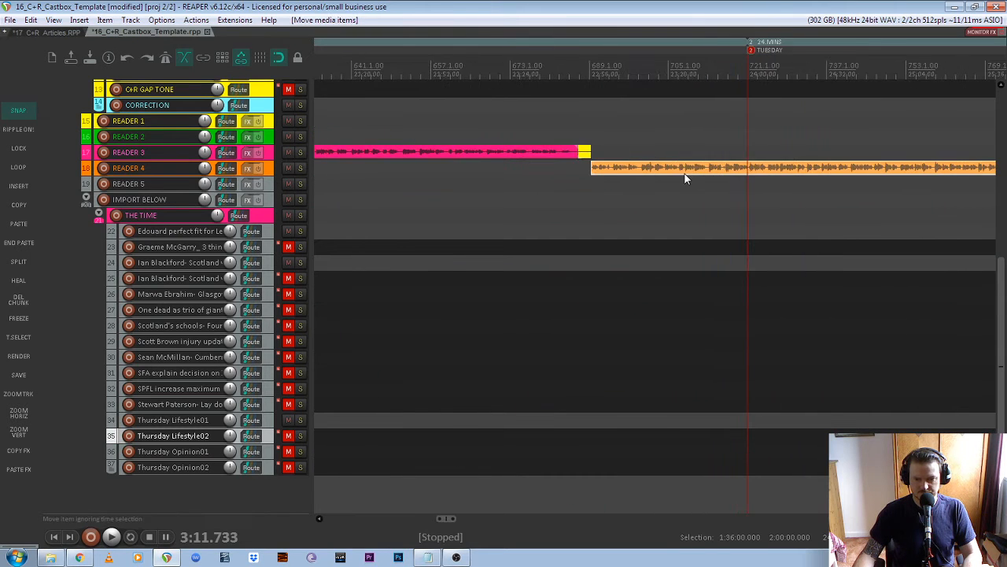
mouse_move(691, 170)
mouse_down()
mouse_move(713, 172)
mouse_move(692, 170)
mouse_up()
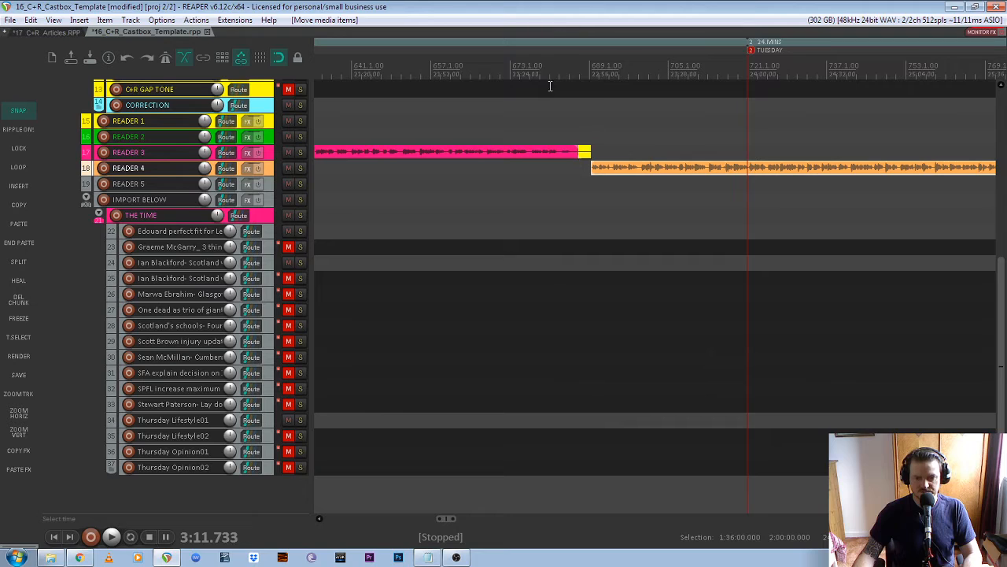
drag(557, 120, 616, 150)
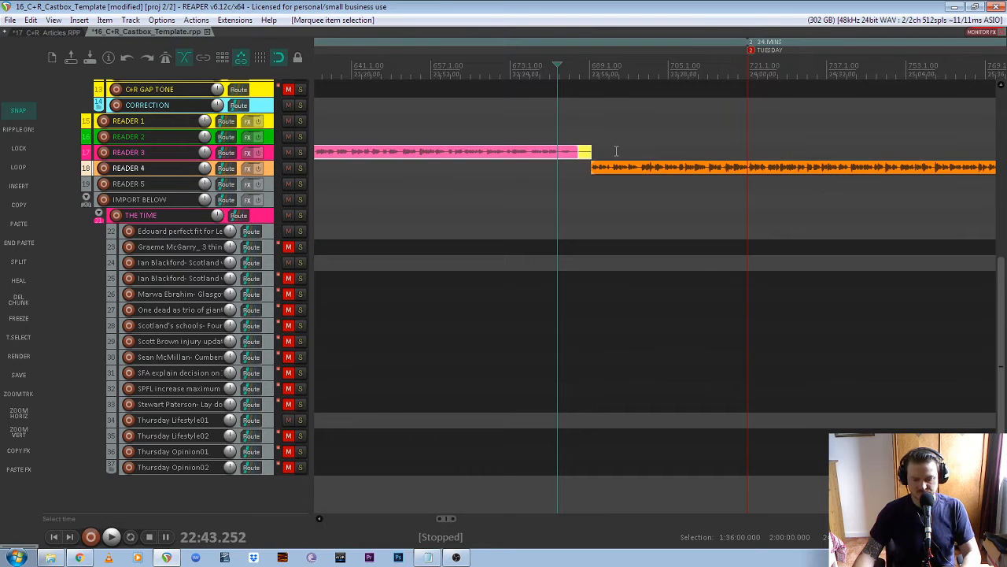
key(l)
- Play back the join between the READER 3 and READER 4 articles
key(space)
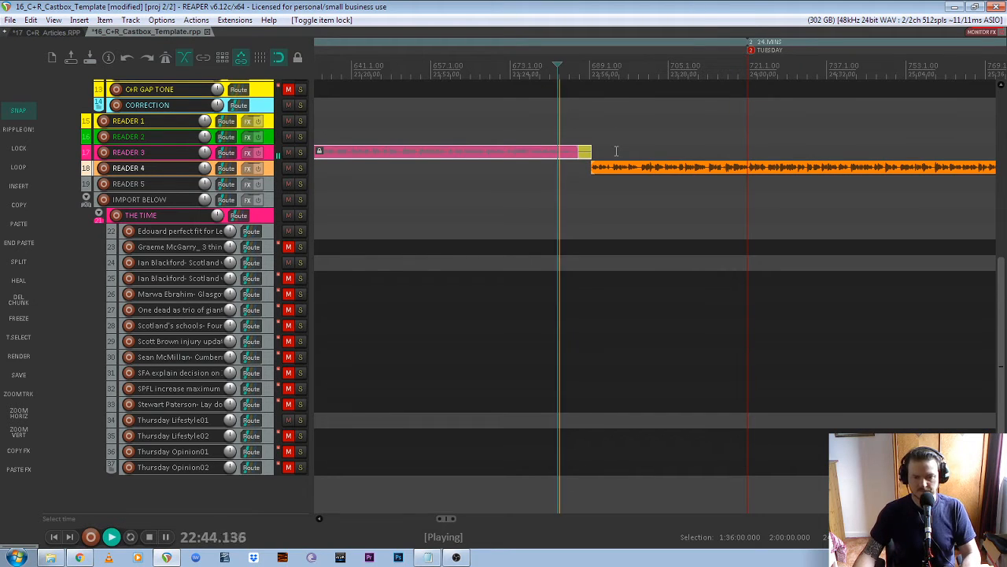
scroll(598, 166, down, 4)
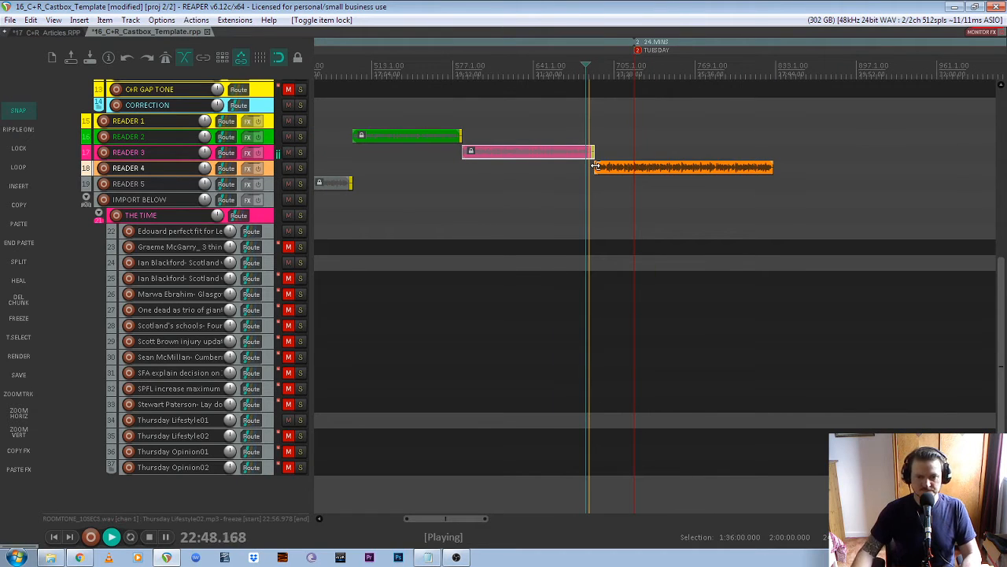
scroll(636, 168, down, 5)
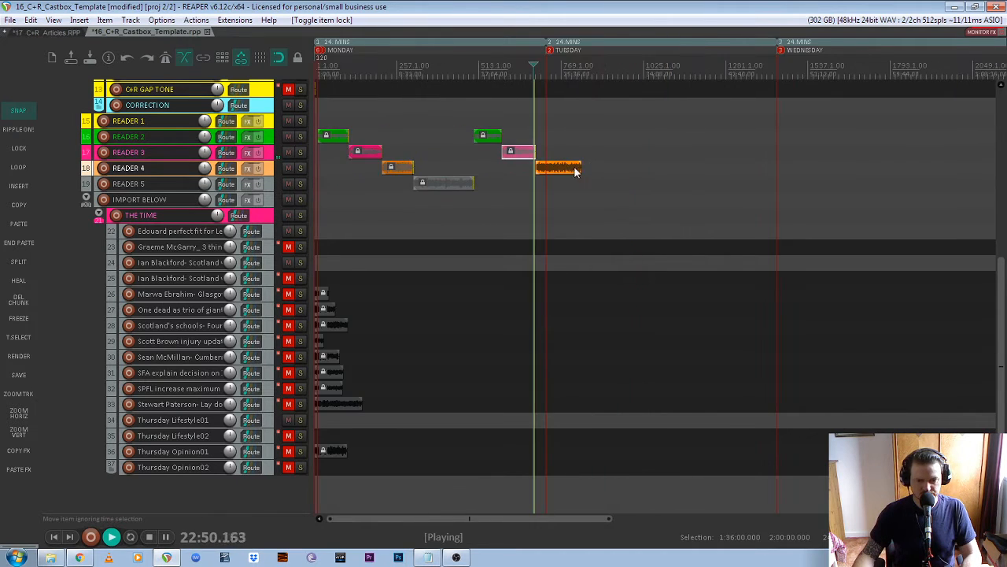
scroll(544, 179, up, 6)
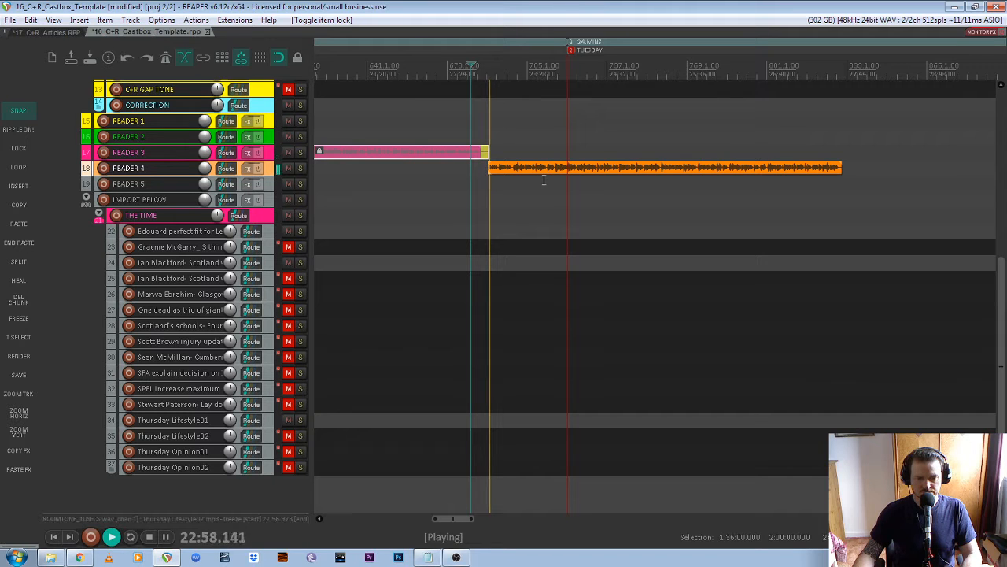
key(space)
- Paste a gap tone at the READER 4 item's end and lock the item with its tone
click(586, 168)
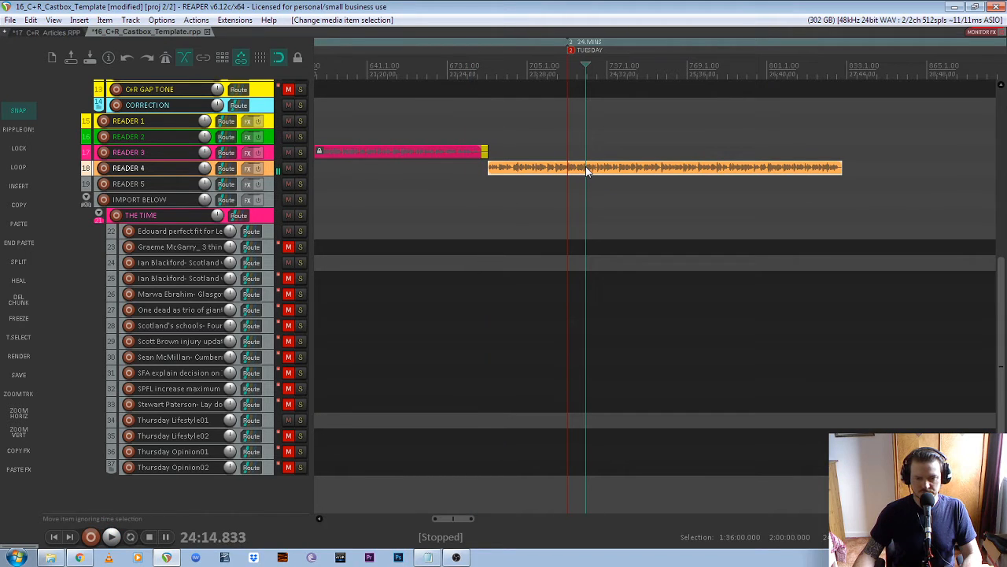
click(18, 243)
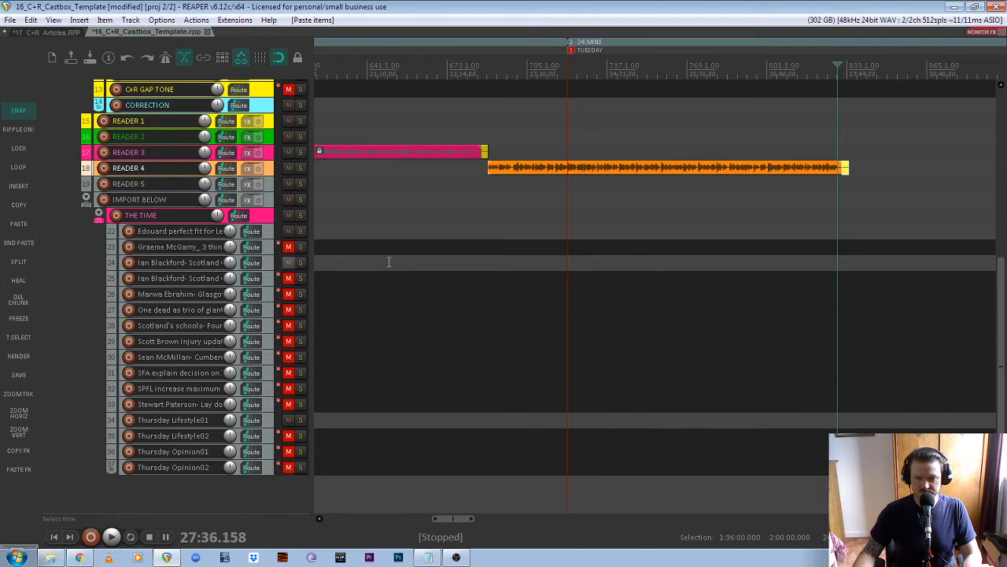
drag(797, 149, 885, 177)
key(l)
scroll(658, 200, down, 5)
scroll(615, 196, down, 2)
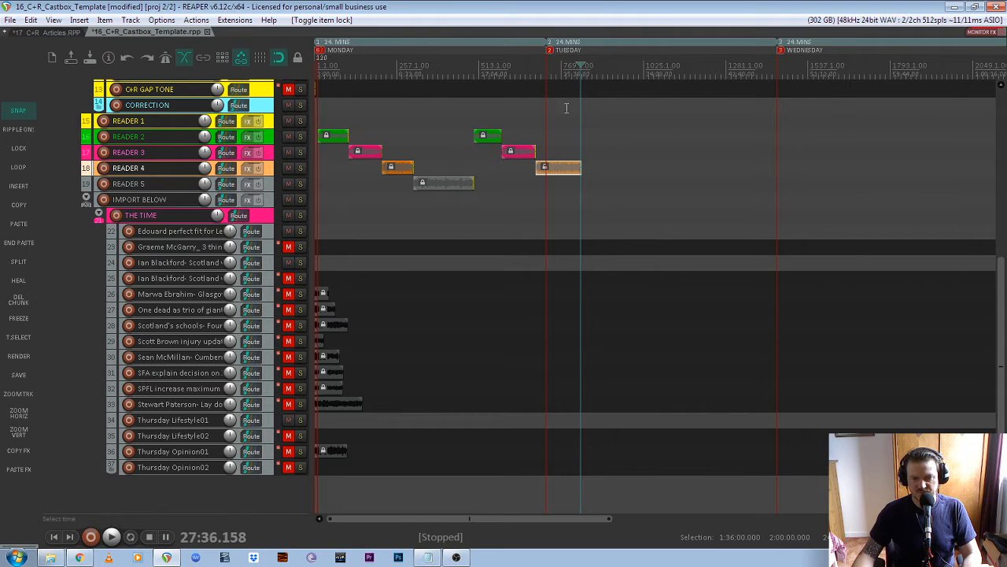
scroll(566, 108, up, 5)
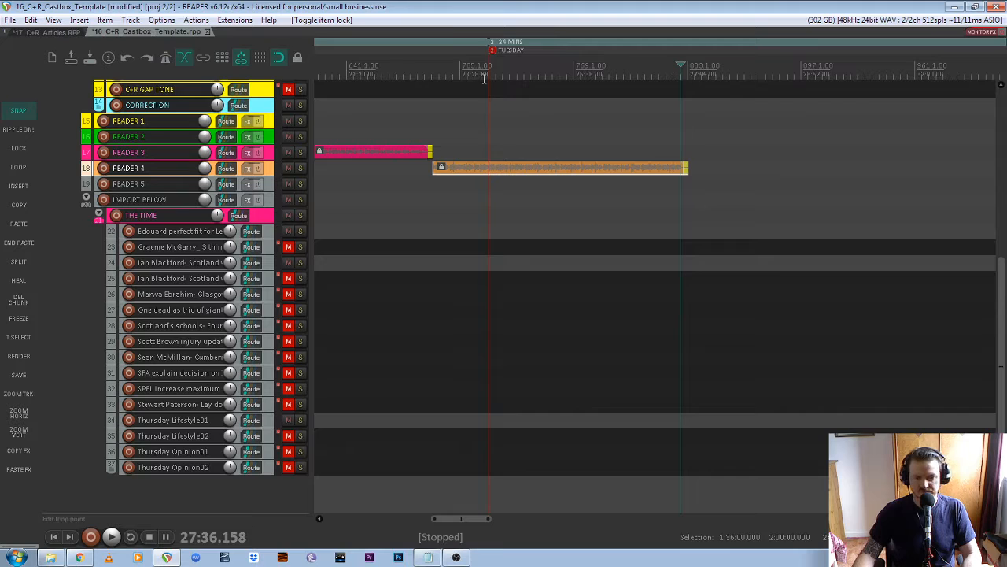
- Move the TUESDAY marker to about 27:45, where the READER 4 gap tone ends
scroll(484, 79, down, 1)
scroll(560, 158, up, 1)
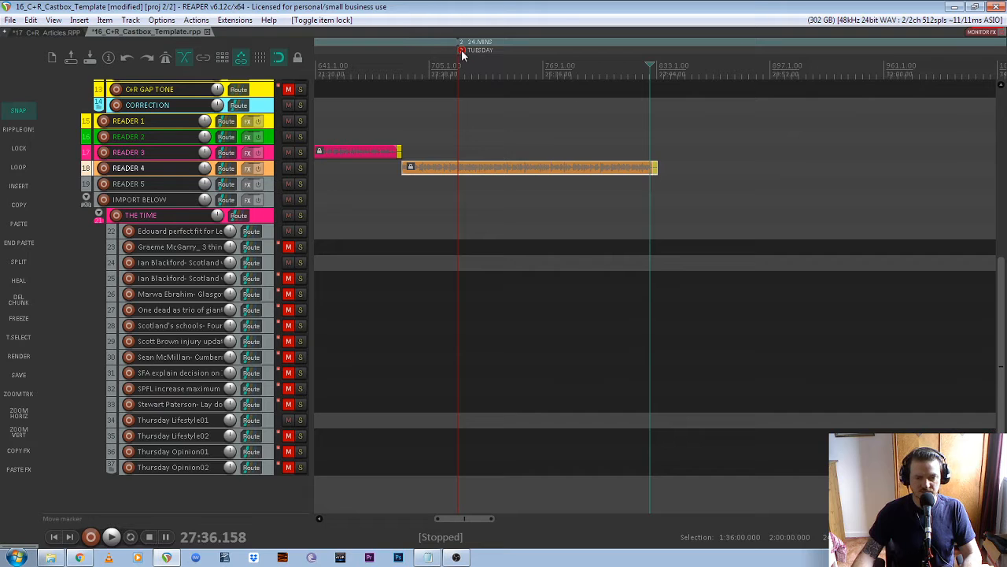
drag(463, 54, 677, 62)
scroll(670, 196, up, 2)
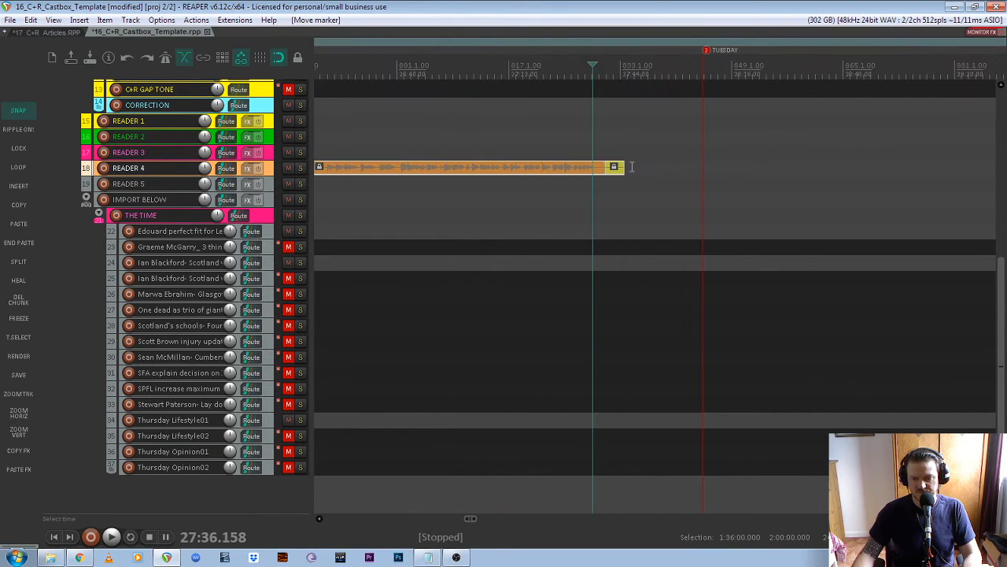
click(623, 169)
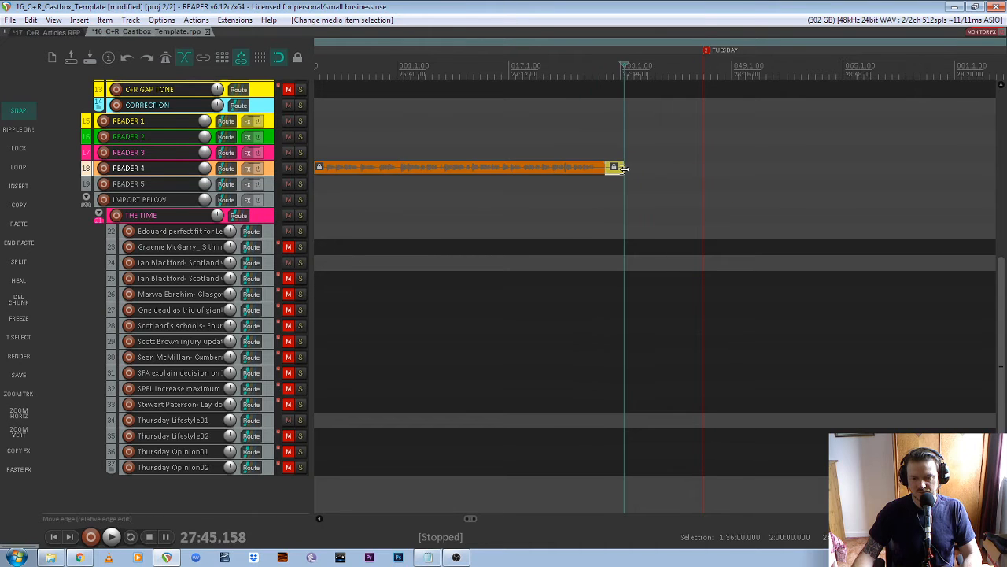
scroll(631, 188, up, 3)
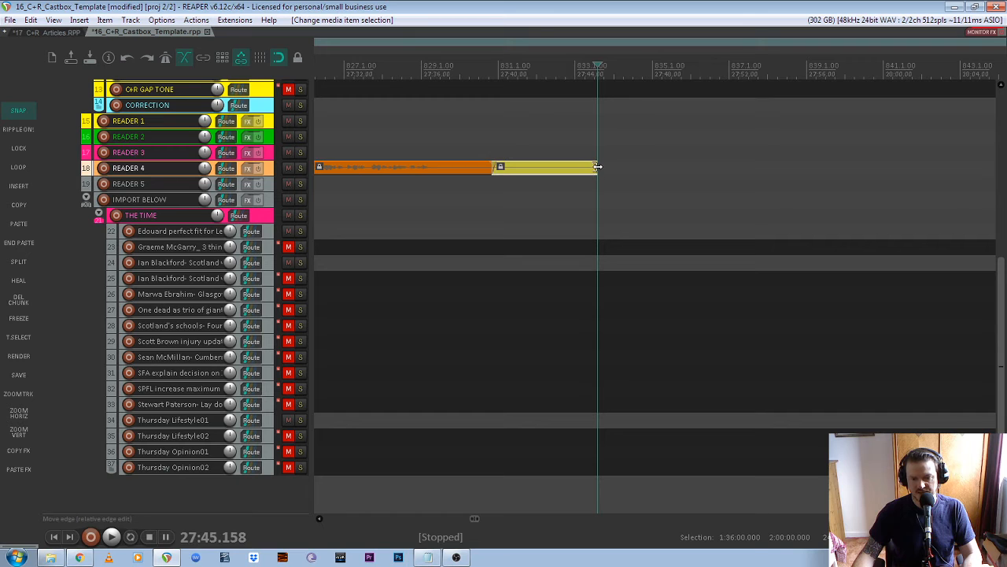
scroll(599, 167, down, 4)
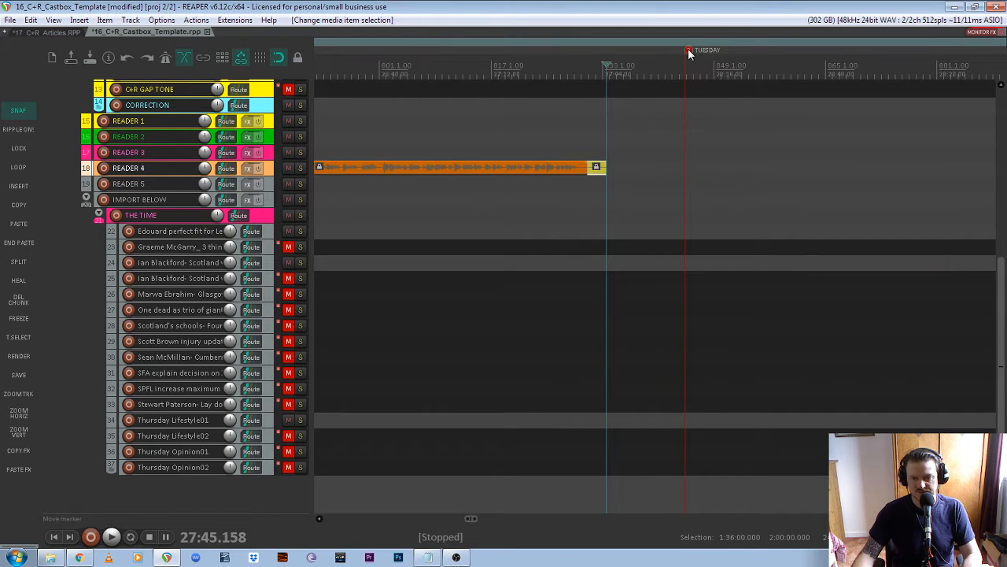
mouse_move(688, 52)
mouse_down()
mouse_move(600, 56)
mouse_move(610, 59)
mouse_up()
- Marquee-select the READER 4 item sitting just before the TUESDAY marker
scroll(705, 145, down, 4)
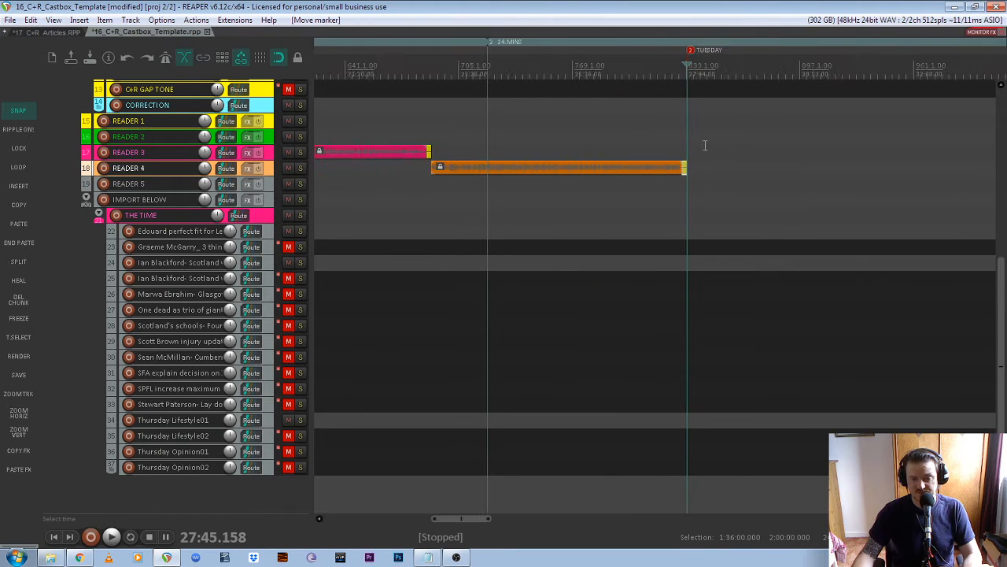
scroll(705, 145, down, 8)
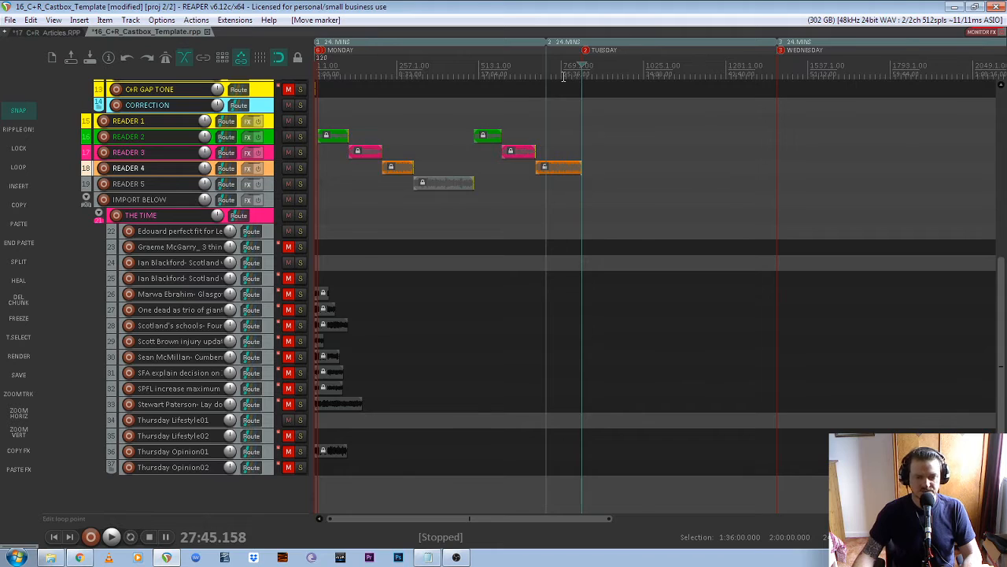
scroll(563, 75, up, 3)
drag(459, 193, 639, 163)
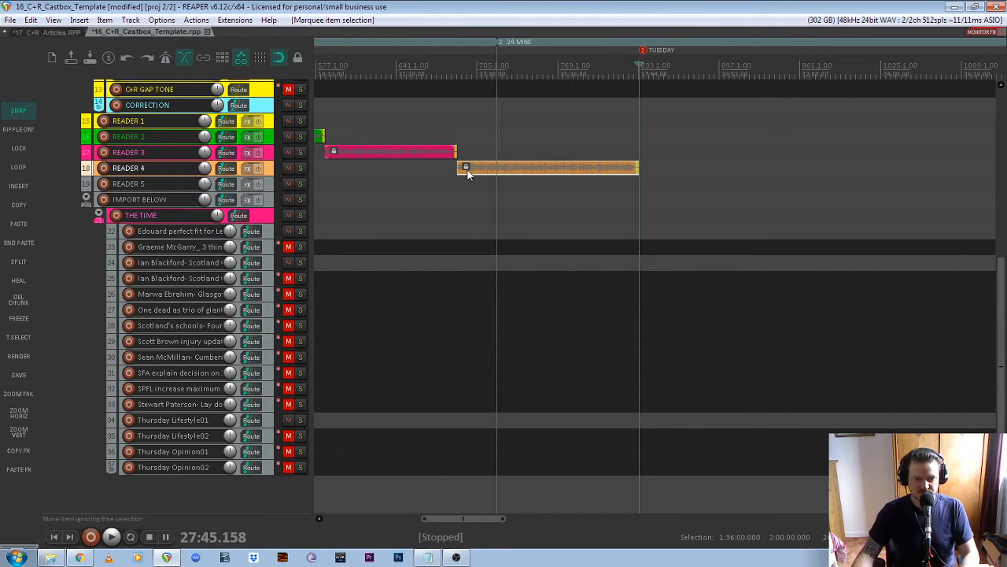
- Delete the extra READER 4 article and pull the TUESDAY marker back to about 22:57
key(Delete)
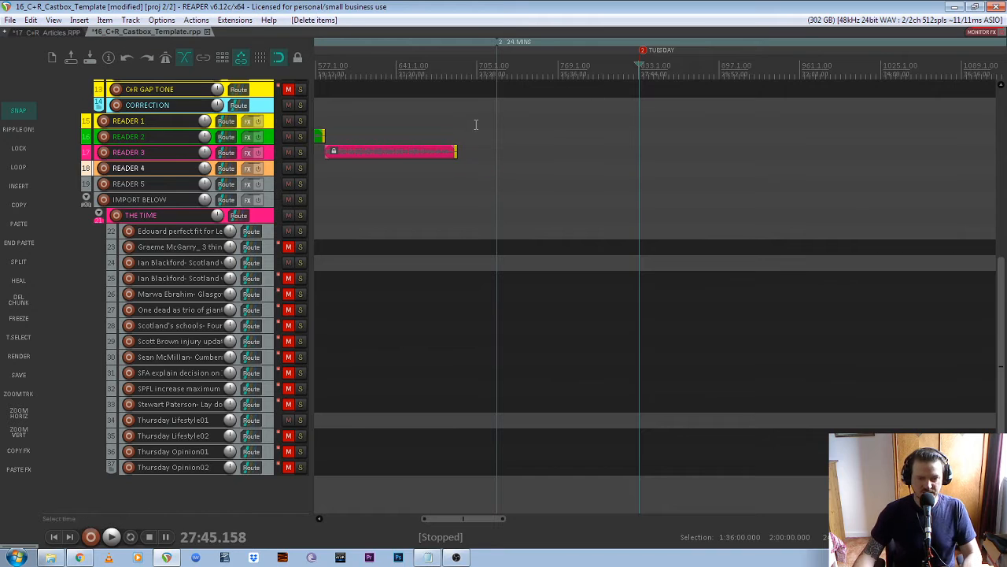
scroll(456, 155, up, 4)
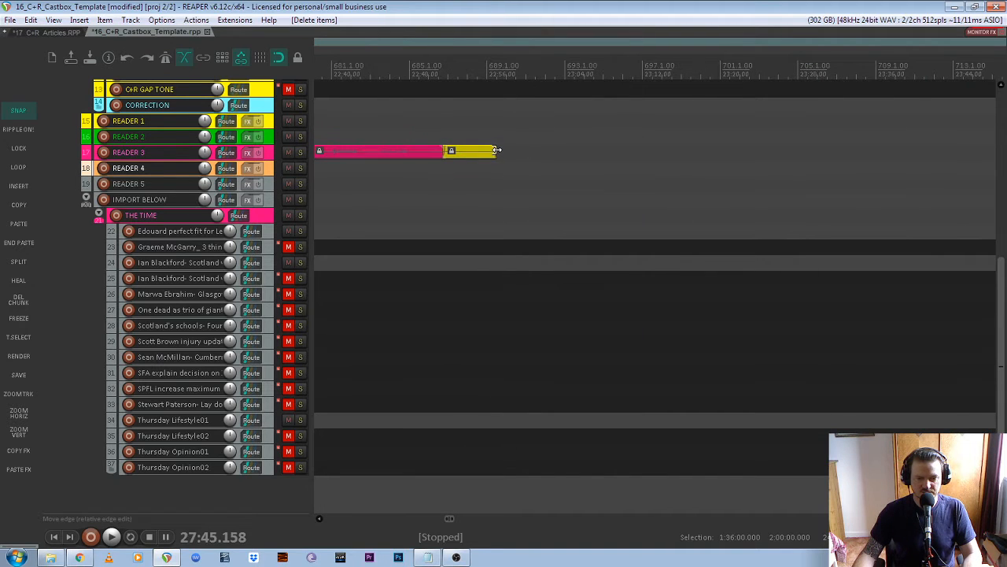
click(496, 149)
scroll(496, 149, down, 5)
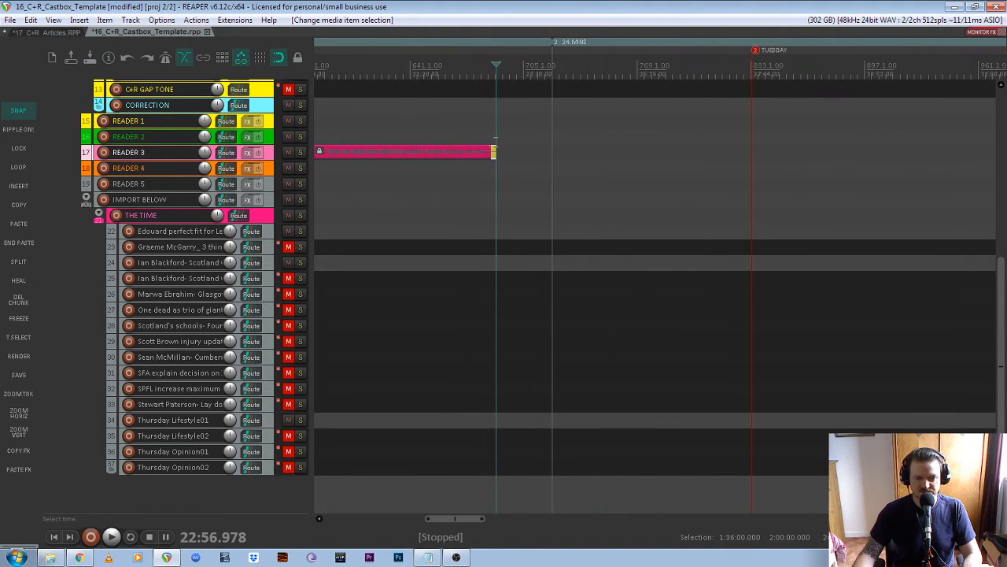
mouse_move(758, 54)
mouse_down()
mouse_move(557, 51)
mouse_move(488, 66)
mouse_move(499, 68)
mouse_move(499, 56)
mouse_up()
scroll(553, 100, down, 8)
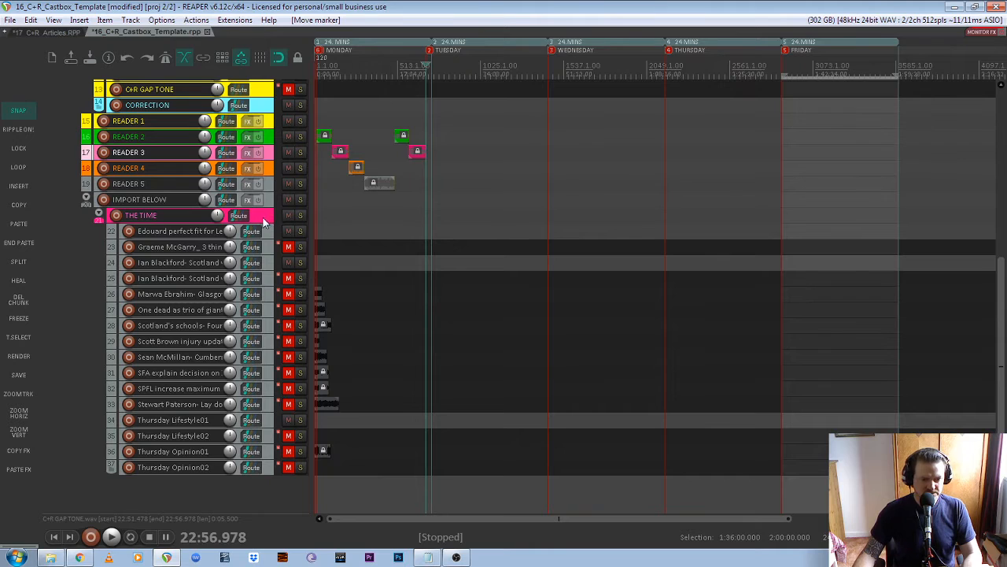
- Rename THE TIME folder track to 'MONDAY' and compact its article tracks into a thin strip
click(161, 214)
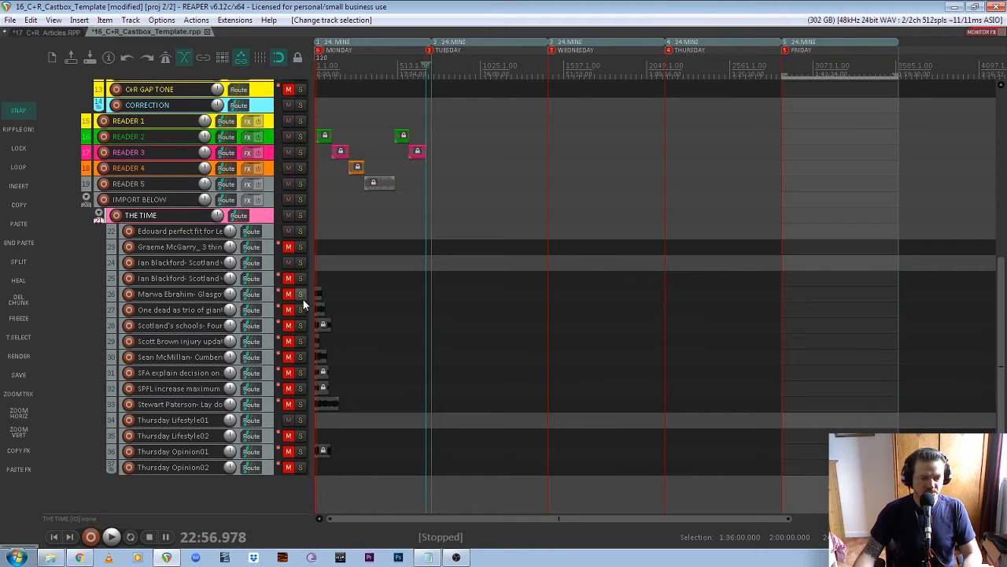
scroll(320, 270, up, 4)
drag(427, 520, 420, 520)
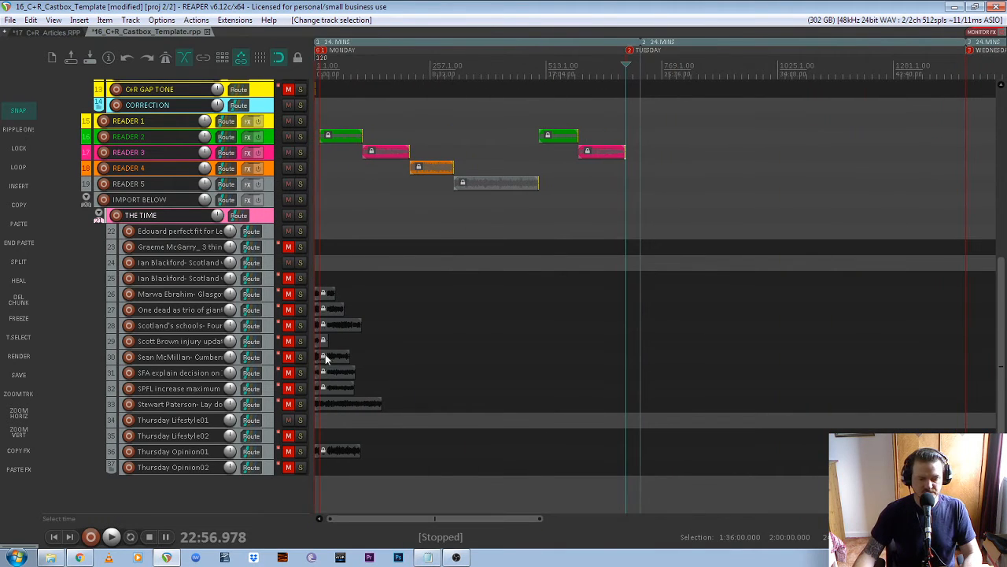
double_click(160, 215)
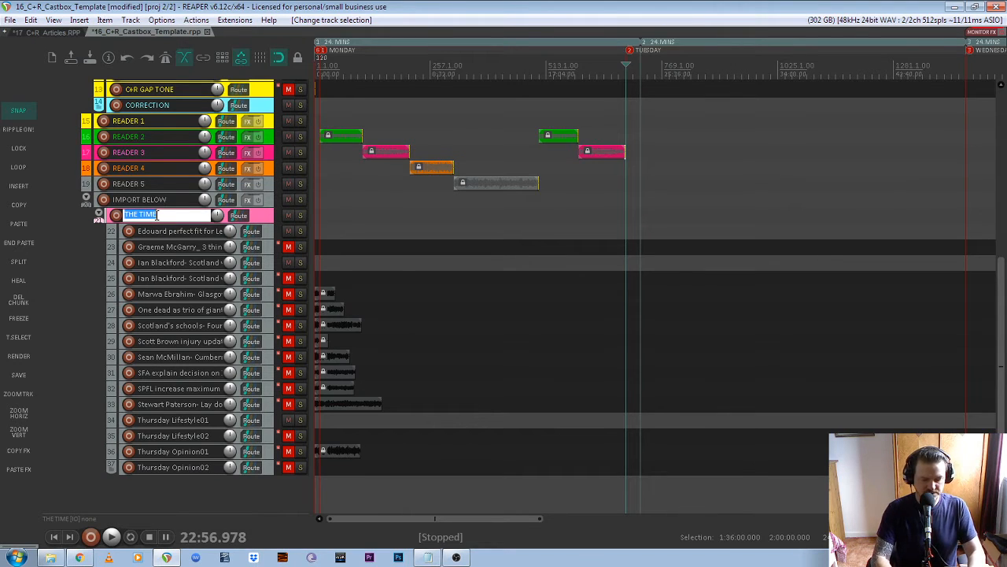
text(MO)
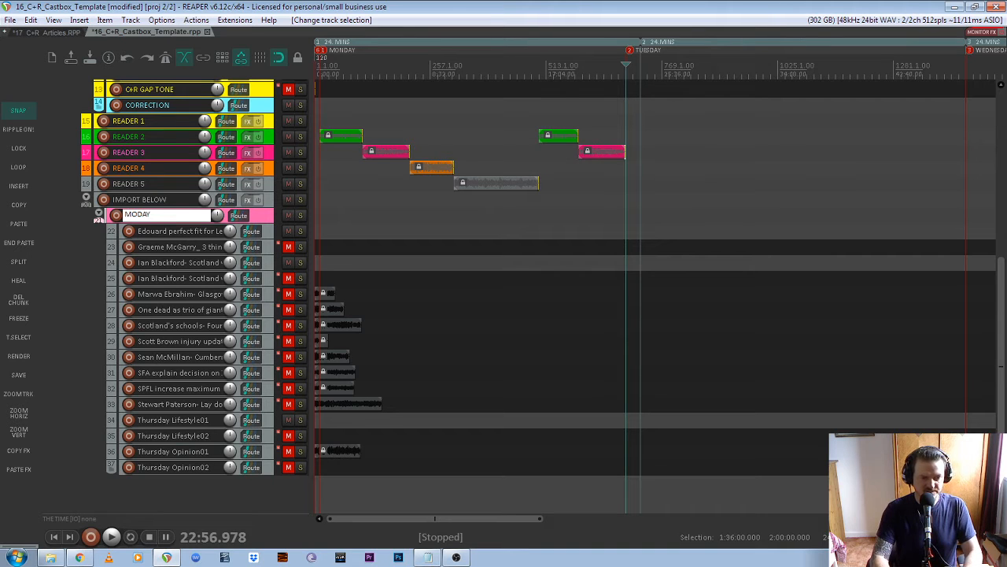
text(NDAY)
key(Return)
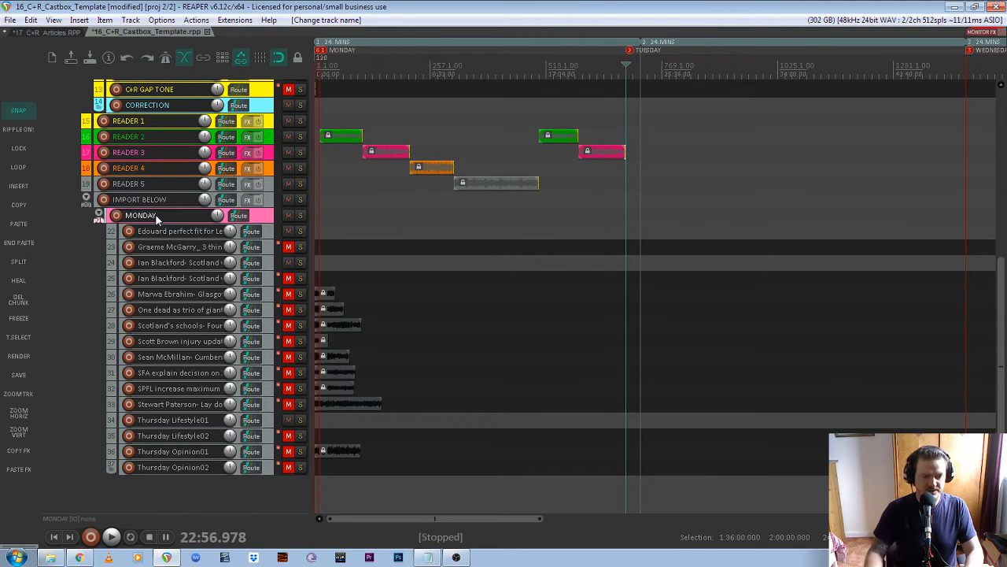
click(98, 216)
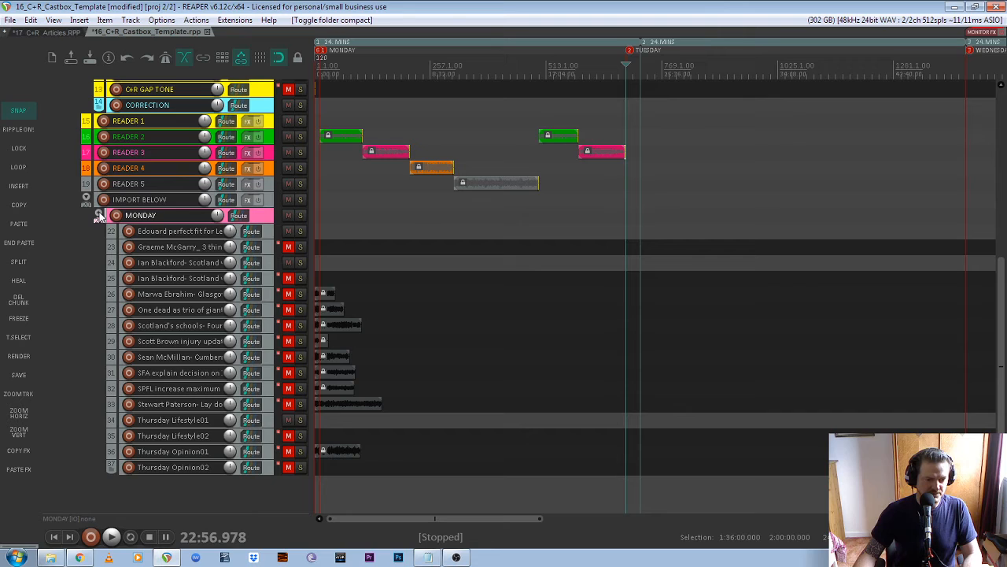
click(98, 215)
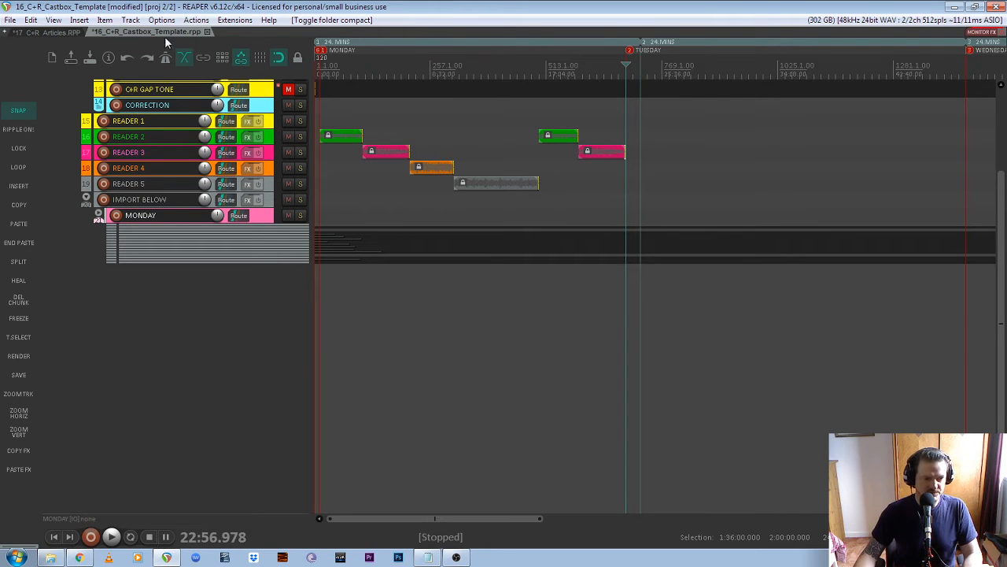
- Copy tracks 7–22 from 17_C+R_Articles and return to 16_C+R_Castbox_Template
click(55, 31)
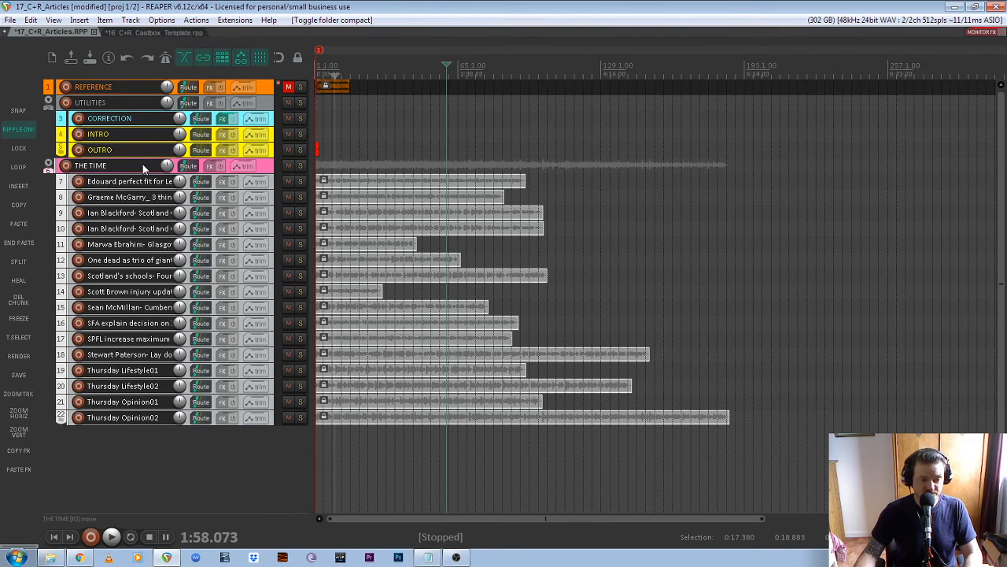
click(261, 485)
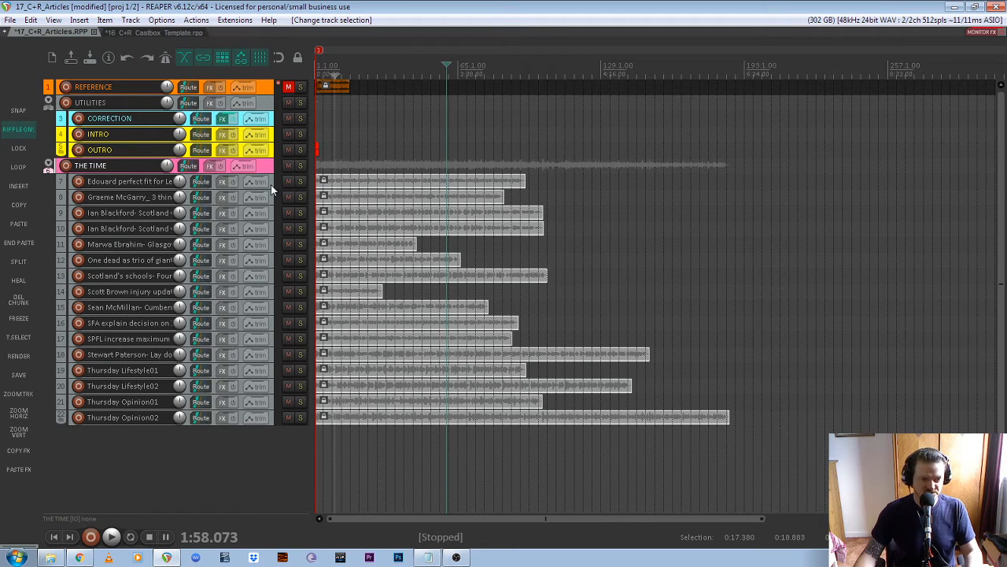
shift+click(273, 413)
key(ctrl+c)
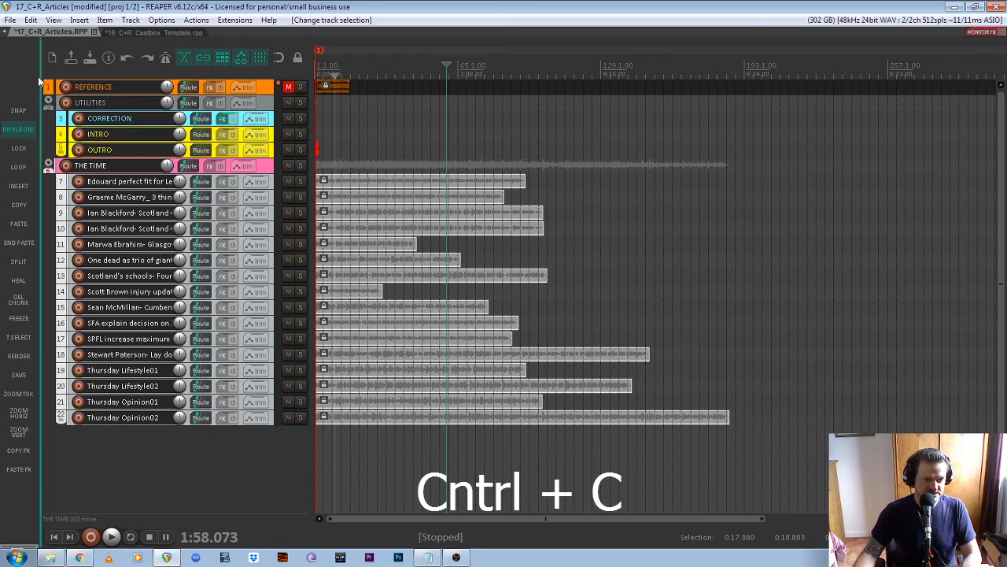
click(164, 32)
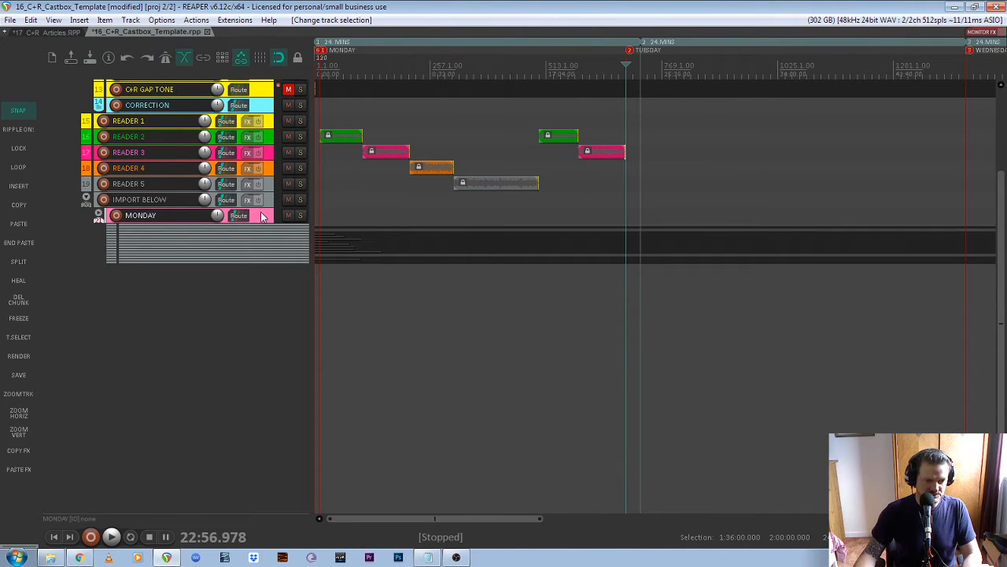
- Add an empty track below MONDAY and paste the copied article tracks
click(248, 299)
double_click(248, 299)
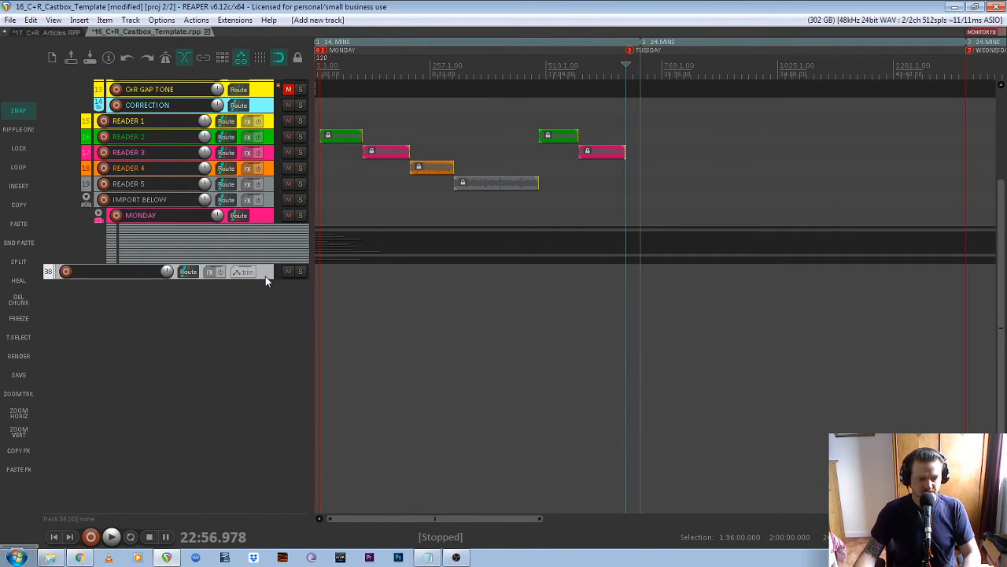
key(ctrl+v)
scroll(274, 293, down, 3)
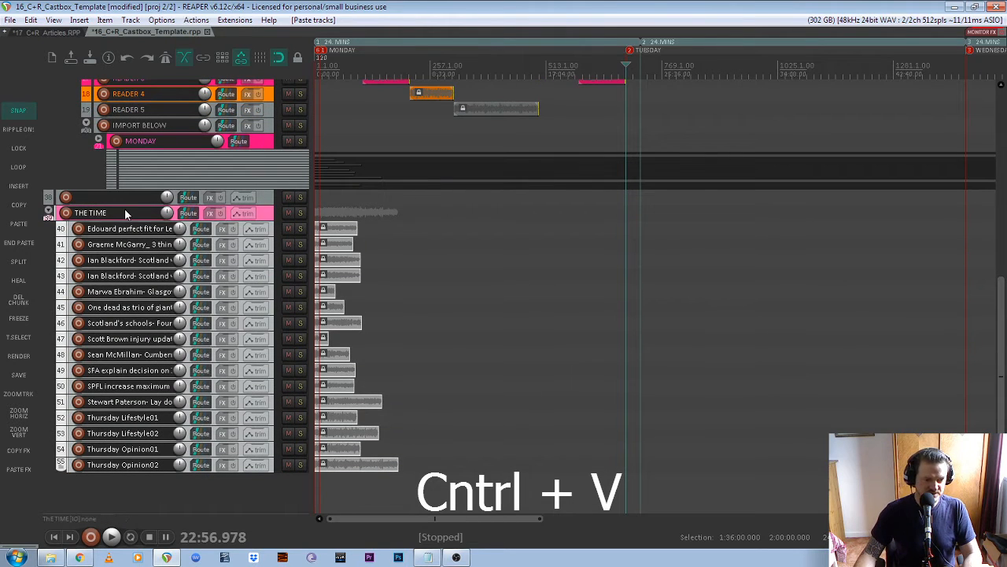
- Rename the pasted THE TIME folder to 'TUESDAY'
double_click(125, 211)
text(TUE)
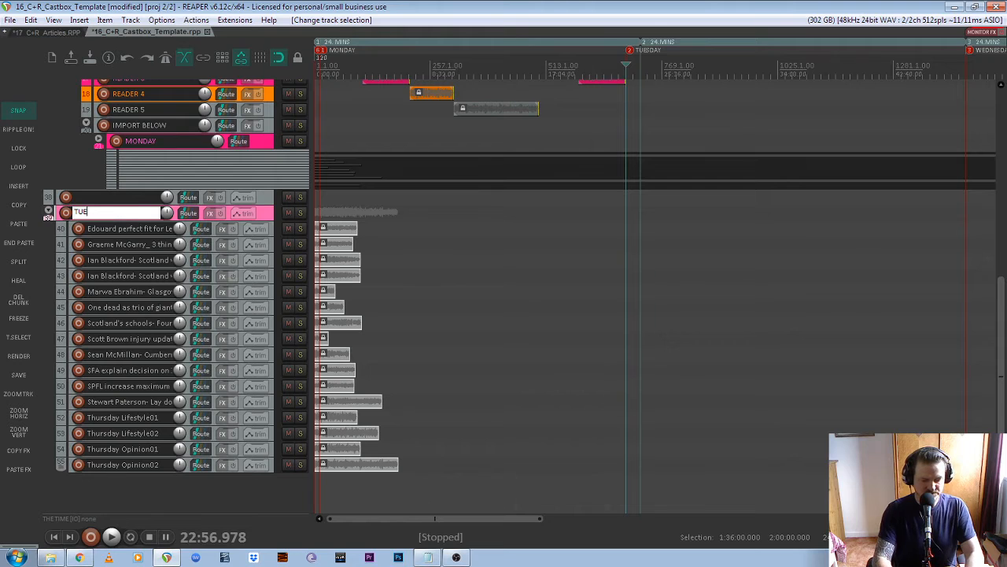
text(SDAY)
key(Return)
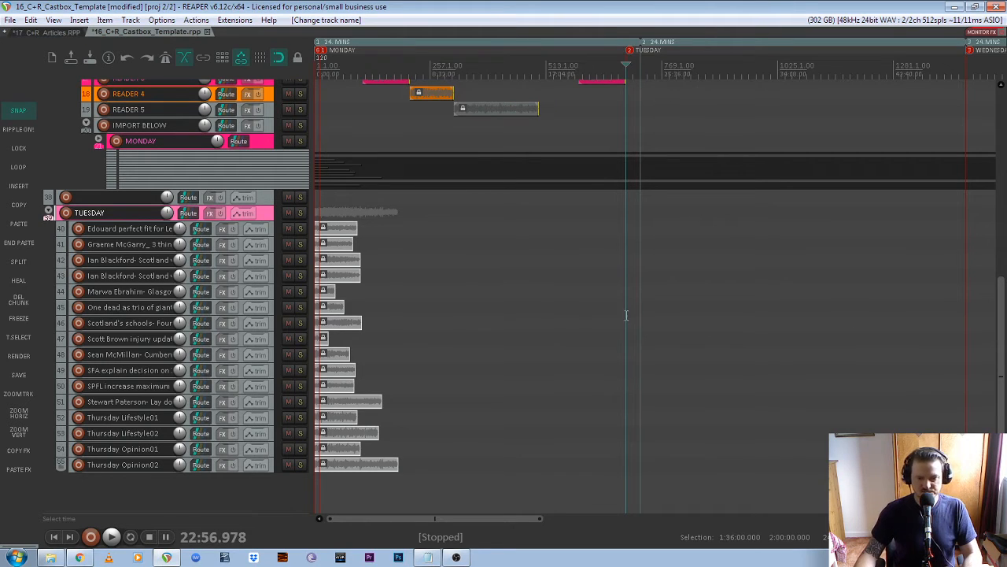
- Select all the TUESDAY article clips and unlock them
mouse_move(1004, 382)
mouse_down()
mouse_move(1004, 304)
mouse_move(1004, 381)
mouse_up()
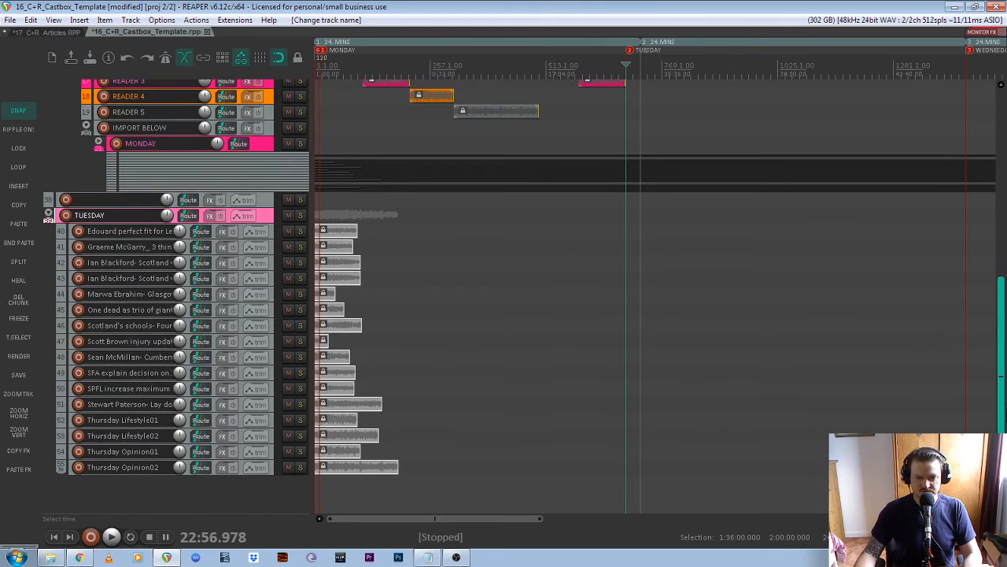
scroll(625, 52, down, 3)
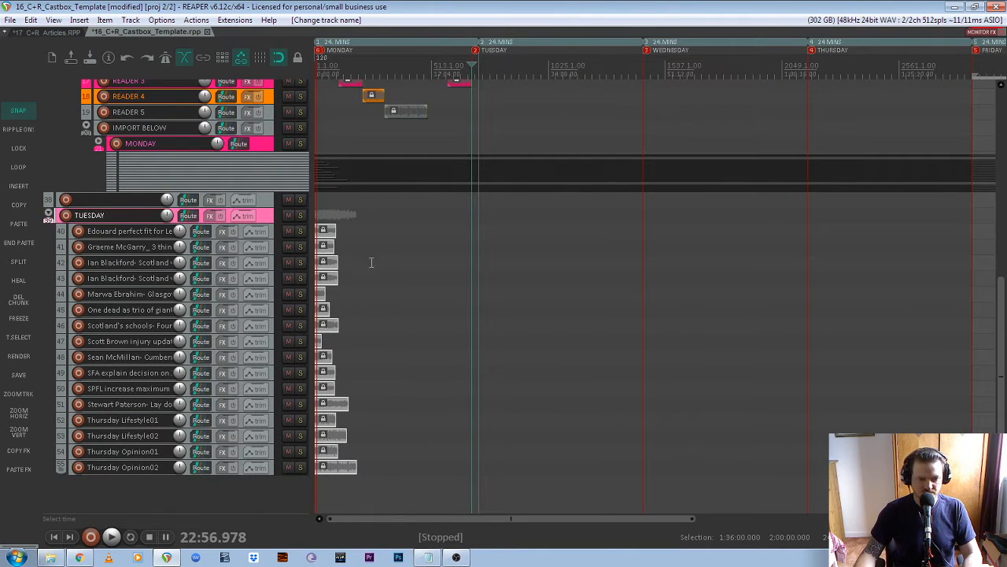
scroll(319, 257, up, 4)
drag(411, 228, 292, 519)
drag(417, 221, 299, 504)
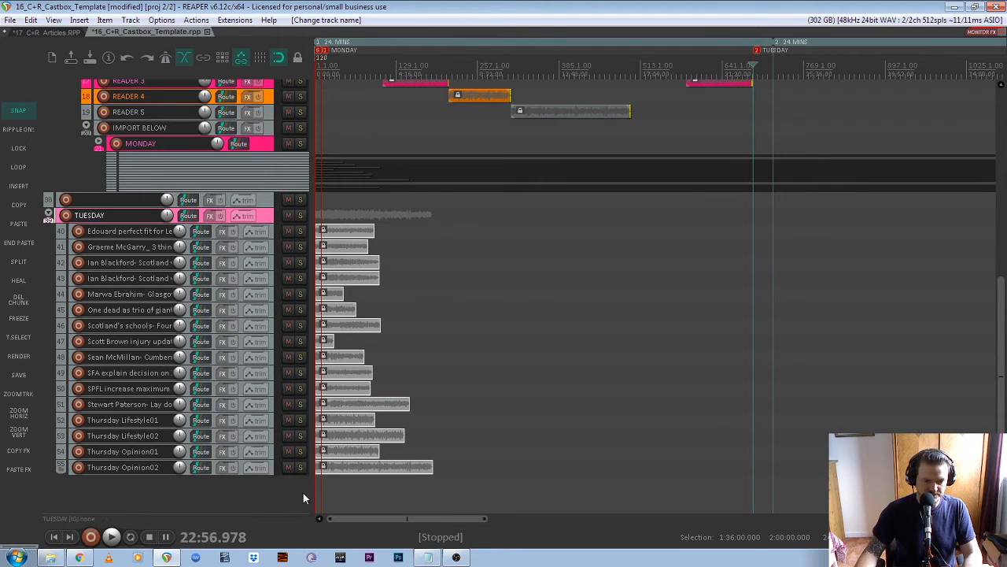
click(323, 231)
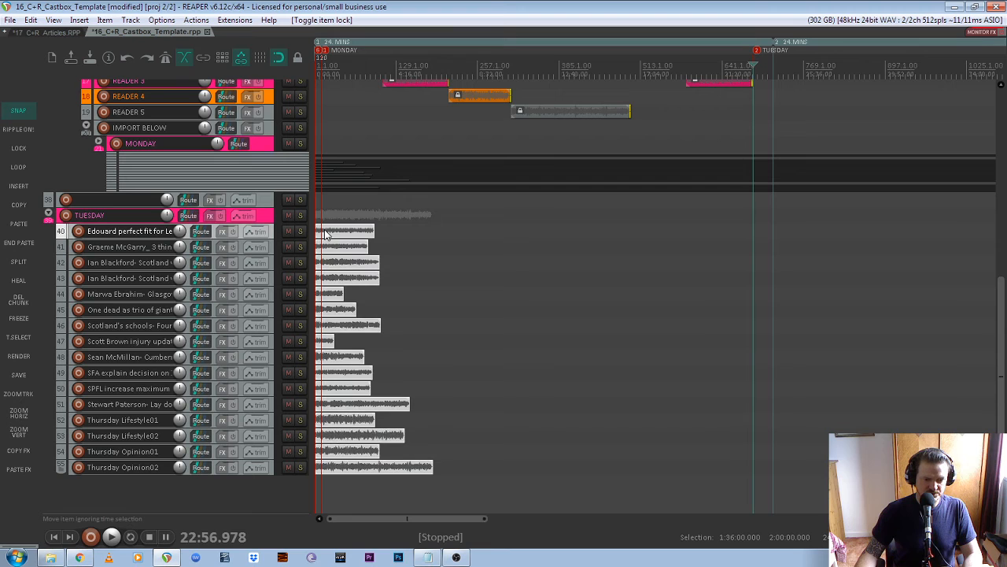
- Slide the TUESDAY clips right so they start at the TUESDAY marker, 22:56.978
drag(340, 236, 780, 241)
scroll(533, 304, down, 5)
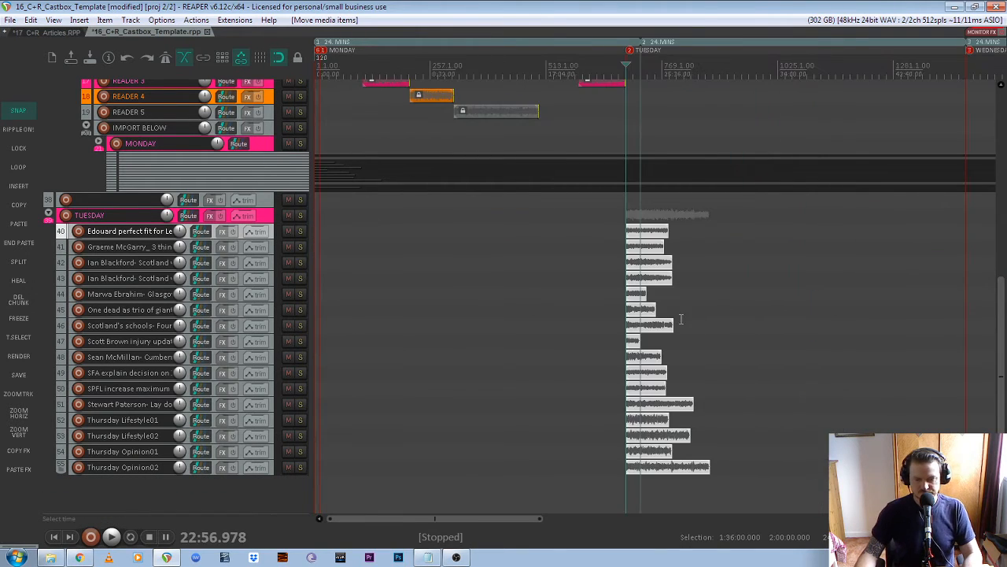
scroll(619, 333, down, 2)
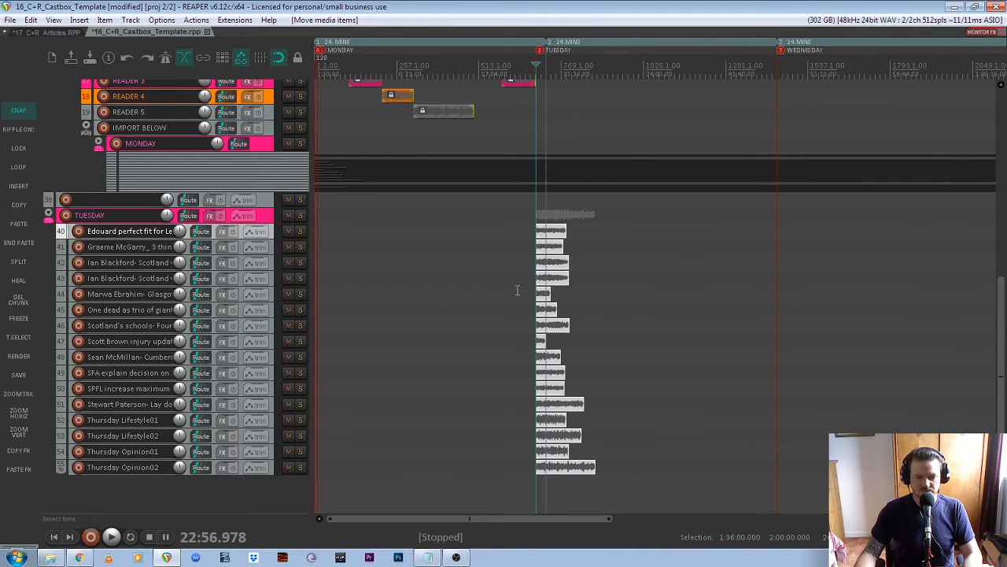
scroll(517, 291, up, 2)
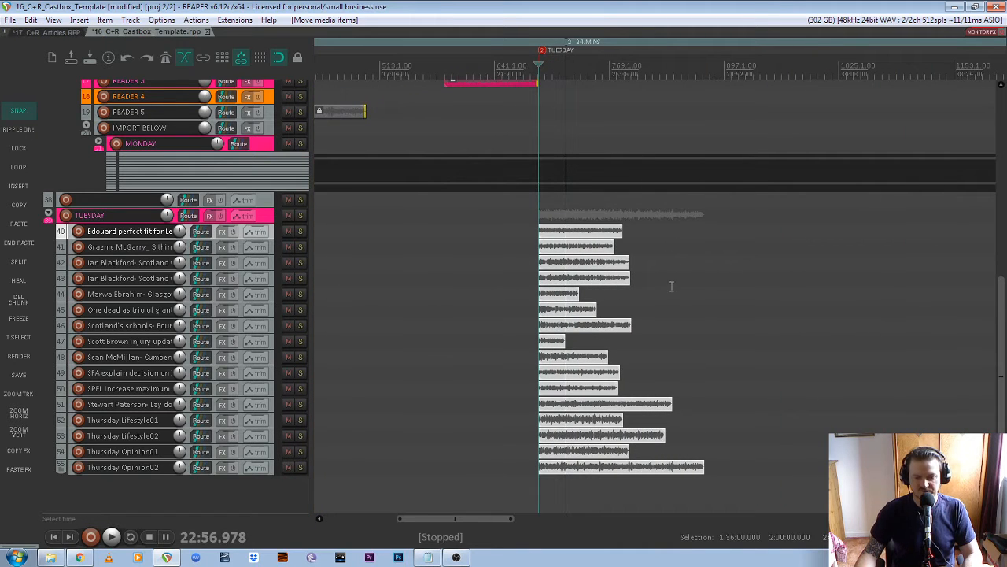
scroll(479, 260, down, 2)
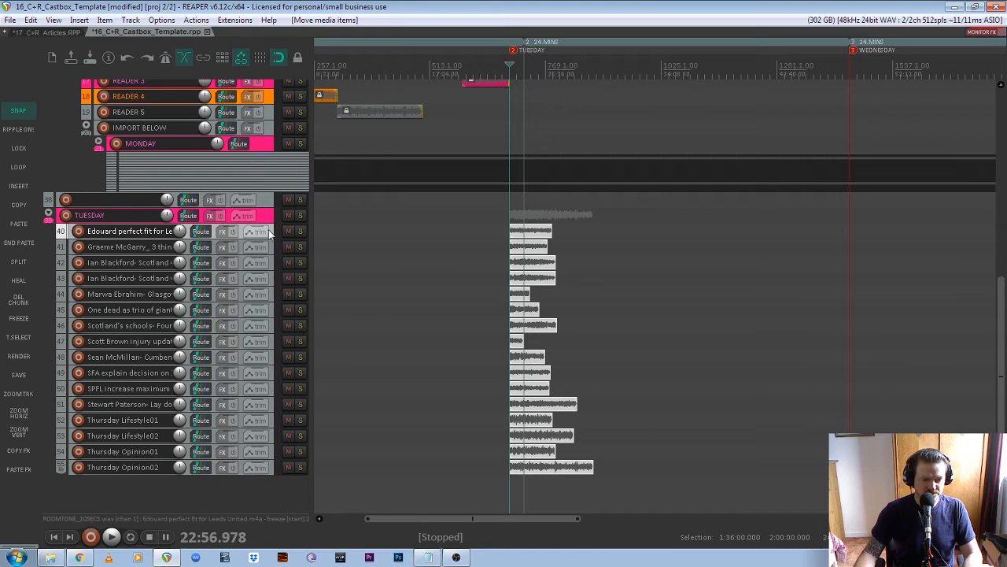
- Select Tuesday article tracks 40–55 and mute them all together
shift+click(270, 467)
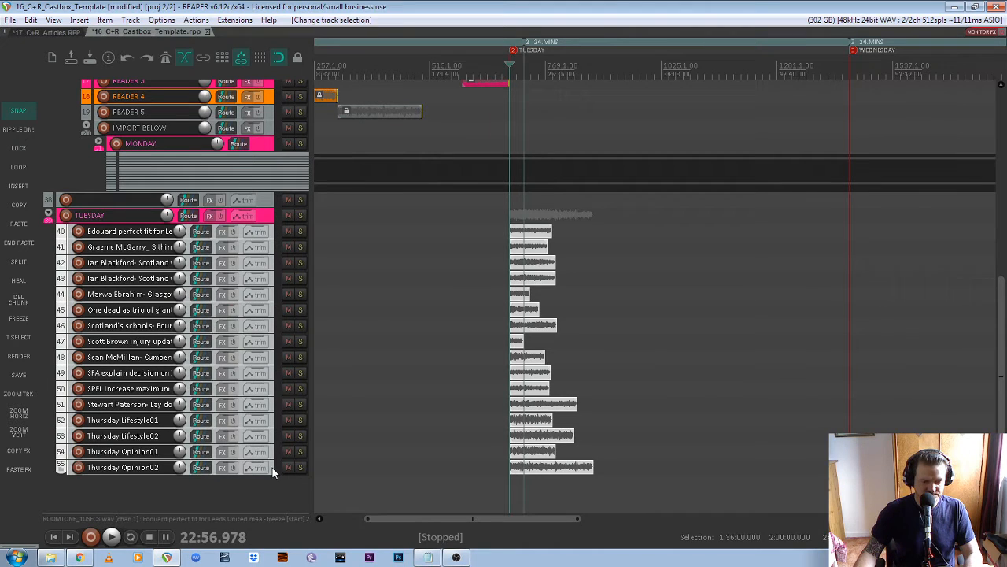
click(288, 215)
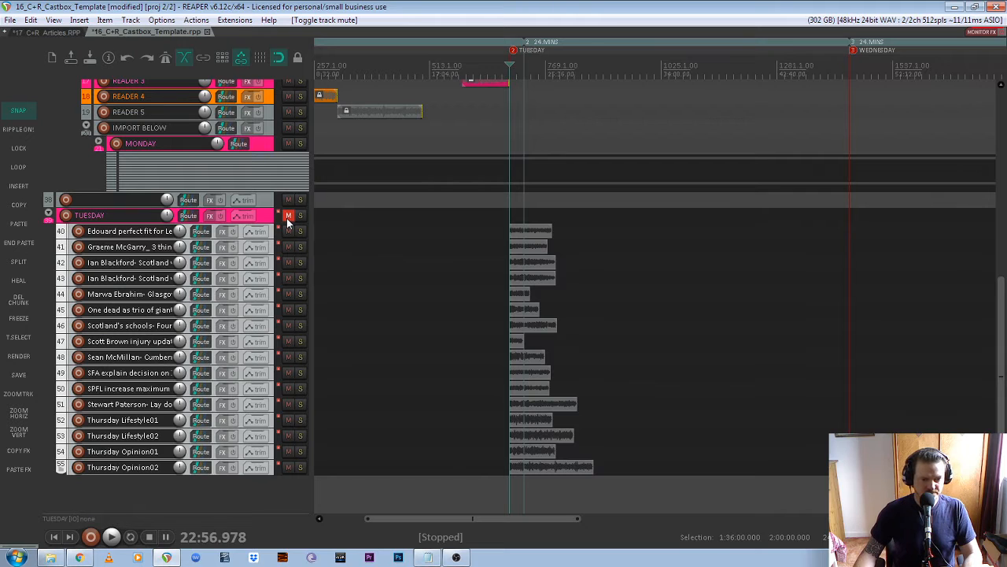
click(288, 215)
click(273, 231)
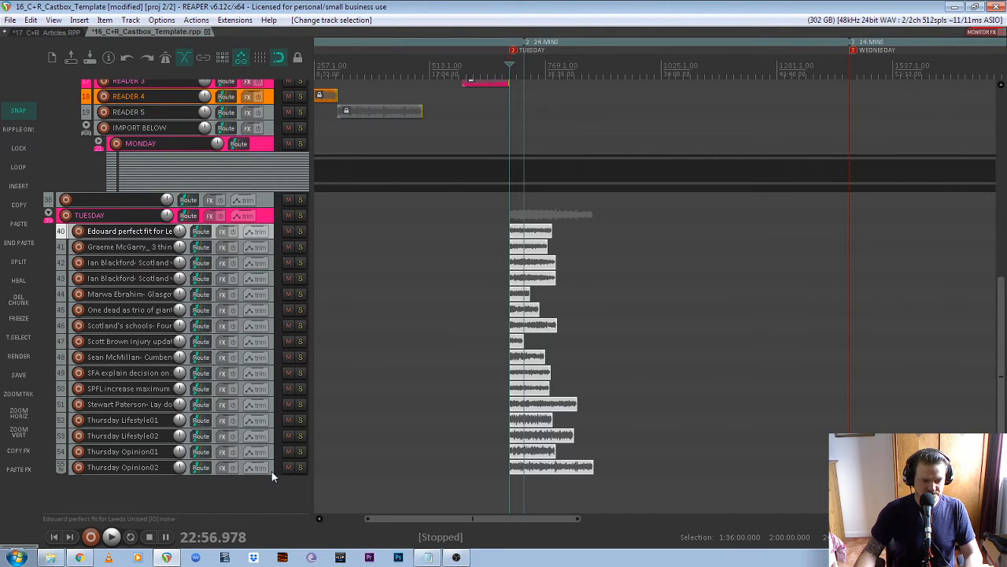
shift+click(272, 471)
click(288, 468)
- Collapse the TUESDAY folder into a thin strip beneath MONDAY
click(266, 223)
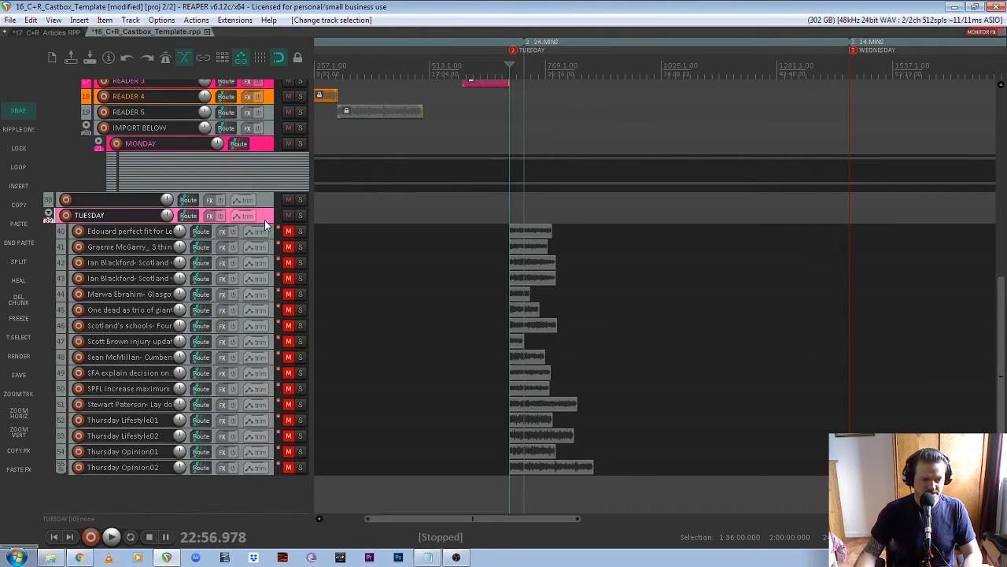
scroll(266, 220, up, 1)
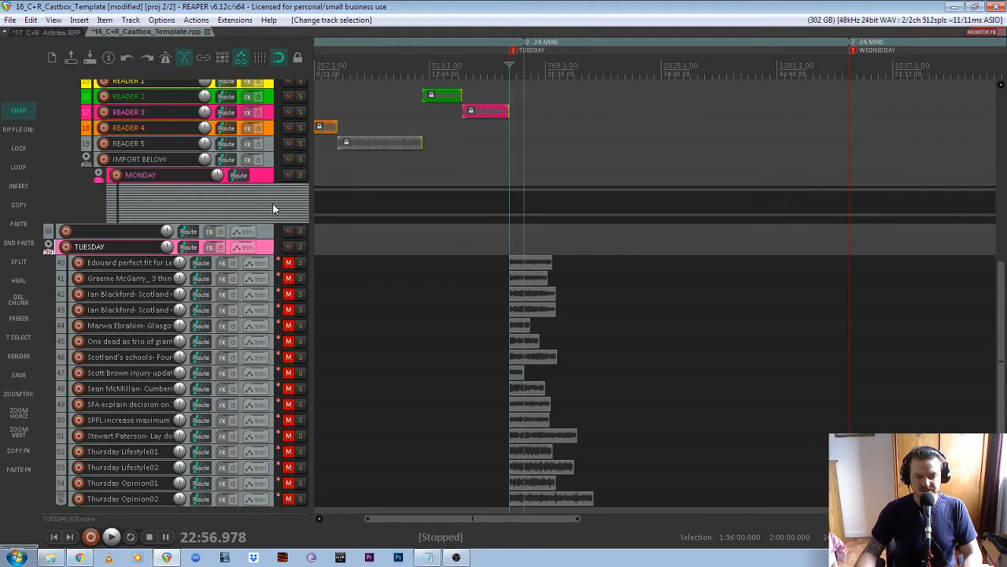
click(48, 246)
click(48, 246)
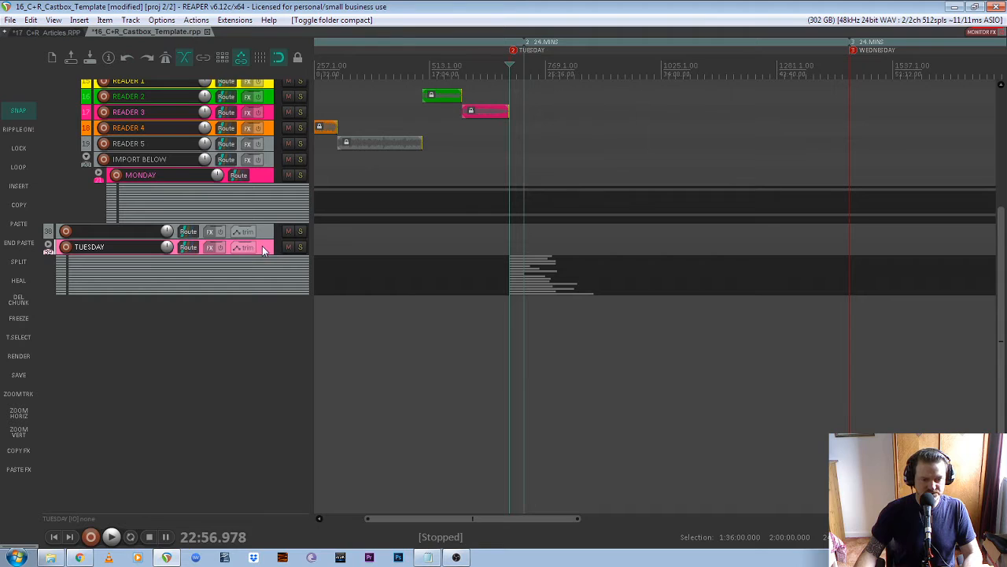
- Move the TUESDAY folder above MONDAY and expand it to reveal its sixteen muted article tracks
drag(264, 250, 286, 175)
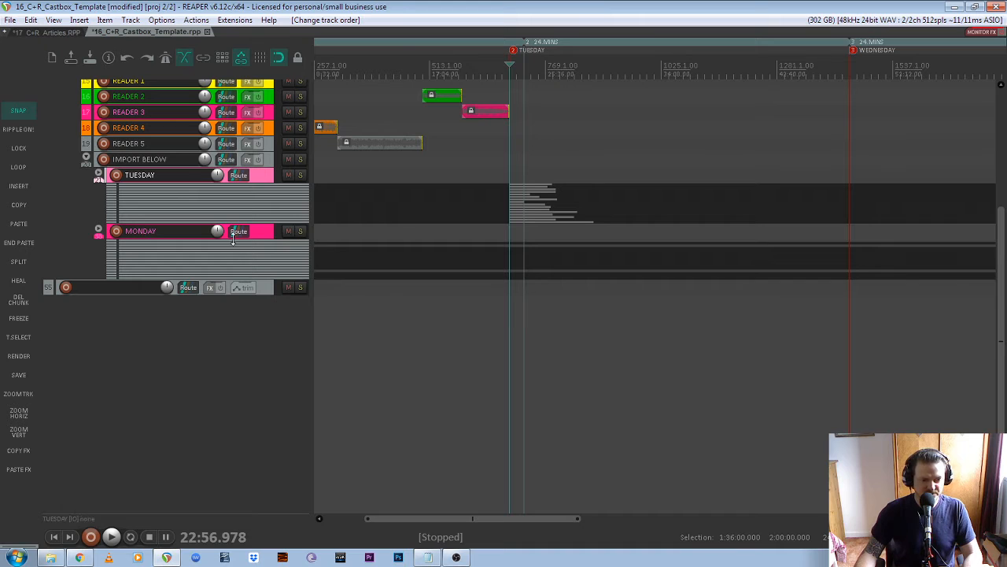
scroll(411, 272, down, 6)
scroll(321, 260, up, 6)
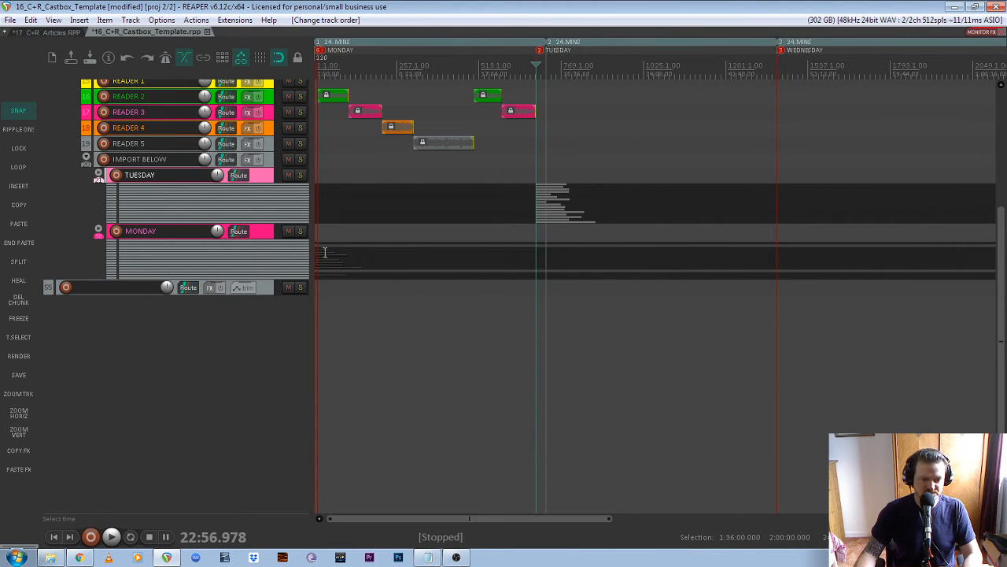
scroll(612, 234, up, 4)
scroll(488, 193, down, 6)
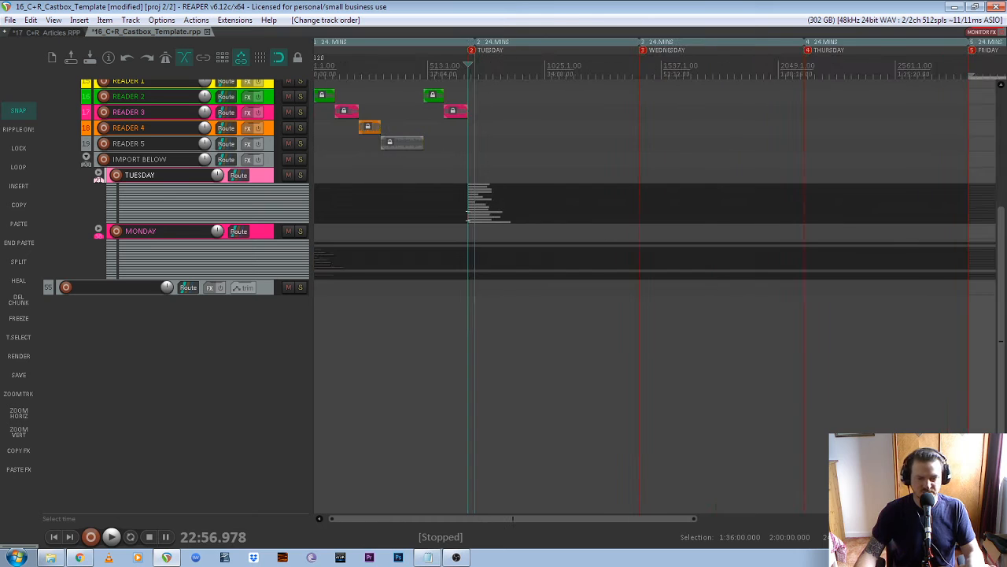
scroll(505, 223, up, 4)
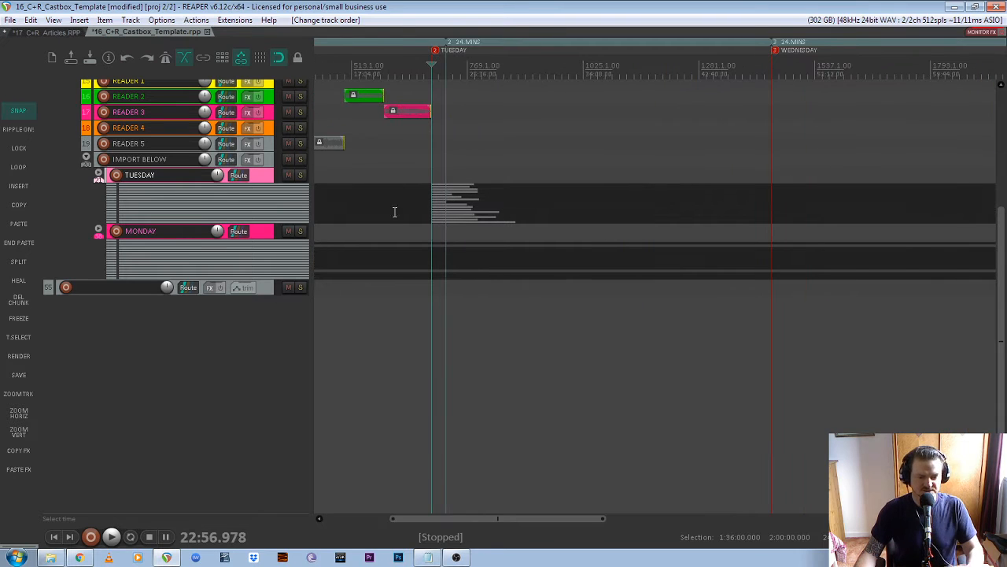
click(99, 176)
scroll(448, 202, up, 4)
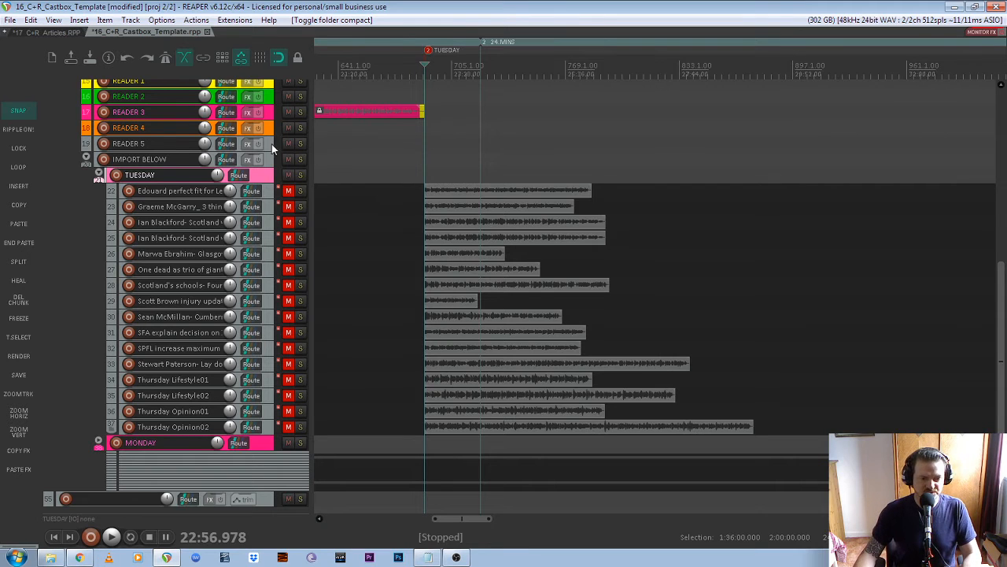
- Select the first Tuesday article item and unmute its track
scroll(272, 148, up, 2)
scroll(272, 147, down, 1)
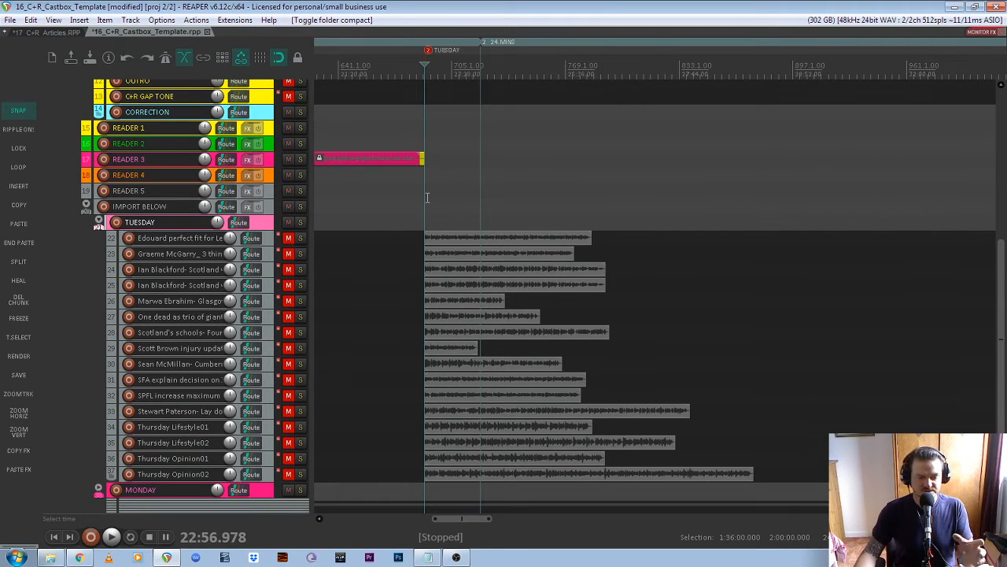
scroll(425, 195, down, 2)
scroll(389, 199, down, 3)
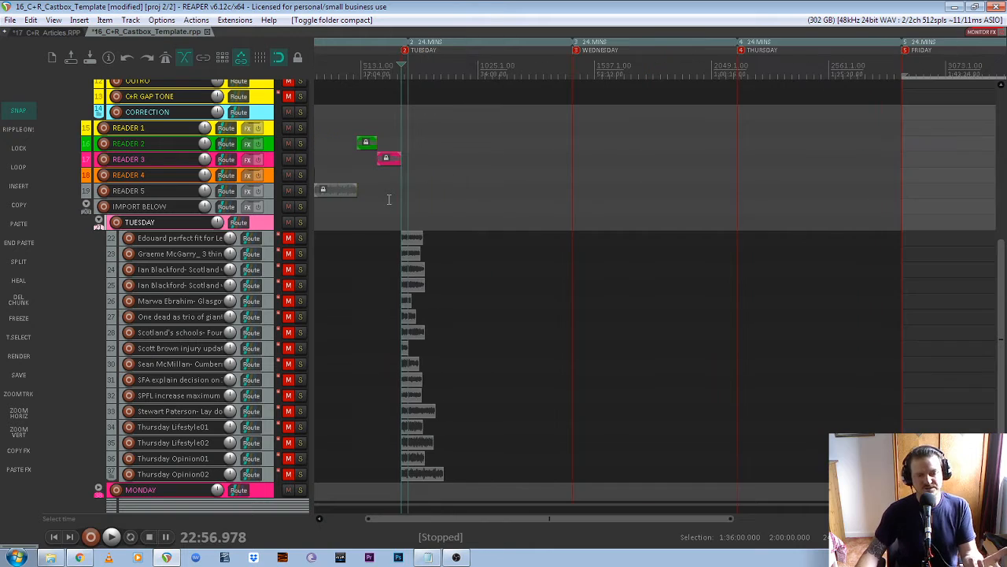
scroll(352, 198, down, 2)
scroll(346, 201, up, 4)
scroll(345, 201, up, 2)
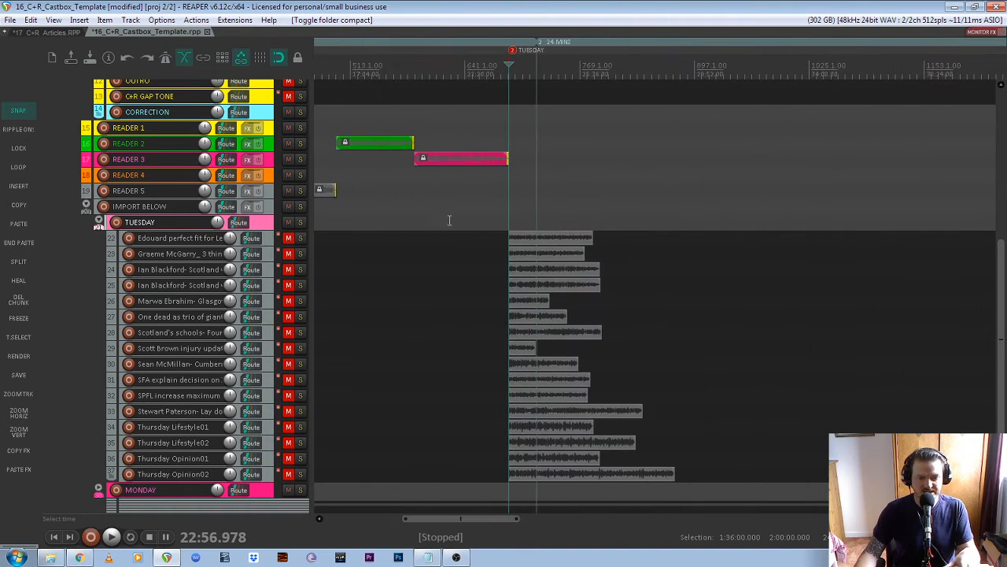
click(526, 238)
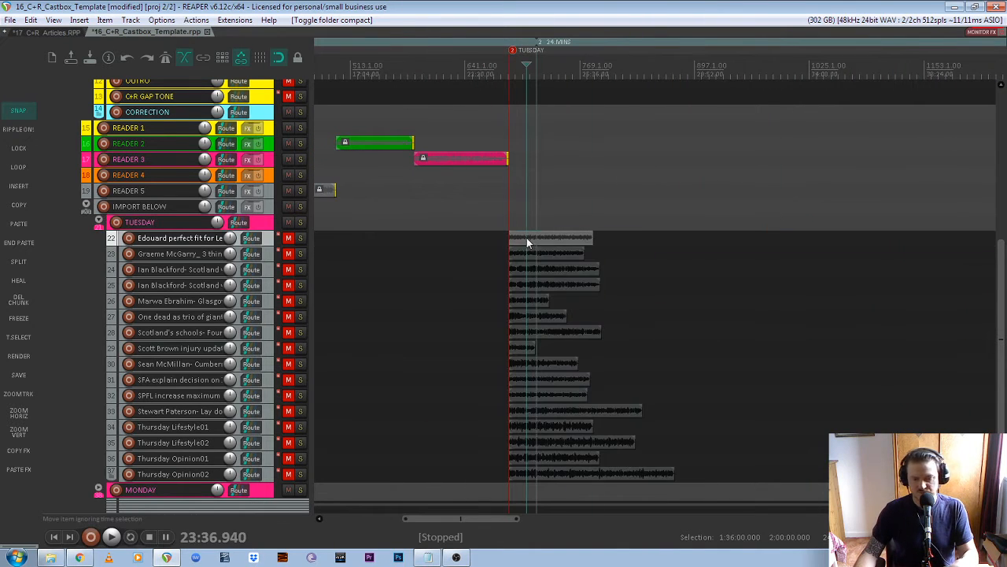
click(290, 237)
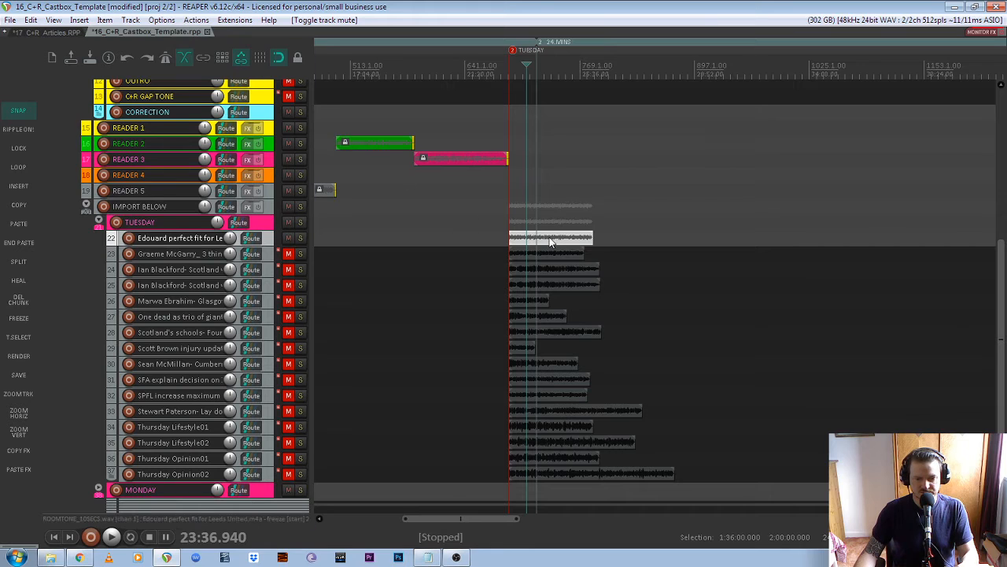
- Move the first Tuesday article onto READER 2, starting at the TUESDAY marker where READER 3's item ends
drag(520, 240, 521, 128)
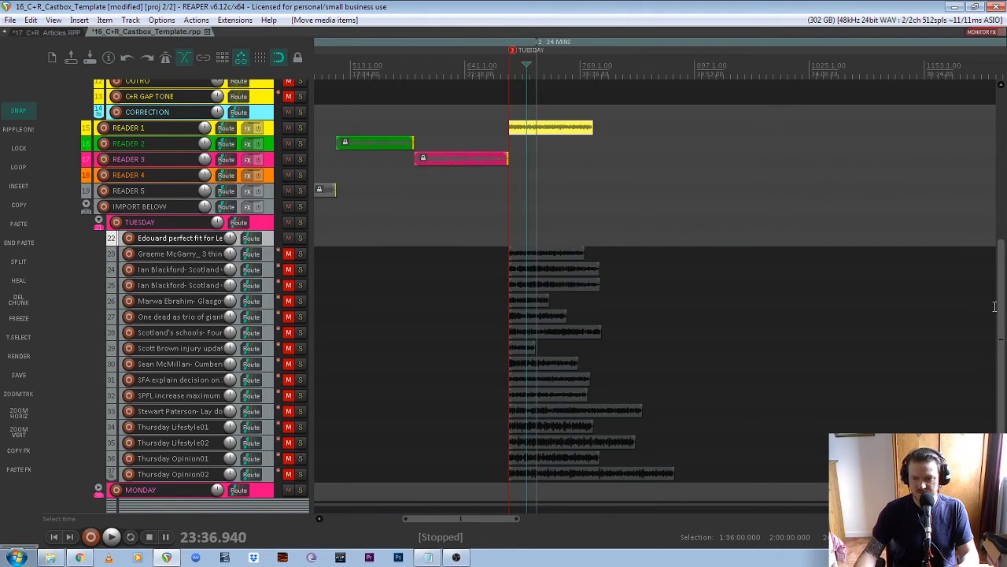
drag(1001, 307, 1002, 276)
scroll(608, 166, down, 3)
scroll(543, 194, up, 3)
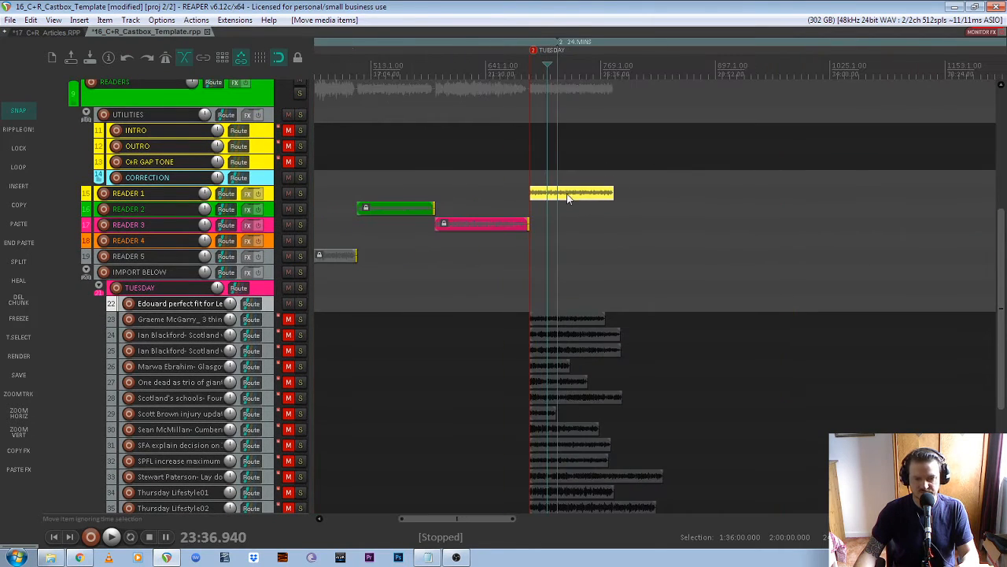
drag(567, 194, 566, 210)
scroll(420, 222, up, 3)
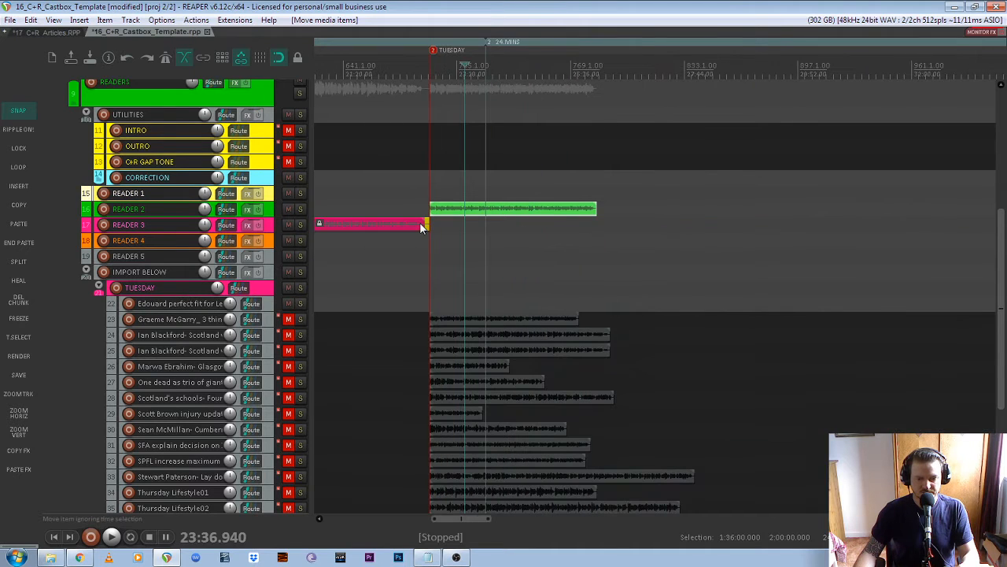
click(511, 210)
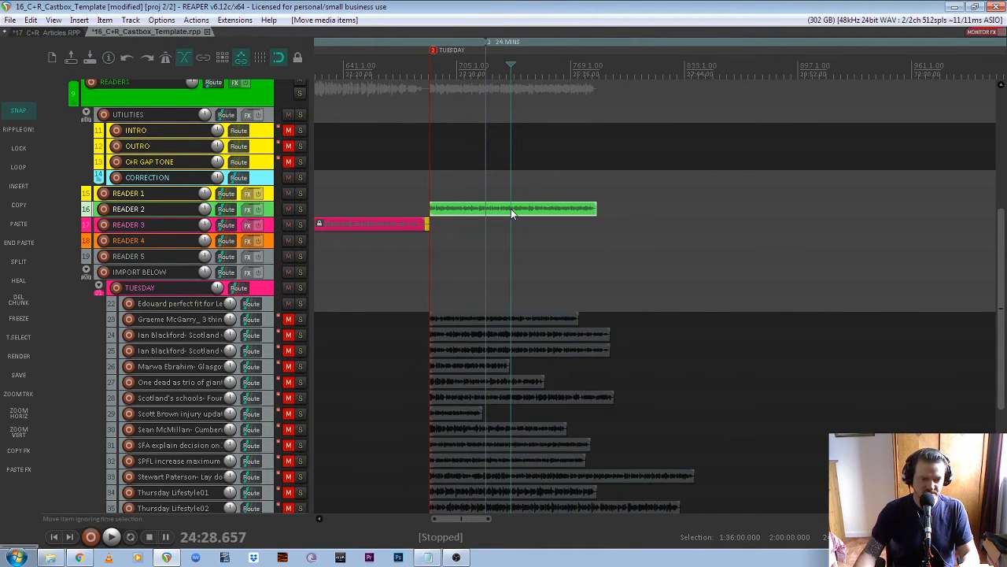
drag(461, 519, 345, 519)
scroll(315, 155, up, 10)
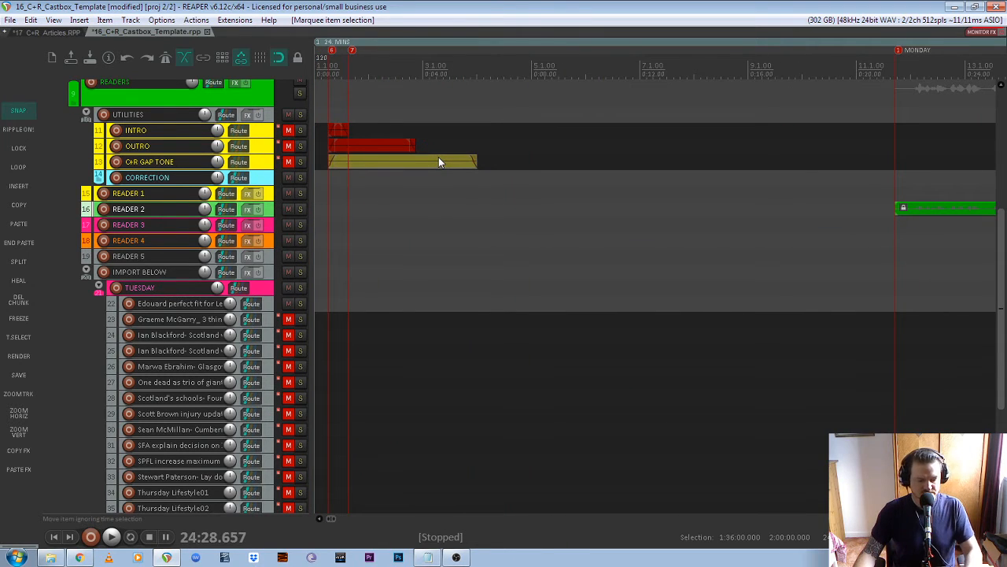
- Paste the gap tone after the READER 2 article and lock both items with L
scroll(539, 254, down, 15)
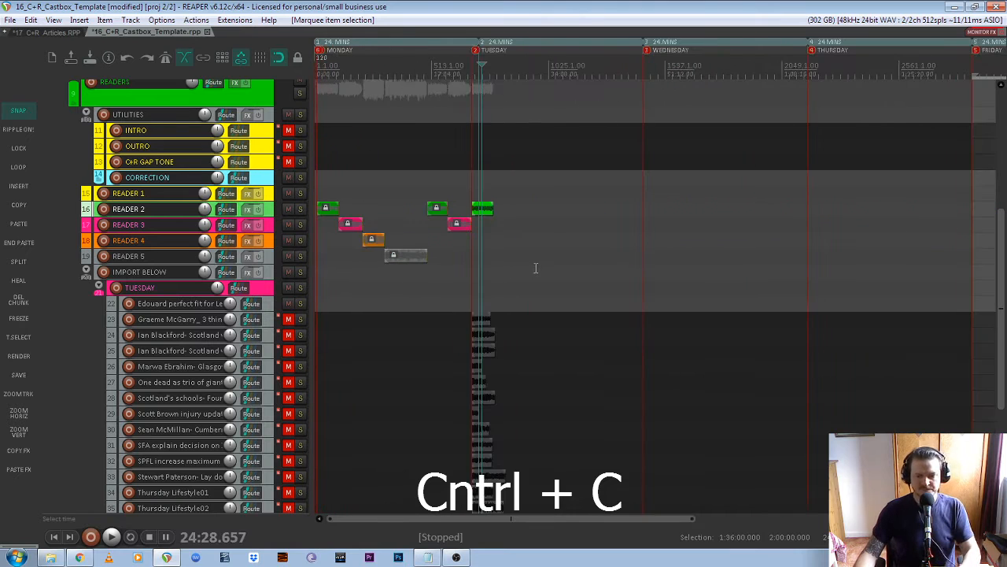
scroll(481, 218, up, 8)
scroll(503, 219, down, 3)
click(560, 209)
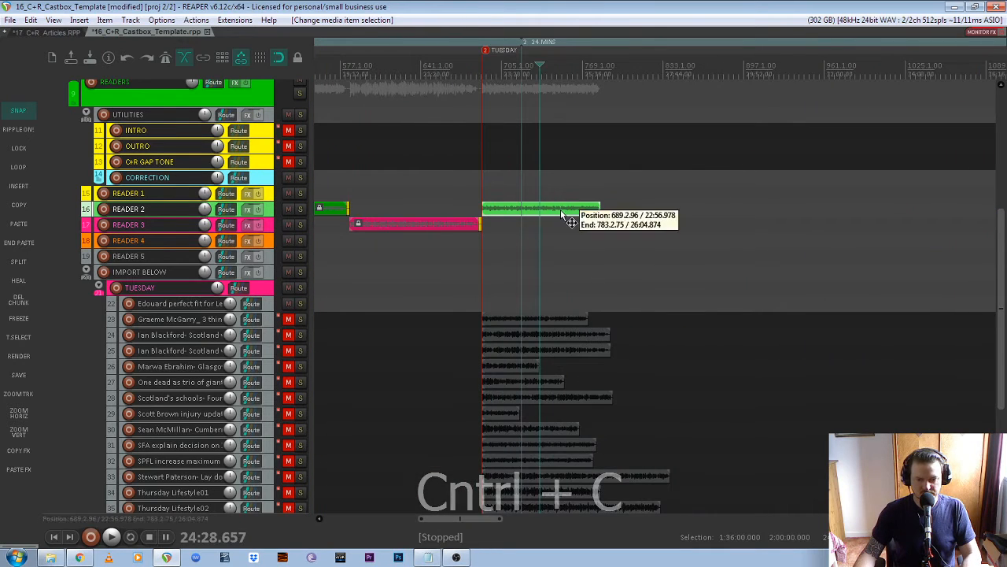
click(19, 242)
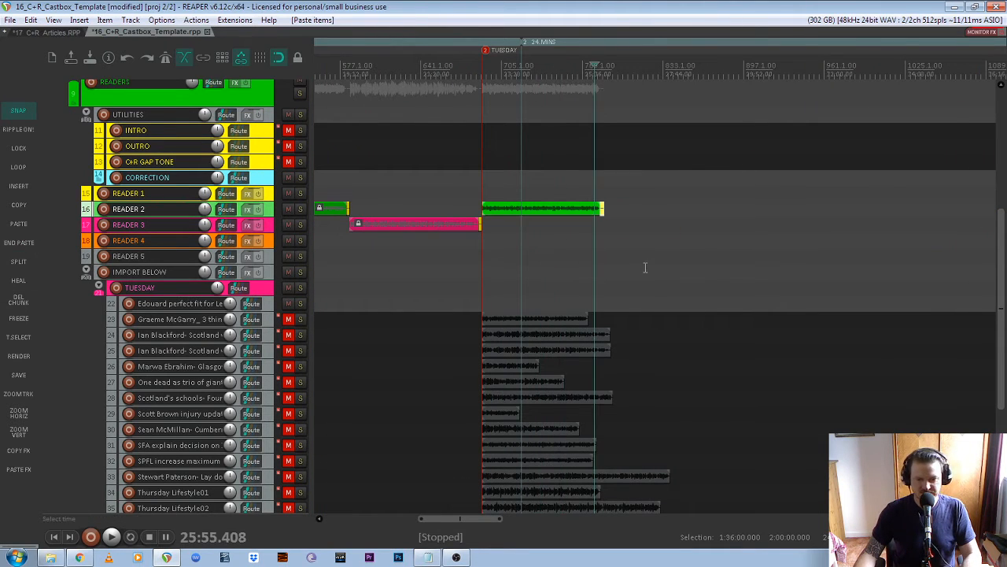
scroll(603, 262, up, 3)
drag(582, 194, 644, 240)
key(l)
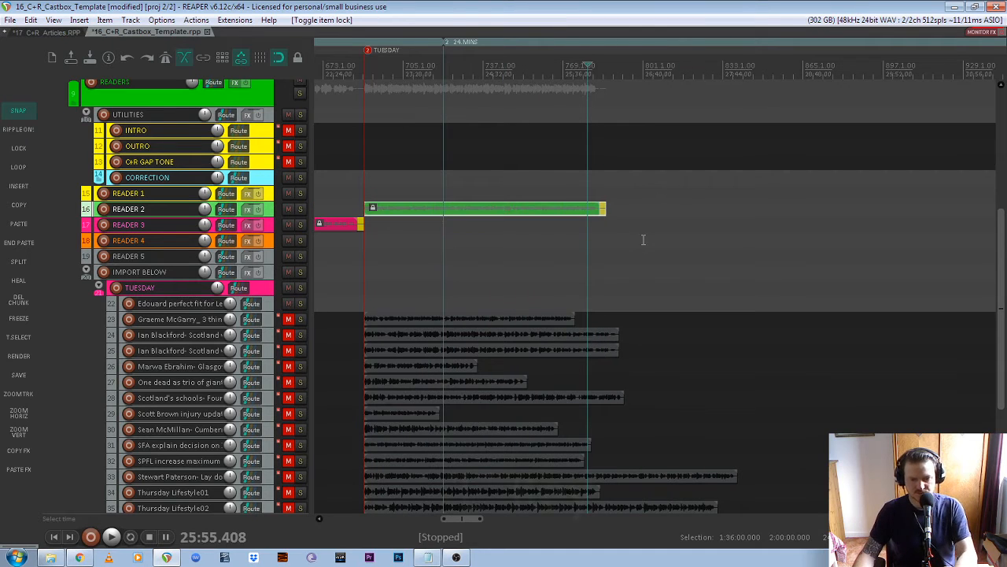
- Unmute track 24 and move its article onto READER 3 after the gap tone
click(288, 335)
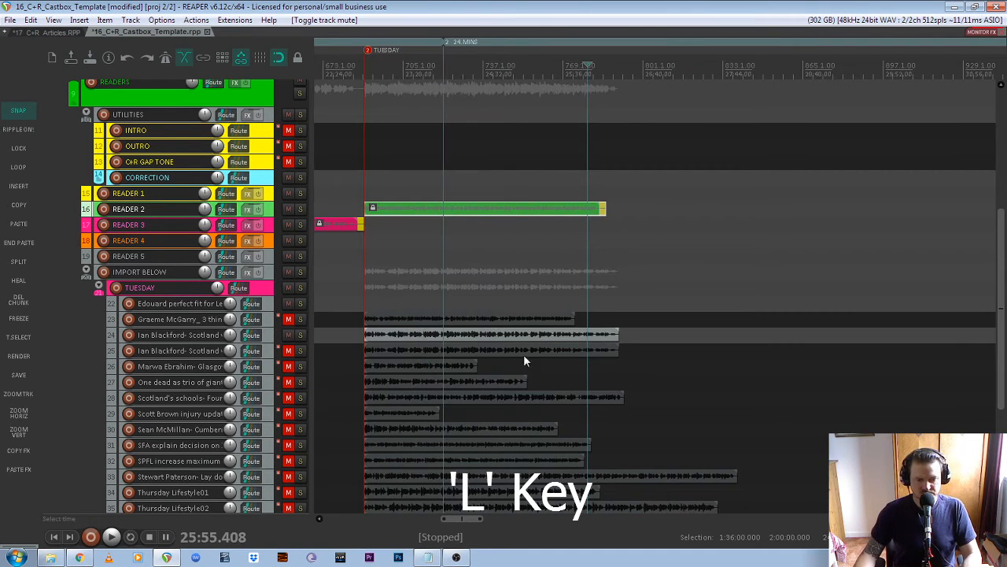
click(447, 334)
drag(448, 334, 698, 225)
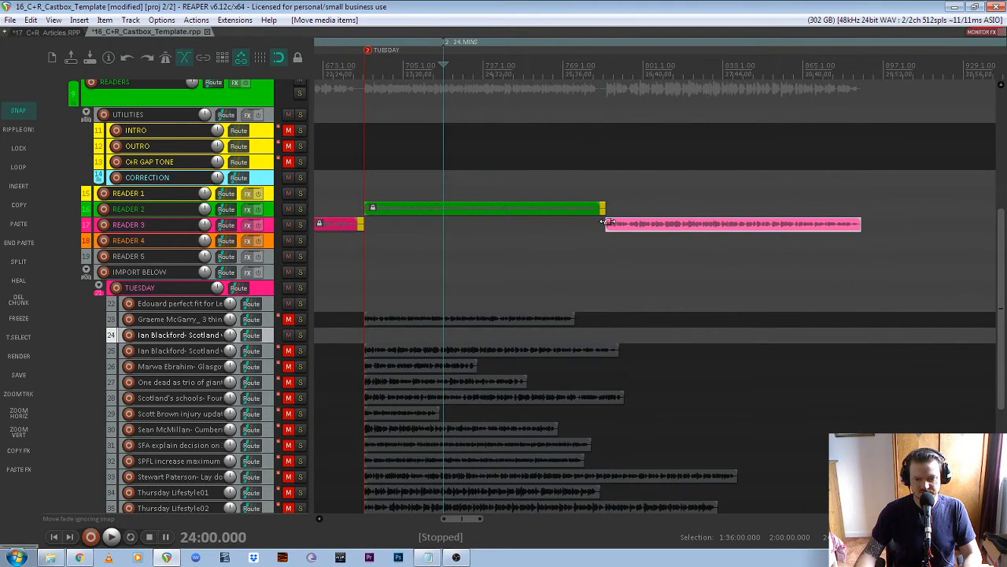
scroll(606, 223, down, 5)
scroll(596, 259, up, 3)
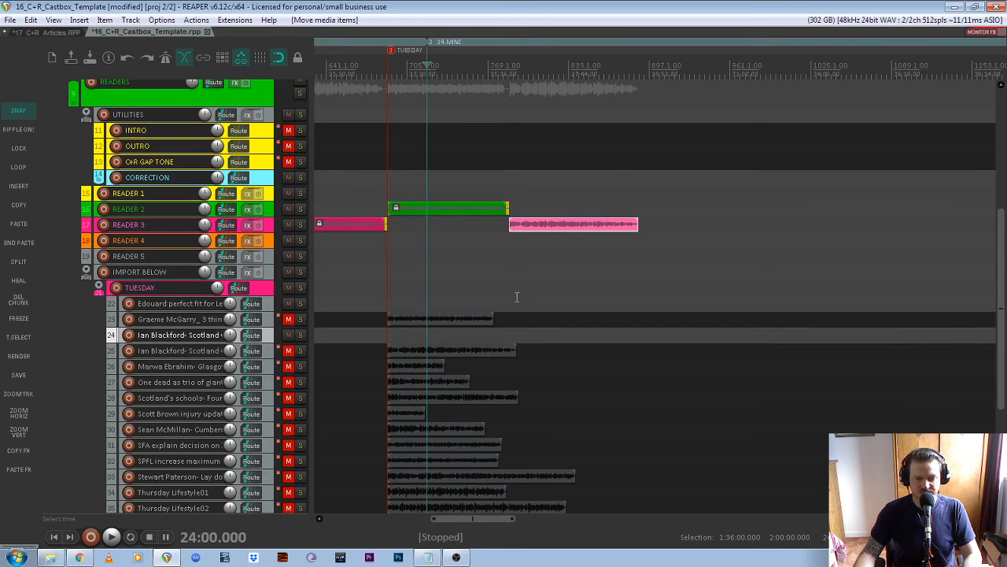
scroll(517, 297, down, 5)
scroll(333, 268, up, 1)
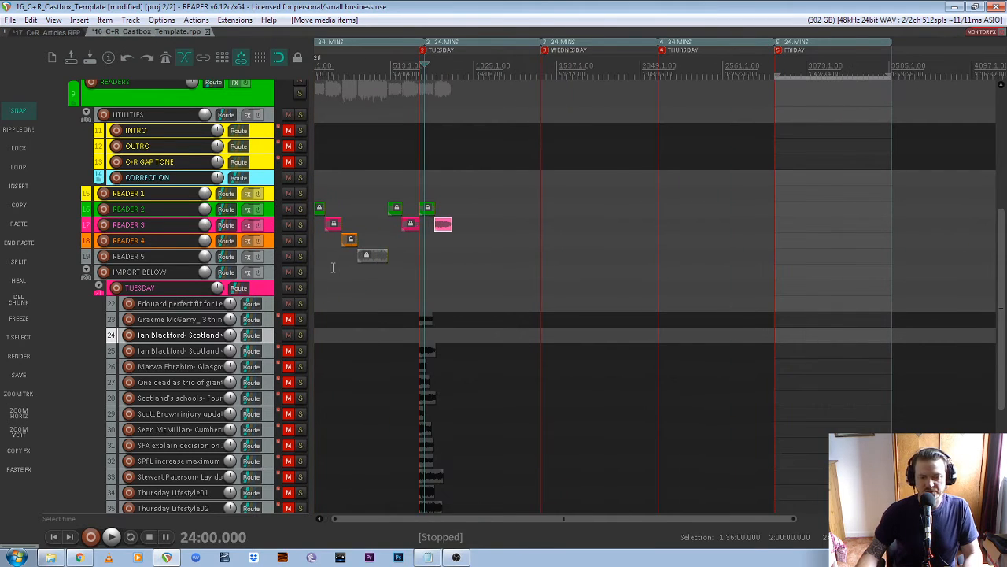
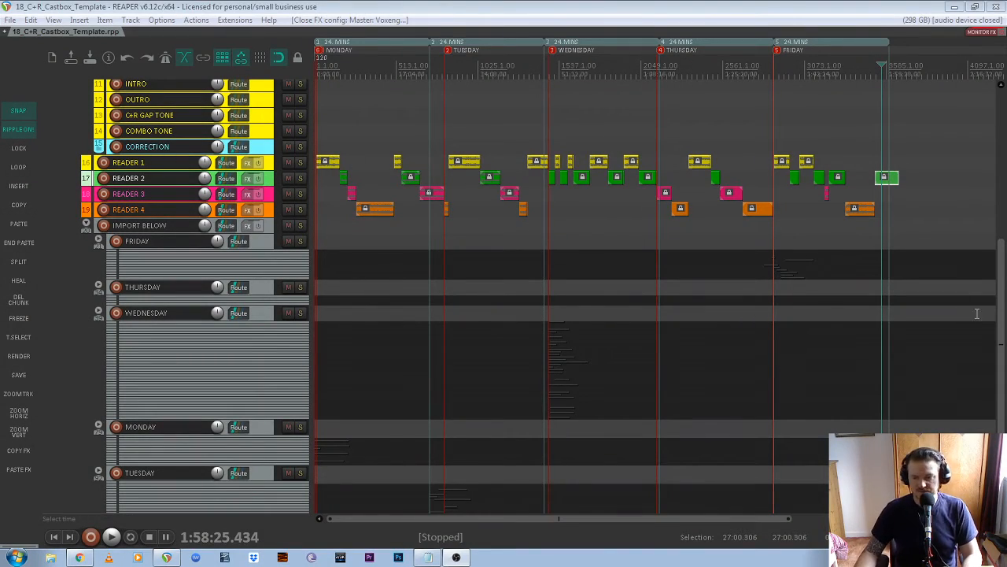
- Expand and collapse the FRIDAY folder, then zoom out to view the whole project
scroll(977, 313, up, 5)
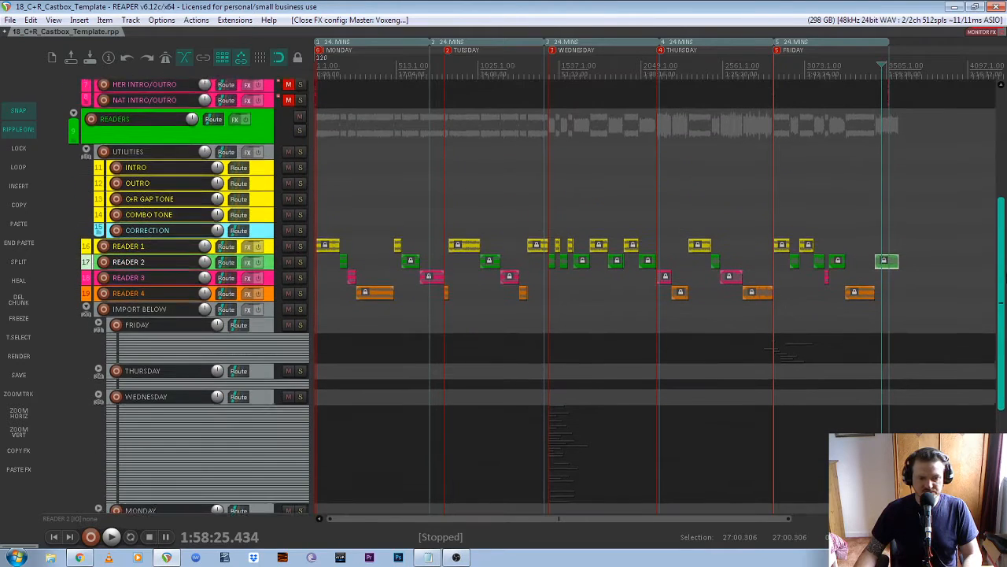
scroll(351, 196, down, 2)
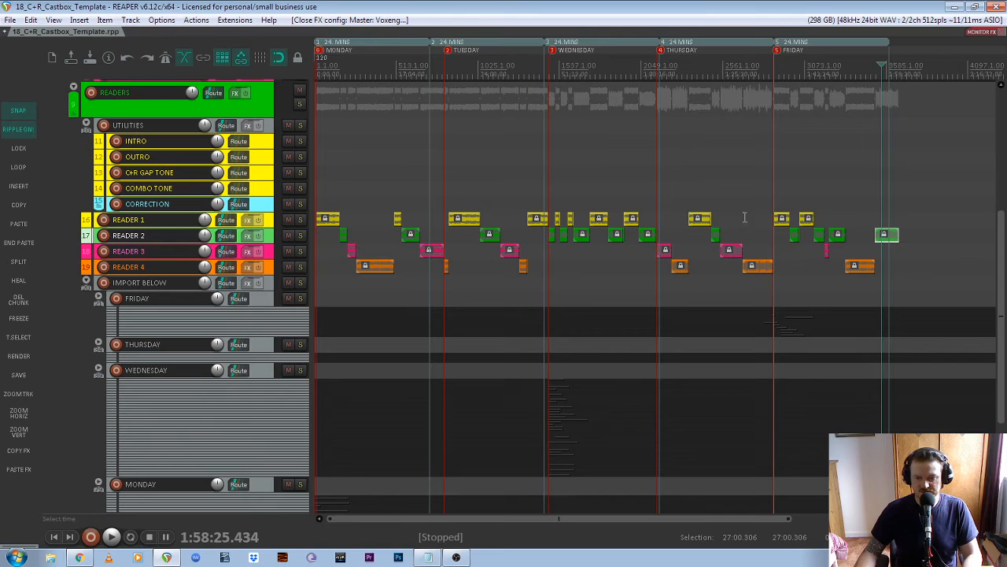
scroll(94, 150, down, 5)
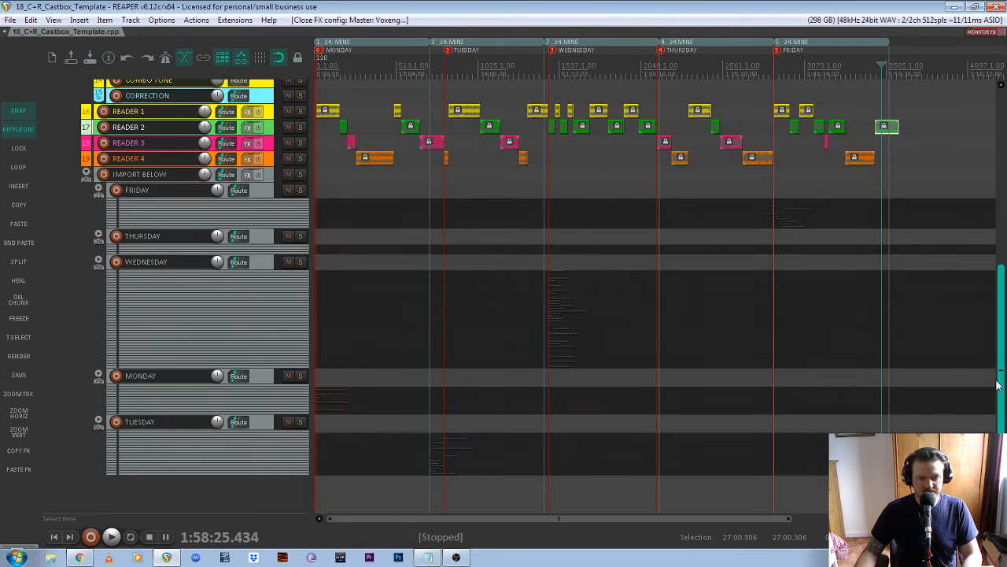
click(98, 189)
scroll(783, 308, down, 2)
scroll(539, 301, up, 4)
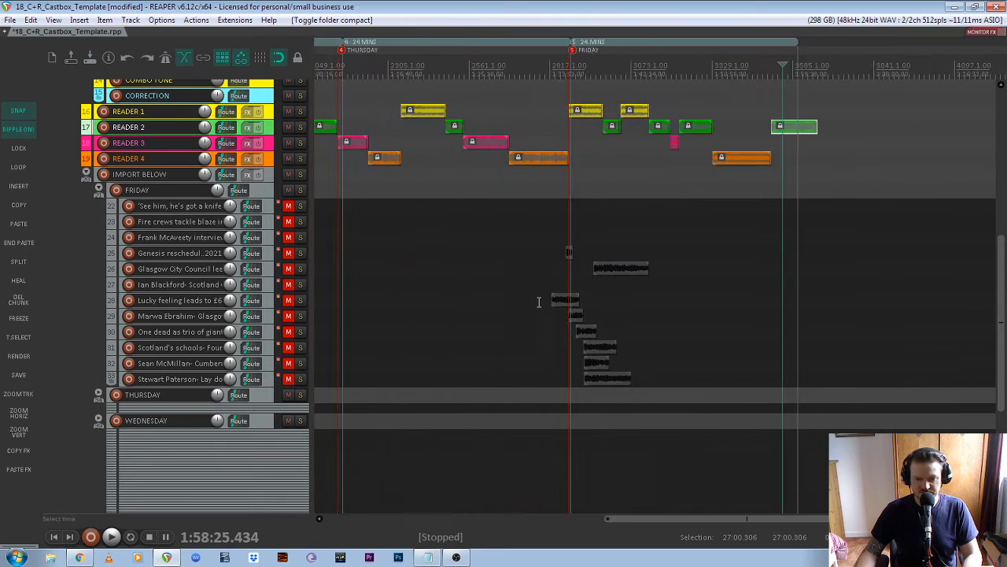
scroll(606, 311, up, 4)
click(99, 189)
key(ctrl+Page_Down)
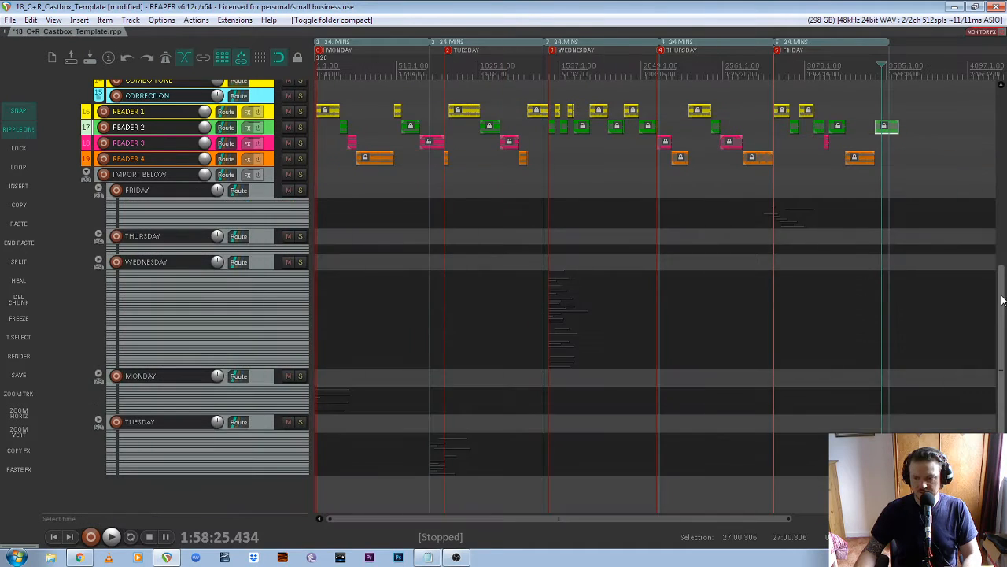
drag(1003, 299, 1003, 210)
scroll(793, 221, up, 8)
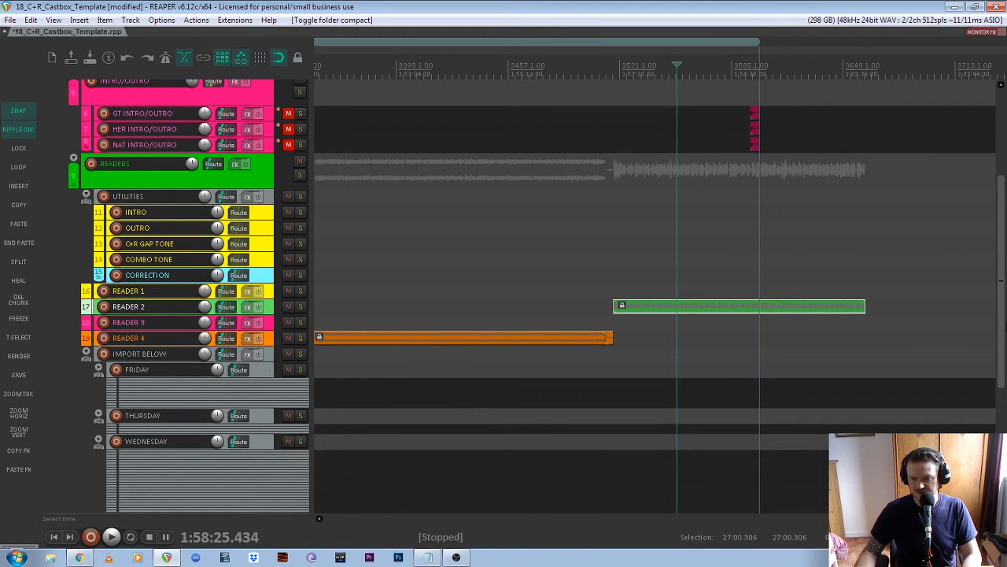
drag(1001, 332, 1001, 269)
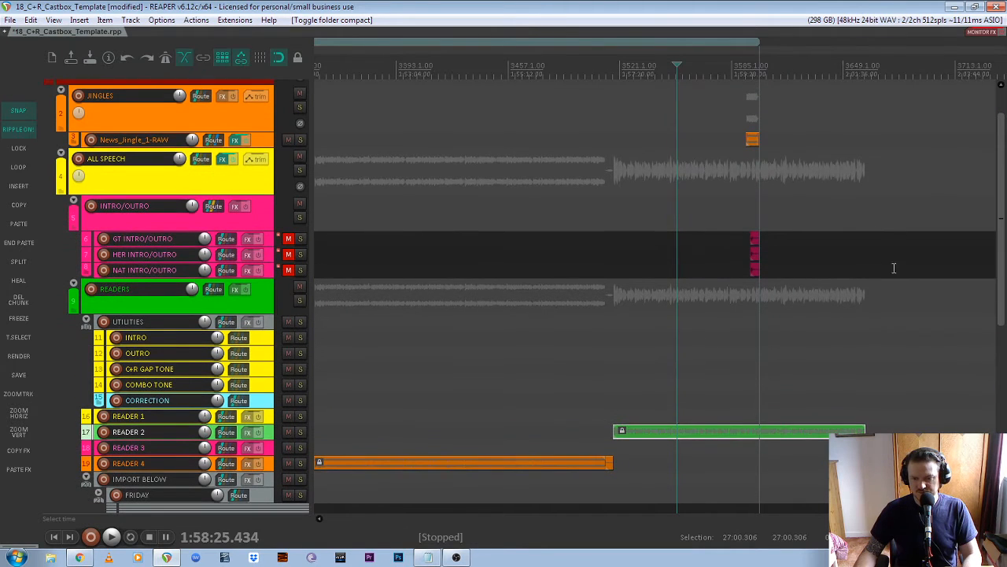
scroll(787, 314, right, 3)
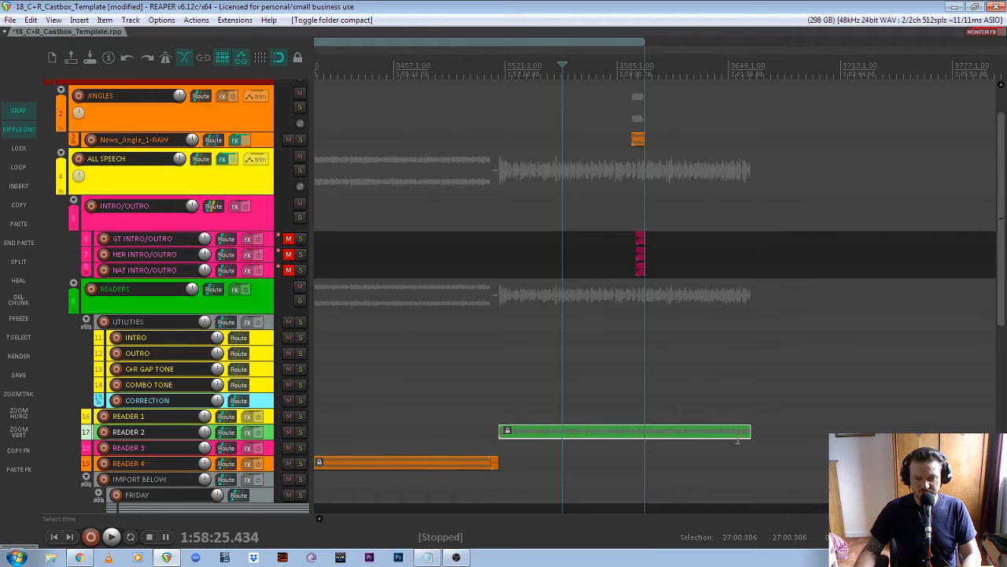
scroll(644, 222, up, 5)
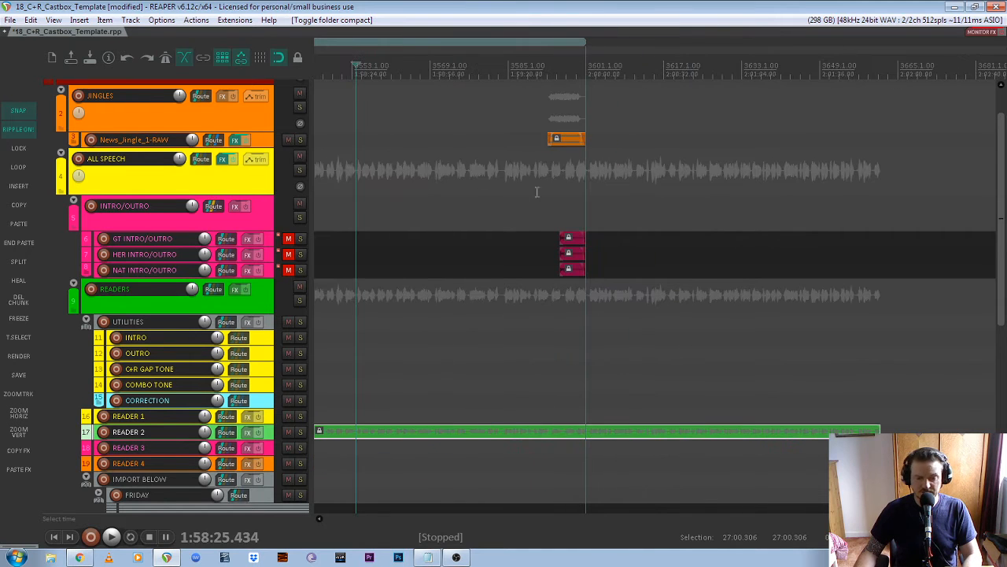
- Select and unlock the news jingle and pink outro clips
drag(534, 126, 623, 274)
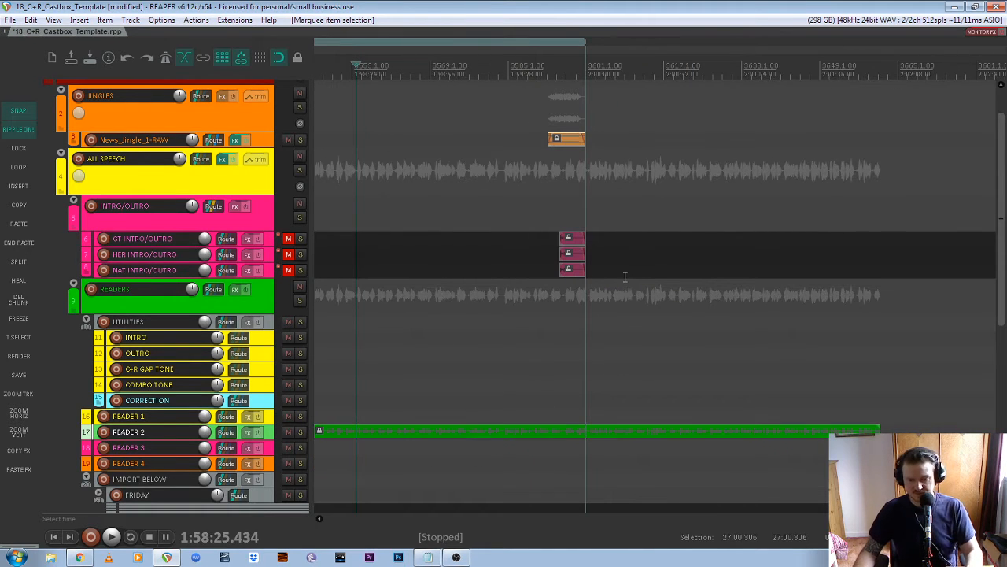
key(l)
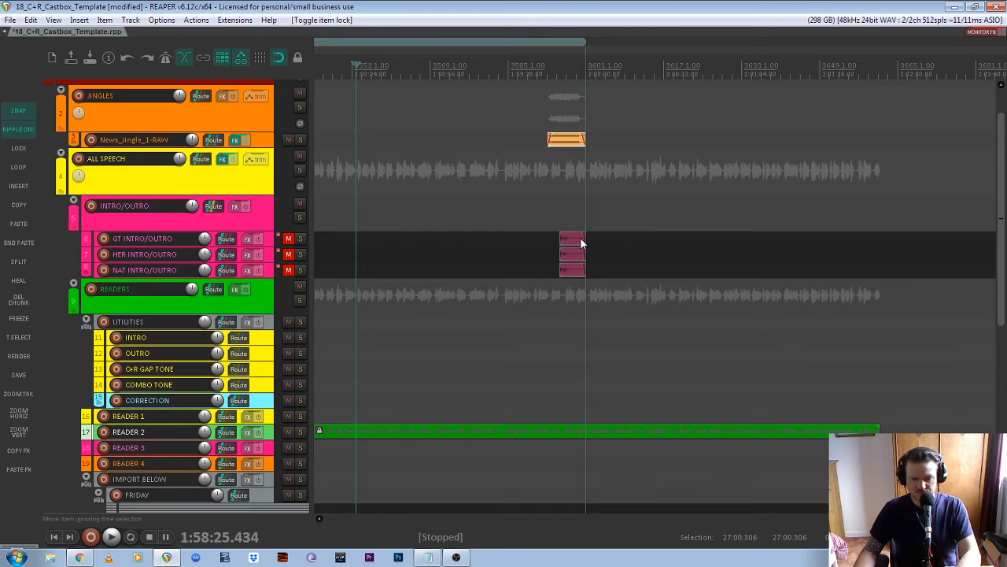
drag(504, 101, 647, 329)
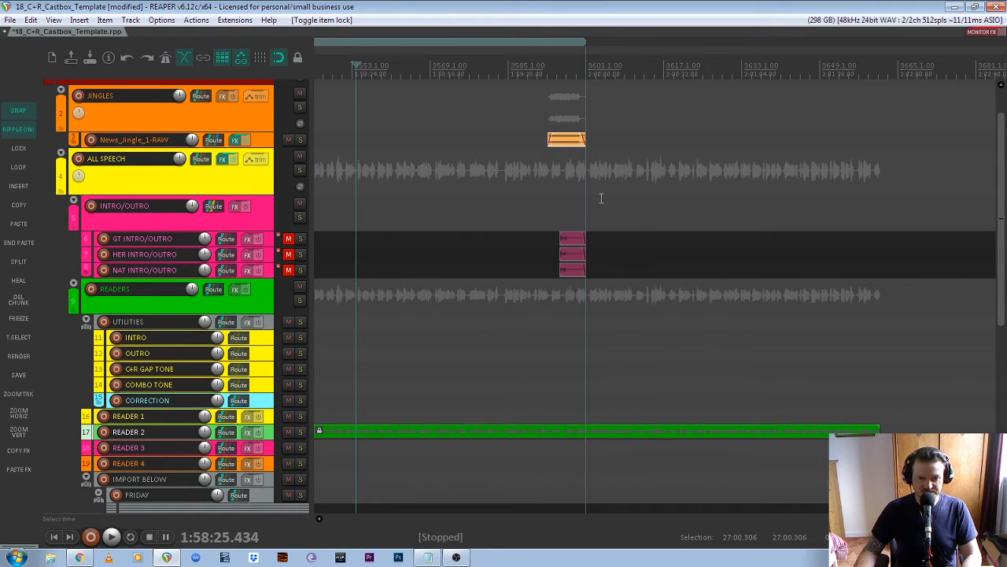
scroll(462, 165, down, 2)
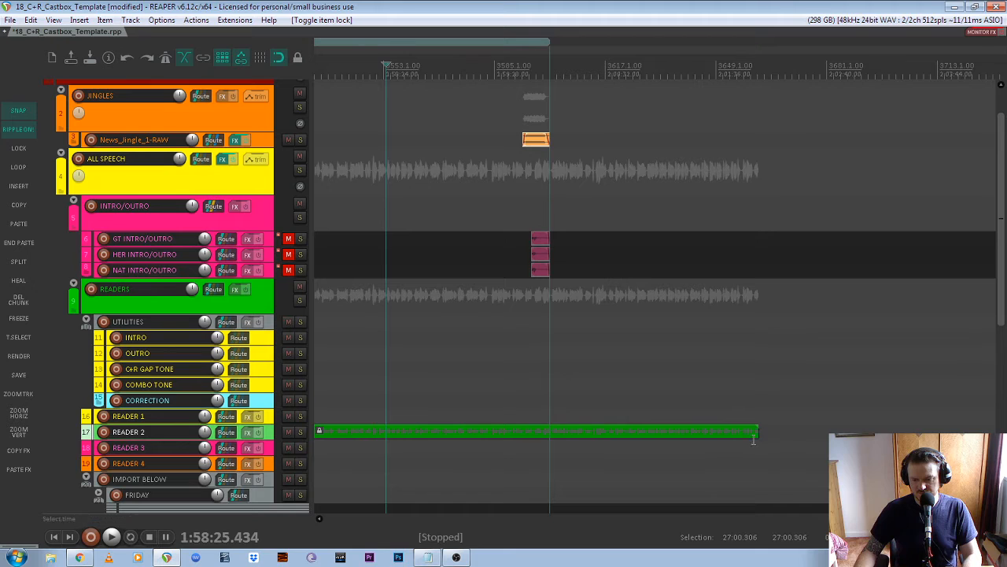
- Add a marker where the last reader clip ends and move the jingle and three outro clips to it
click(758, 430)
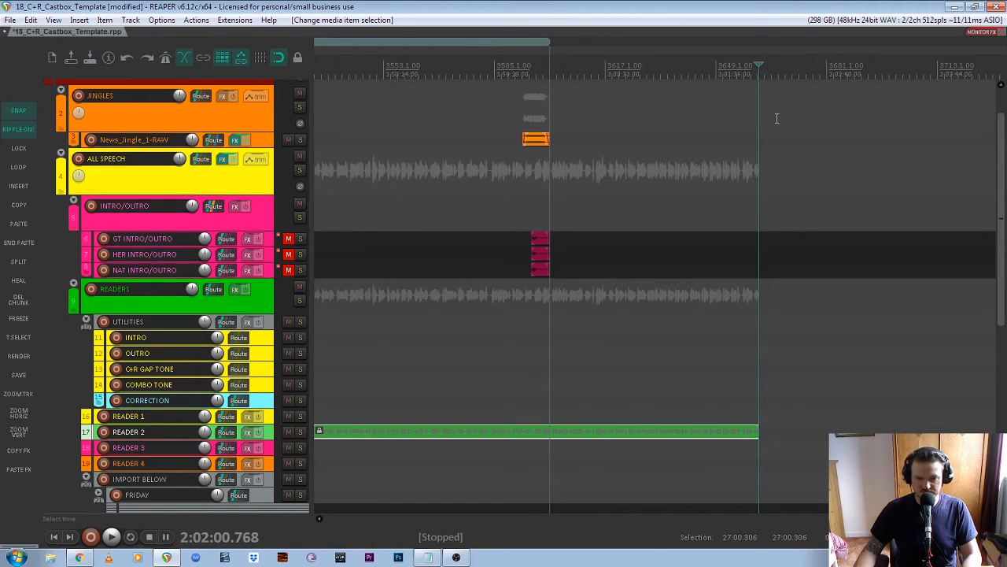
key(m)
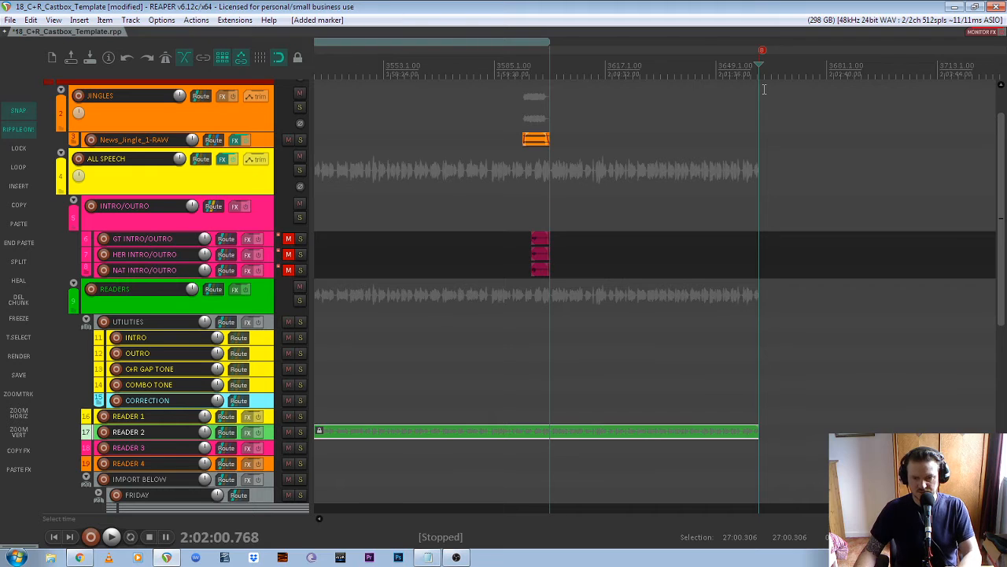
drag(493, 123, 623, 329)
drag(488, 123, 583, 274)
key(l)
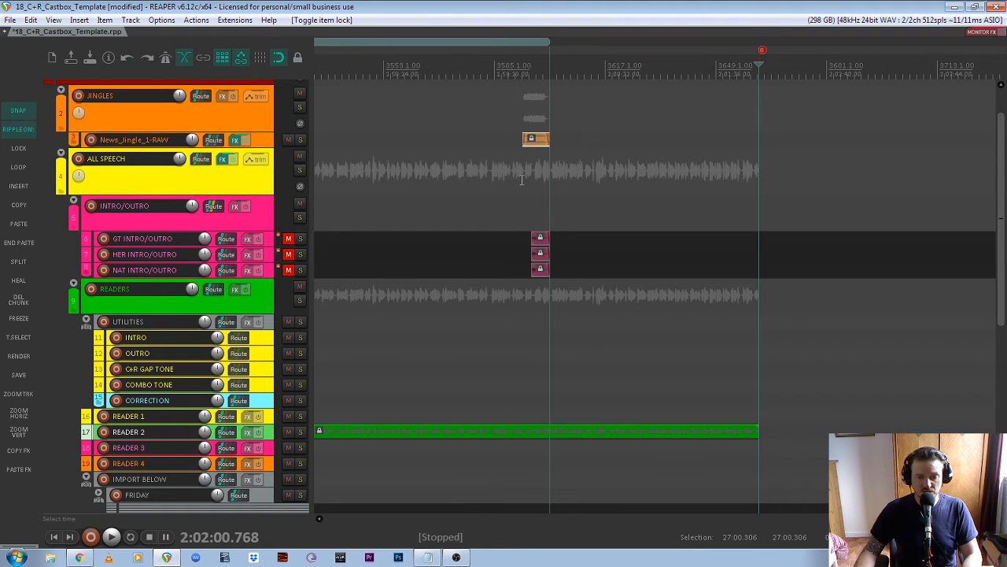
drag(495, 114, 611, 286)
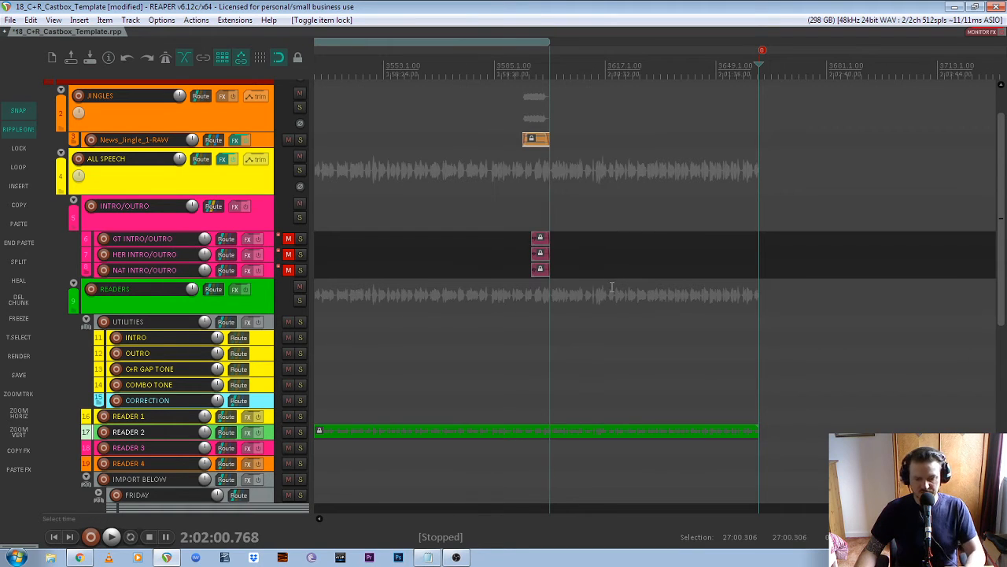
key(l)
drag(536, 145, 776, 145)
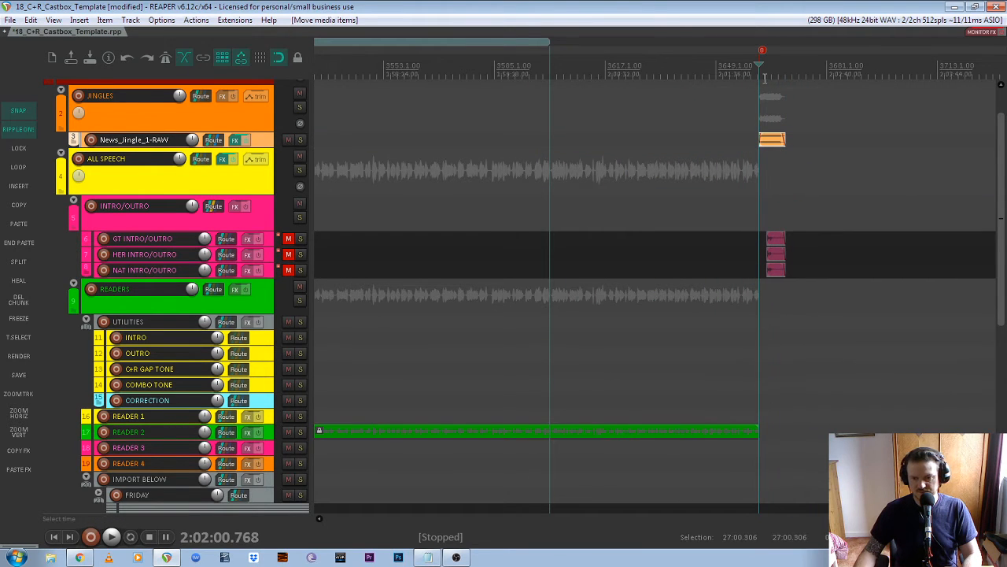
- Play the transition and nudge the News_Jingle group slightly later
scroll(780, 370, up, 8)
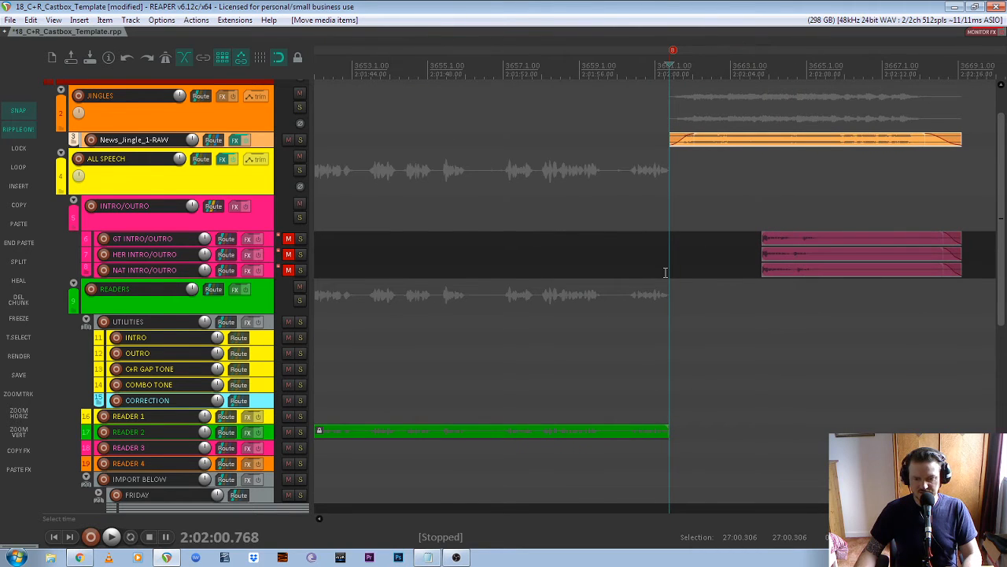
scroll(665, 272, down, 1)
click(651, 72)
key(space)
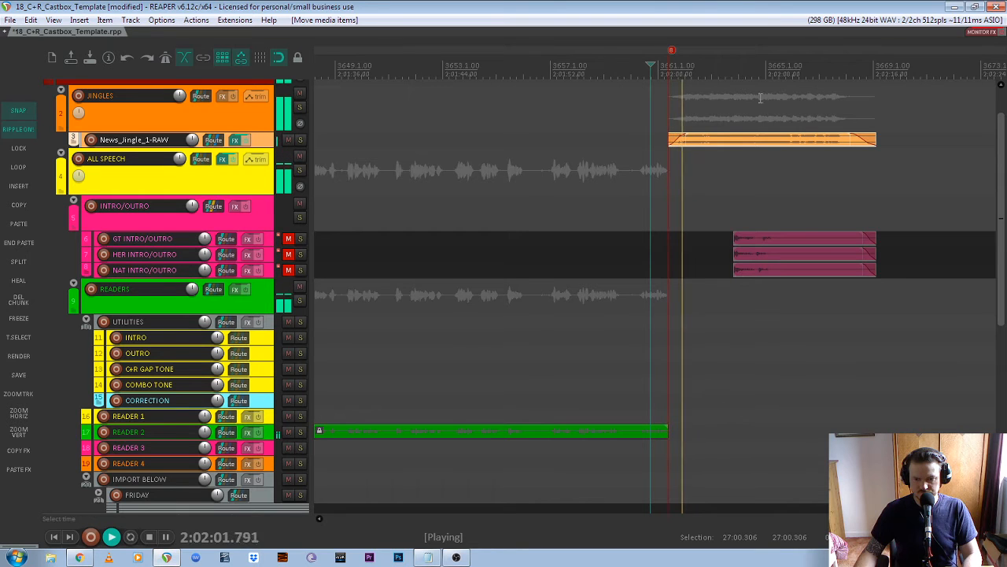
scroll(784, 177, up, 1)
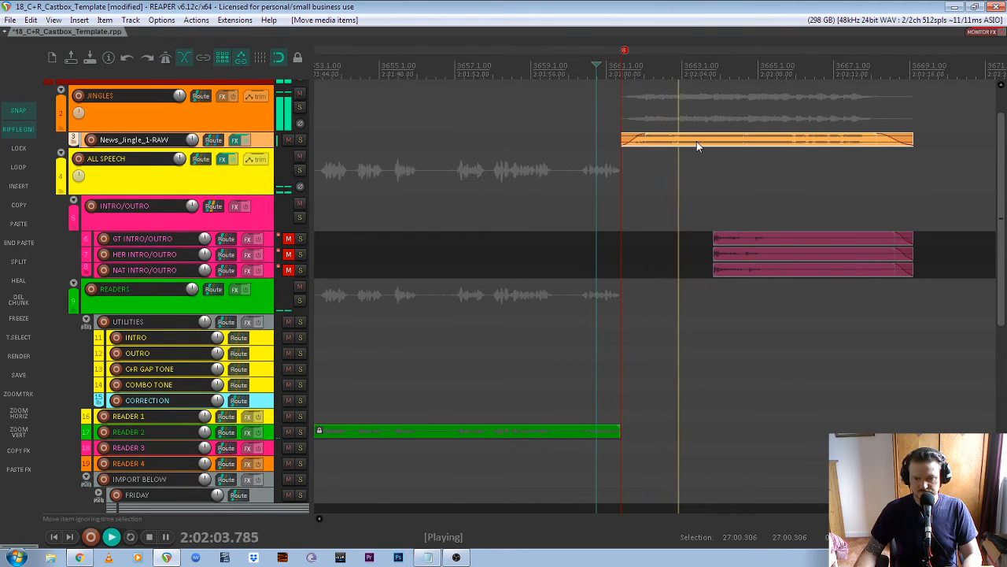
key(space)
drag(703, 140, 734, 143)
key(space)
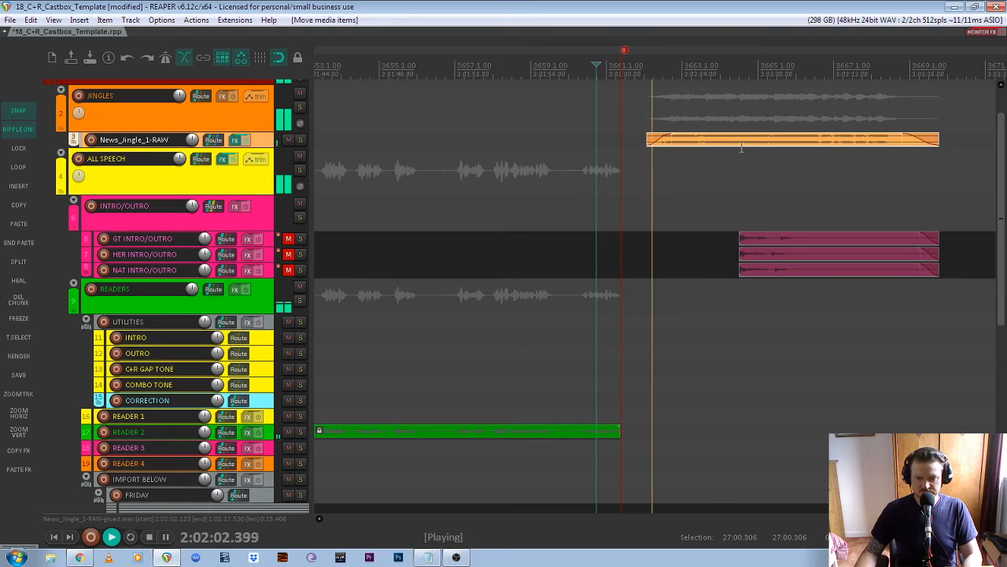
- Unmute the GT INTRO/OUTRO track and lock the jingle and outro clips in place
click(288, 239)
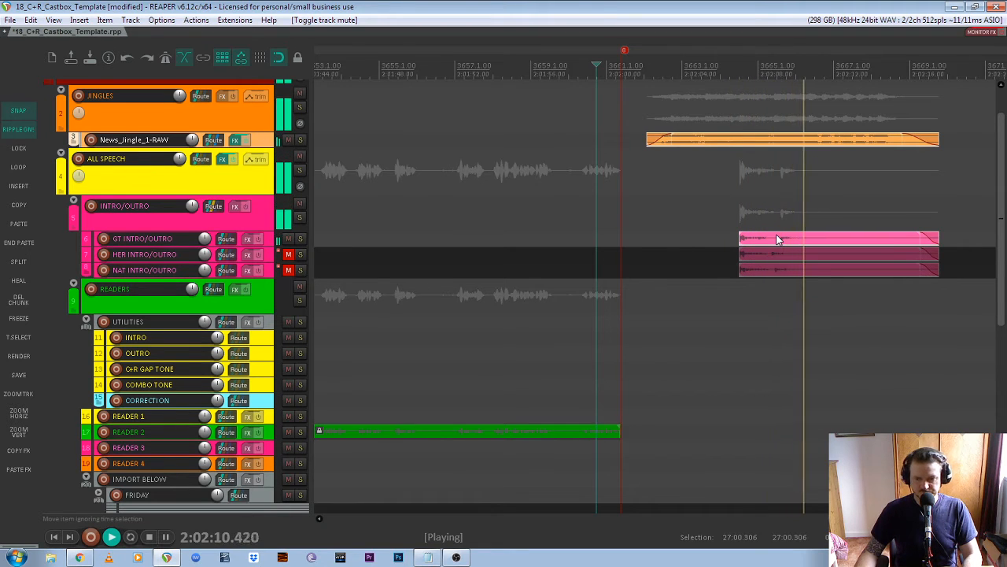
scroll(777, 240, down, 4)
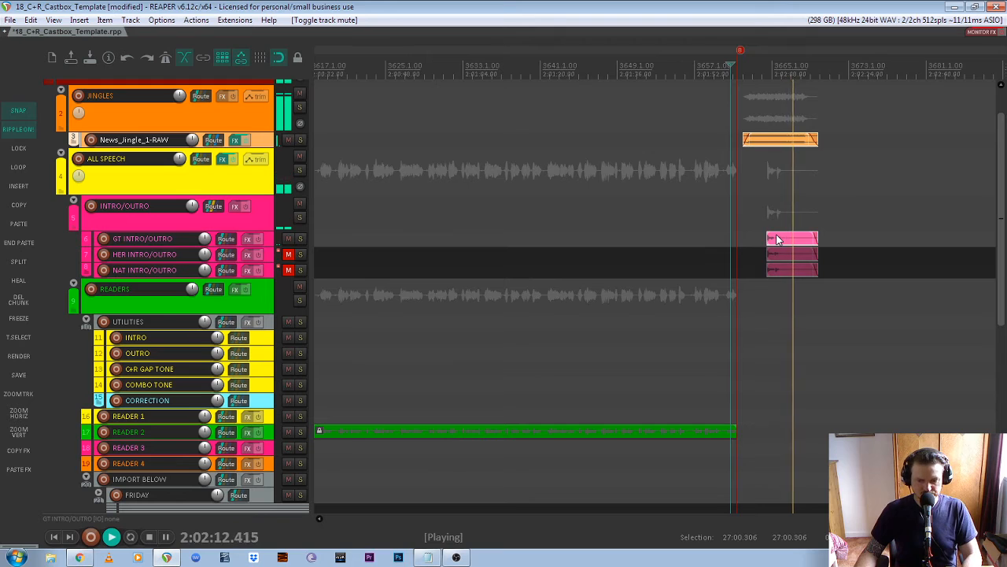
key(space)
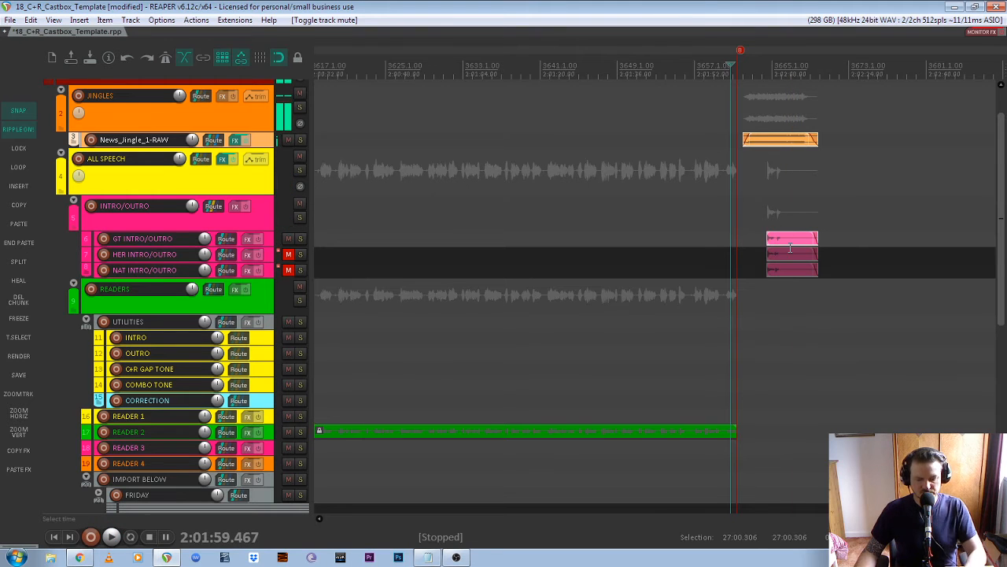
key(l)
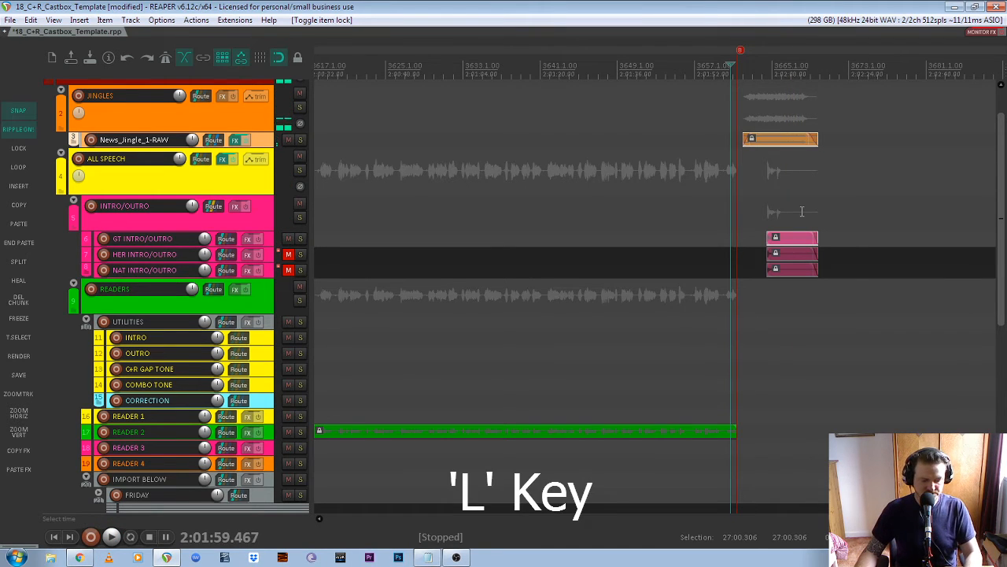
key(ctrl+Page_Down)
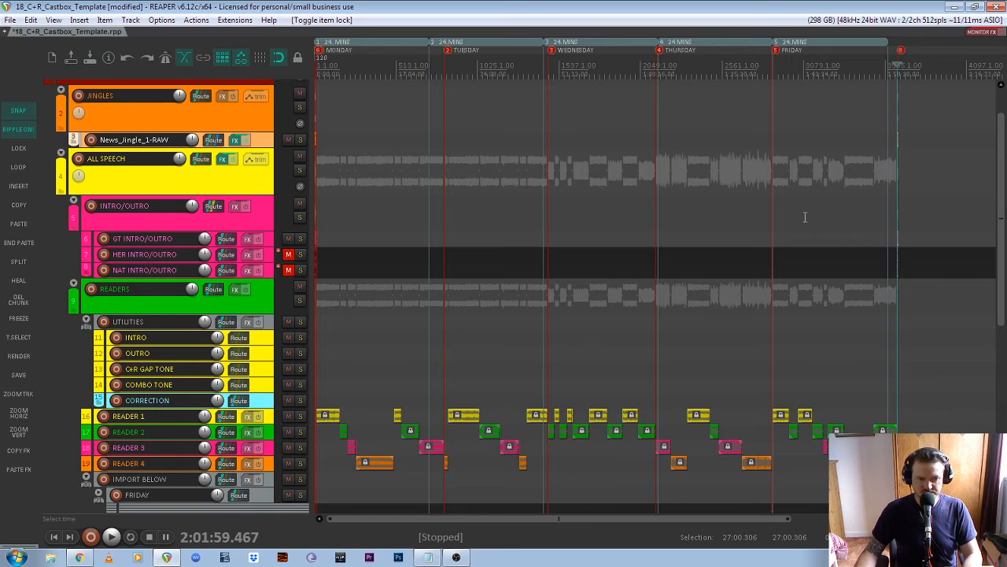
- Select every media item with Ctrl+A, then bring the track list back to the top
drag(1001, 299, 1006, 232)
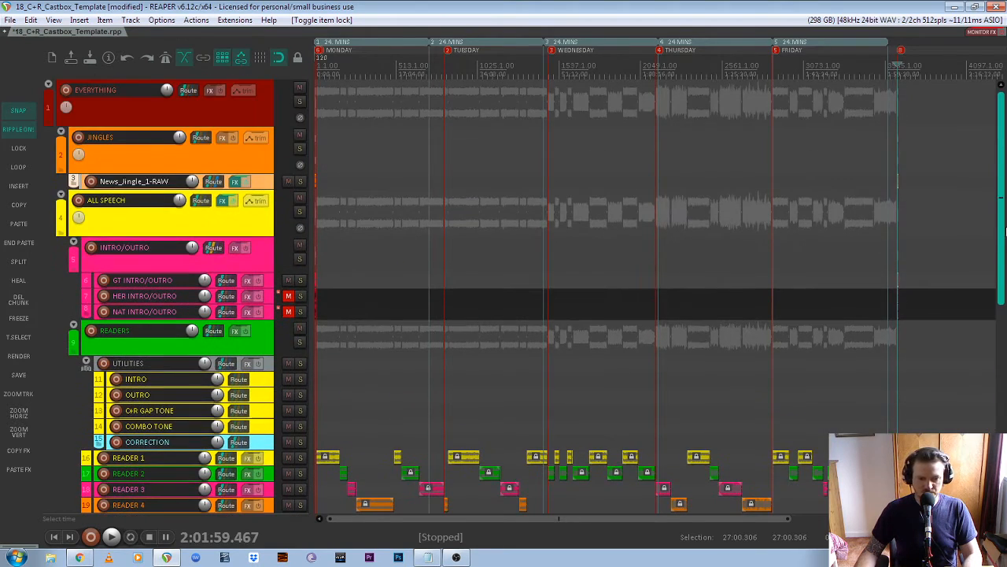
drag(1005, 181, 1005, 206)
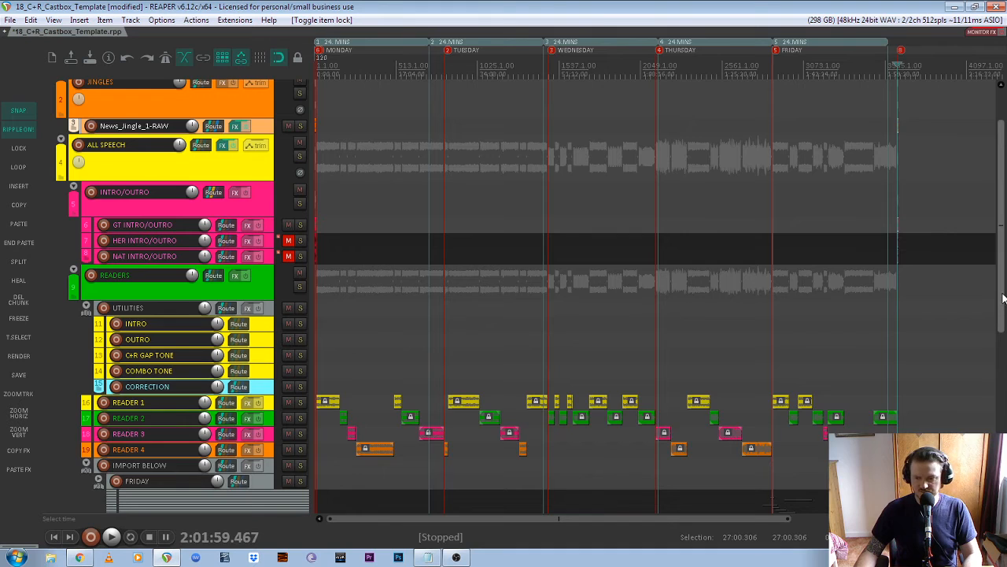
drag(1004, 303, 1004, 274)
key(ctrl+a)
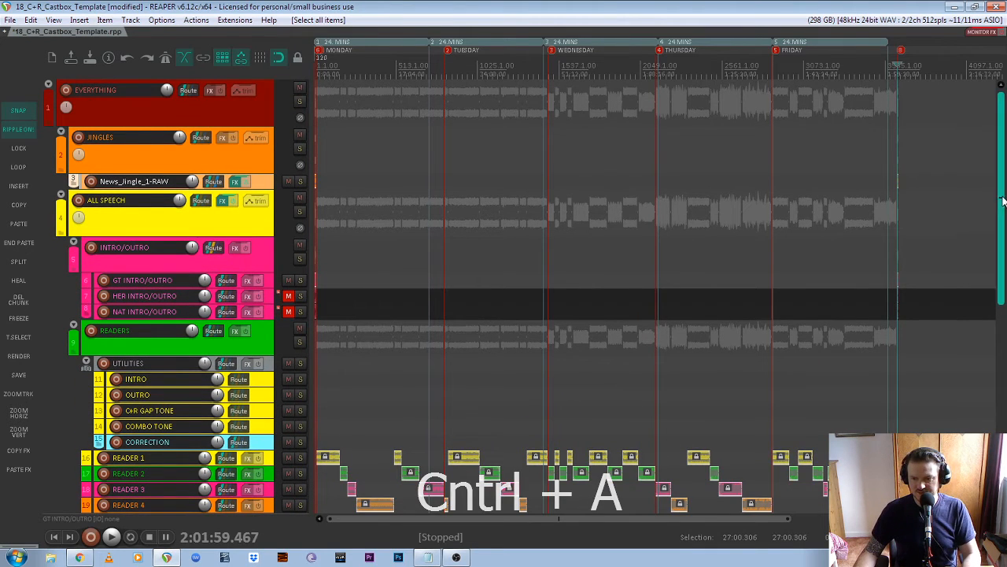
scroll(795, 210, up, 8)
scroll(794, 211, up, 6)
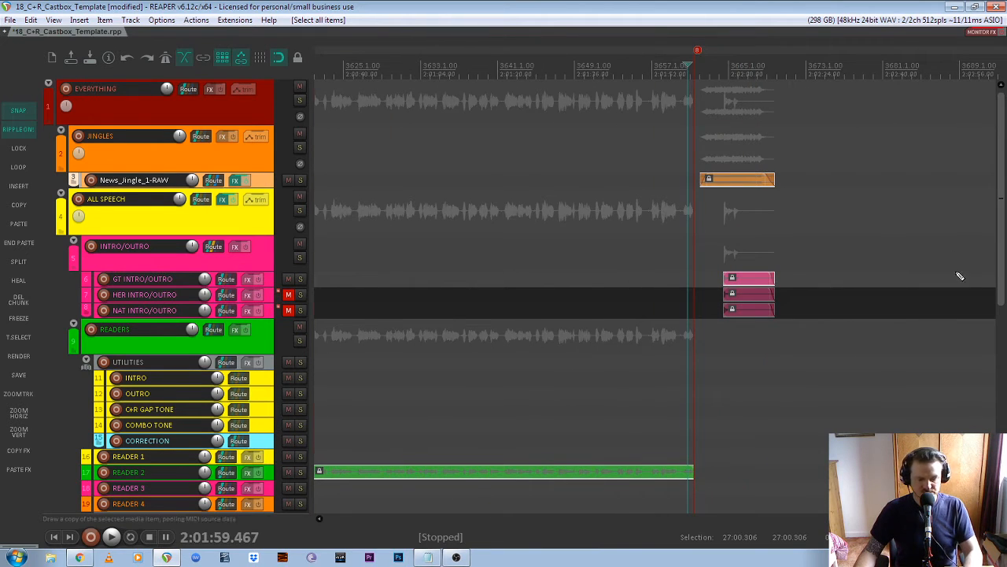
scroll(945, 230, down, 14)
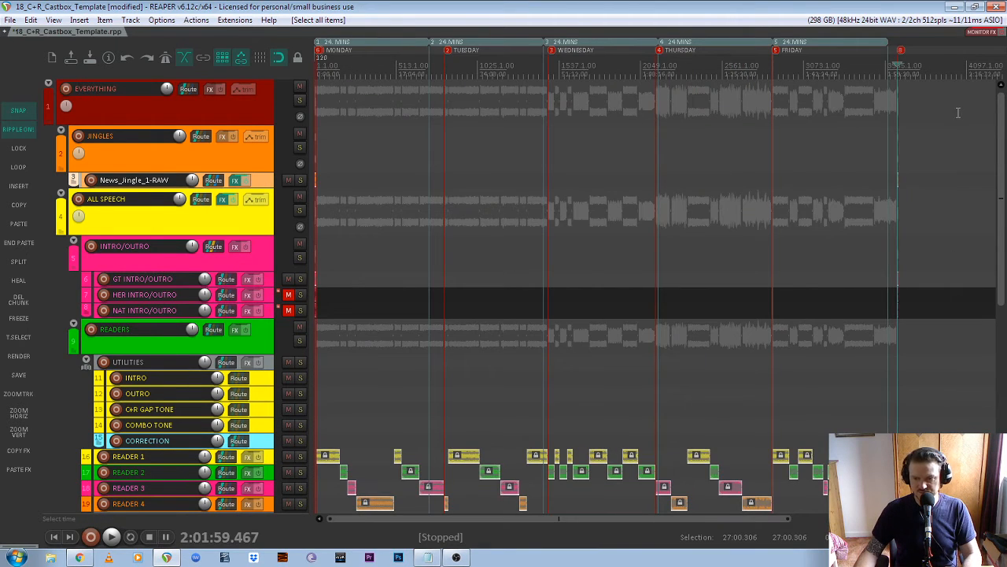
drag(961, 110, 217, 383)
drag(1002, 277, 1002, 197)
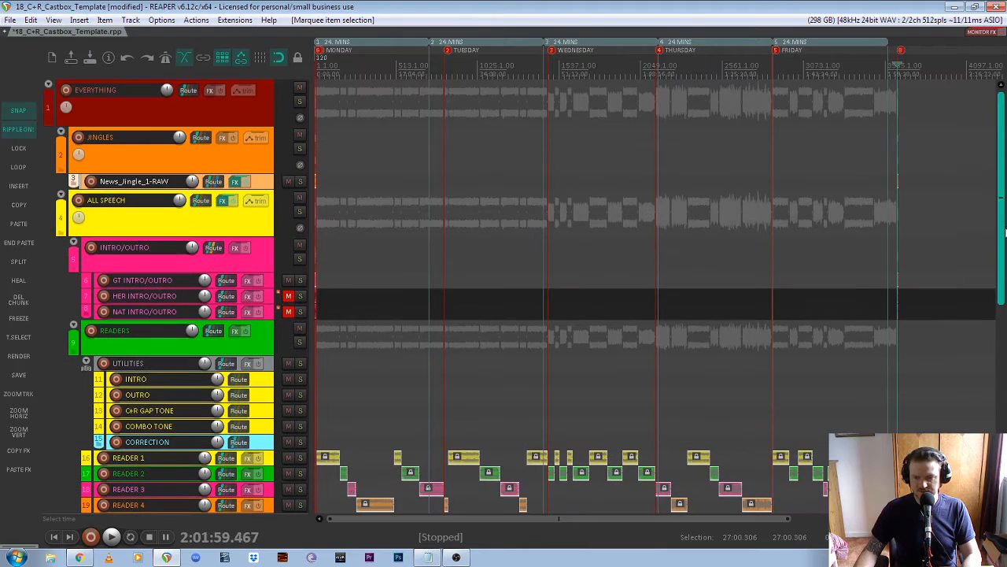
- Set the time selection to span all items, ending at 2:02:17.530
click(20, 340)
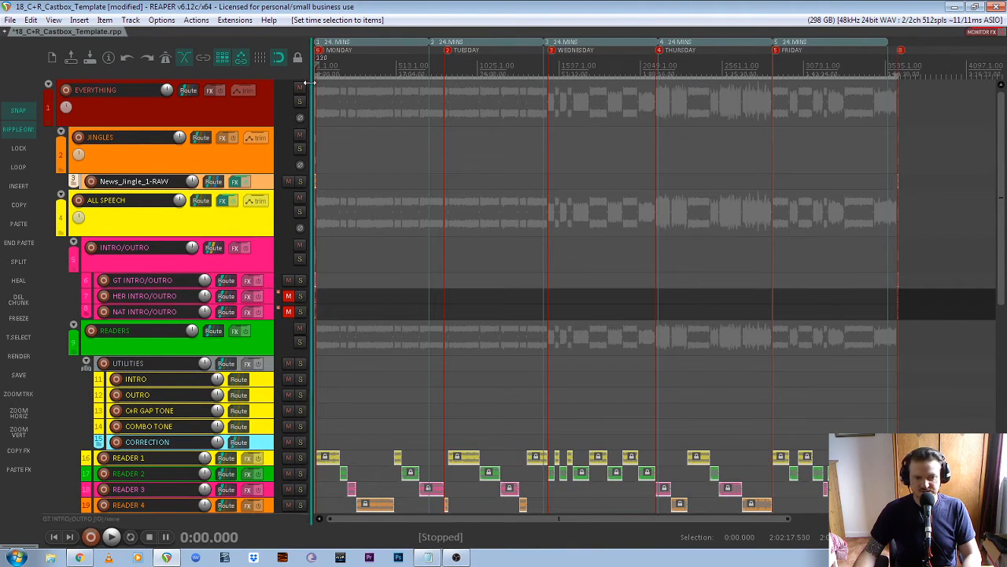
scroll(917, 107, up, 10)
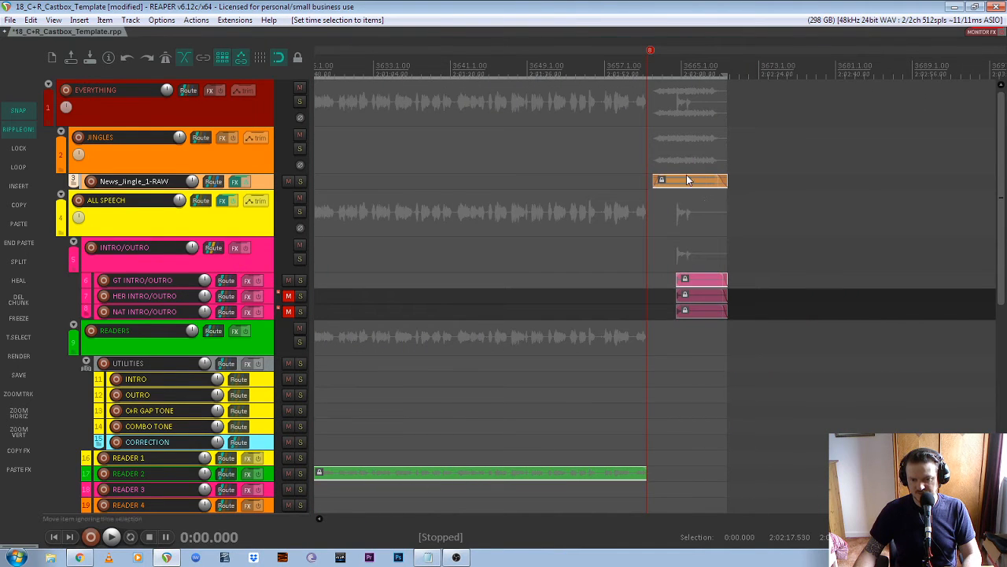
scroll(686, 180, down, 10)
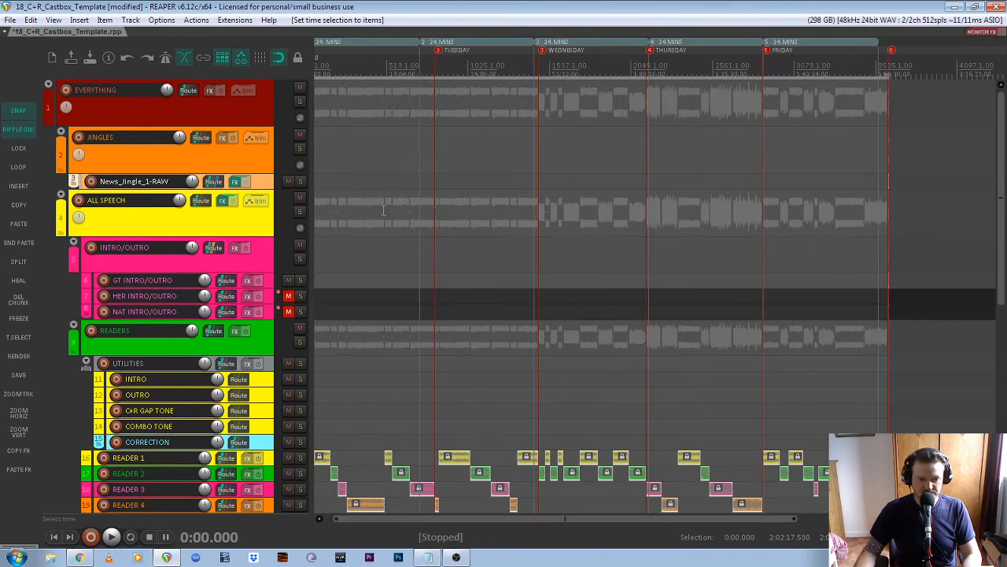
- Check the selection starts at 0:00.000, then bring up the Render to File settings
key(Home)
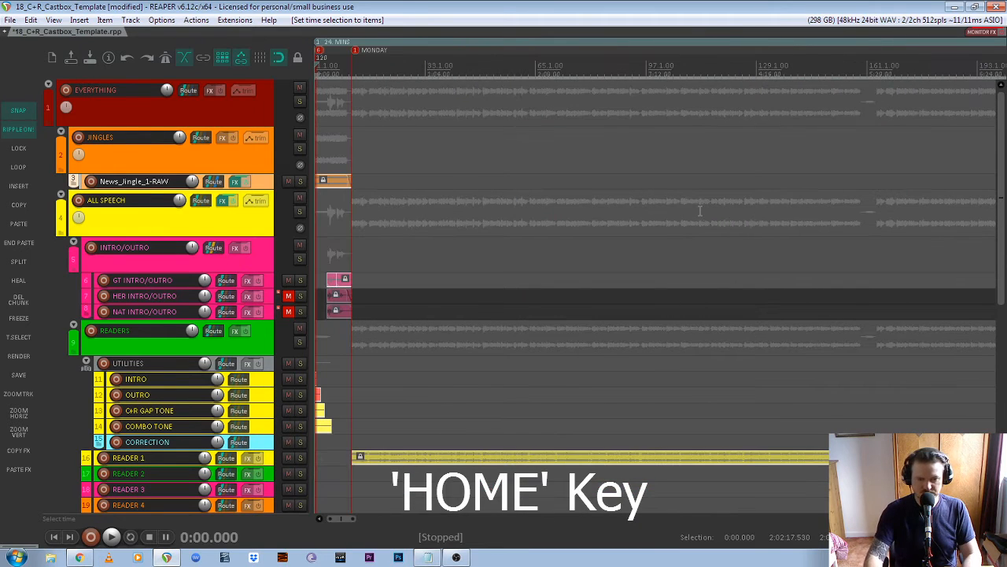
scroll(315, 76, up, 8)
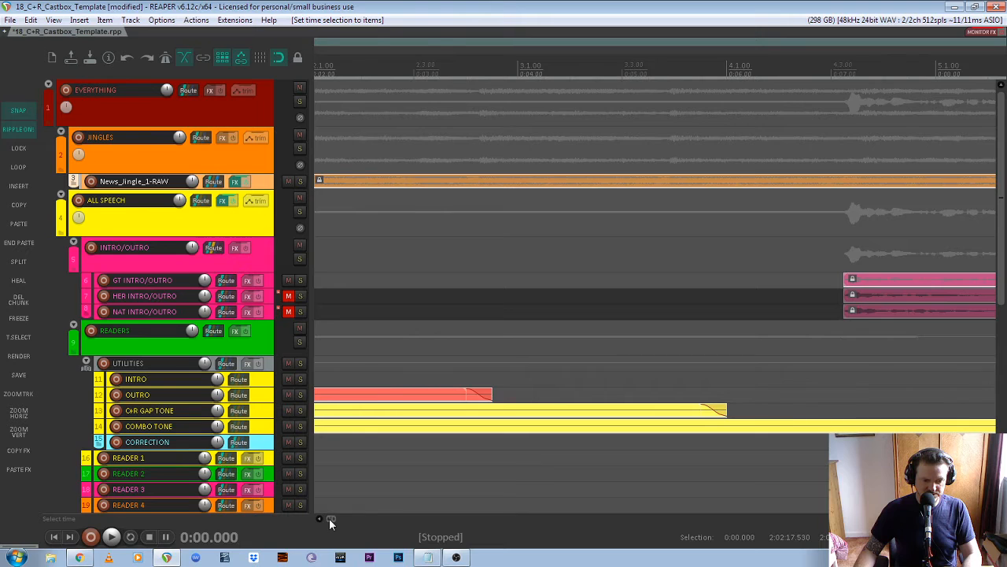
drag(330, 520, 293, 523)
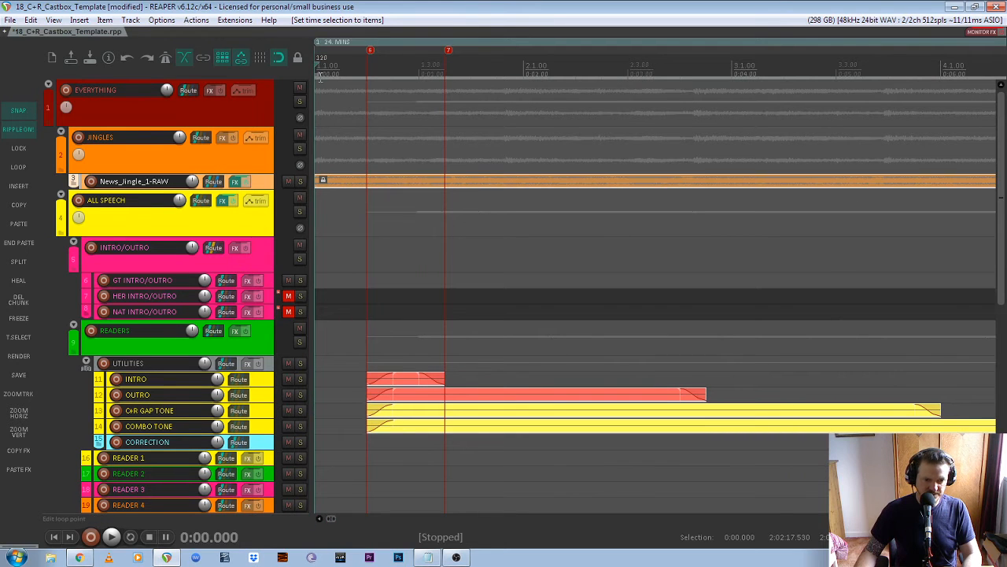
scroll(390, 157, down, 8)
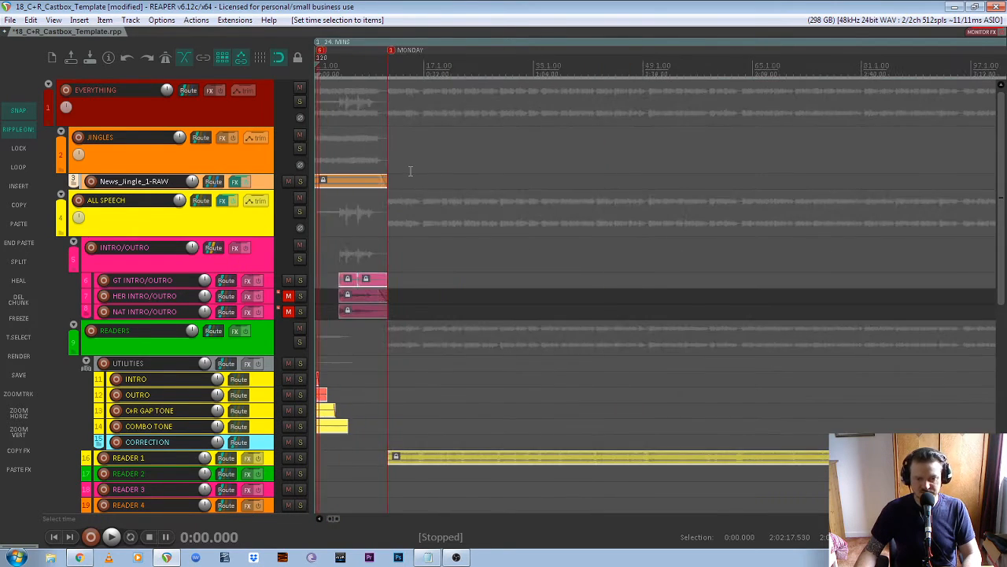
scroll(440, 180, up, 1)
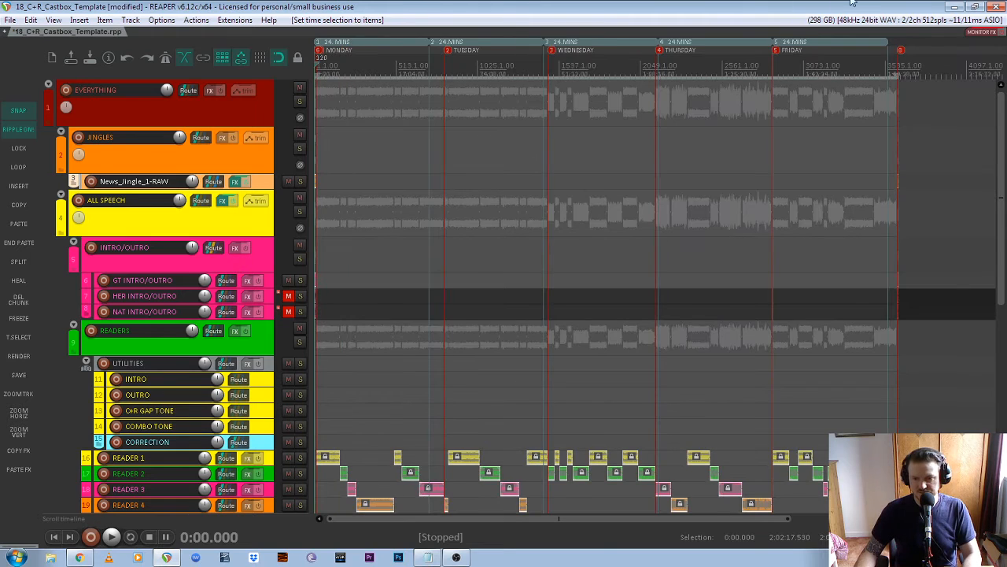
drag(1004, 233, 1003, 253)
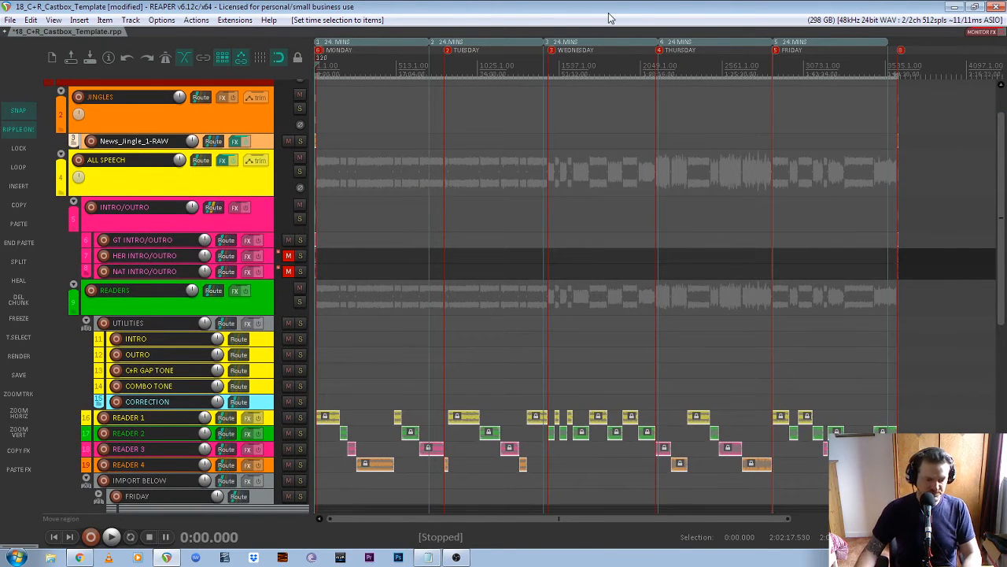
click(19, 356)
- Load the 06_C+R_Castbox_MP3 render preset
click(801, 96)
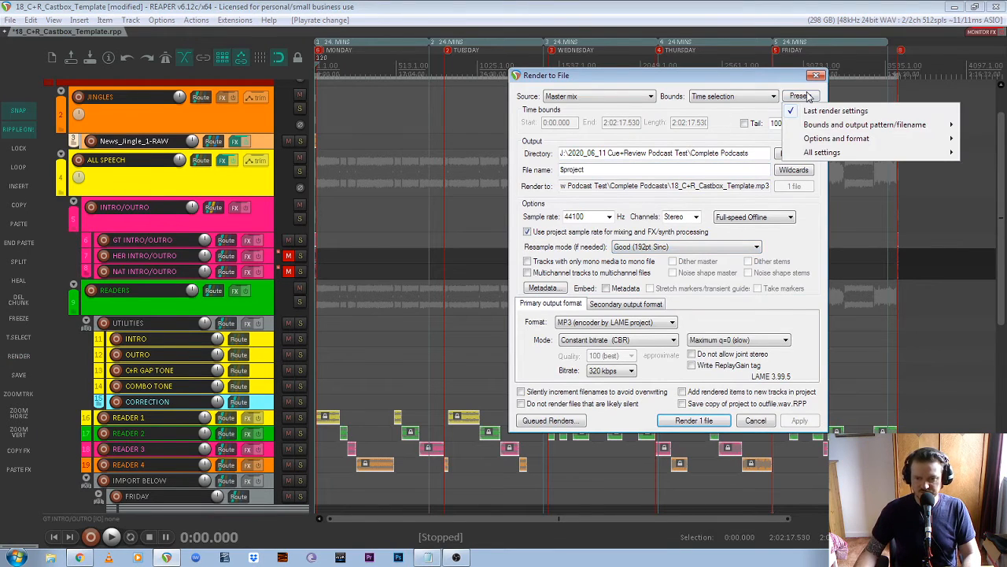
mouse_move(843, 156)
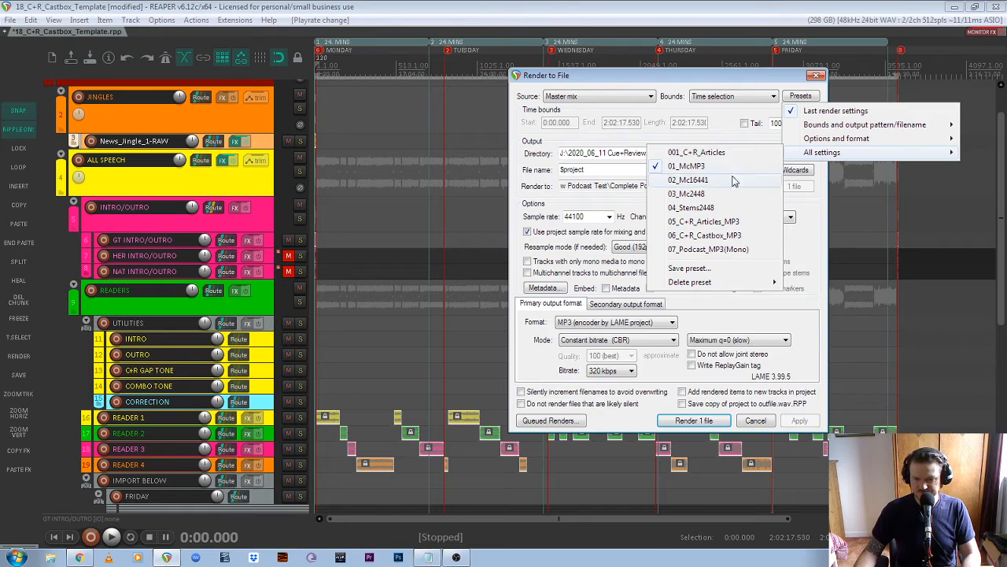
click(716, 238)
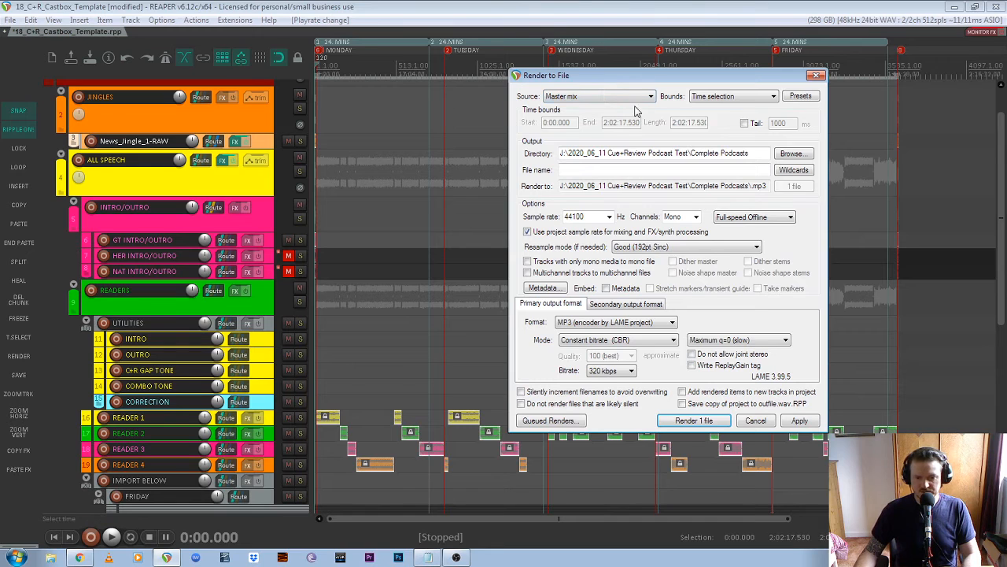
- Keep Master mix as the render source and Time selection as the bounds
drag(539, 74, 452, 66)
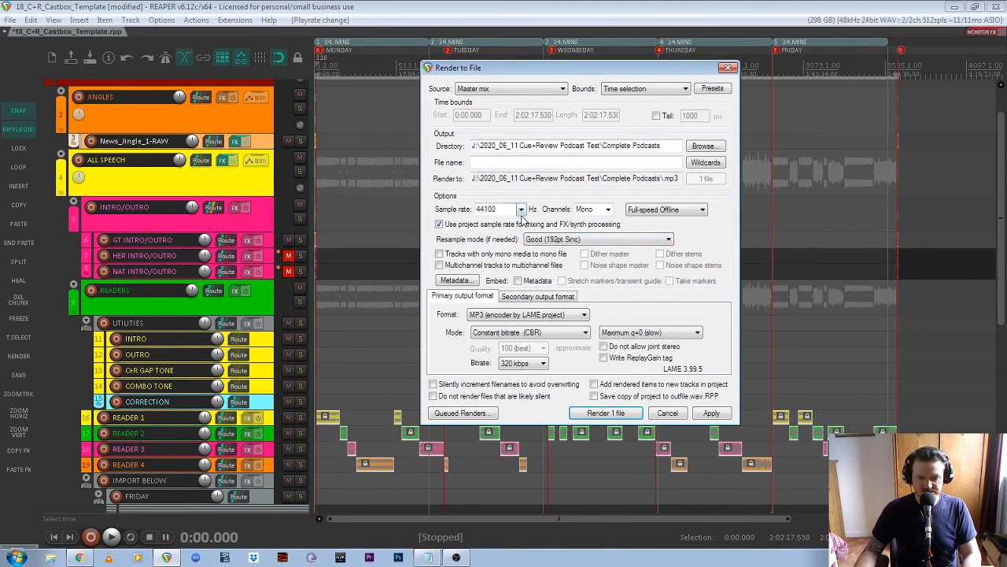
click(529, 91)
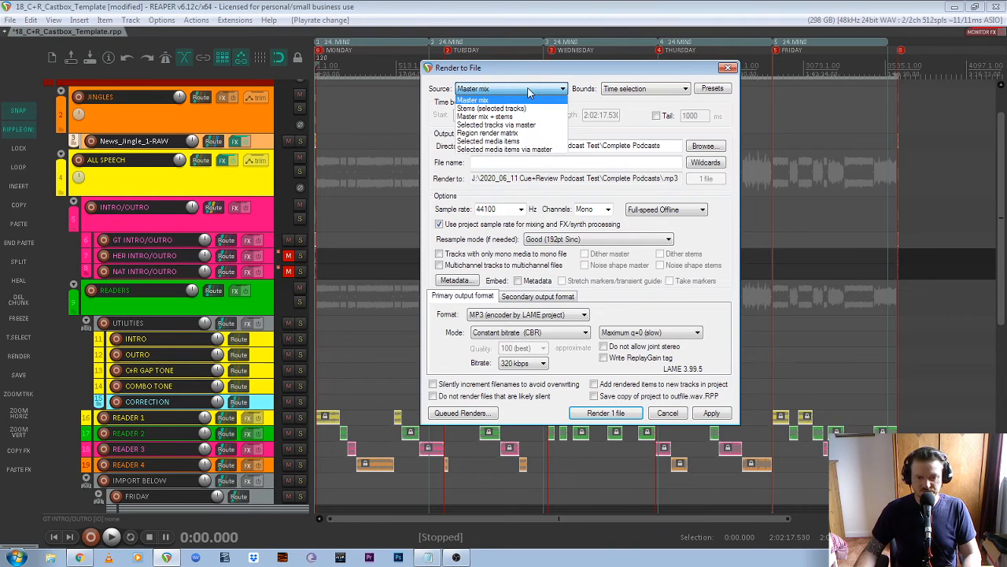
click(507, 101)
click(668, 91)
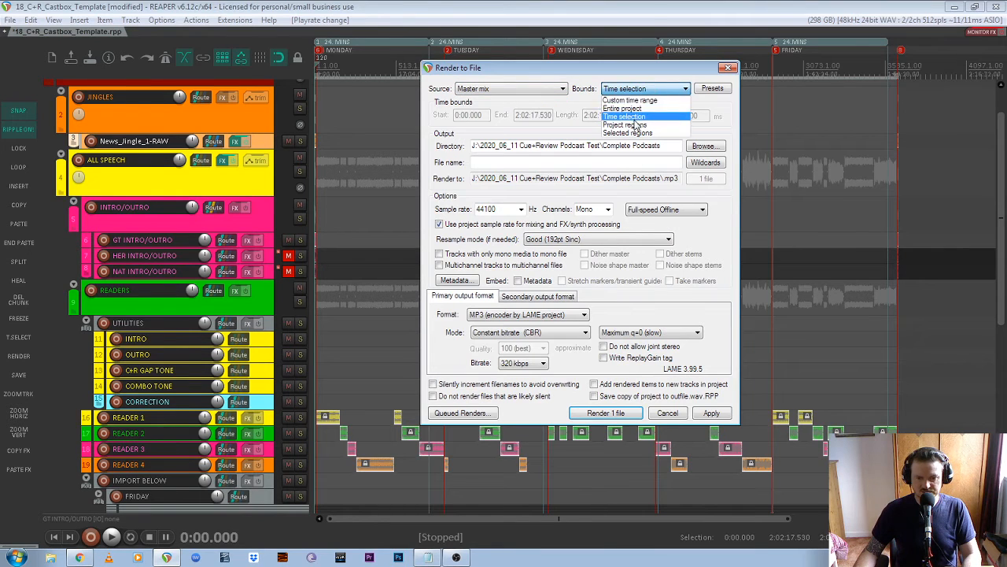
click(636, 118)
- Choose J:\2020_07_25_C+R_GT_Castbox\Complete Castbox as the render output directory
click(712, 148)
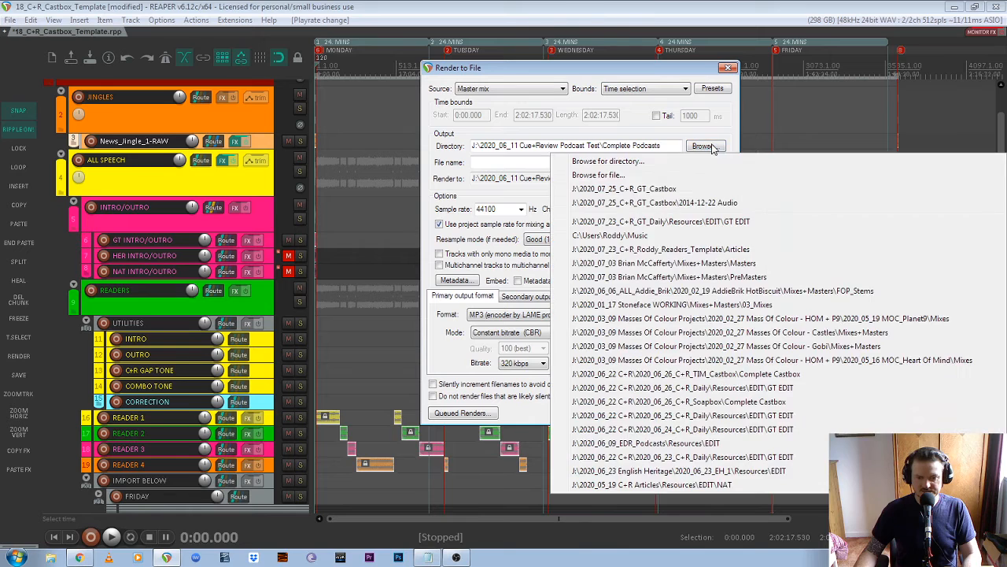
click(619, 159)
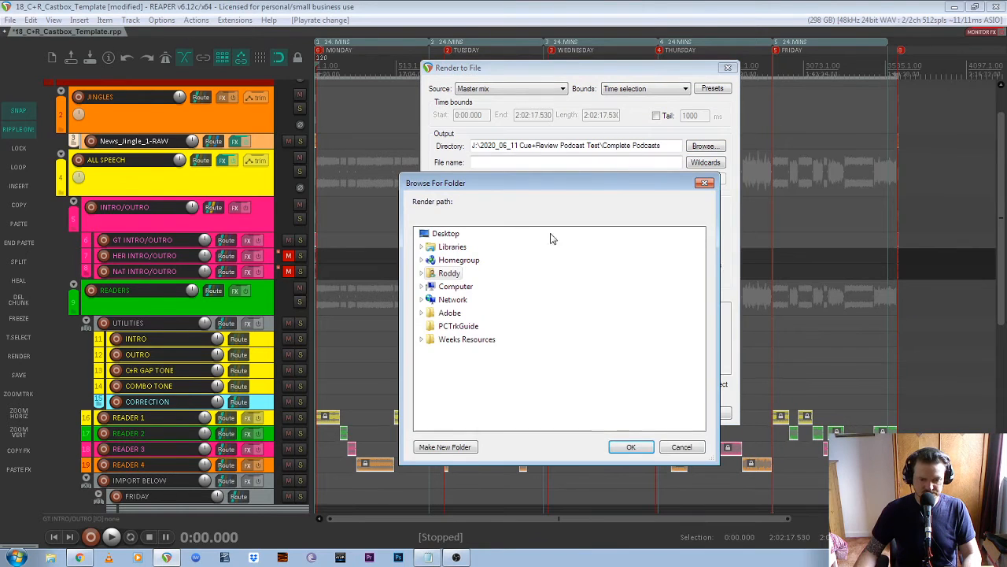
double_click(458, 287)
drag(462, 356, 615, 334)
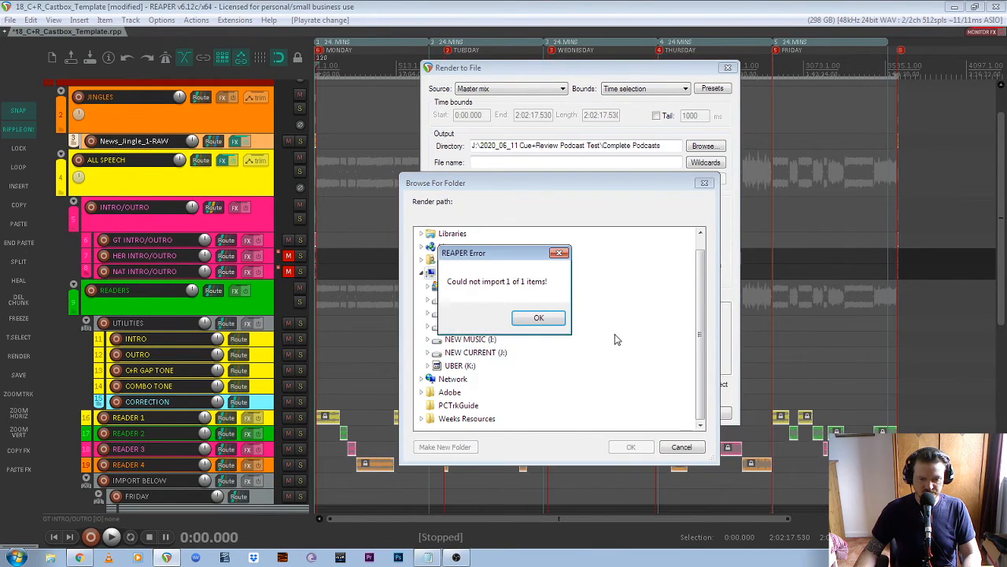
click(540, 319)
double_click(496, 351)
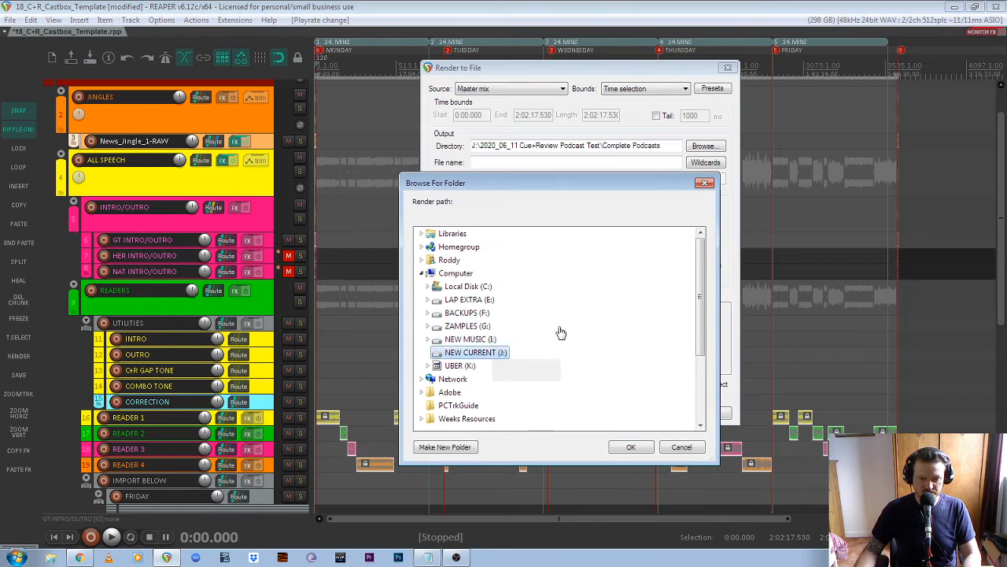
double_click(500, 325)
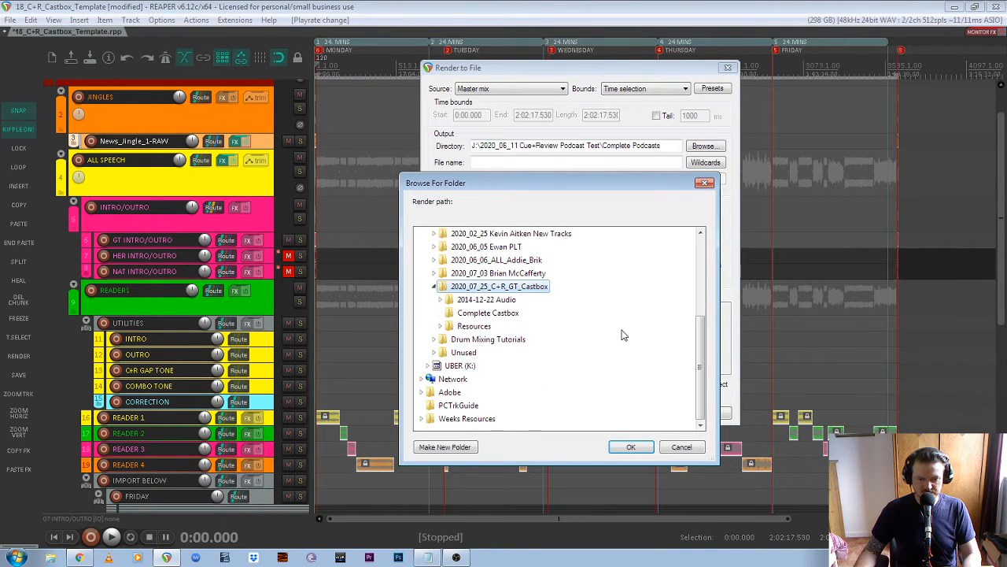
click(502, 317)
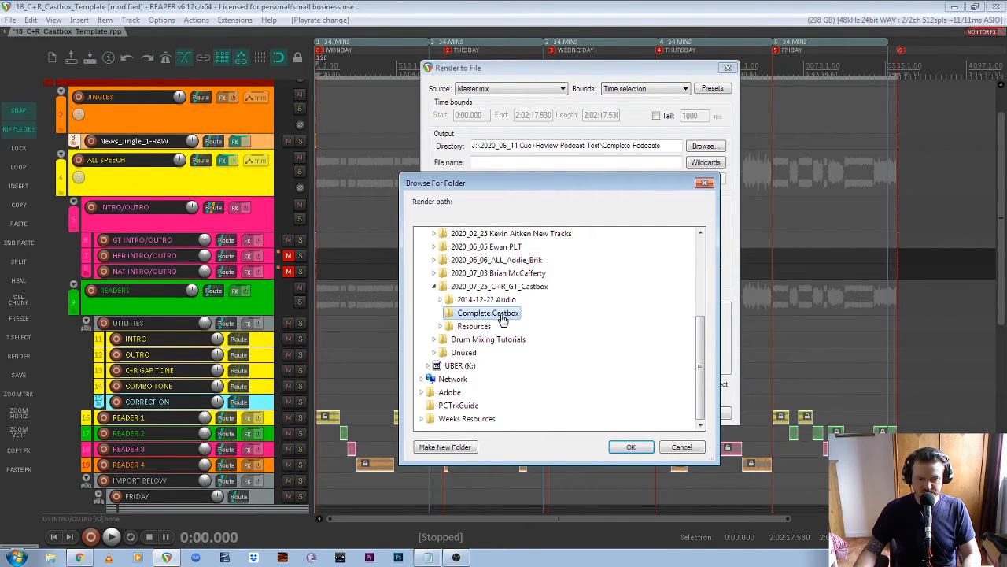
click(632, 447)
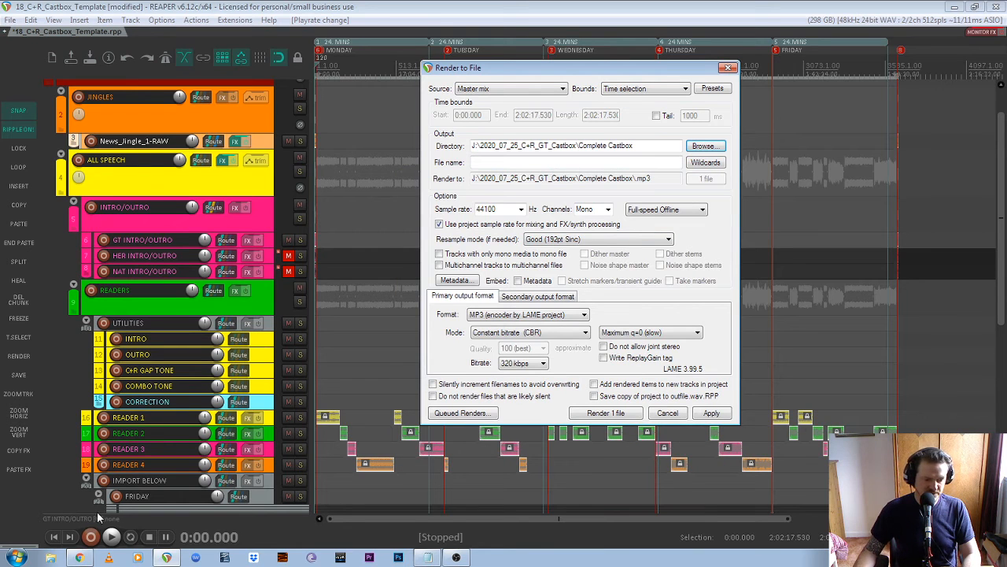
- Open the Glasgow Times CB Naming Protocol notes in J:\2020_07_25_C+R_GT_Castbox
click(50, 557)
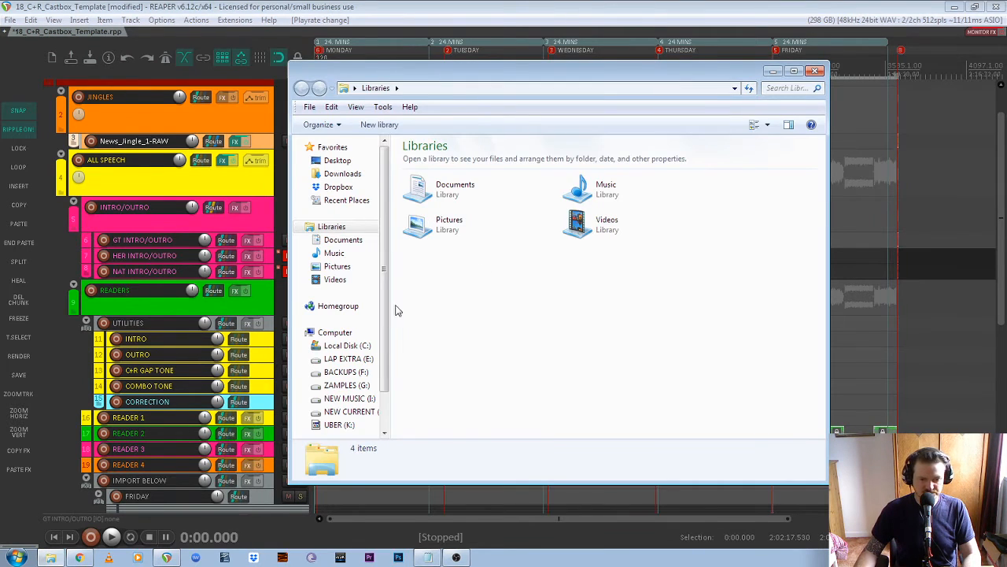
click(338, 411)
click(495, 215)
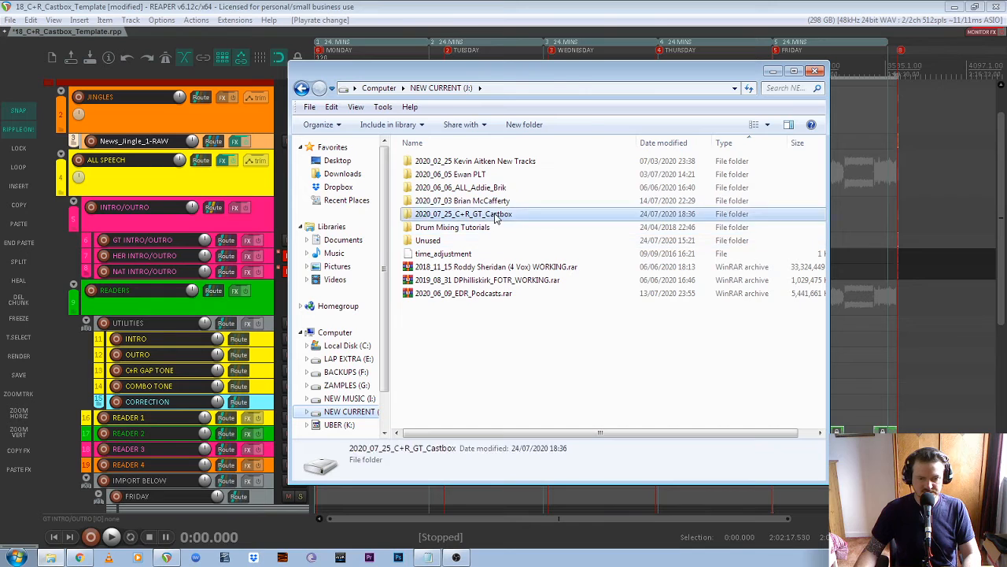
double_click(494, 215)
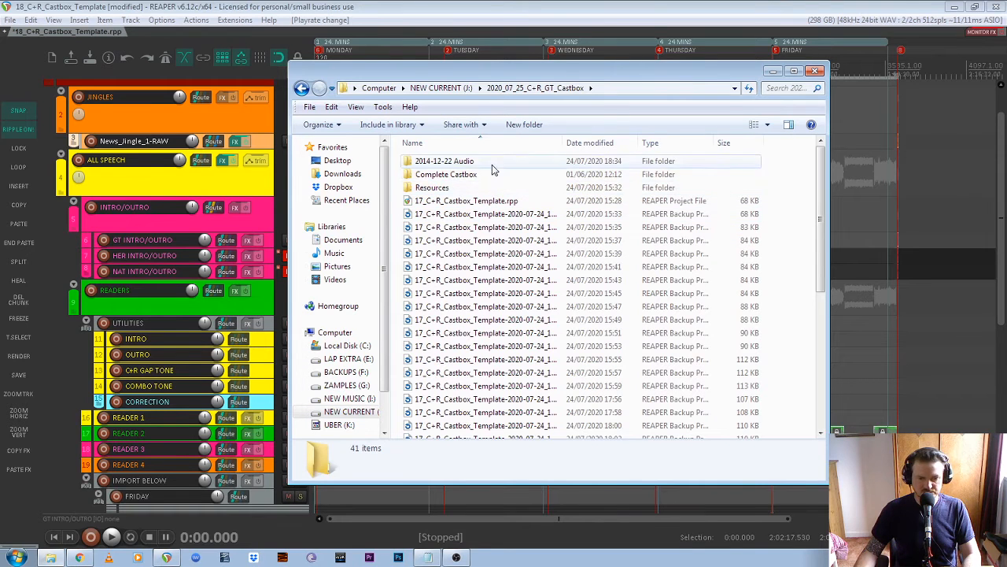
drag(821, 202, 838, 380)
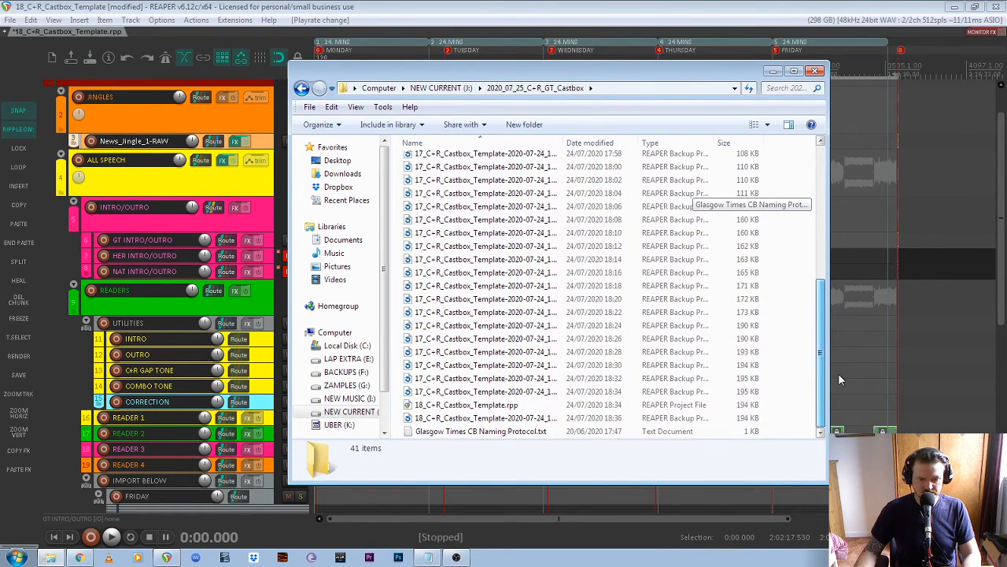
double_click(494, 432)
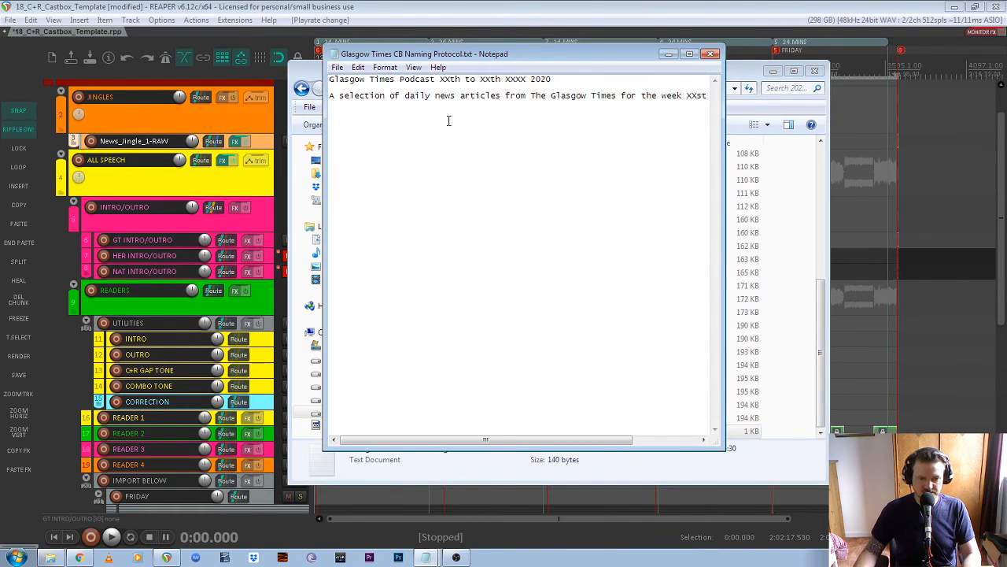
- Select the podcast title line and return to REAPER's render file name field
drag(560, 79, 368, 71)
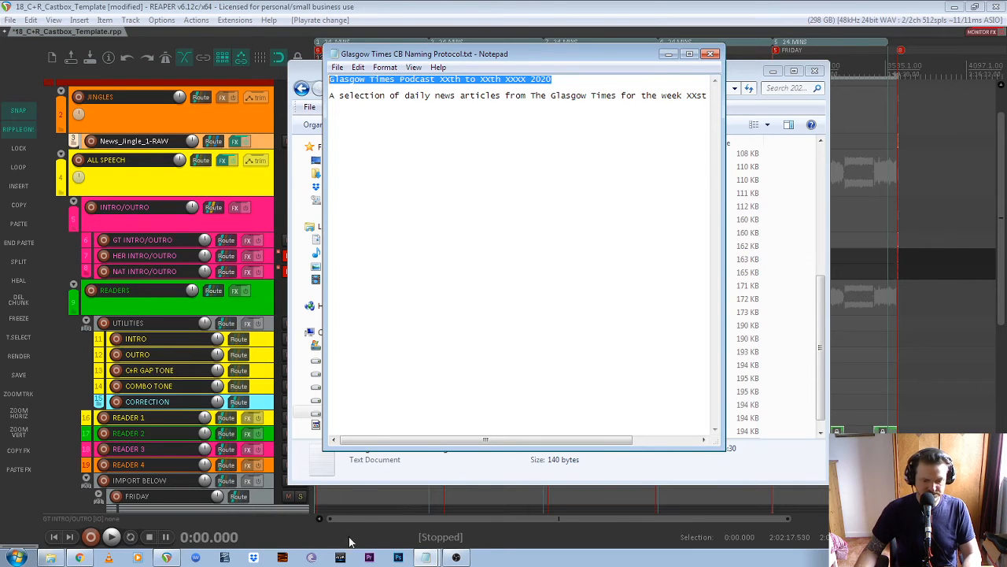
click(757, 10)
click(526, 163)
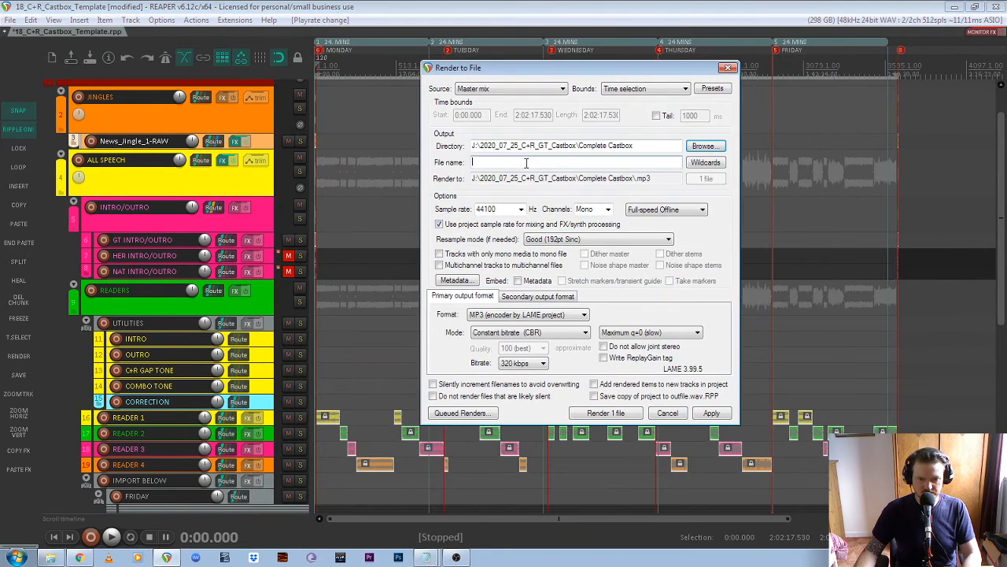
- Paste the podcast title as the file name and fill in the dates as 20th to 24th July
text(Glasgow Times Podcast XXth to XXth XXXX 2020)
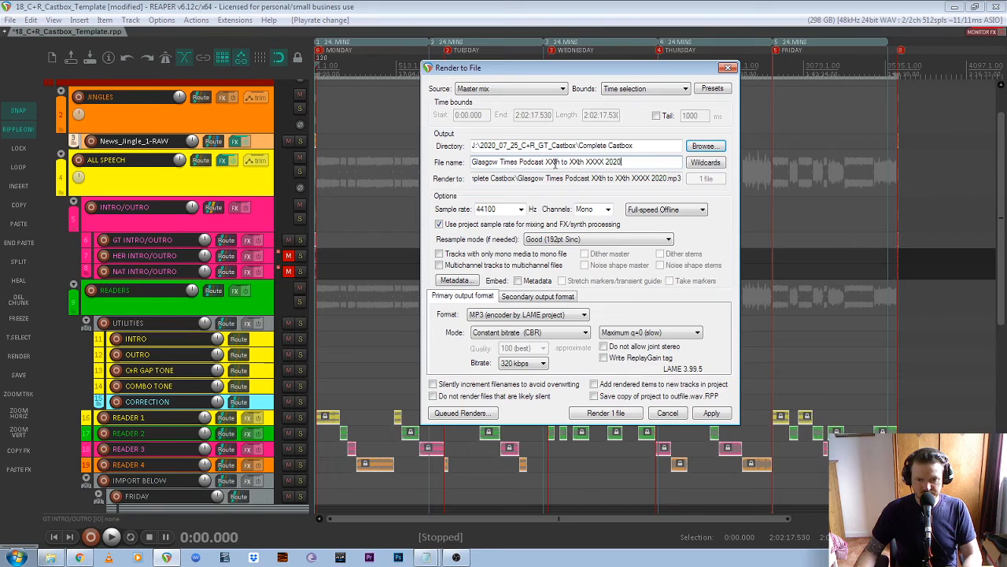
click(975, 557)
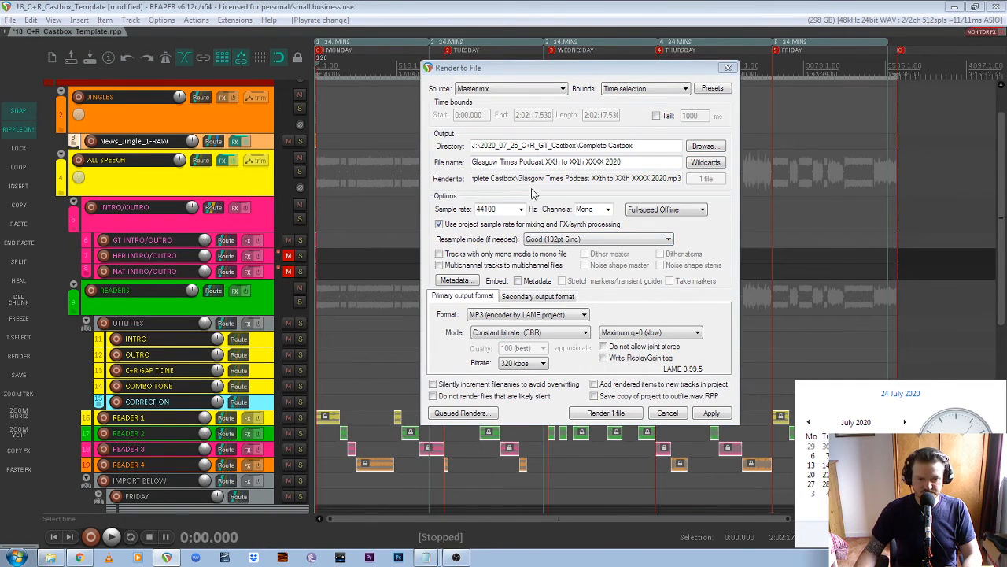
click(555, 162)
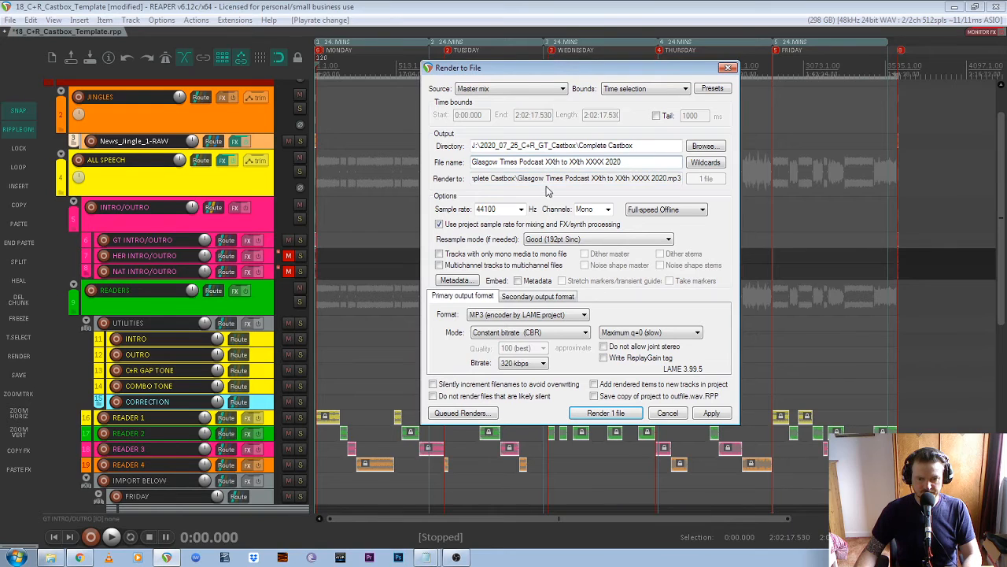
key(BackSpace)
key(BackSpace)
text(20)
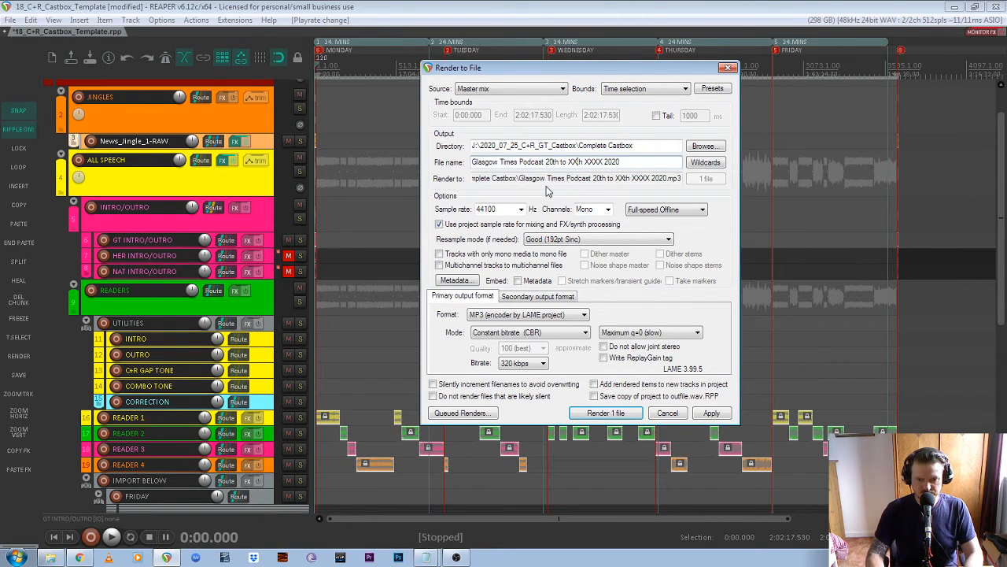
key(BackSpace)
key(BackSpace)
key(BackSpace)
text(23)
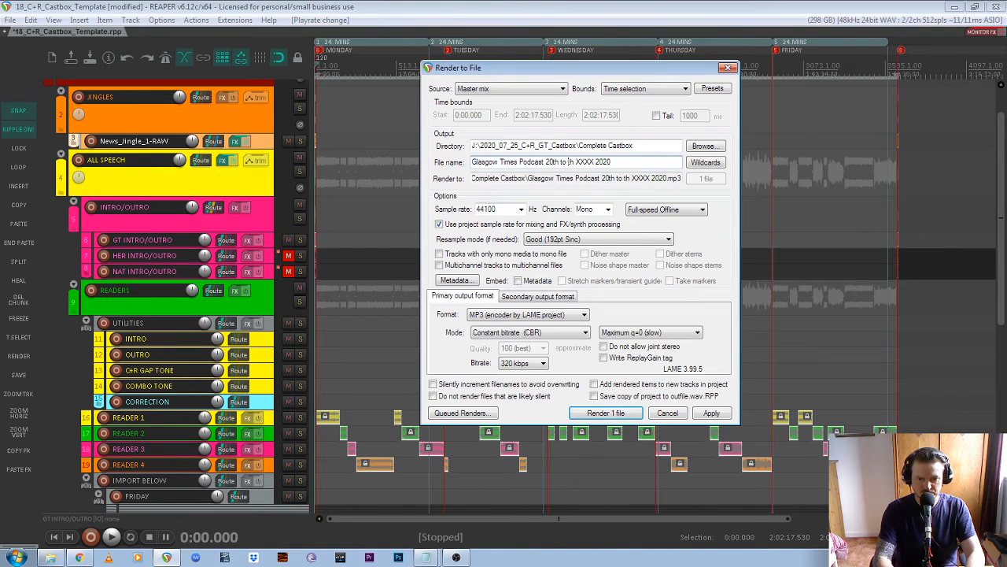
key(BackSpace)
text(4)
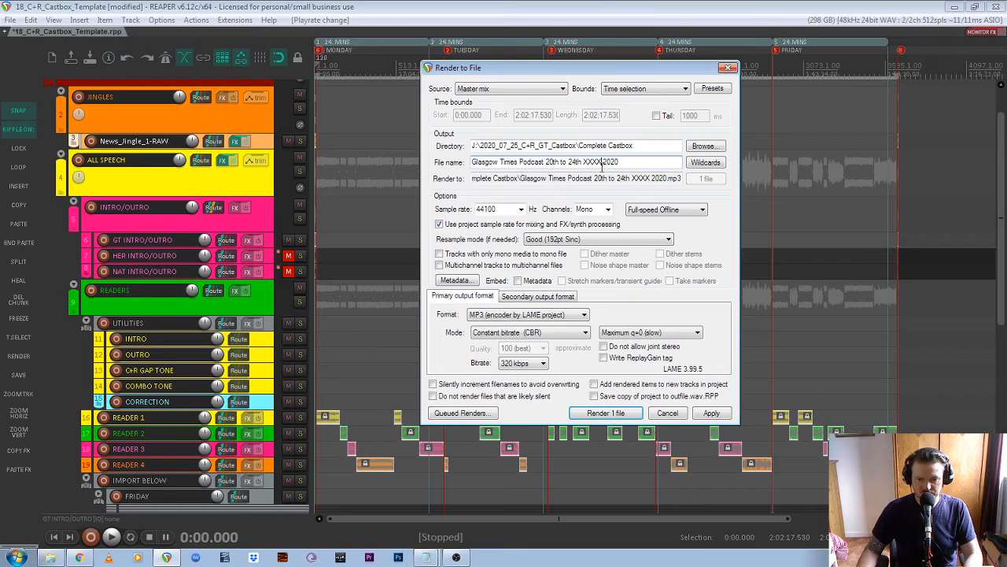
key(BackSpace)
key(BackSpace)
key(BackSpace)
key(BackSpace)
key(BackSpace)
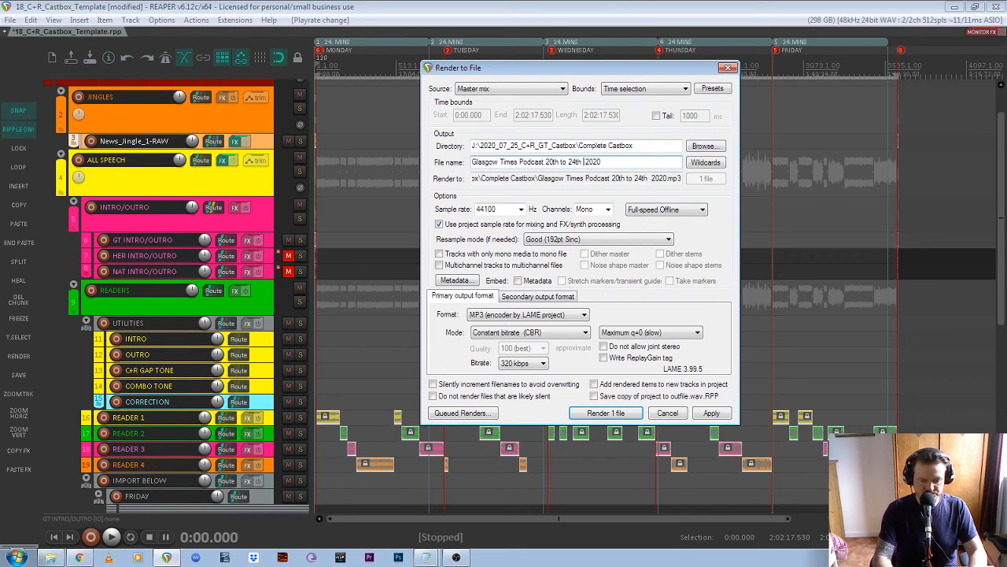
text(July)
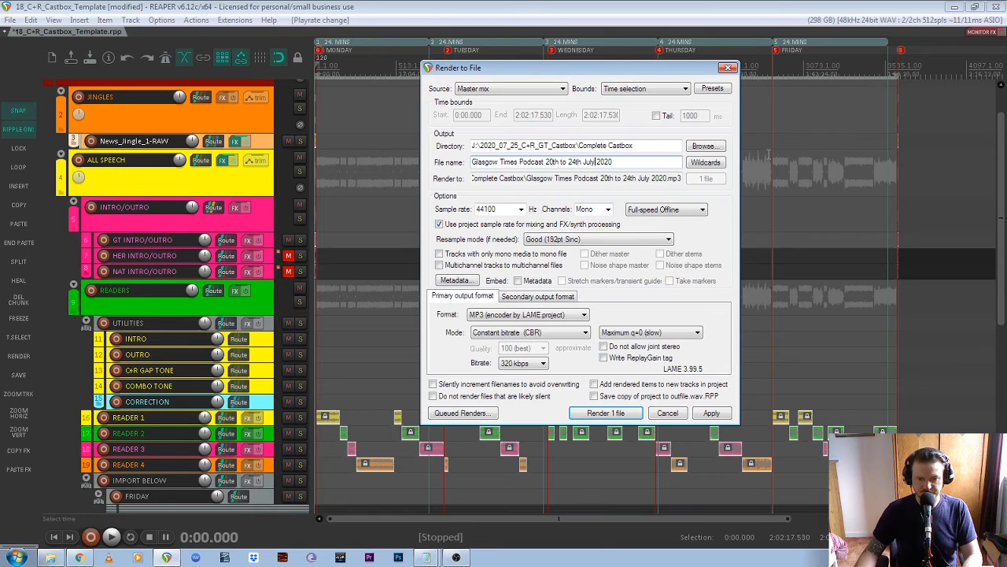
- Keep 44100 Hz mono output and set the resample mode to Extreme HQ
click(520, 211)
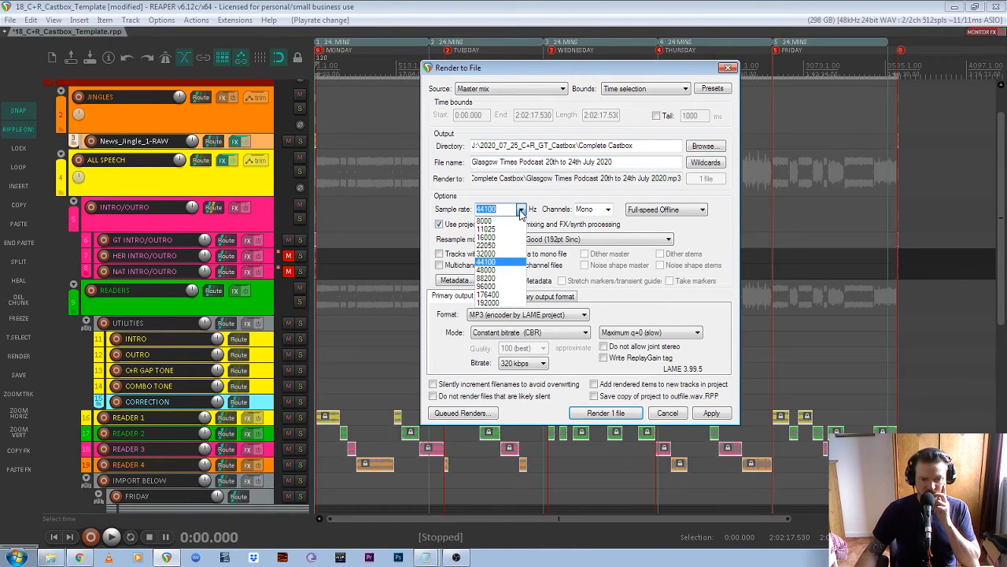
click(501, 262)
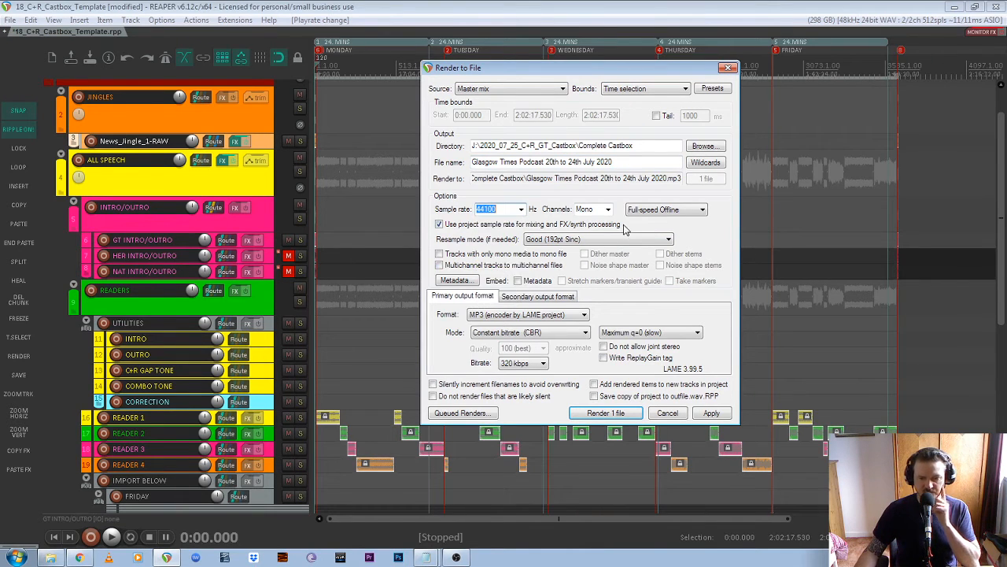
click(608, 210)
click(602, 222)
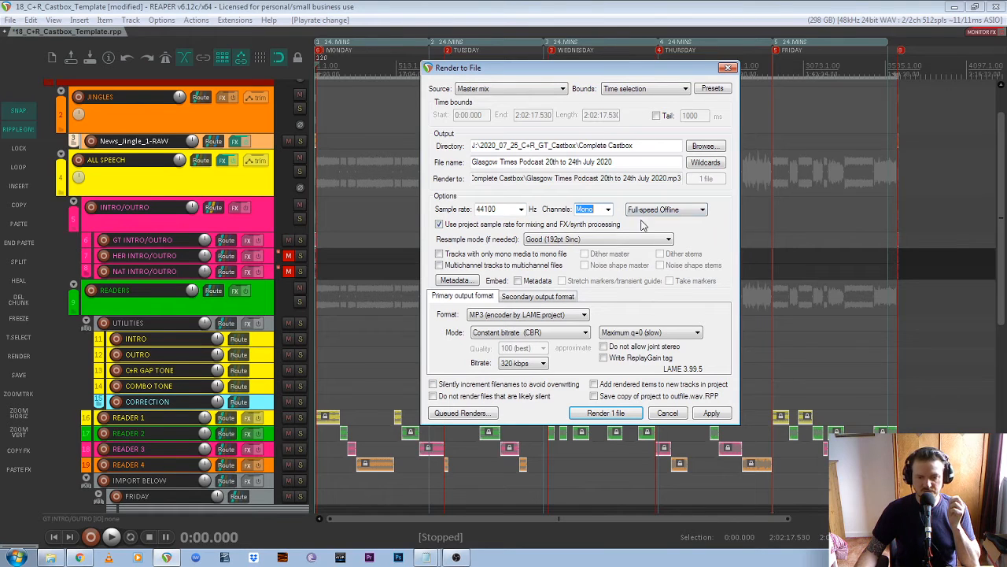
click(617, 239)
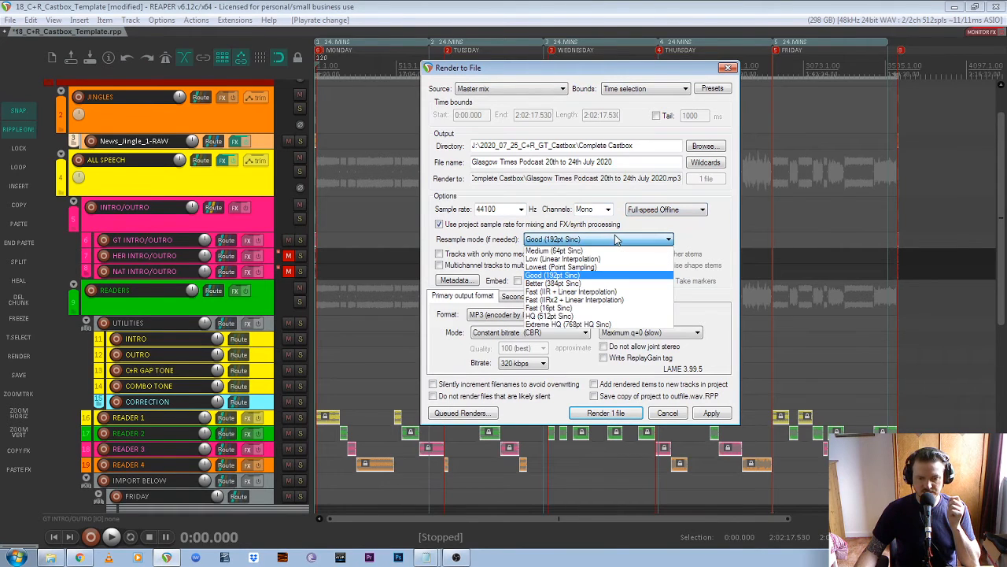
click(606, 324)
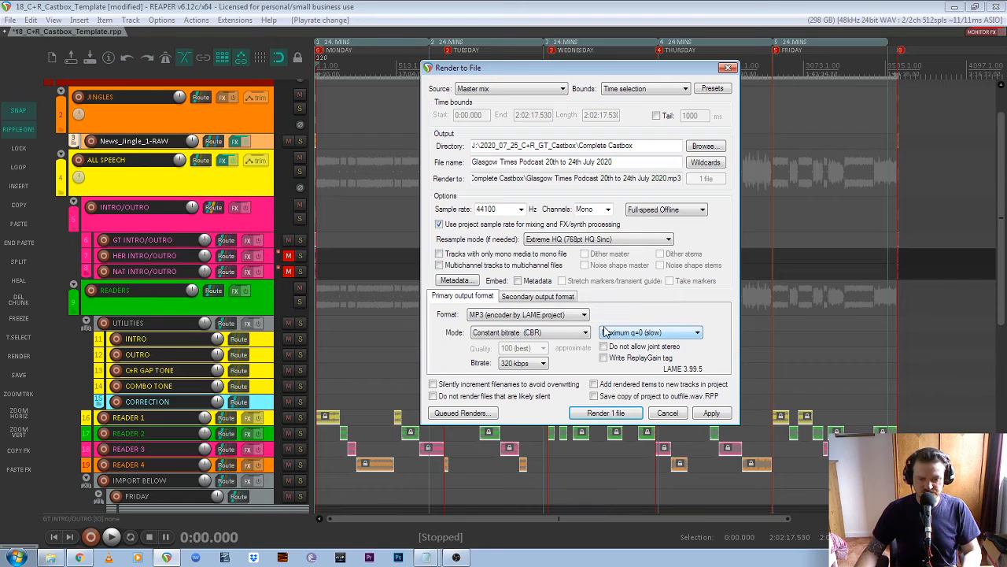
- Keep MP3 at constant 320 kbps with maximum quality and render the file
click(540, 317)
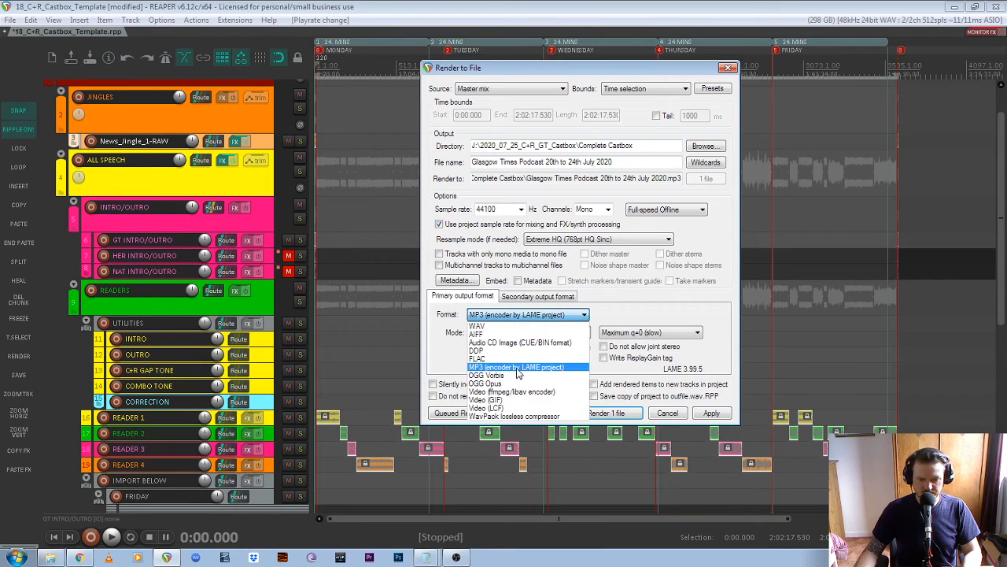
click(518, 367)
click(540, 335)
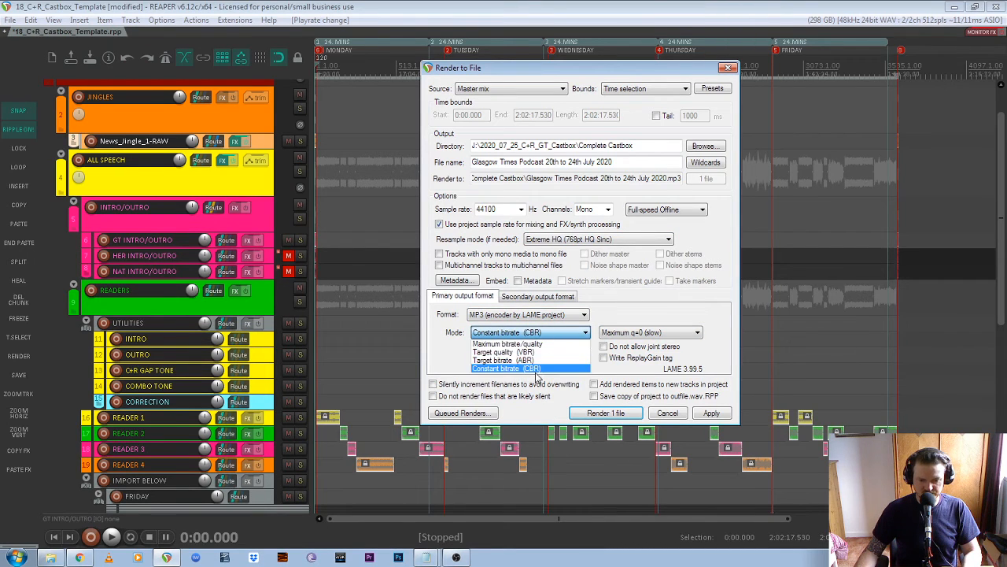
click(537, 370)
click(638, 333)
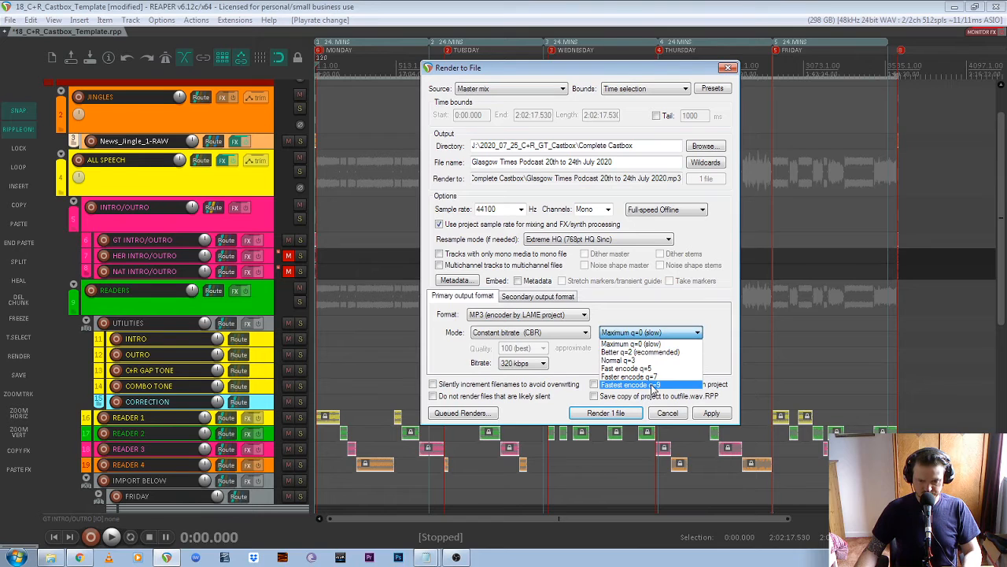
click(652, 345)
click(539, 365)
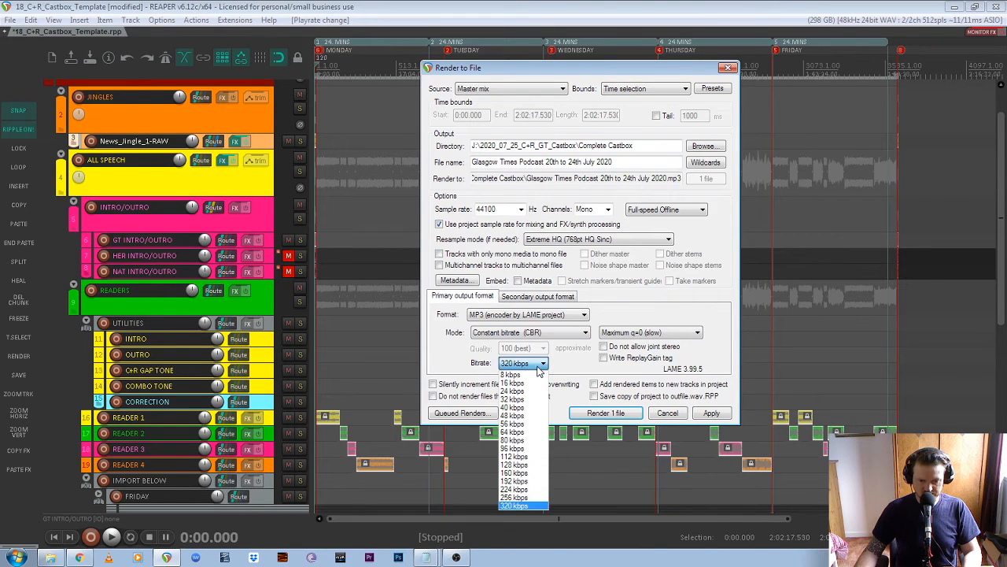
click(512, 507)
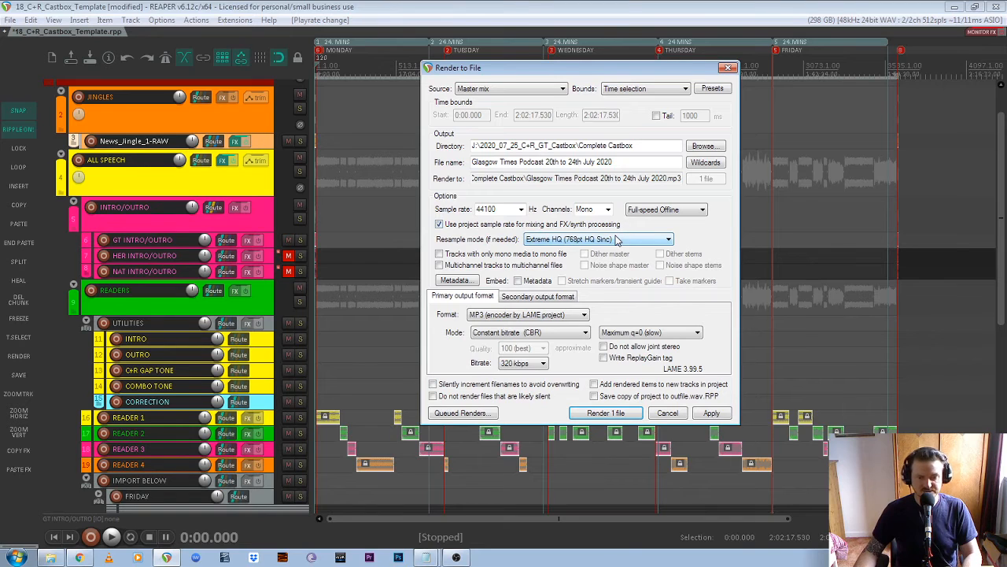
click(600, 413)
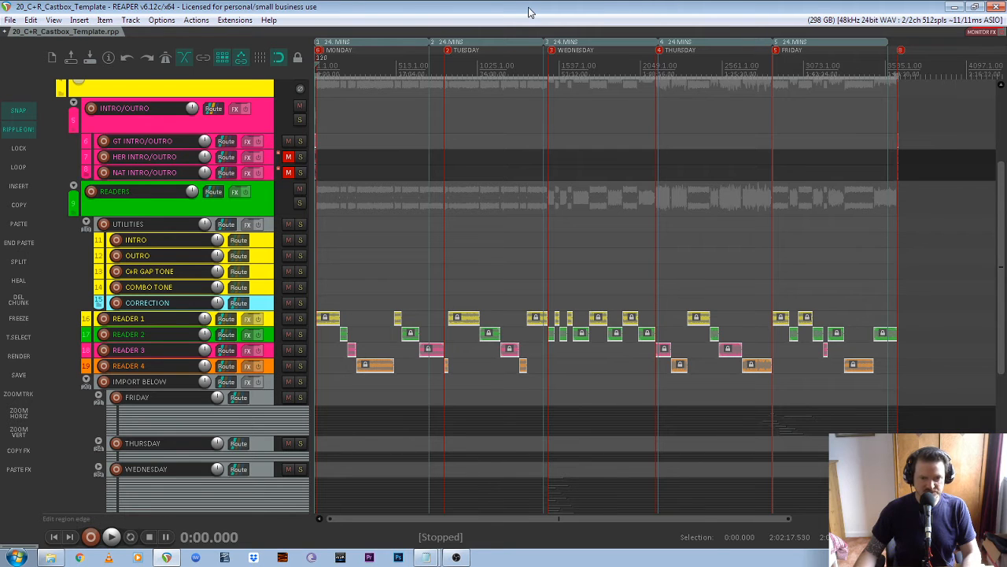
- Check 'Glasgow Times Podcast 20th to 24th July 2020.mp3' is in Complete Castbox, then start a new REAPER project tab
click(50, 557)
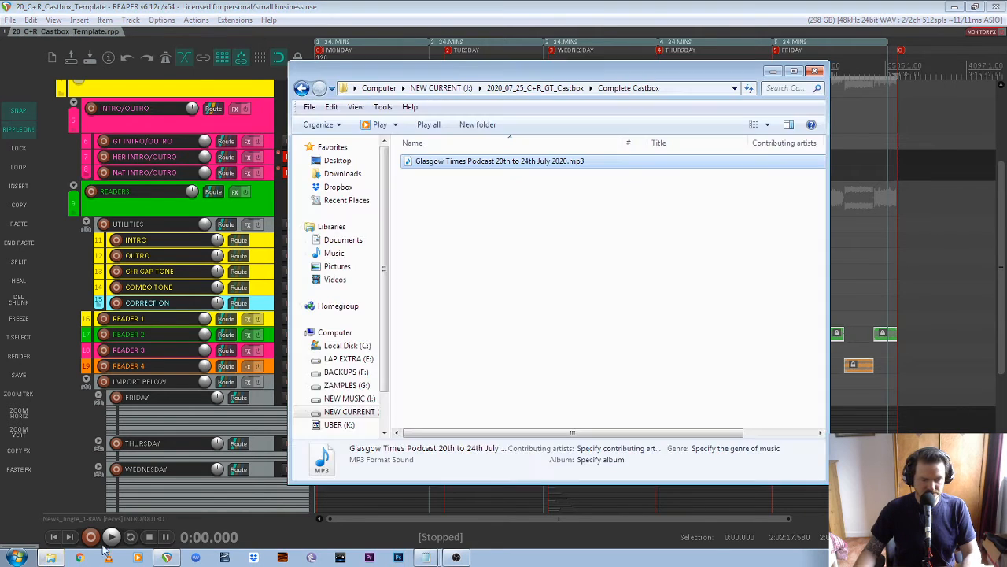
click(530, 253)
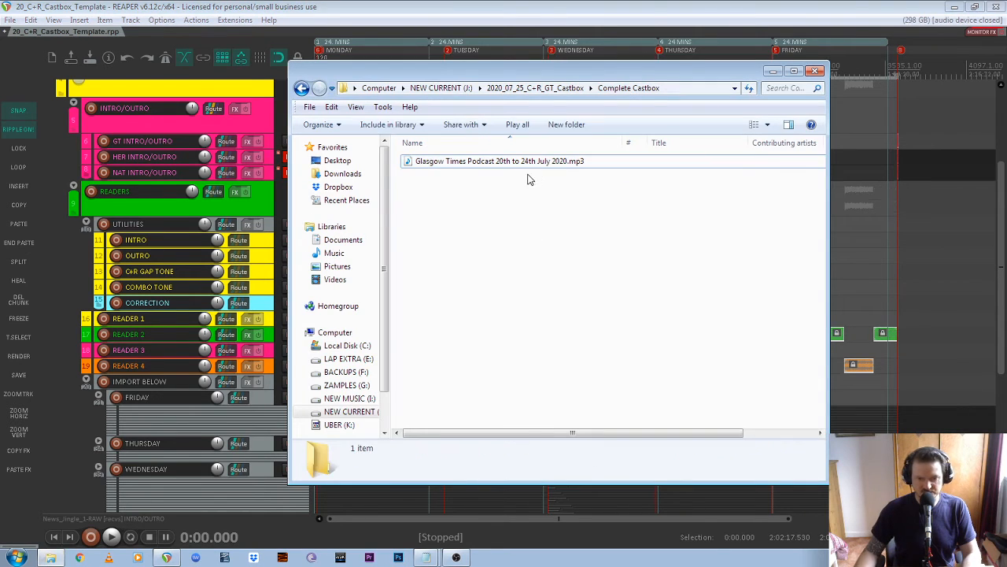
click(636, 14)
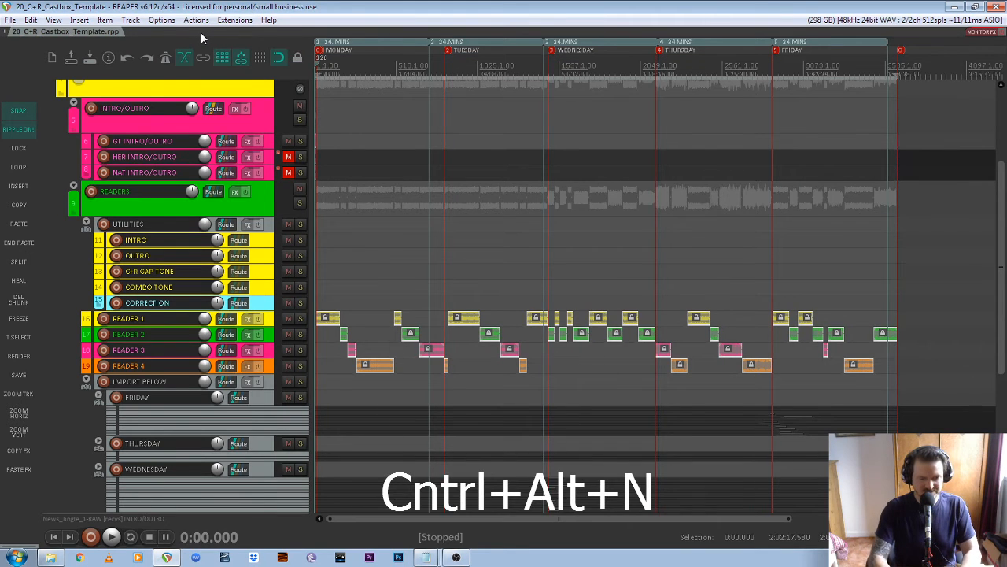
key(ctrl+alt+n)
- Delete the extra second default track so only track 1 remains
click(212, 106)
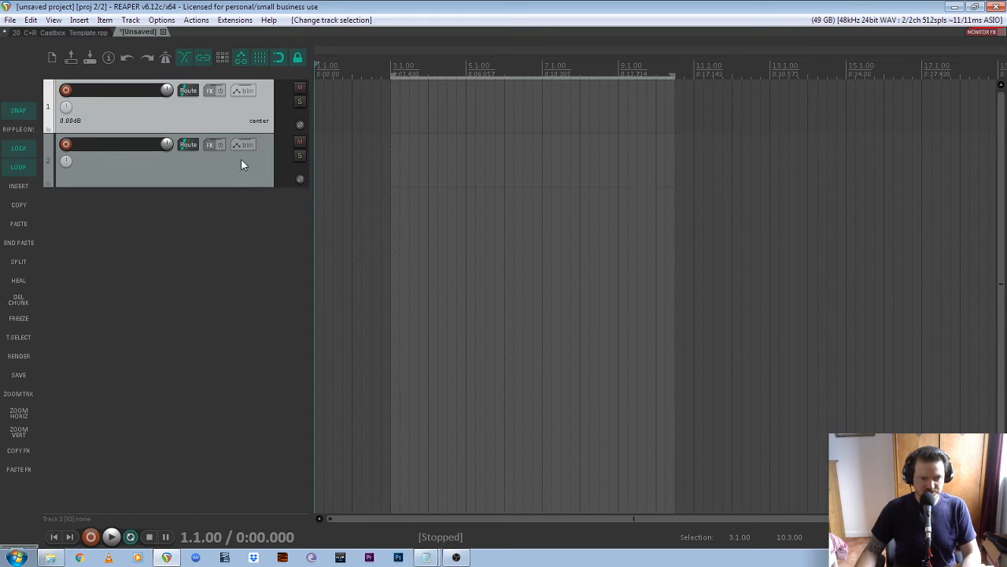
click(248, 175)
key(Delete)
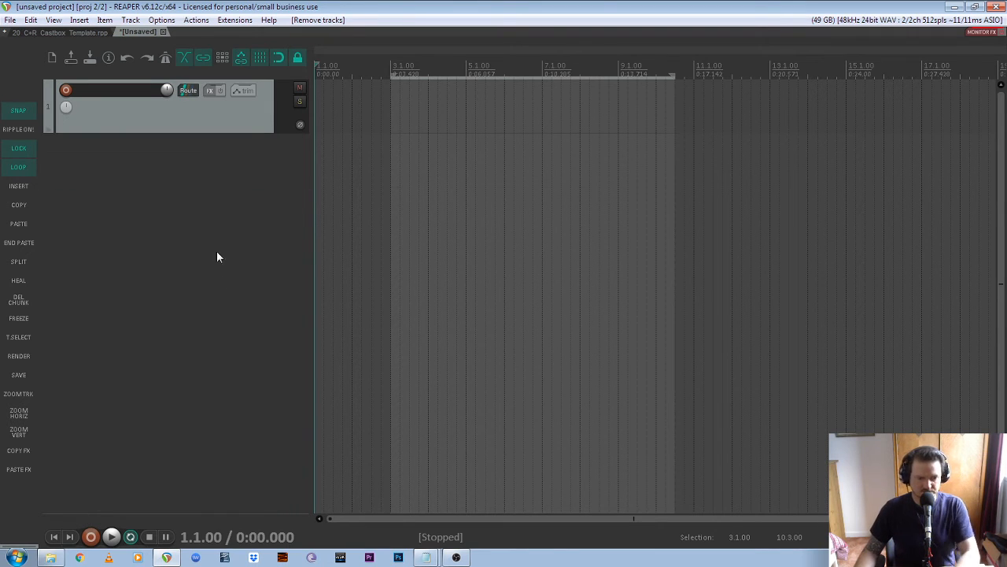
- Drag 'Glasgow Times Podcast 20th to 24th July 2020.mp3' from Explorer onto track 1 and enlarge the track
click(50, 557)
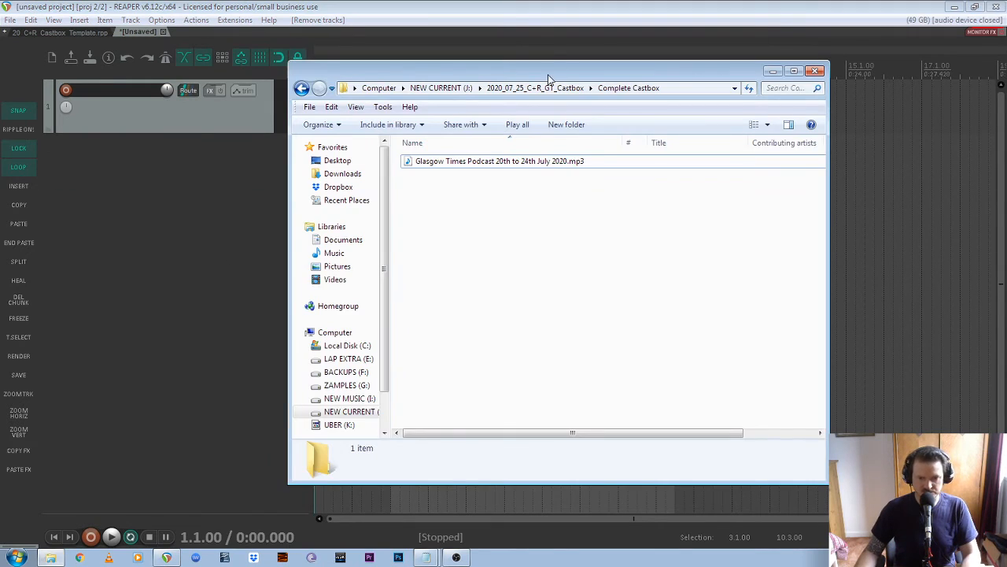
drag(548, 79, 860, 104)
click(836, 186)
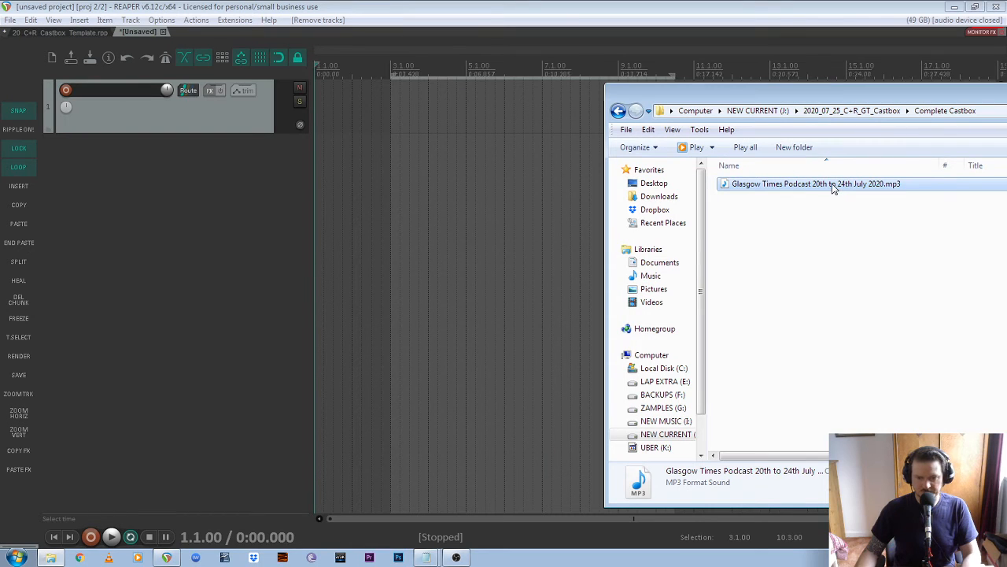
drag(833, 187, 394, 98)
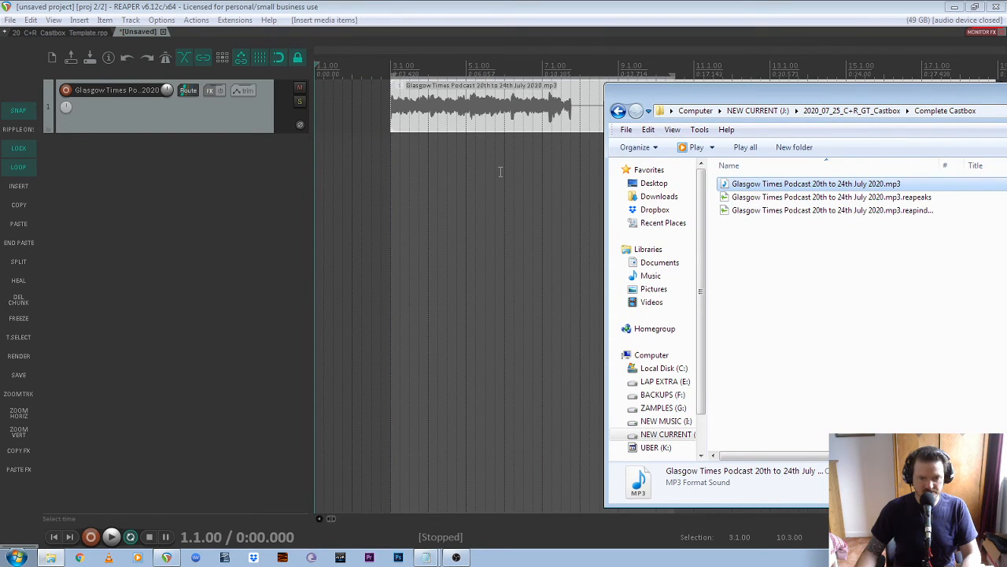
drag(945, 96, 589, 116)
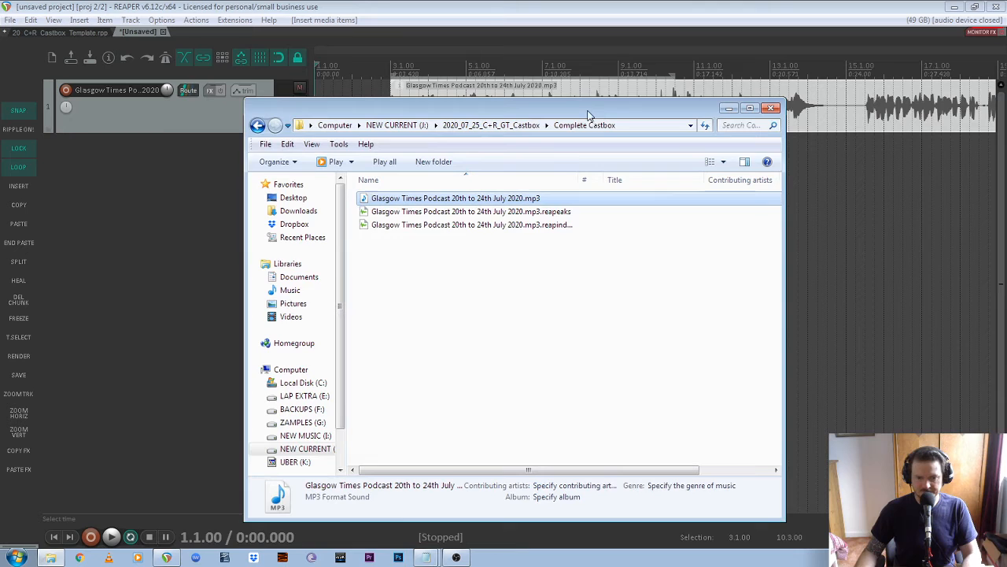
click(686, 10)
click(229, 131)
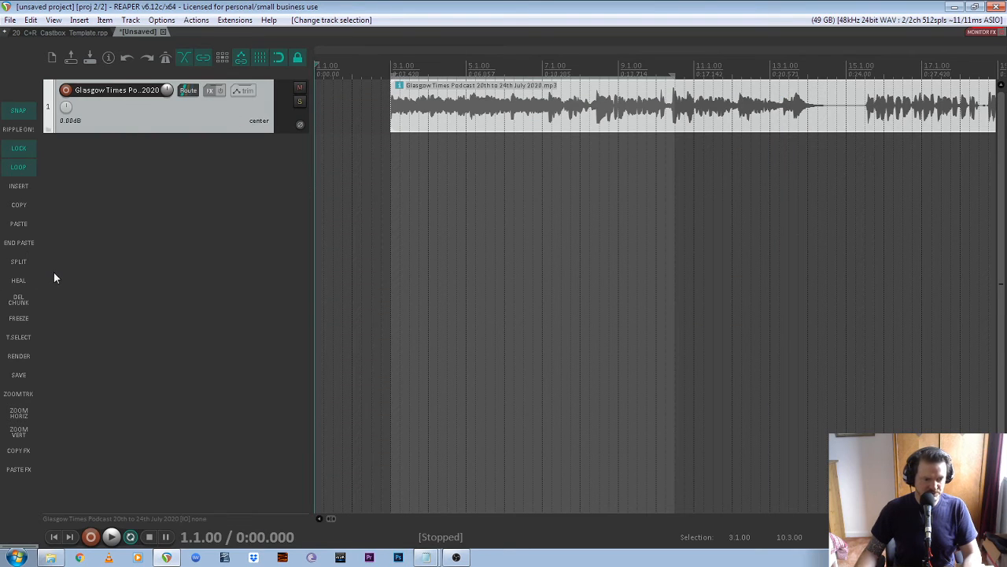
click(18, 394)
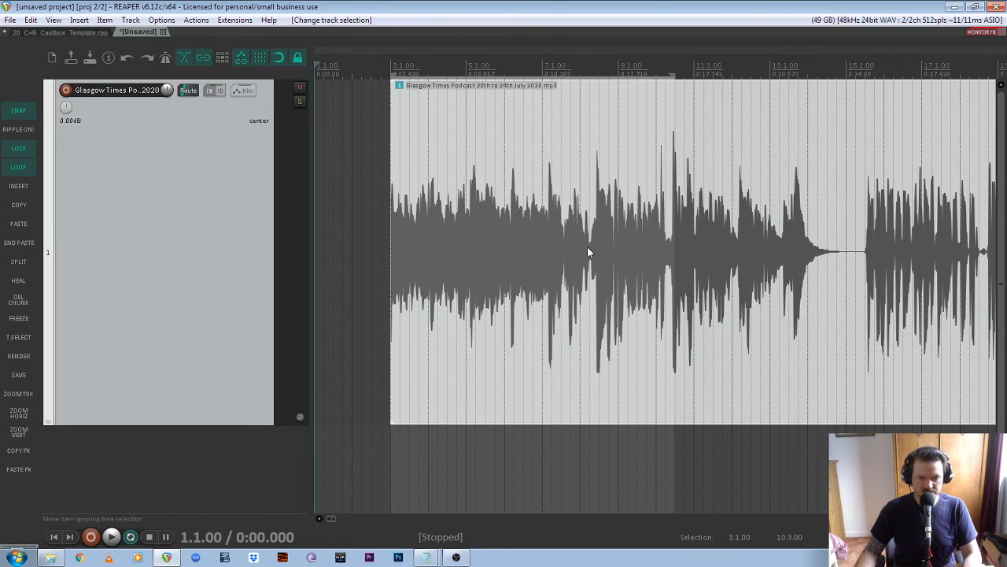
- Hide the grid lines and scroll through the imported podcast item
scroll(587, 245, down, 5)
scroll(393, 207, down, 2)
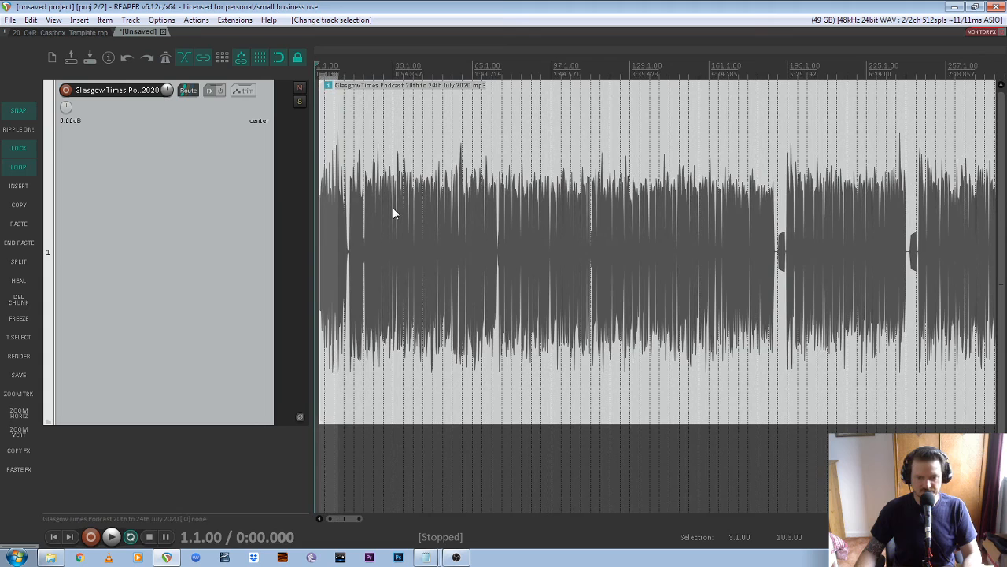
click(259, 60)
scroll(423, 247, down, 6)
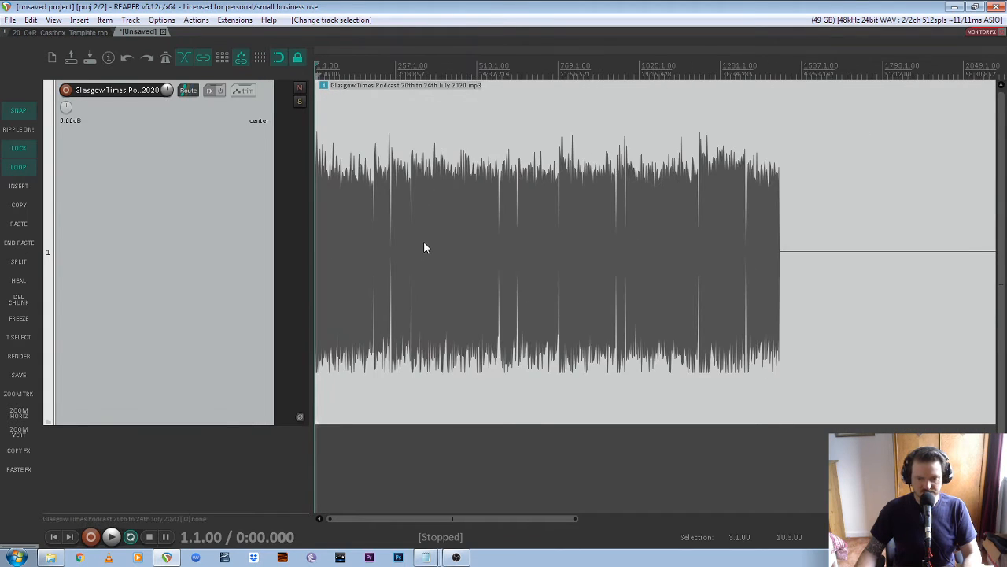
scroll(572, 231, down, 2)
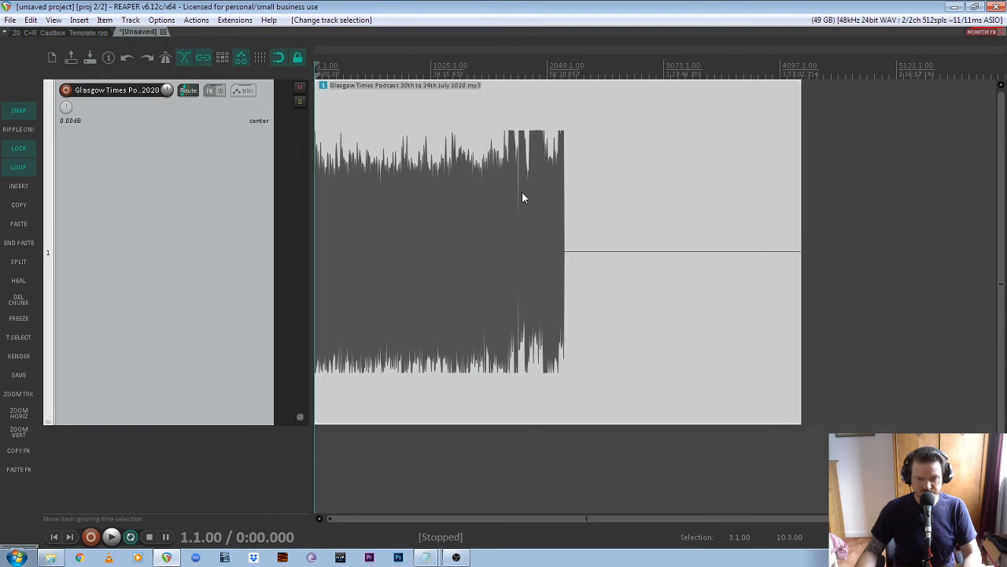
scroll(437, 228, up, 4)
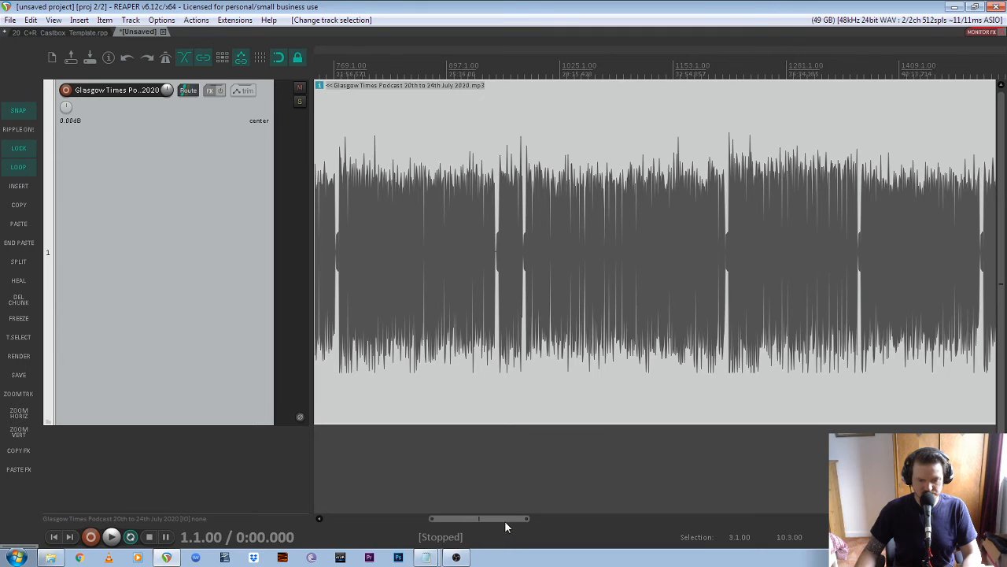
scroll(321, 168, up, 5)
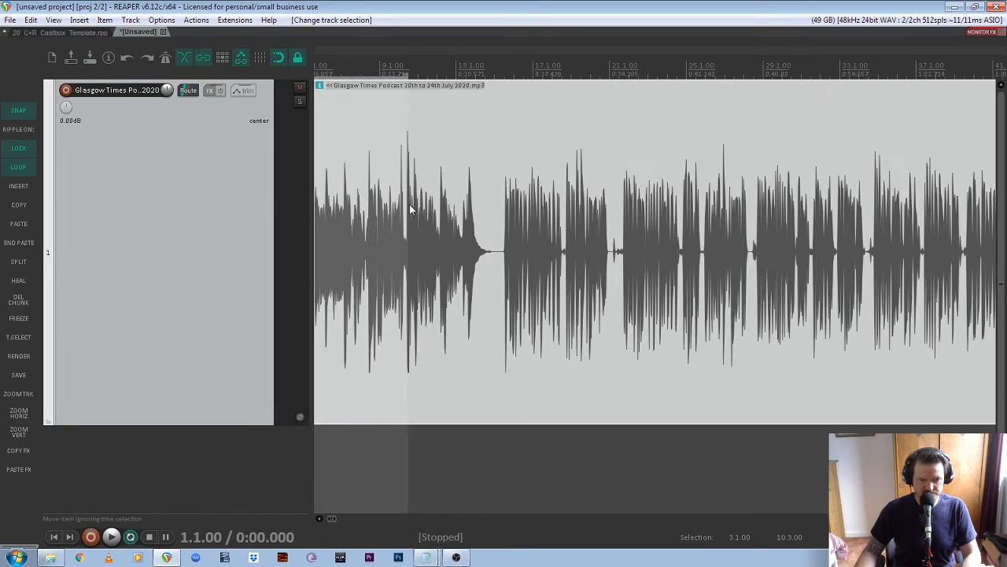
- Set the master track output to -10 dB in the Mixer and start playback
key(ctrl+m)
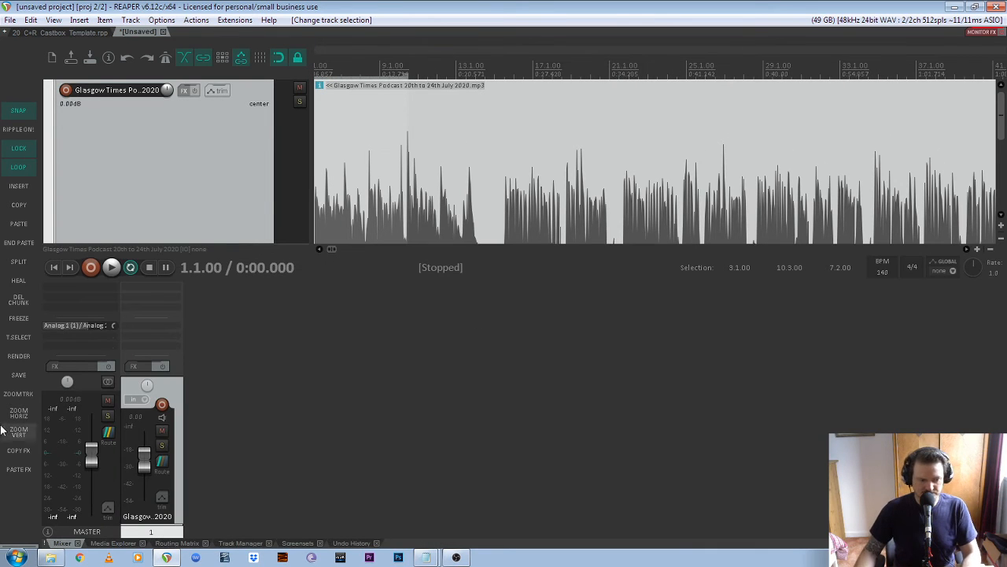
right_click(92, 460)
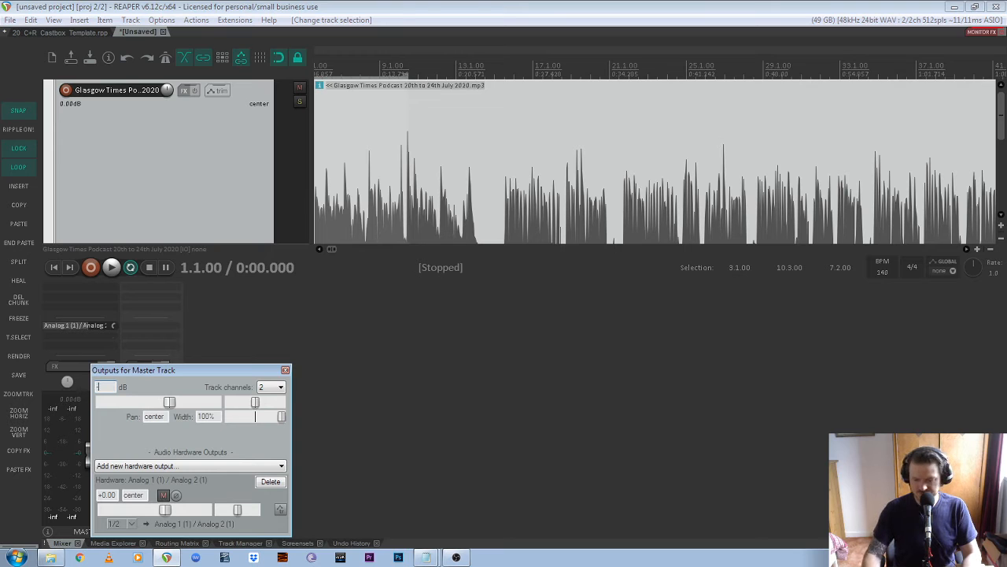
text(-10)
key(Return)
key(space)
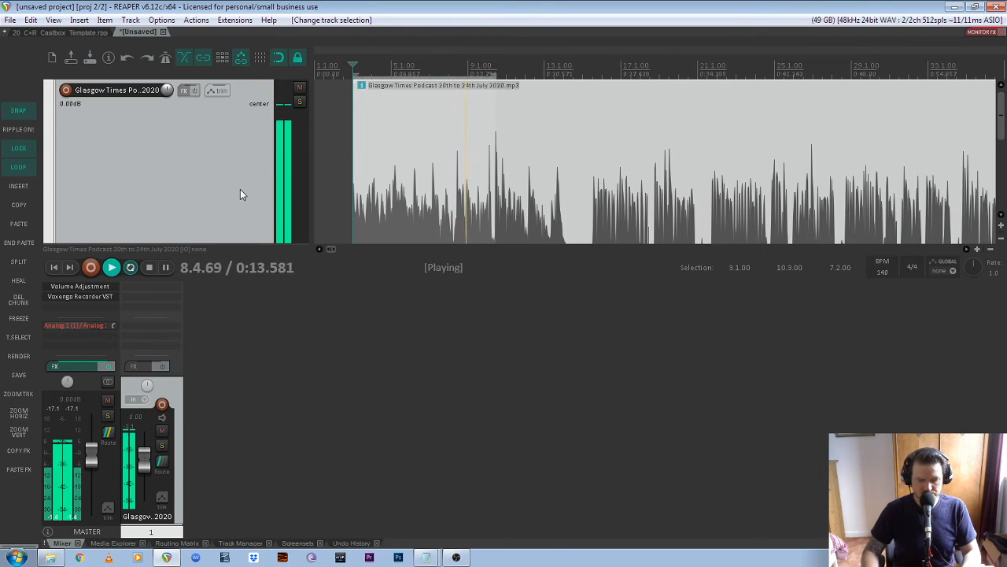
- Hide the mixer, turn off repeat, clear the time selection and restart playback
key(ctrl+m)
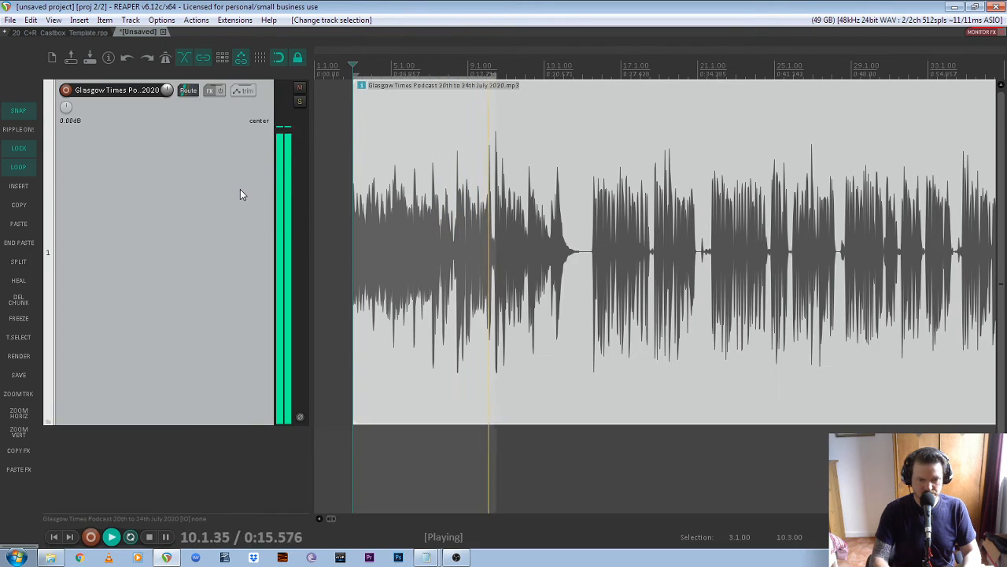
scroll(402, 203, down, 1)
key(space)
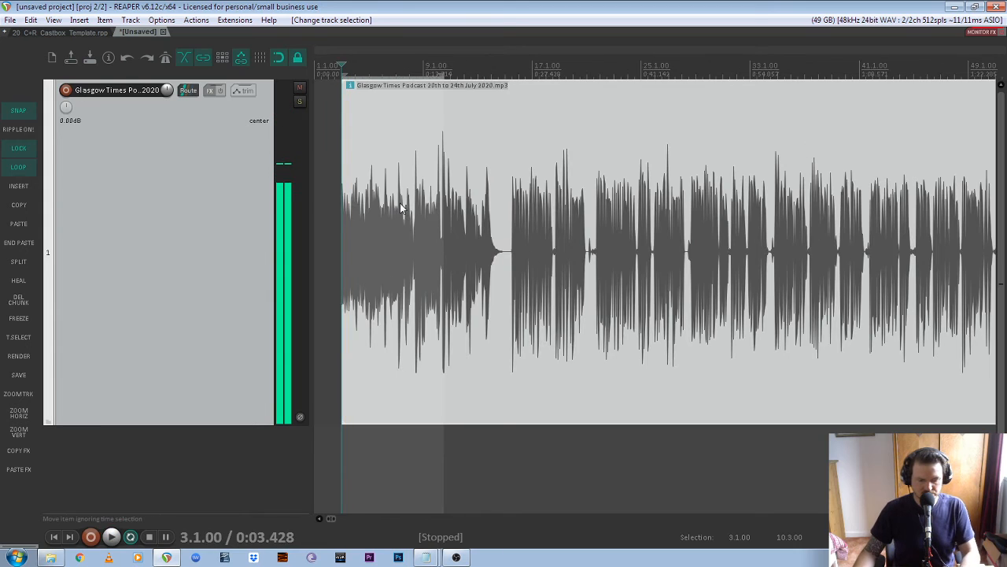
key(r)
click(439, 128)
key(space)
- Spot-check the podcast's opening around 0:20
click(472, 69)
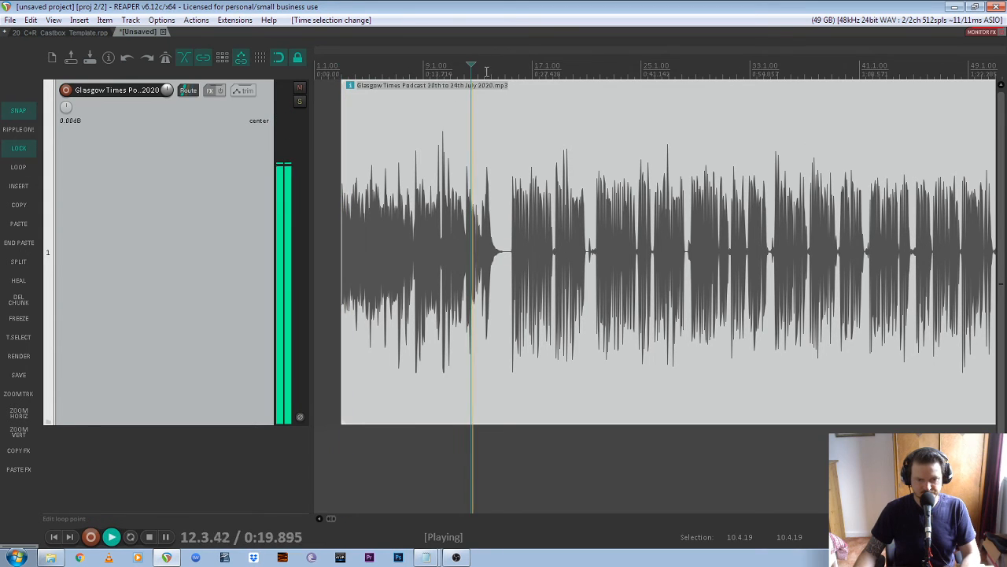
scroll(482, 71, up, 2)
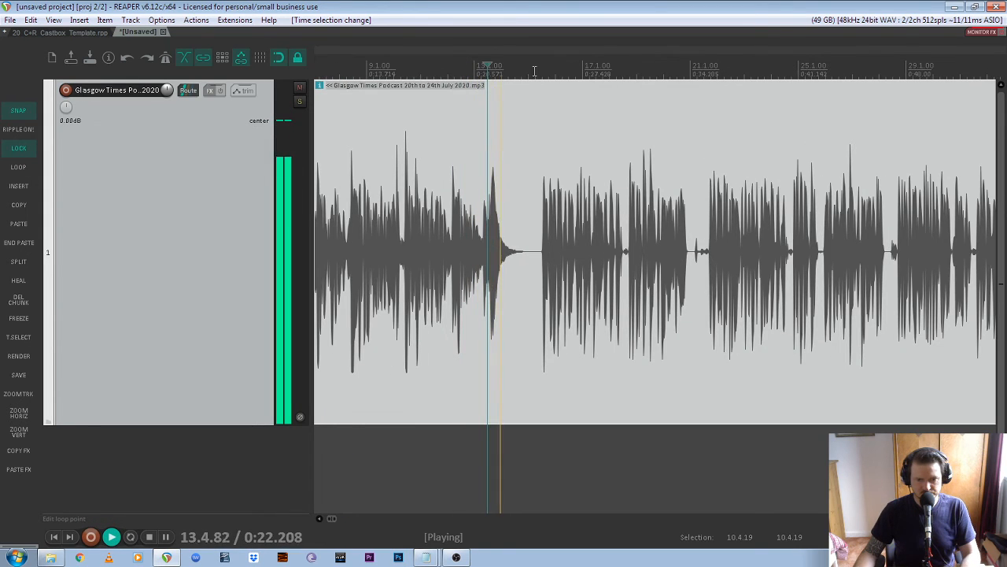
scroll(551, 157, down, 3)
scroll(456, 224, up, 5)
key(space)
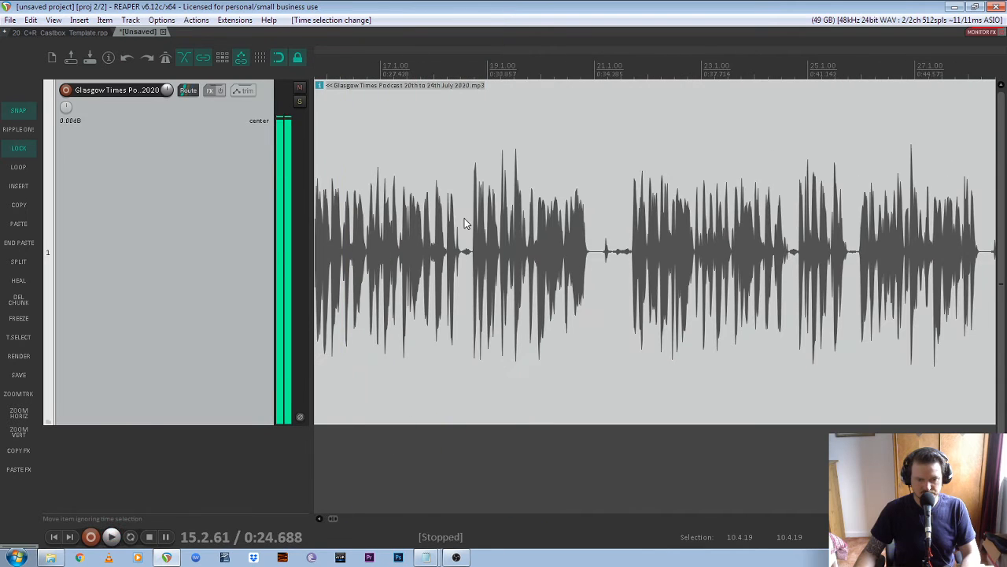
key(space)
scroll(578, 235, down, 2)
scroll(557, 234, up, 2)
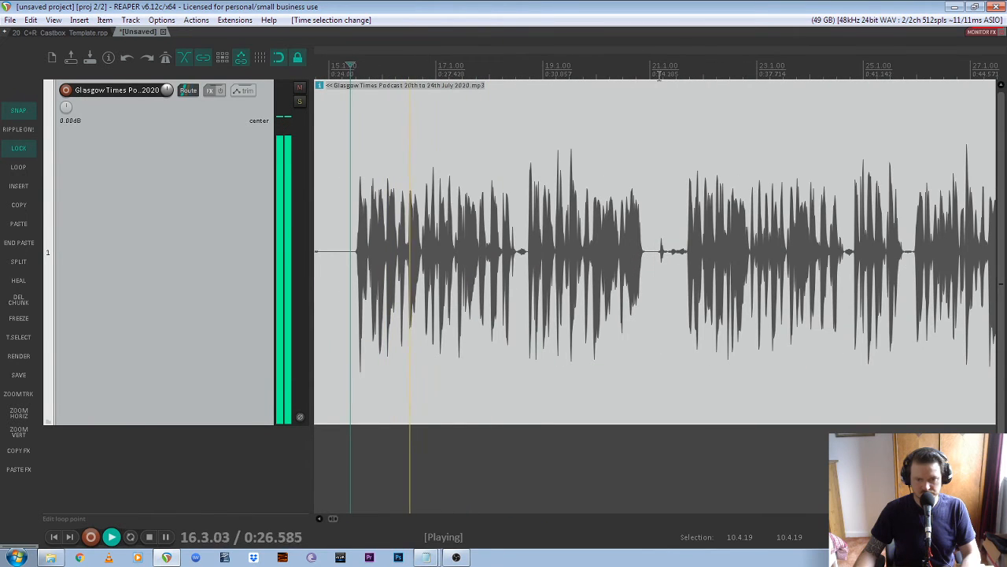
scroll(692, 117, down, 8)
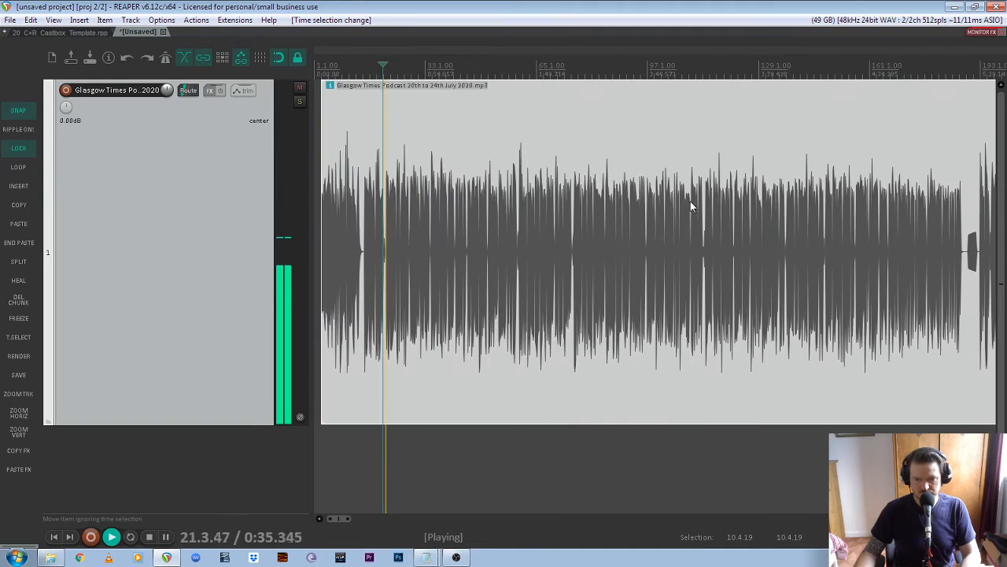
key(space)
scroll(575, 212, up, 3)
scroll(503, 262, up, 5)
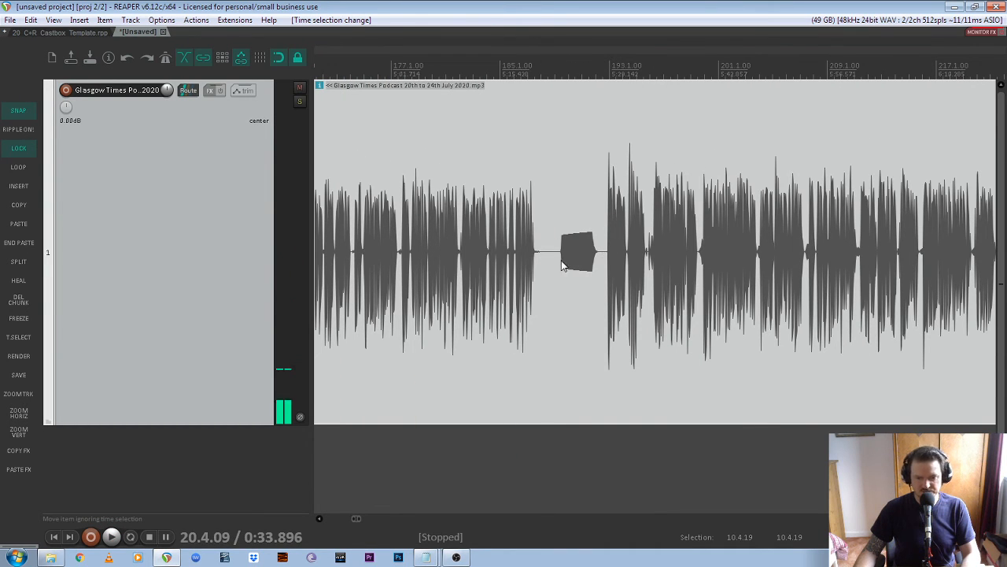
- Spot-check playback around bars 186 to 248, including the short clip
click(531, 71)
key(space)
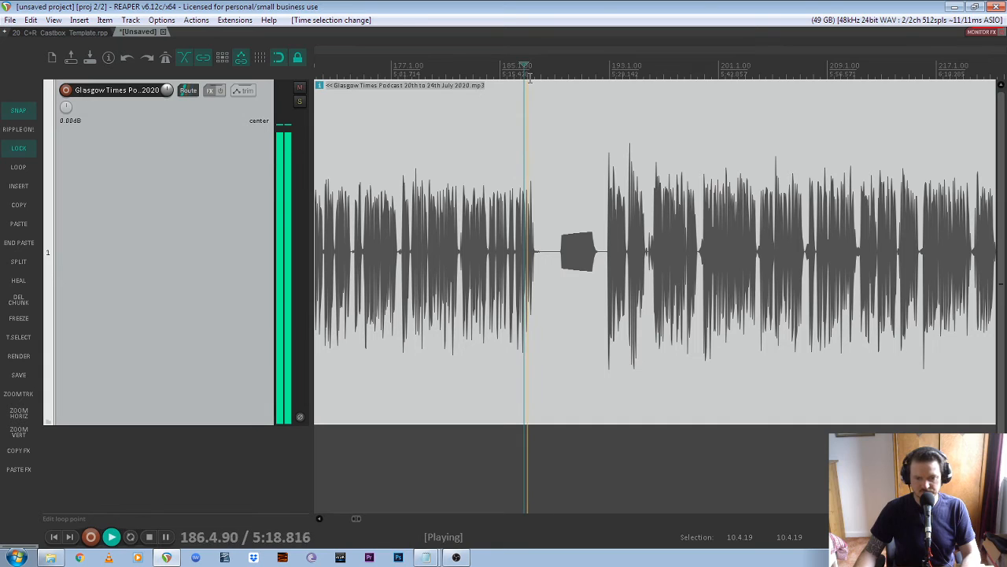
click(572, 71)
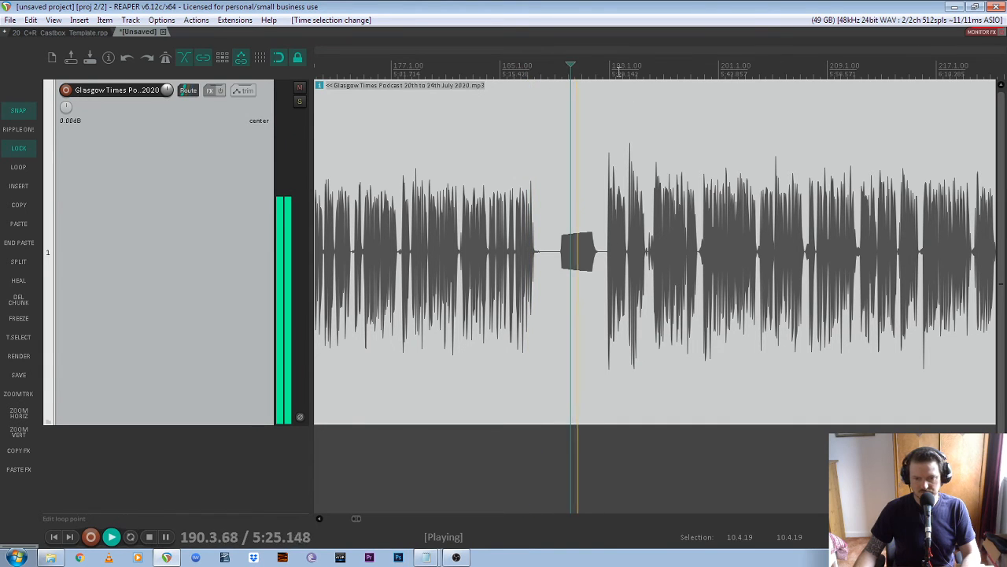
click(618, 71)
scroll(631, 239, down, 9)
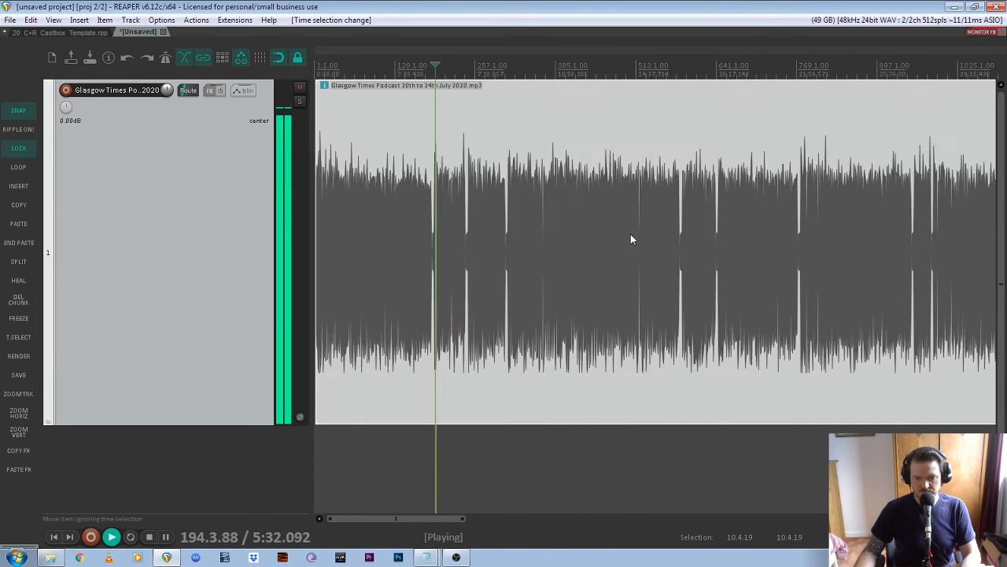
scroll(448, 223, up, 8)
click(555, 70)
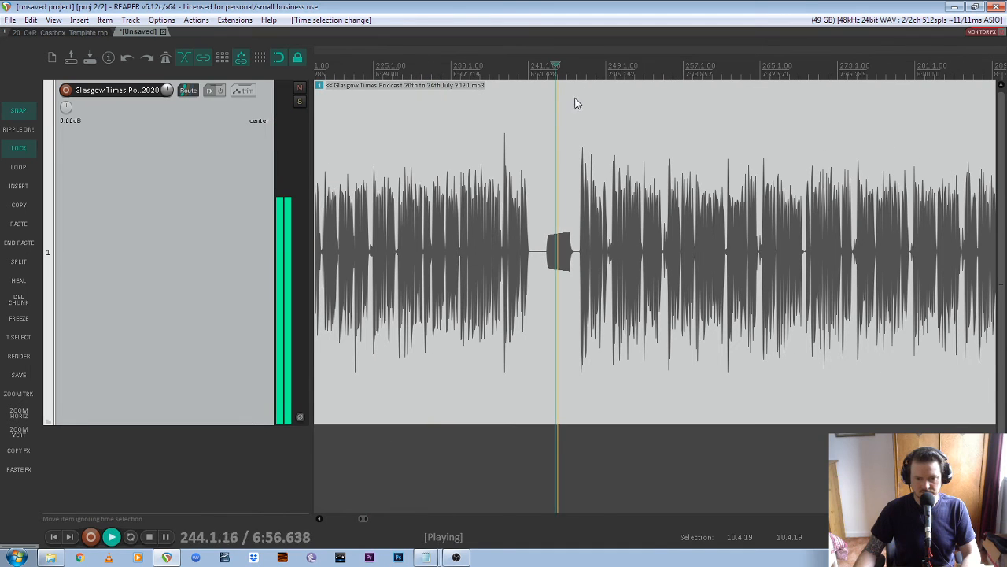
click(612, 71)
scroll(491, 230, down, 10)
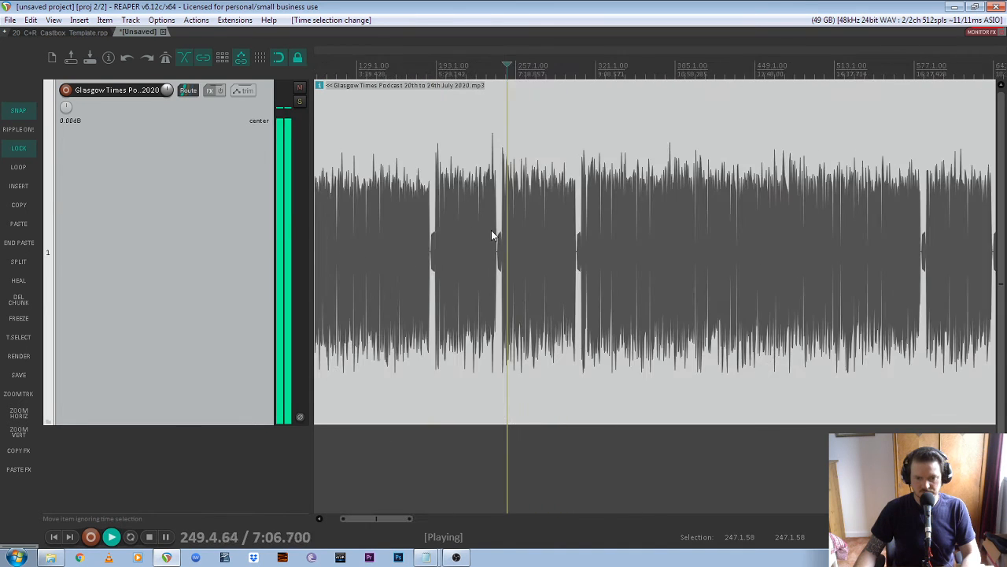
scroll(913, 196, up, 3)
key(space)
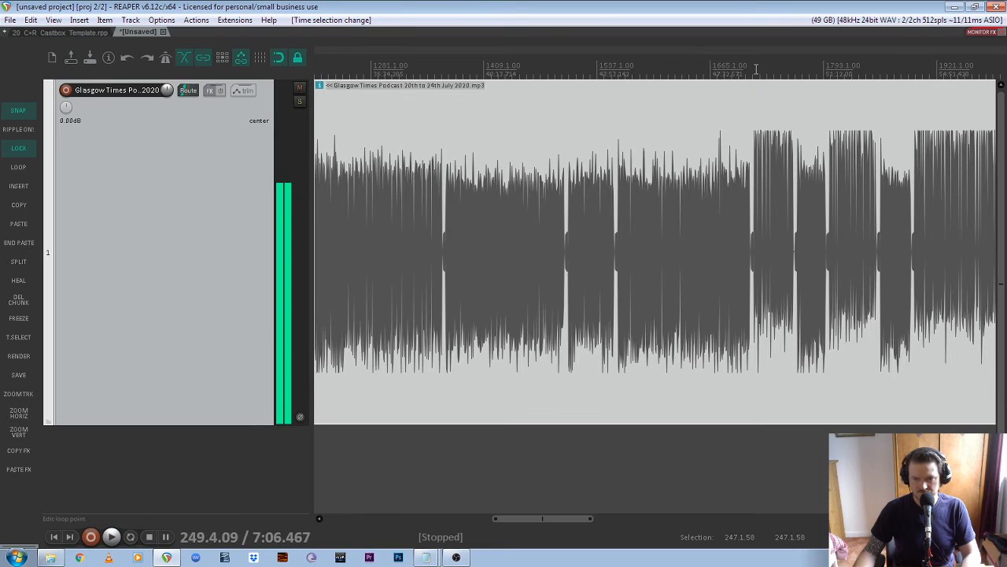
- Spot-check playback around bars 1711 to 1716
click(756, 69)
key(space)
scroll(781, 177, up, 7)
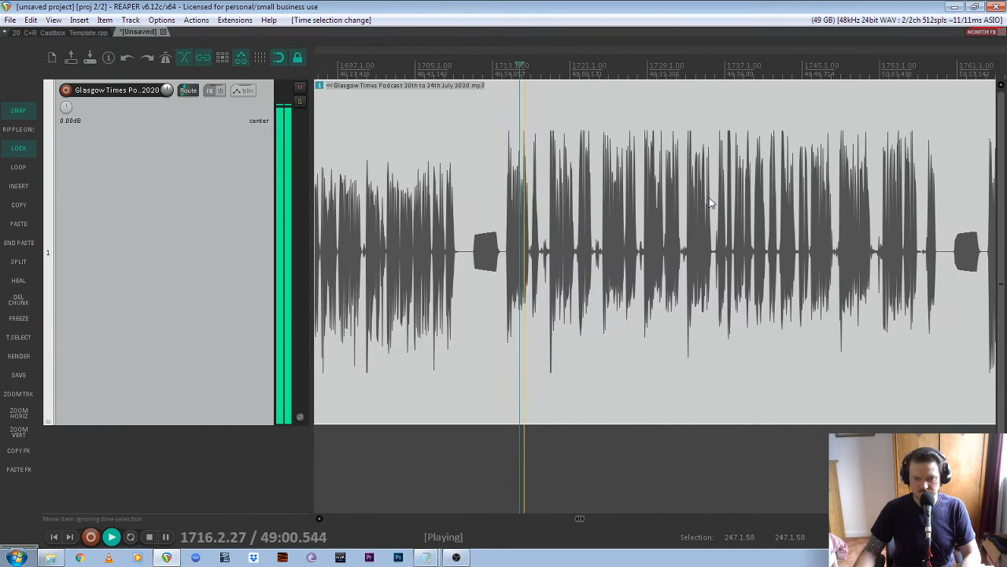
click(474, 71)
scroll(533, 218, down, 4)
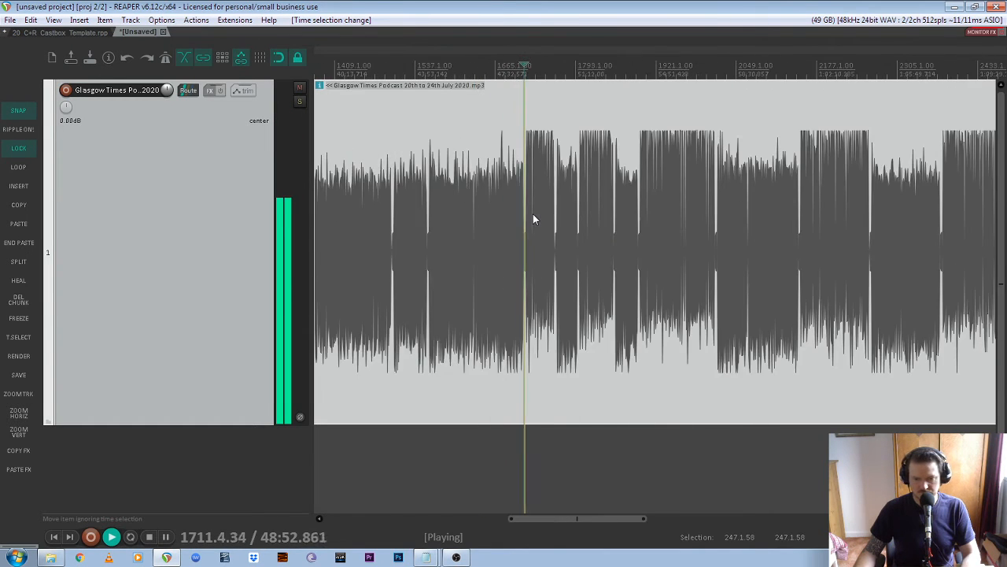
key(space)
- Spot-check playback from around bar 2009 to the next break
scroll(528, 218, down, 2)
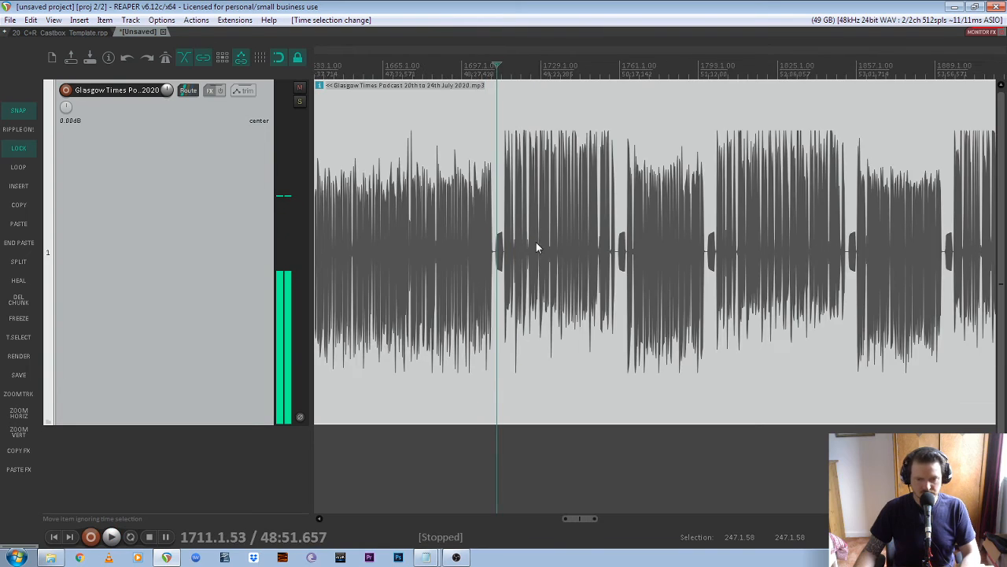
scroll(537, 247, right, 4)
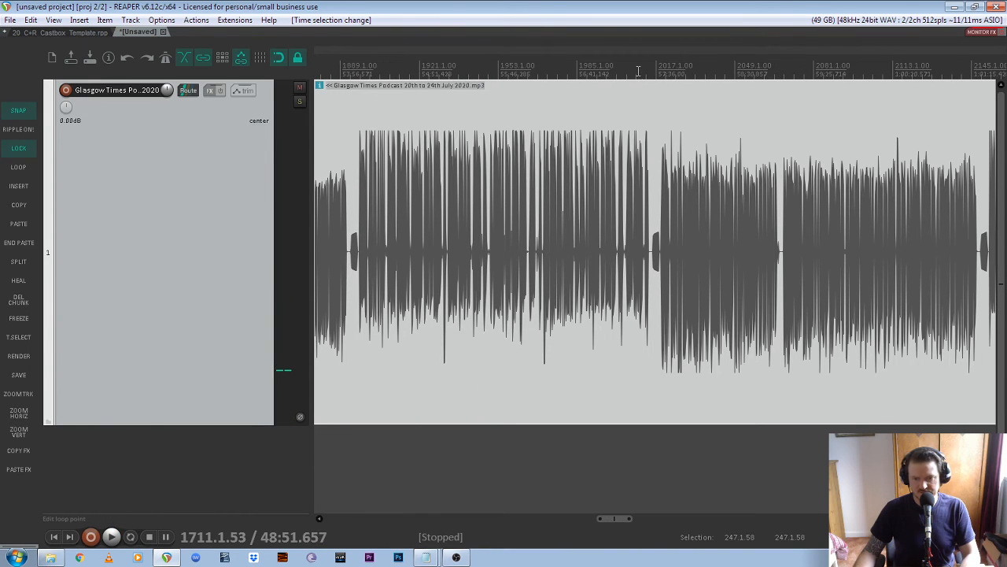
click(638, 101)
key(space)
scroll(662, 146, up, 4)
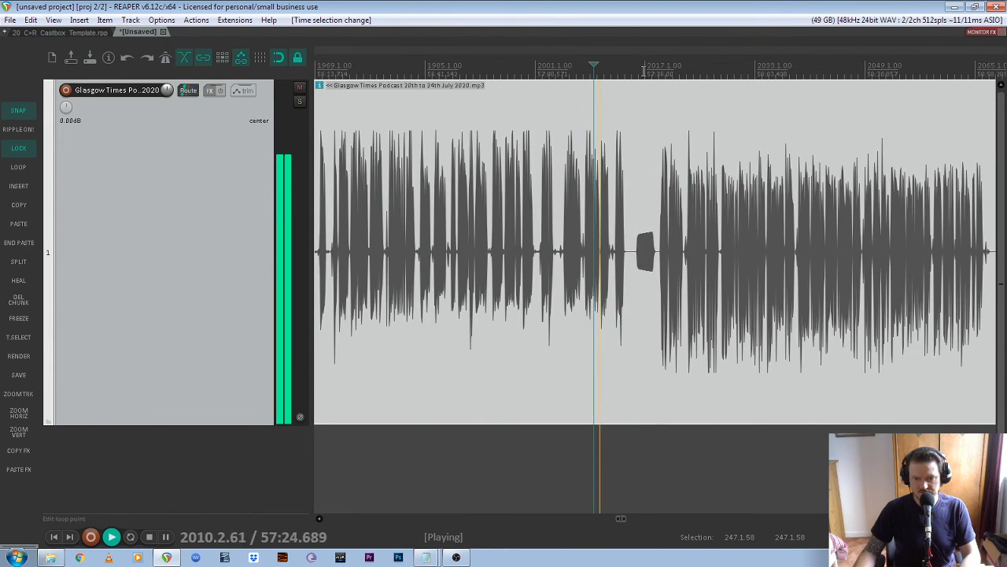
click(643, 70)
click(659, 71)
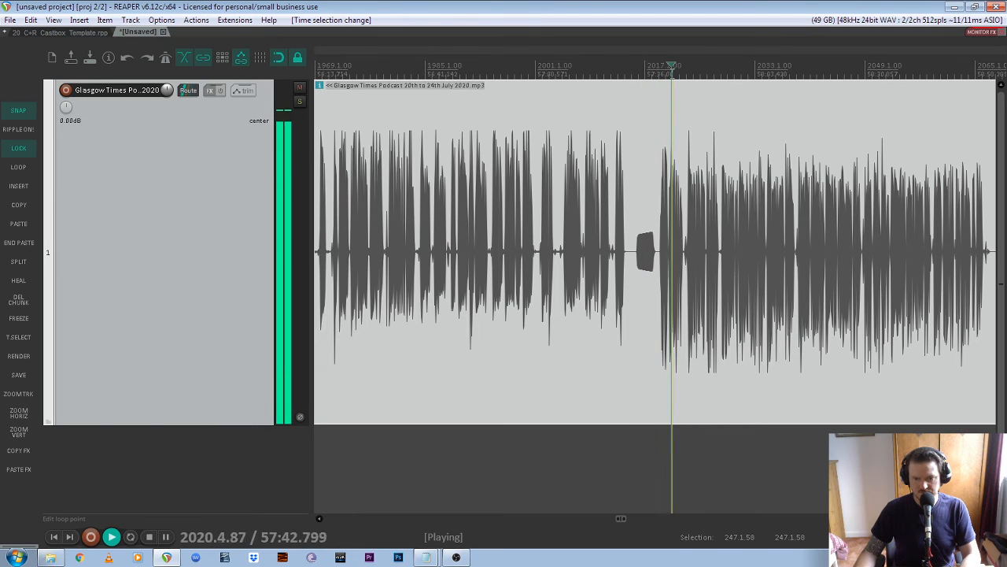
key(space)
- Play the podcast's final phrase around 2:02:05–2:02:13, then stop with the ending in view
scroll(564, 226, right, 5)
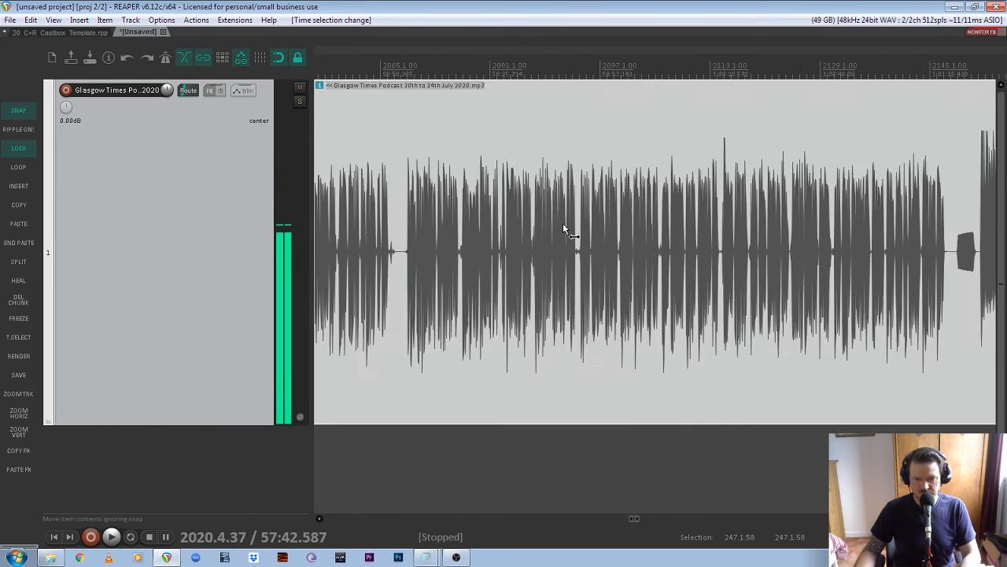
scroll(564, 226, down, 3)
scroll(581, 227, right, 10)
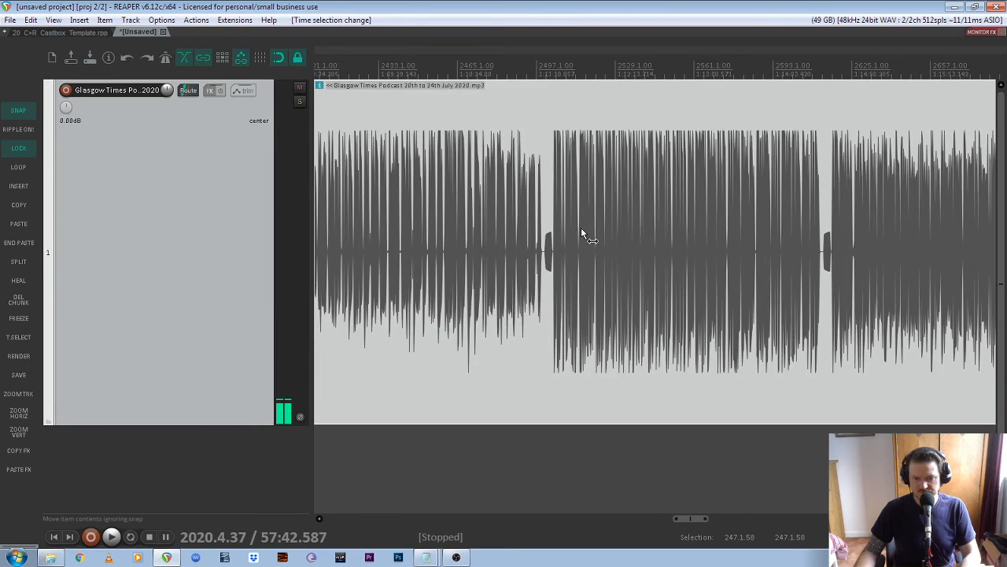
scroll(581, 227, down, 2)
scroll(581, 228, right, 8)
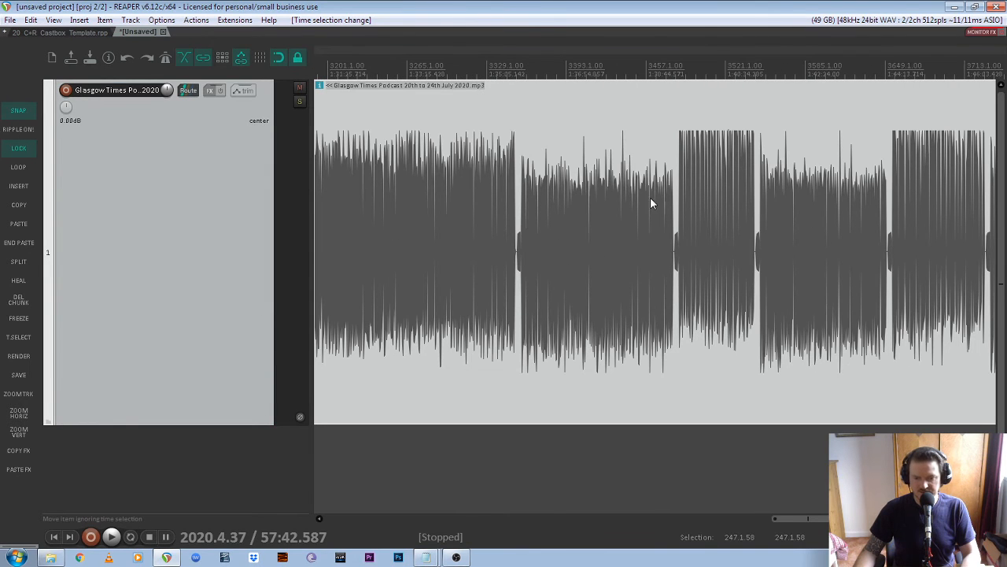
scroll(619, 217, right, 10)
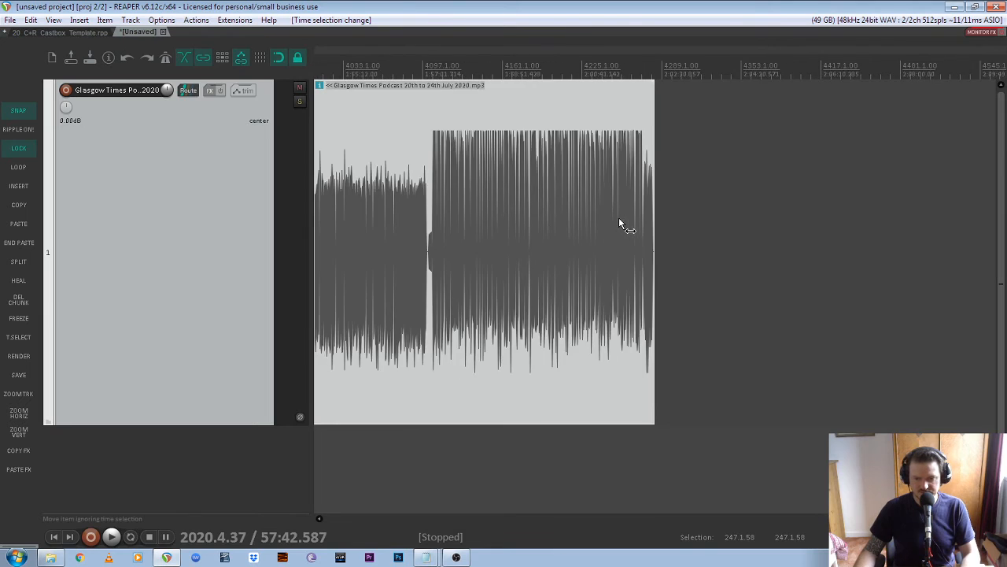
scroll(643, 216, up, 4)
scroll(643, 216, up, 4)
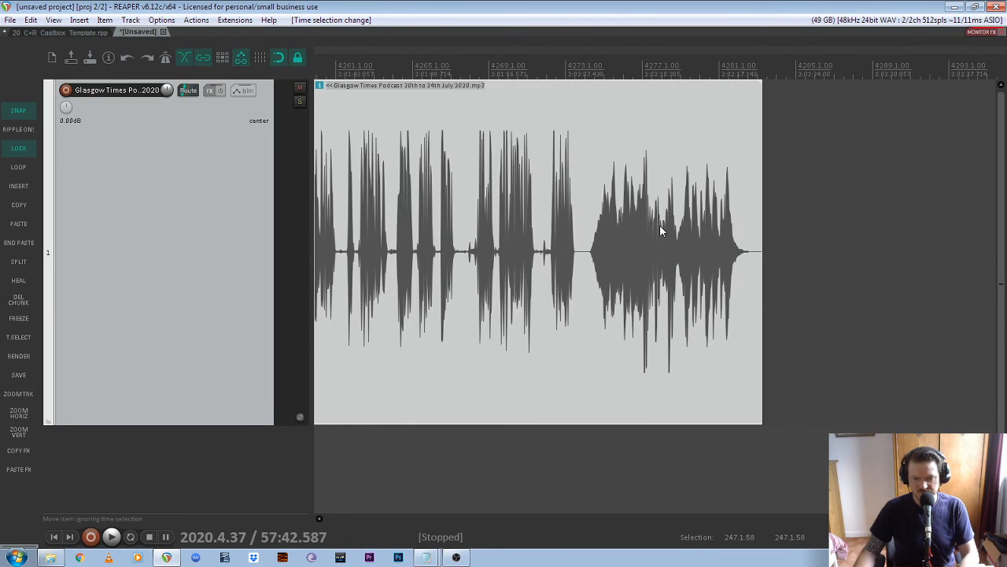
click(561, 75)
key(space)
key(space)
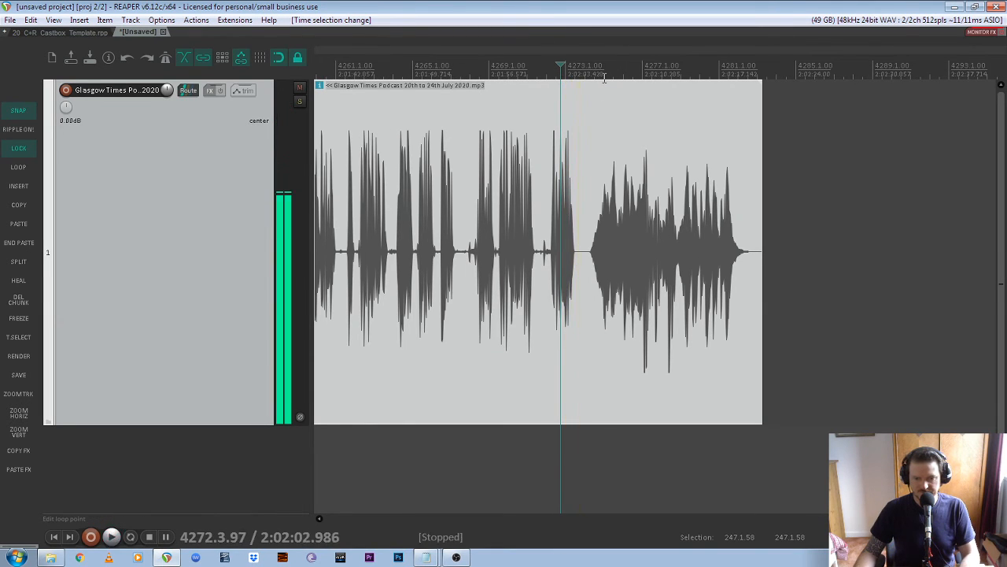
click(605, 75)
key(space)
key(space)
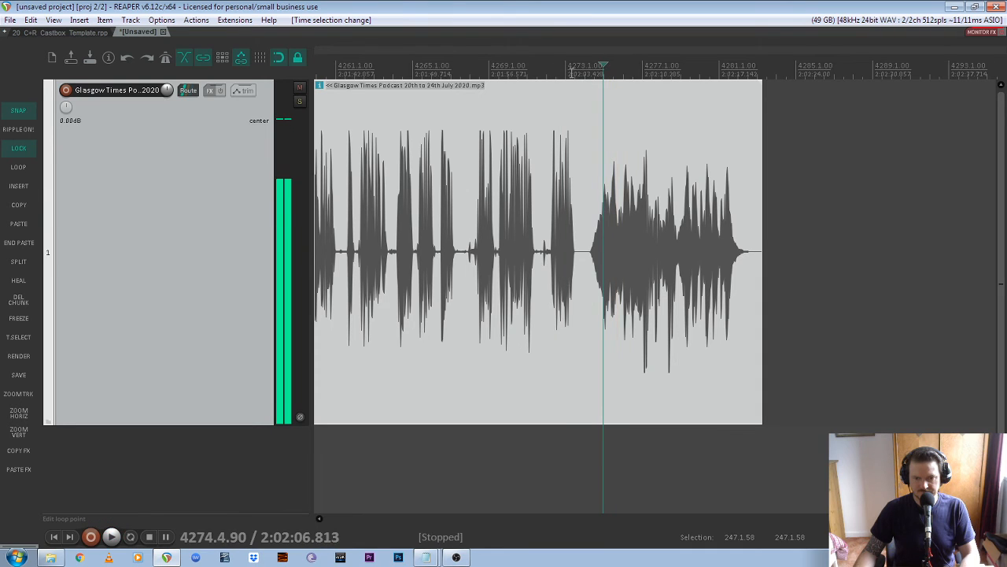
click(572, 73)
key(space)
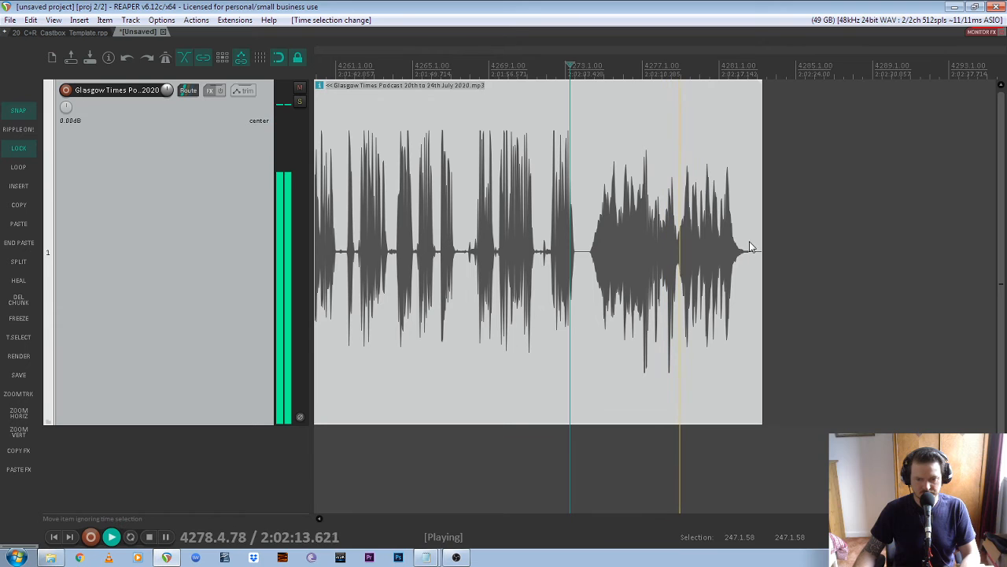
key(space)
drag(807, 234, 732, 273)
scroll(562, 237, down, 10)
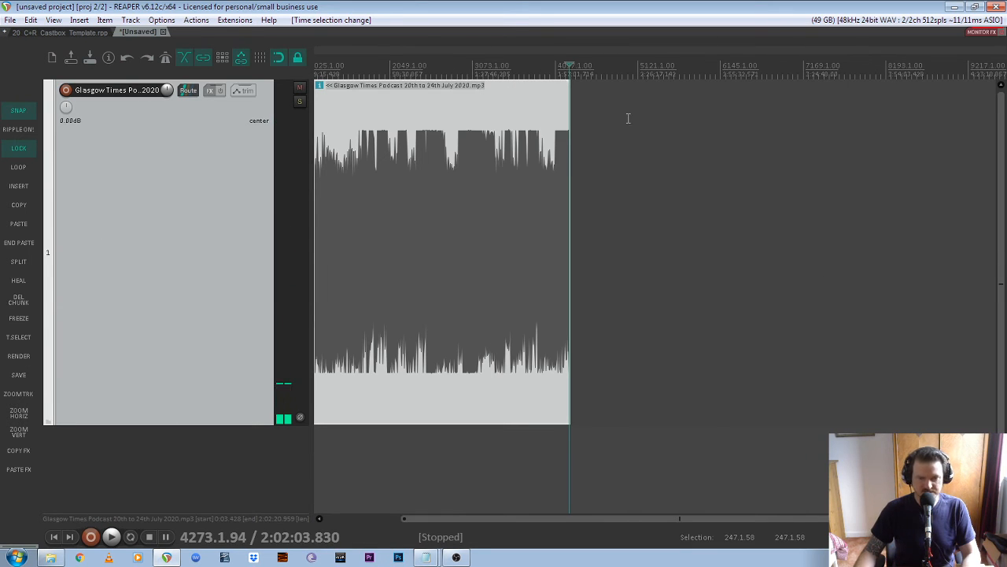
- Discard the check project, save the template as 21_C+R_Castbox_Template.rpp, and minimise REAPER
click(164, 32)
click(515, 317)
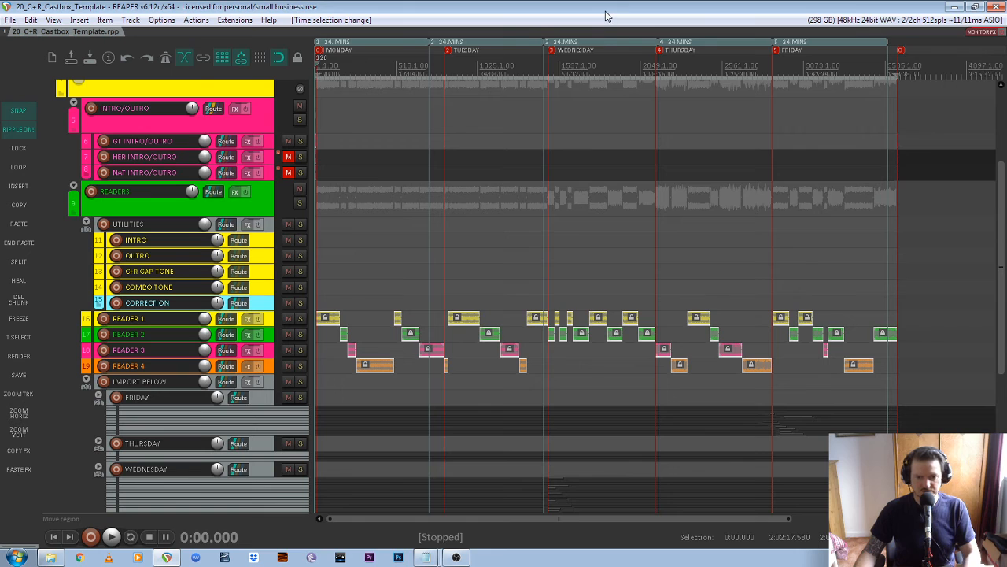
key(ctrl+alt+s)
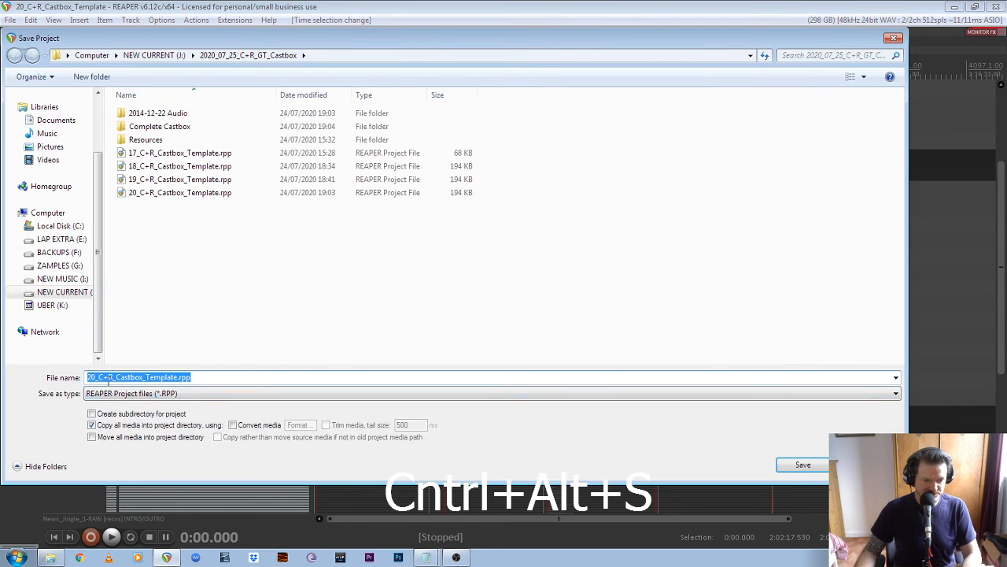
click(96, 378)
key(BackSpace)
text(1)
key(Return)
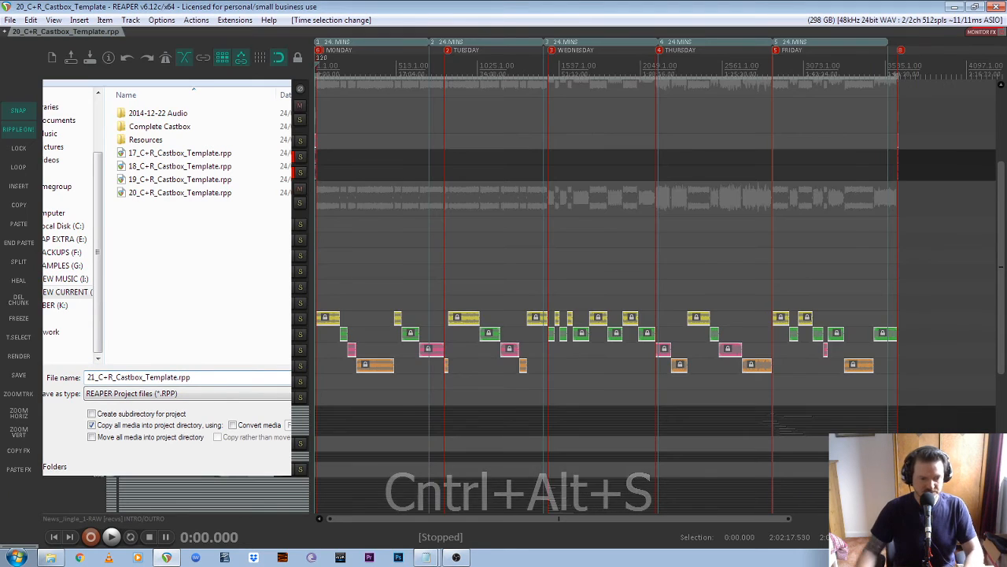
click(954, 7)
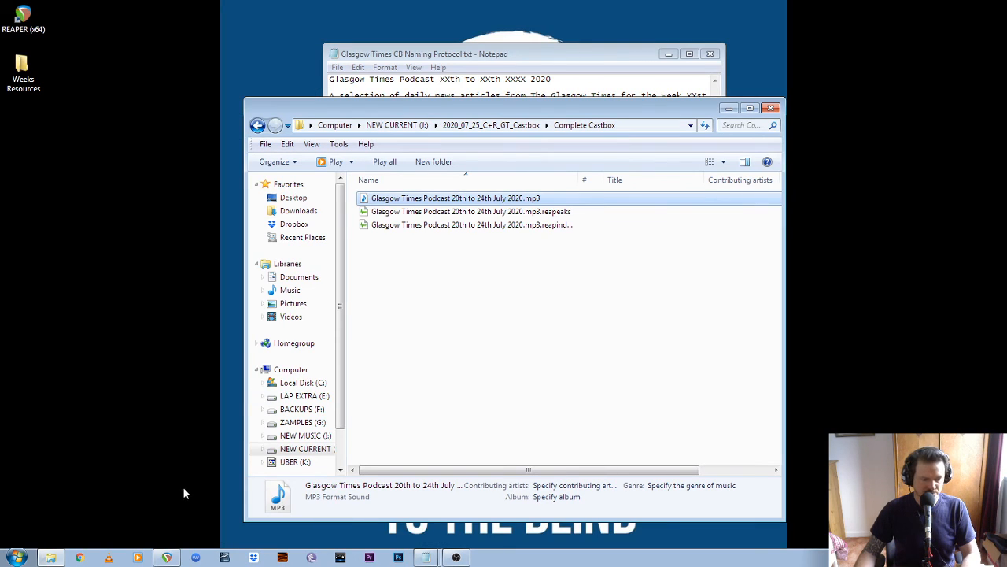
- Open castbox.fm in Chrome, enter Creator Studio from the avatar menu, and go to upload
click(80, 557)
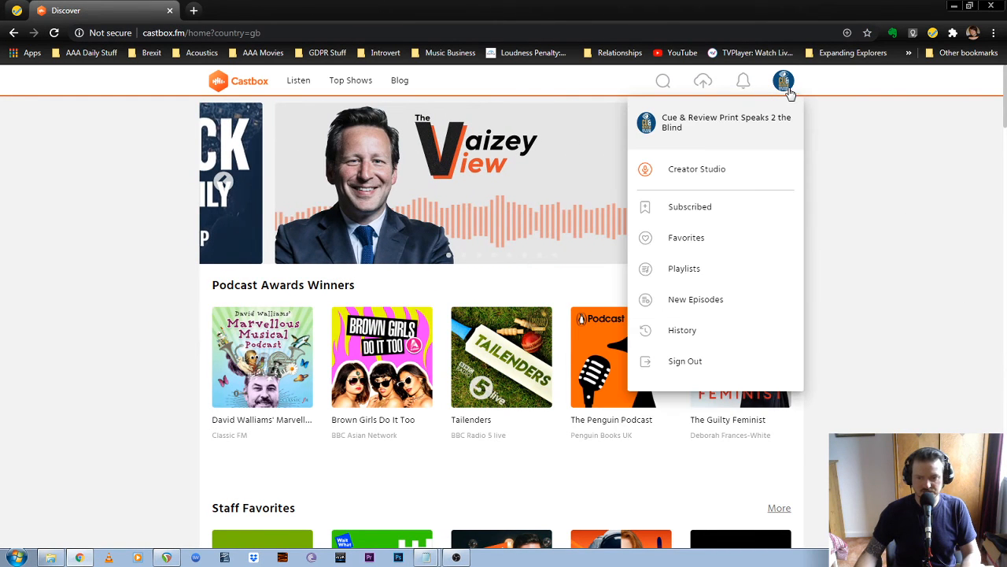
mouse_move(781, 83)
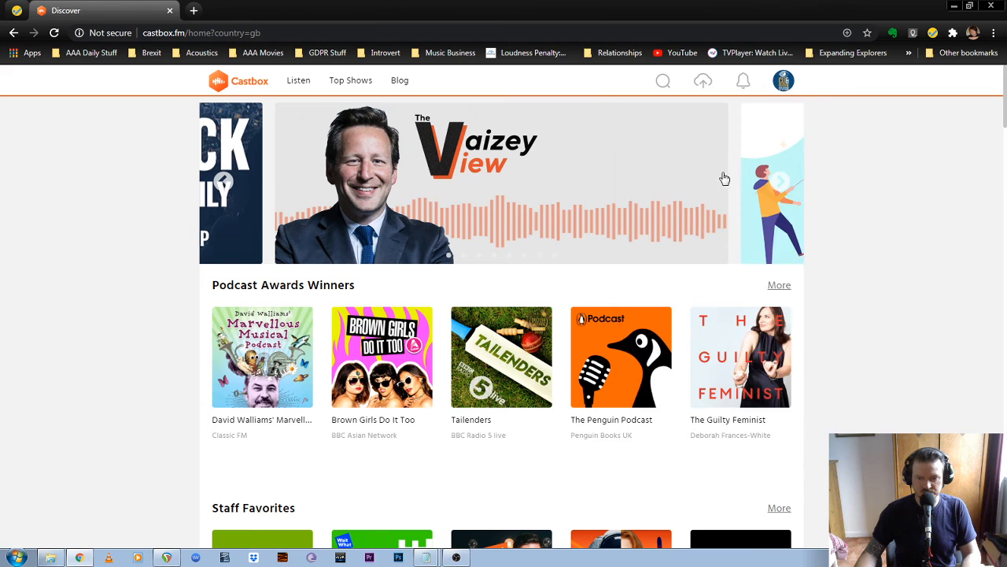
click(719, 172)
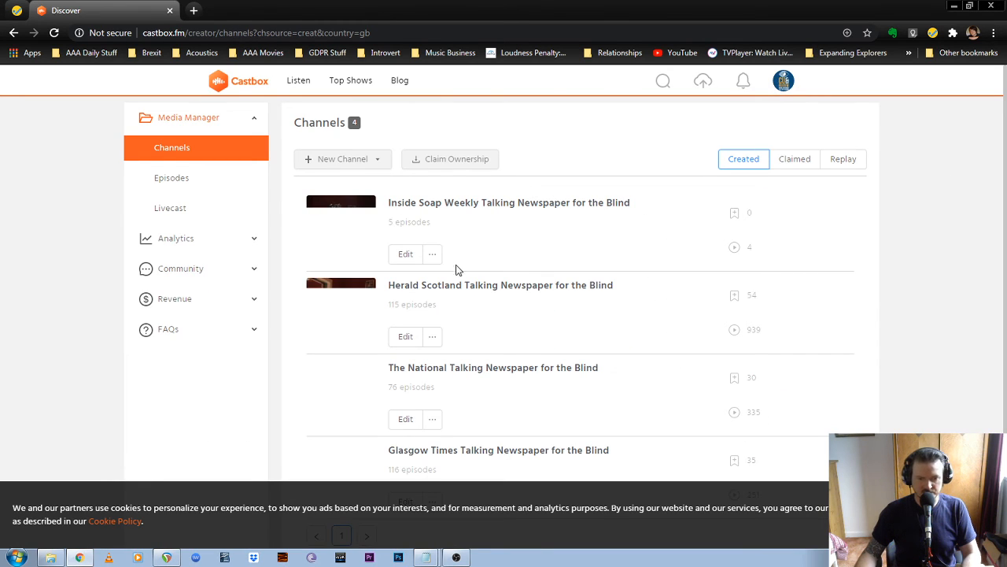
click(707, 84)
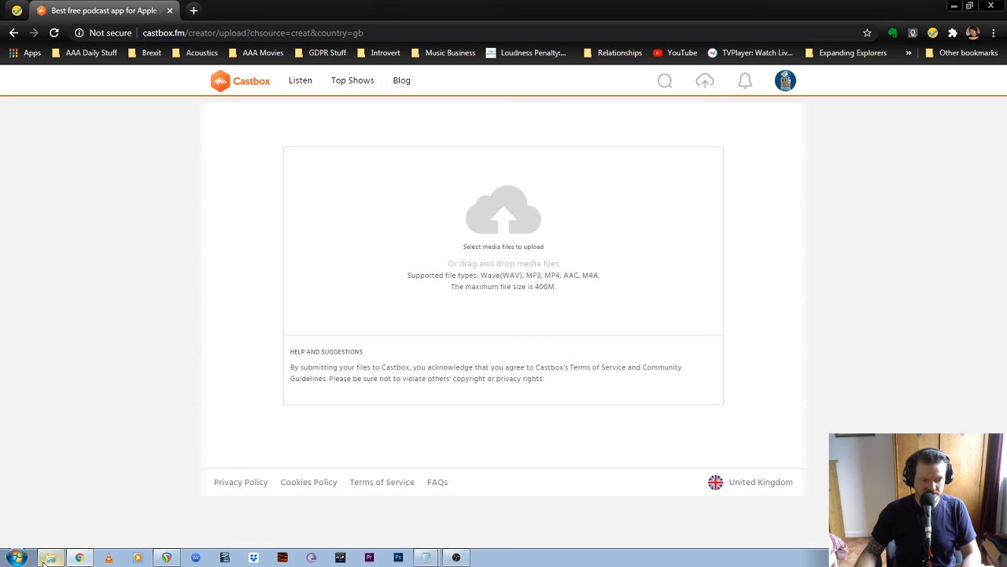
- Drop the podcast MP3 from Complete Castbox into the upload box and restore the Notepad naming notes
click(45, 559)
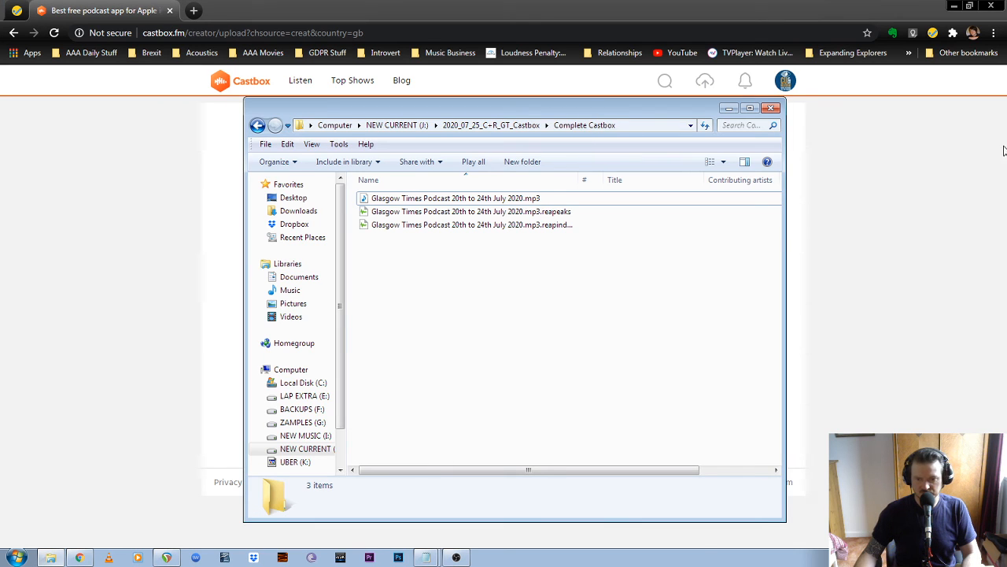
drag(587, 111, 1003, 147)
drag(883, 233, 488, 255)
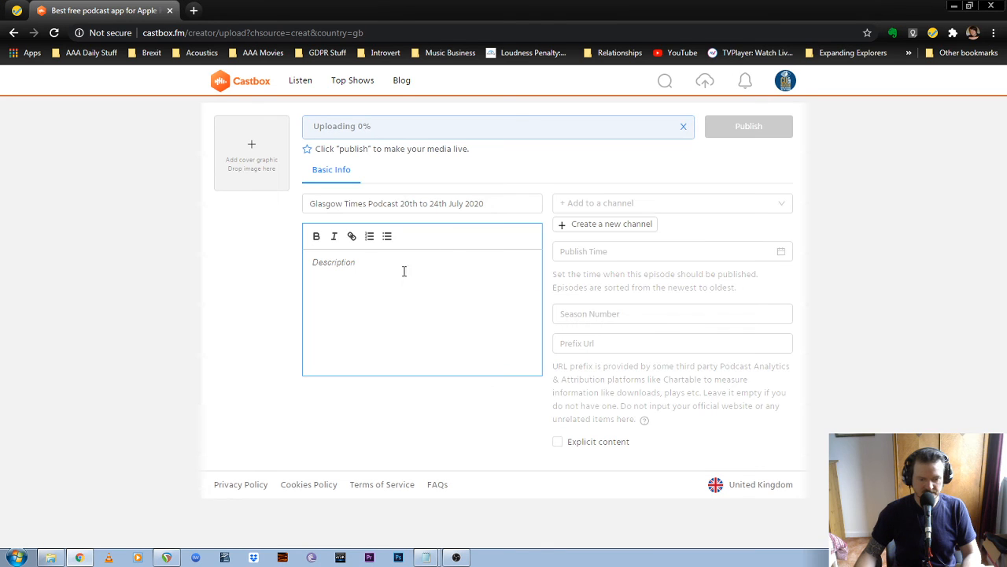
click(429, 559)
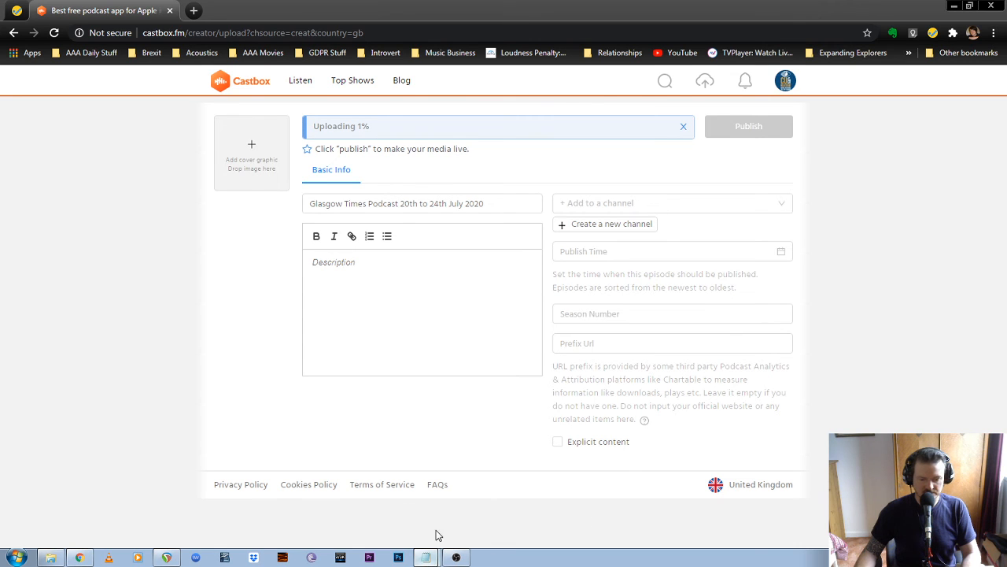
click(425, 557)
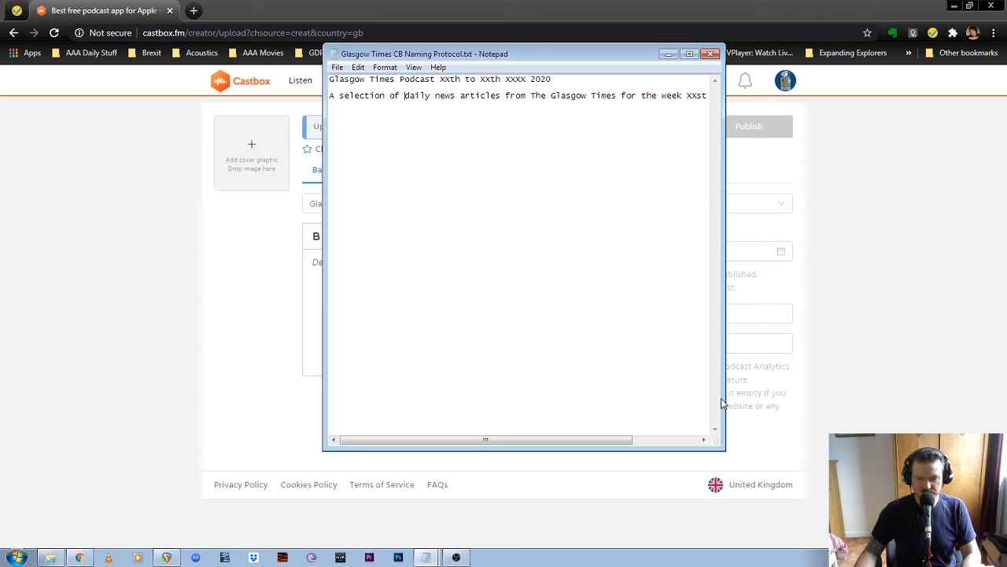
- Copy the description template line from Notepad and paste it into the Description field
drag(723, 399, 913, 397)
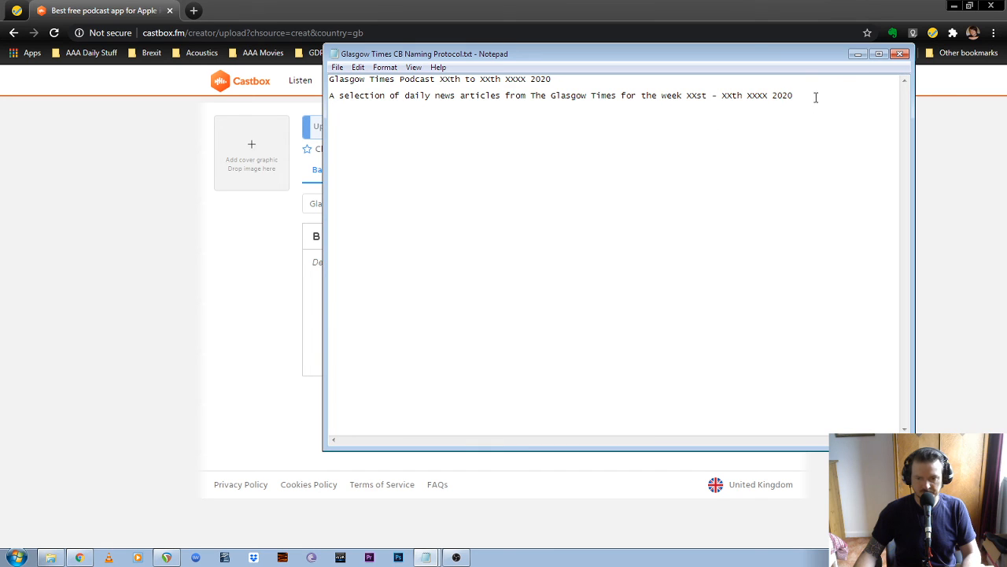
drag(816, 97, 310, 105)
key(ctrl+c)
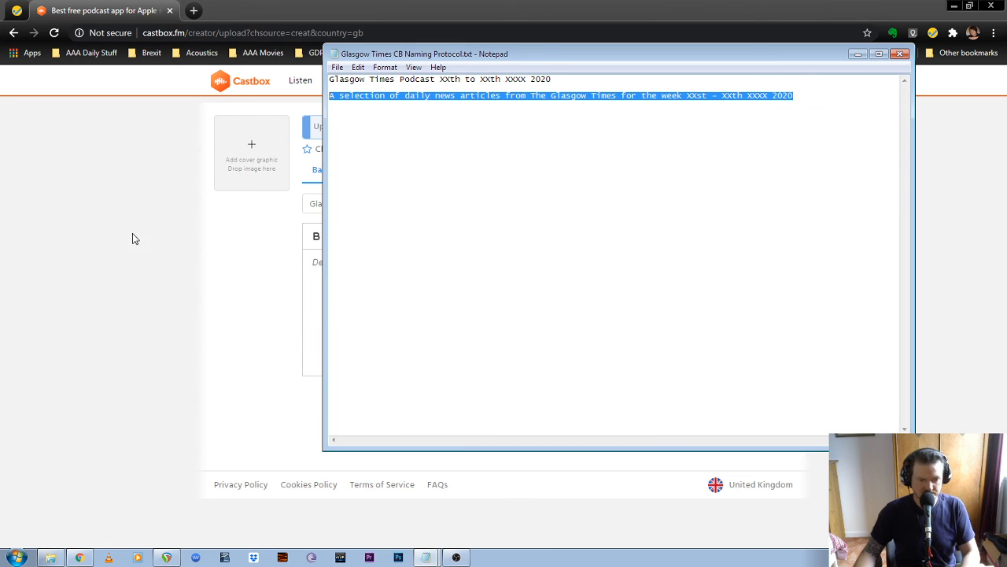
click(354, 270)
key(ctrl+v)
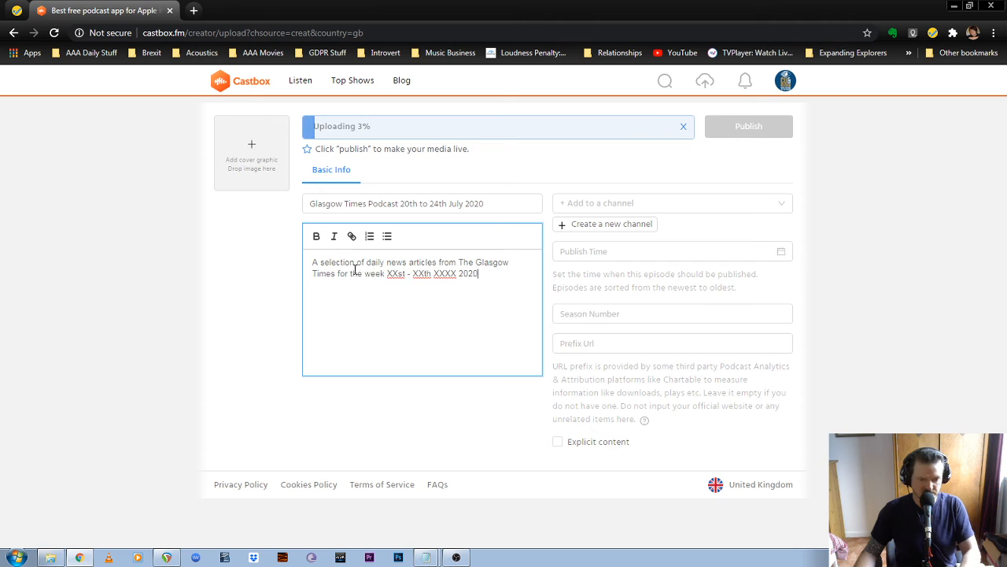
- Replace the first date placeholder with 20th after checking the calendar
click(397, 274)
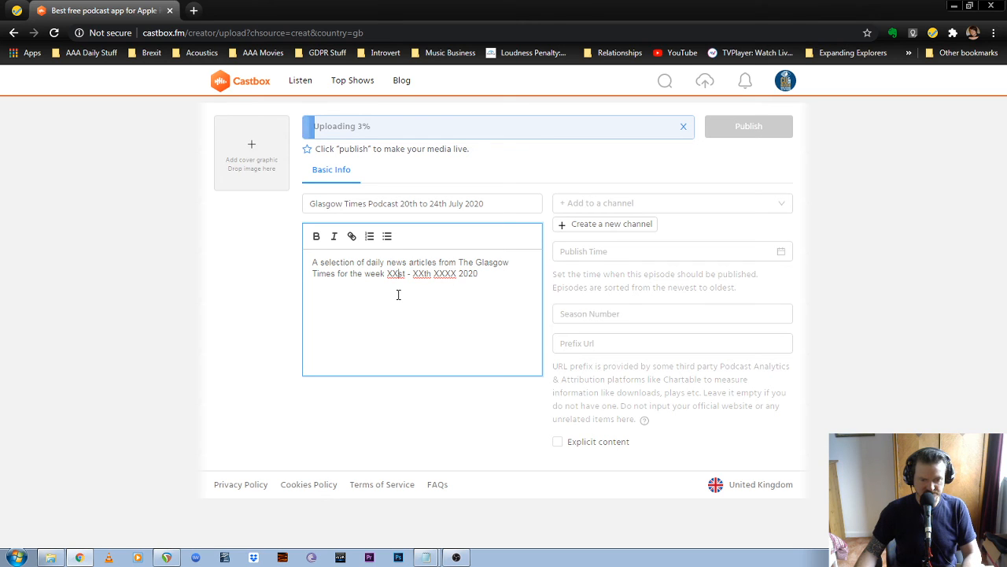
key(BackSpace)
key(BackSpace)
text(24)
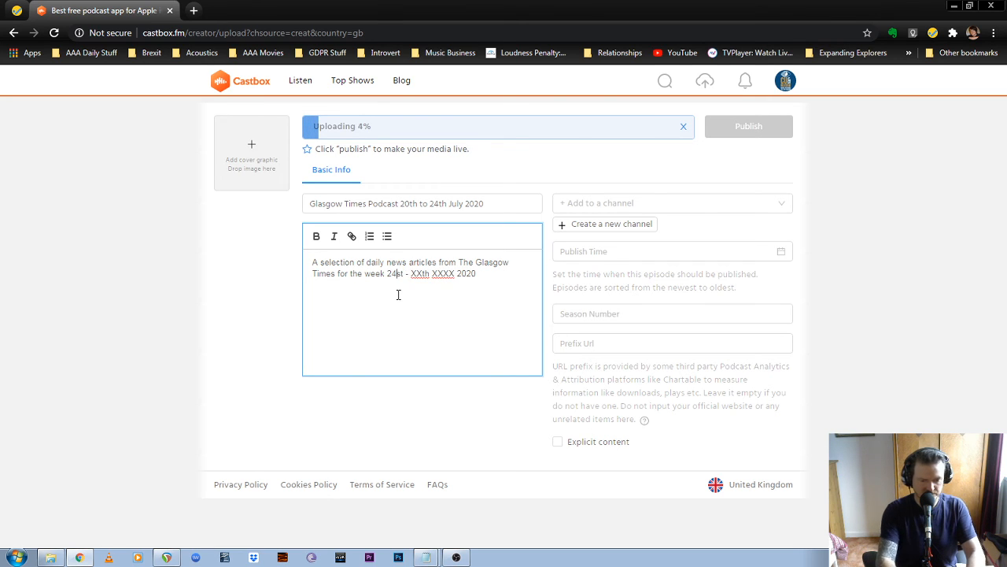
key(Right)
key(Right)
key(BackSpace)
key(BackSpace)
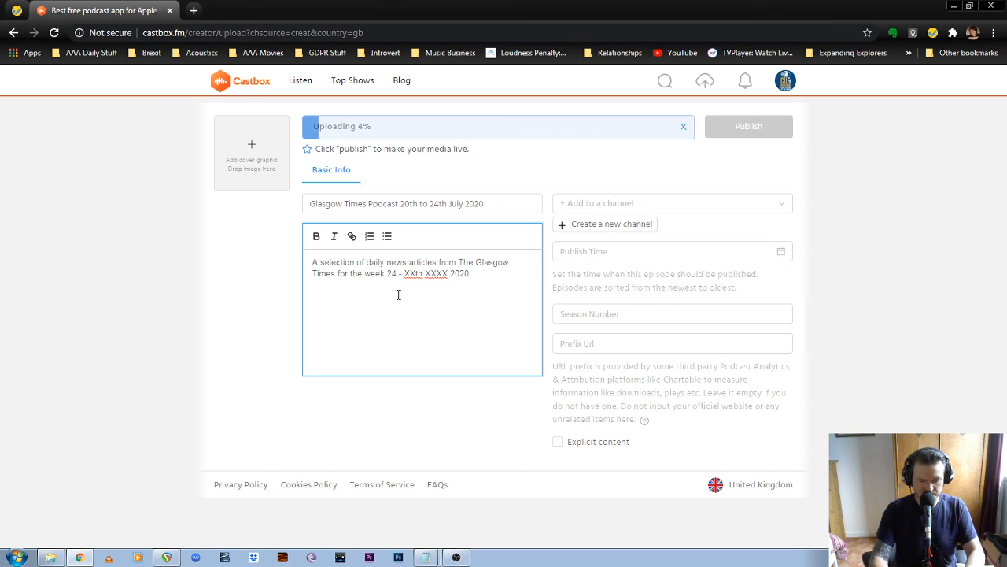
text(th)
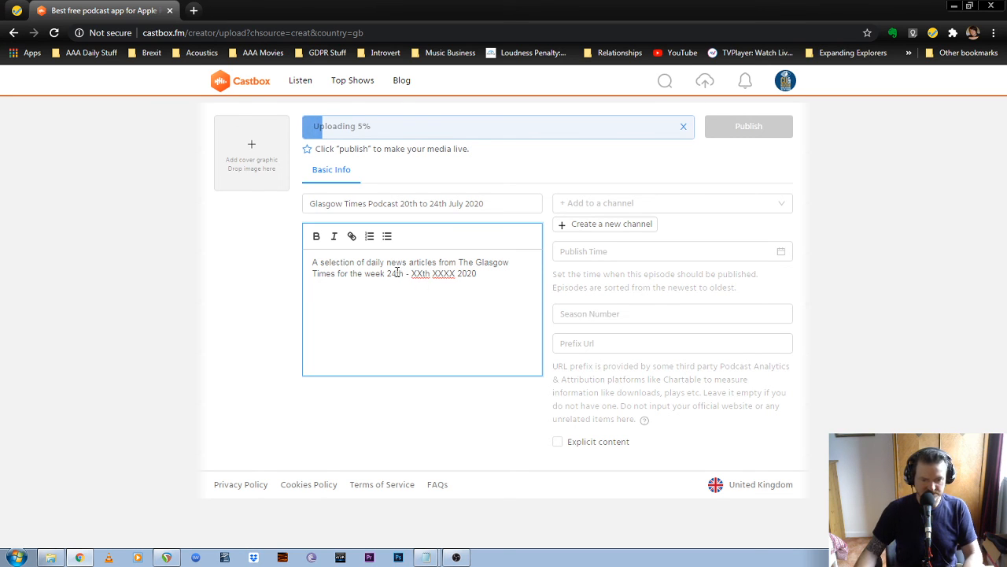
click(976, 558)
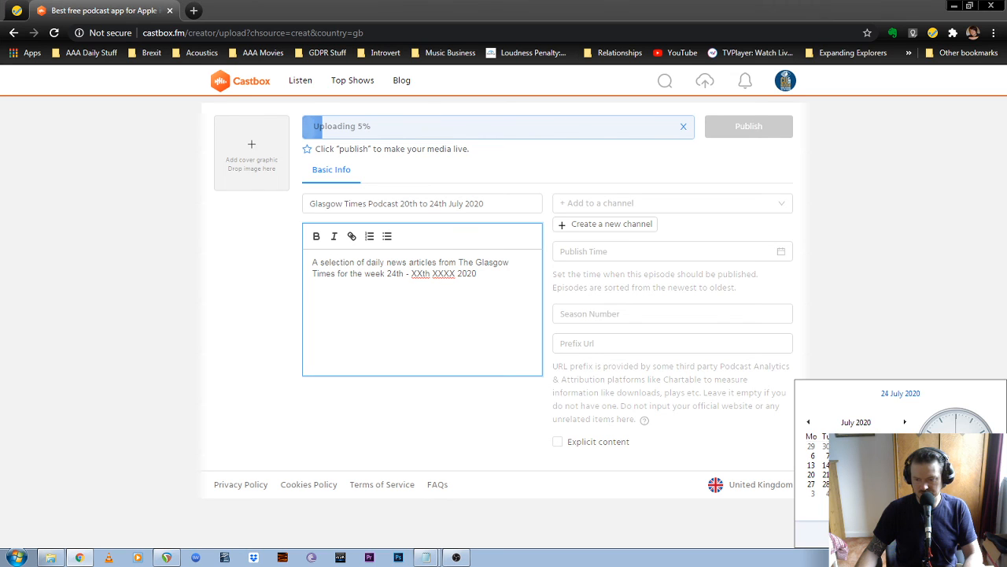
click(396, 271)
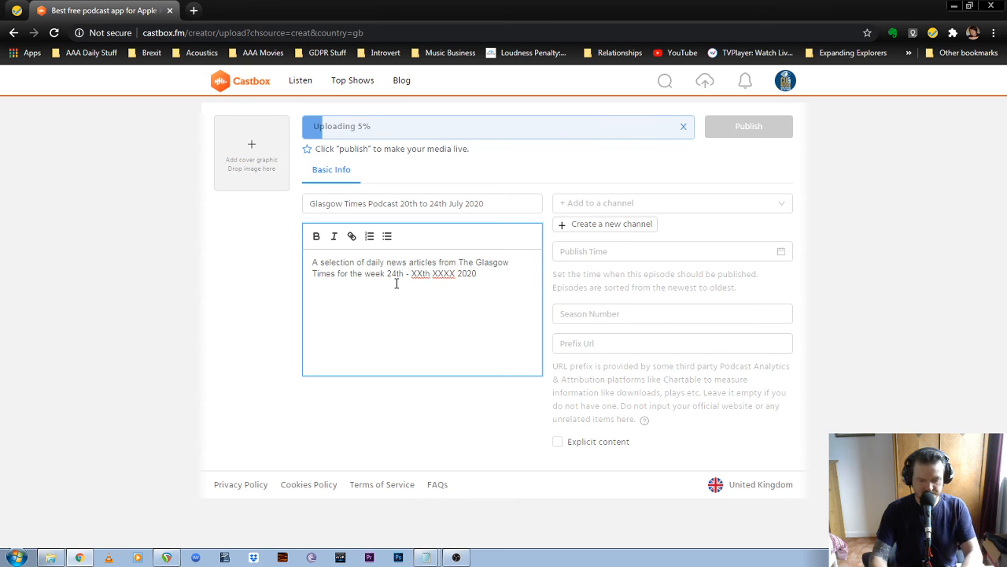
key(BackSpace)
text(0)
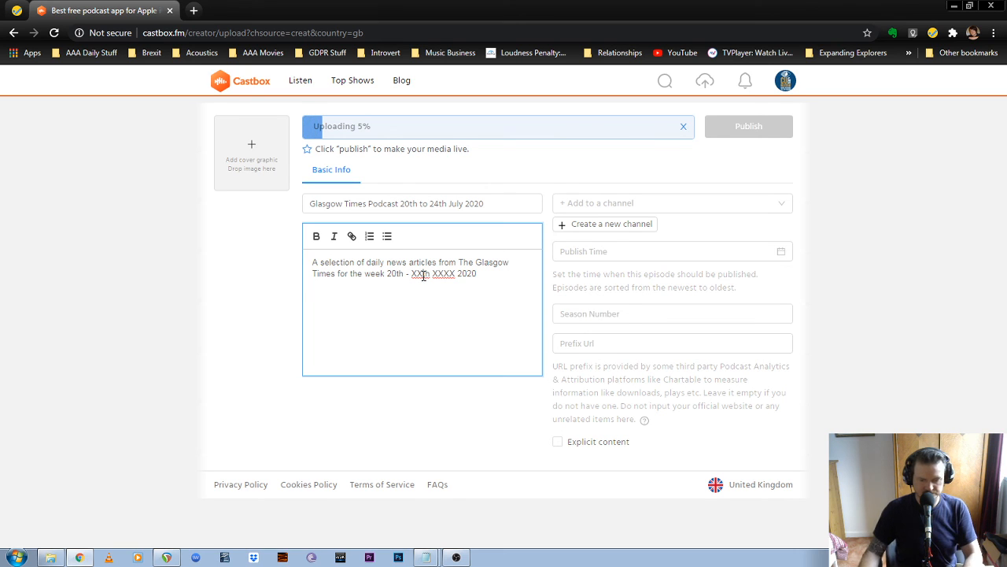
- Fill in 24th July as the end date and add the episode to Glasgow Times Talking Newspaper for the Blind
double_click(423, 274)
text(24th)
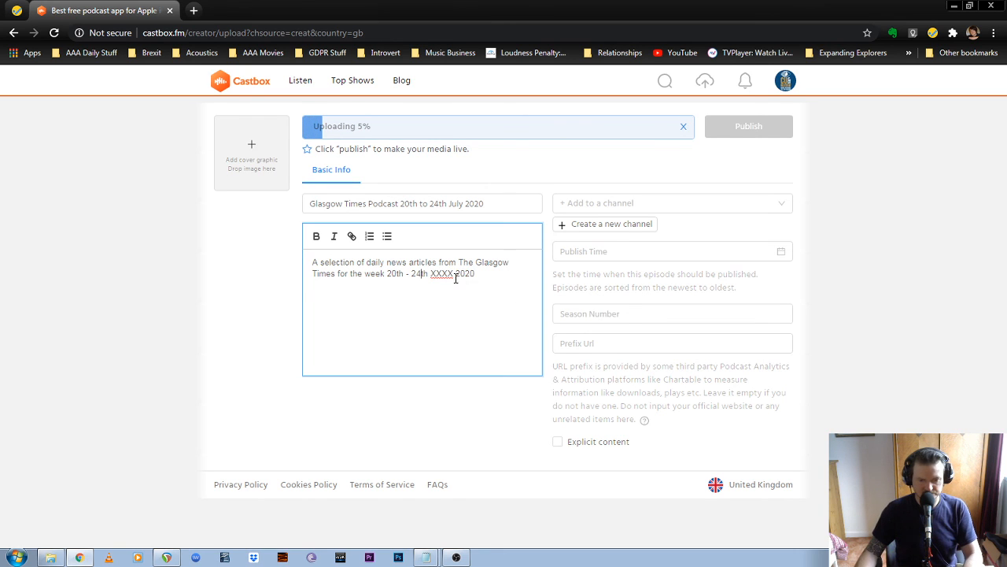
key(BackSpace)
key(BackSpace)
key(BackSpace)
key(BackSpace)
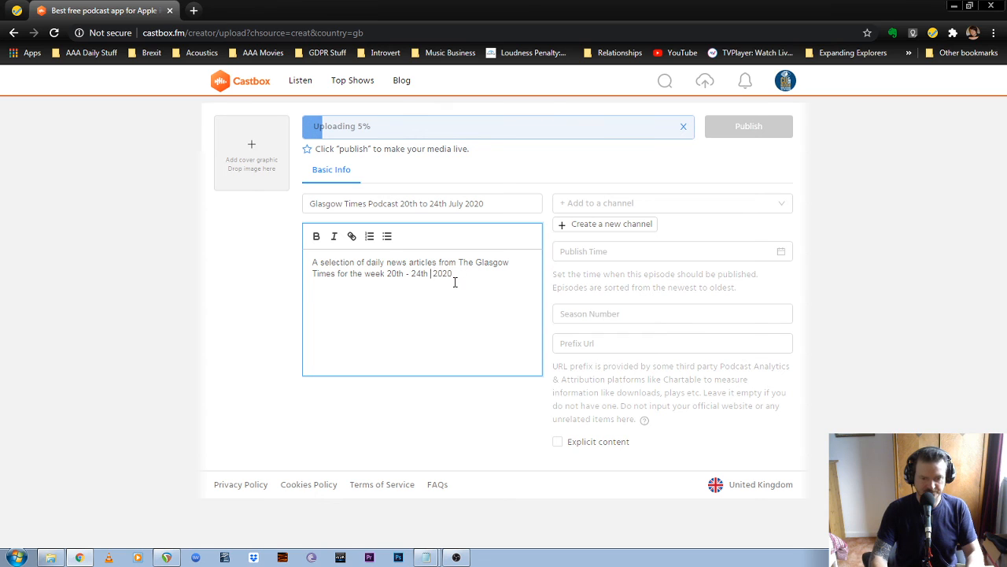
text(July)
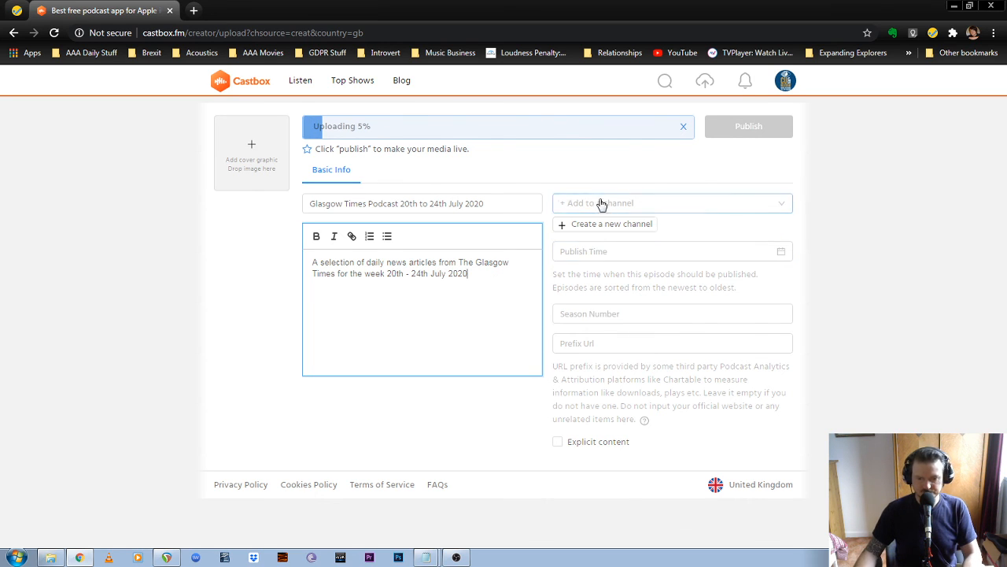
click(782, 213)
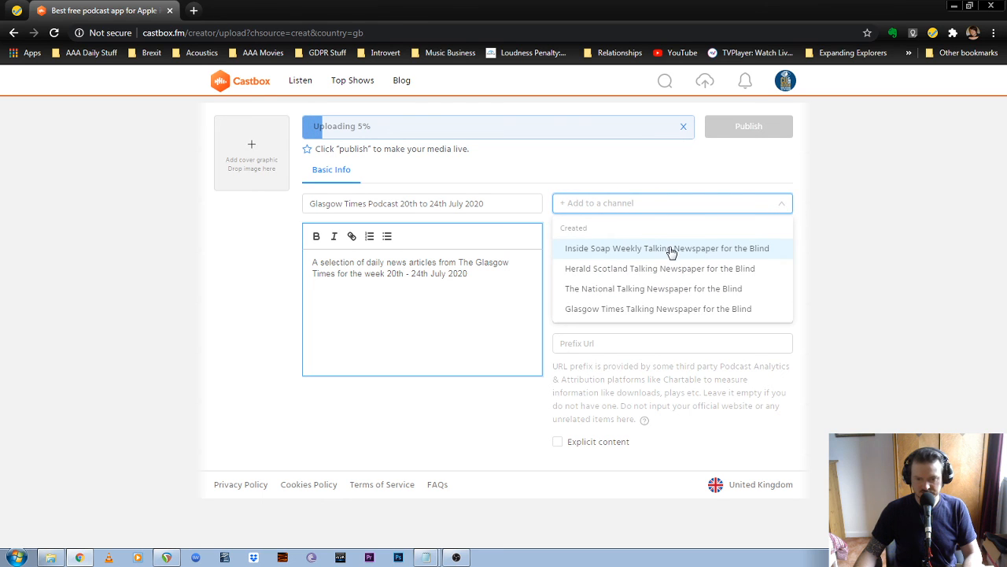
click(675, 311)
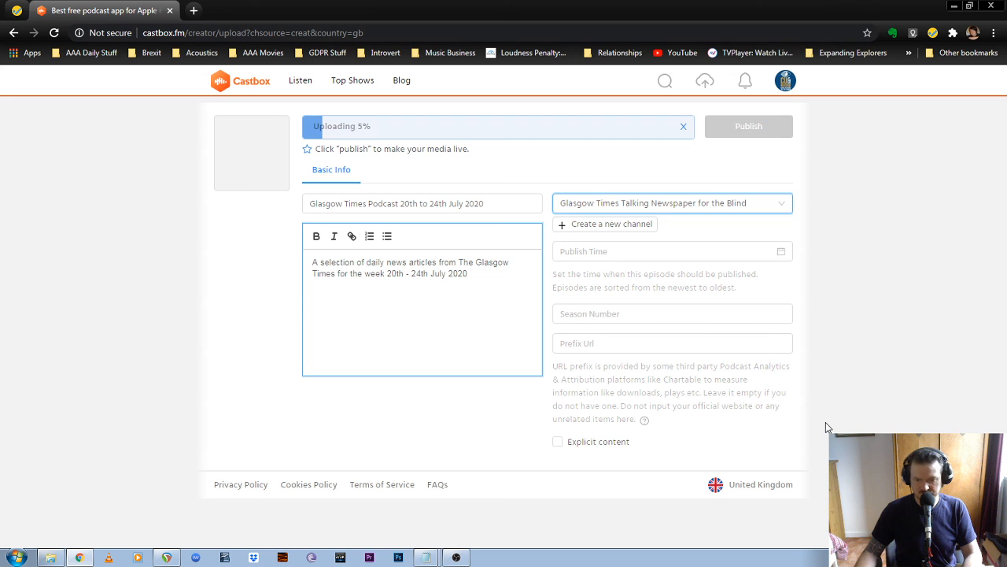